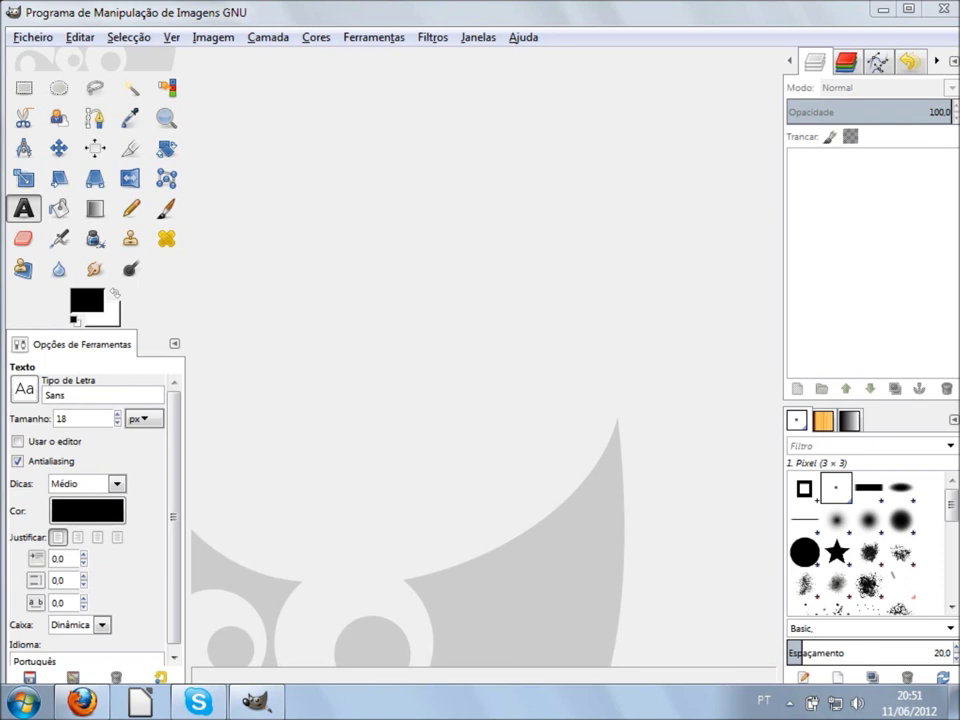
Create a new image from Ficheiro > Novo, keeping width 1024 and height 768.
left_click(22, 36)
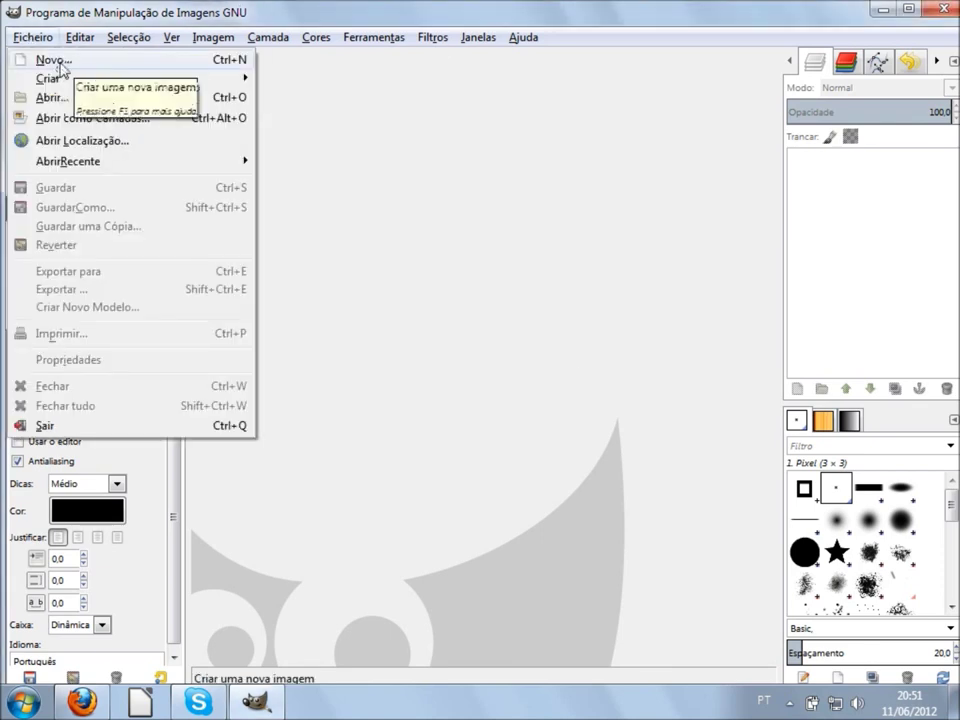
left_click(56, 62)
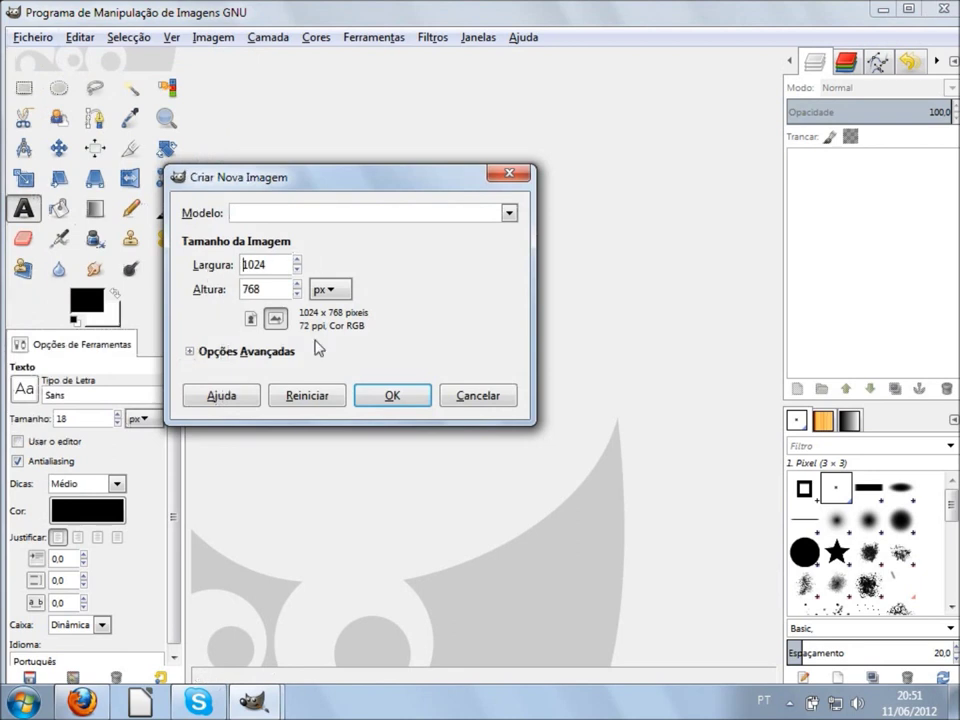
left_click(268, 266)
left_click(260, 289)
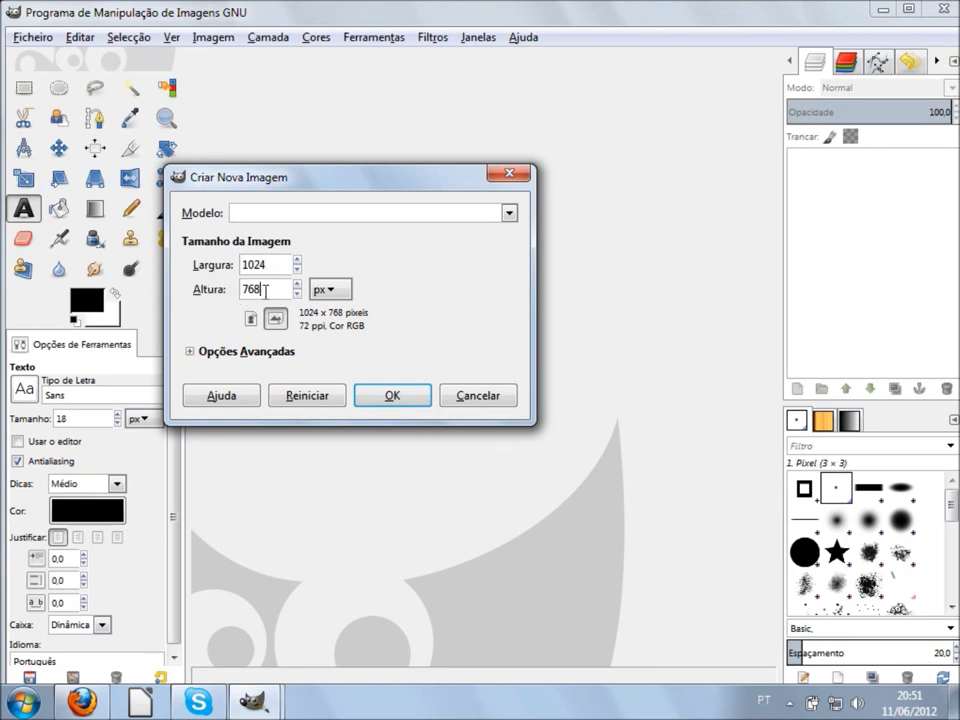
left_click(403, 400)
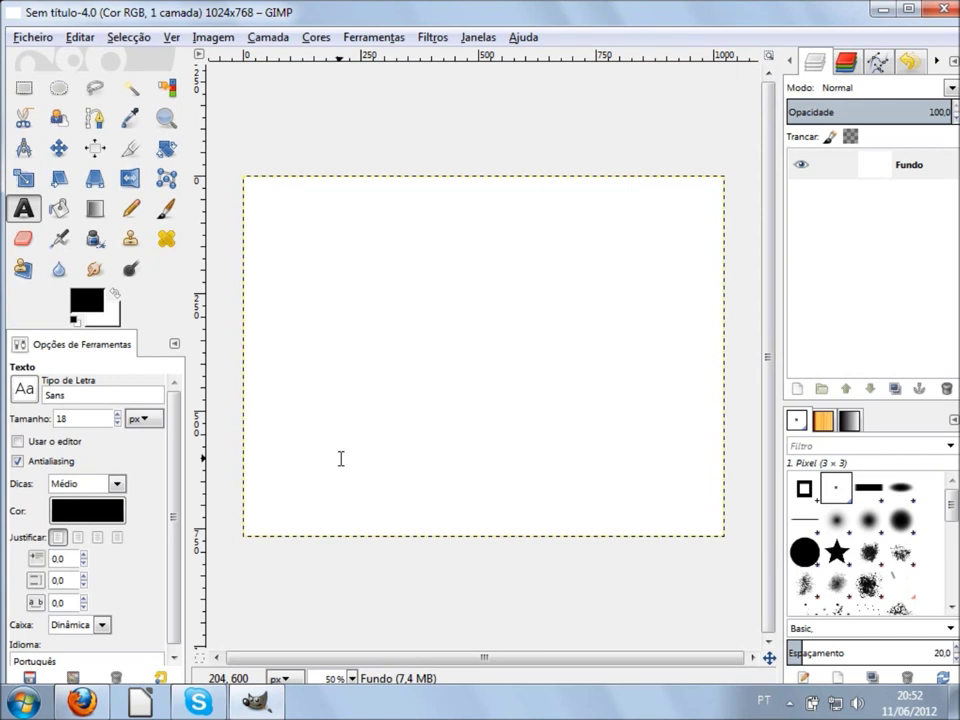
left_click(60, 150)
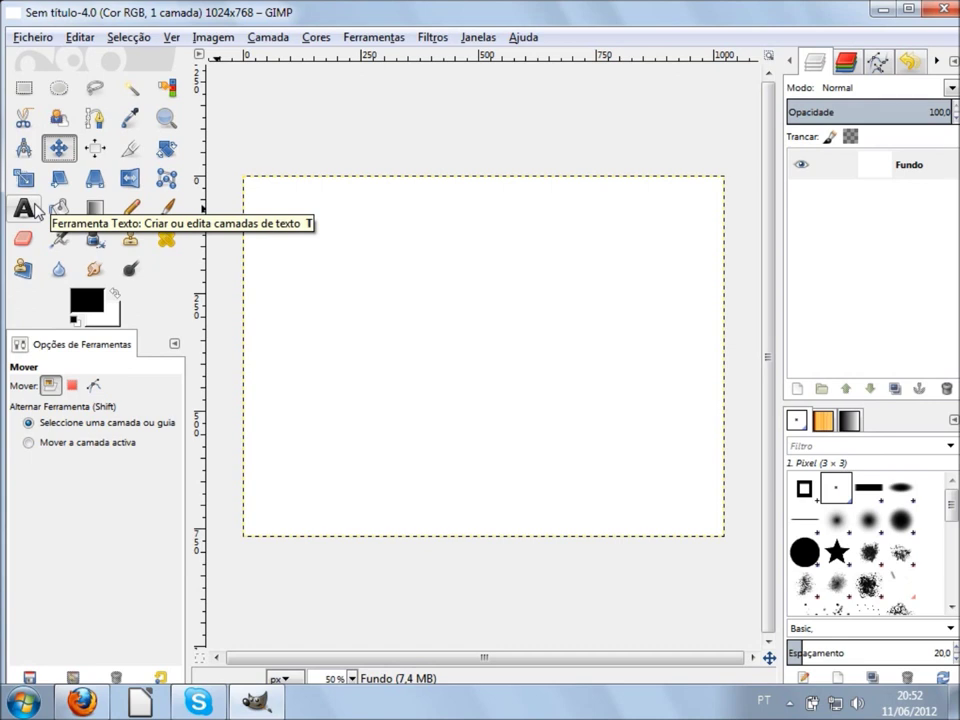
left_click(24, 208)
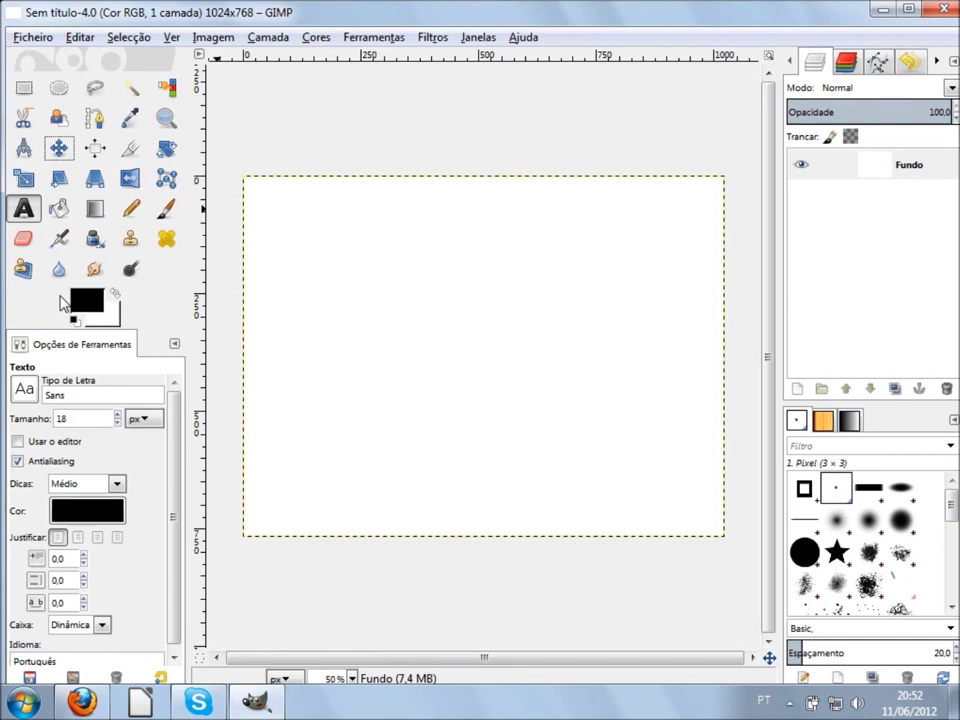
left_click(60, 148)
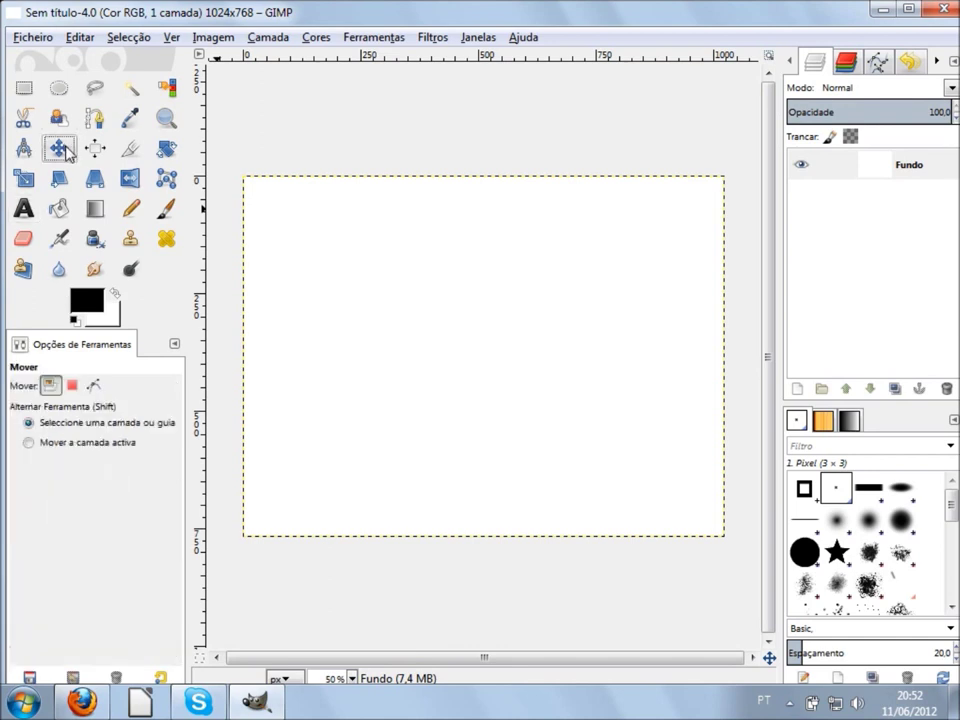
mouse_move(486, 349)
left_mouse_down()
mouse_move(472, 396)
mouse_move(530, 412)
left_mouse_up()
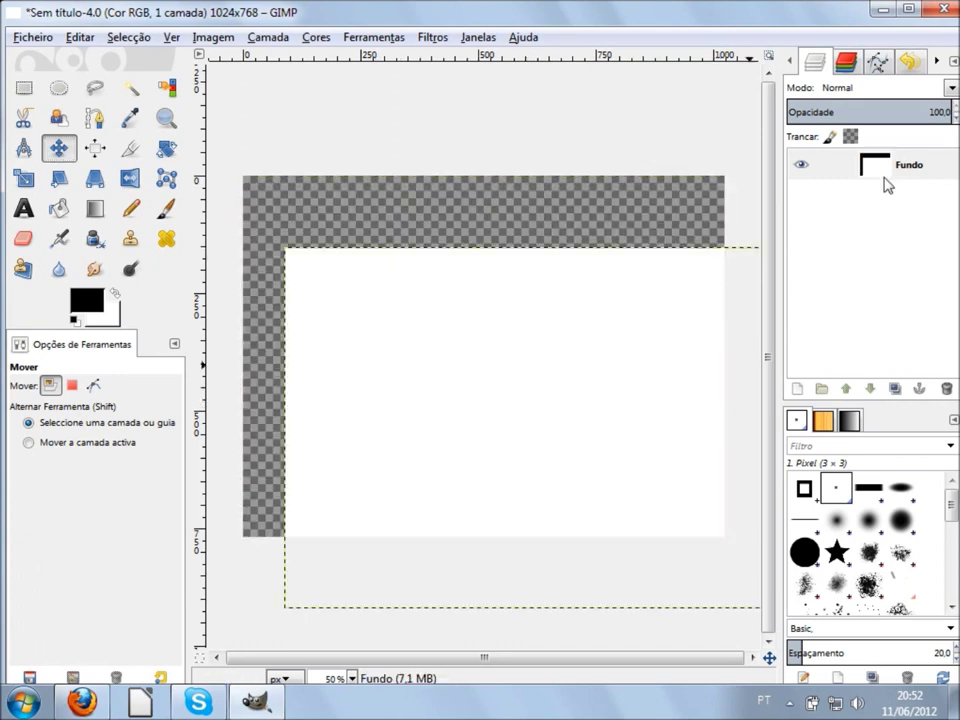
key("ctrl+z")
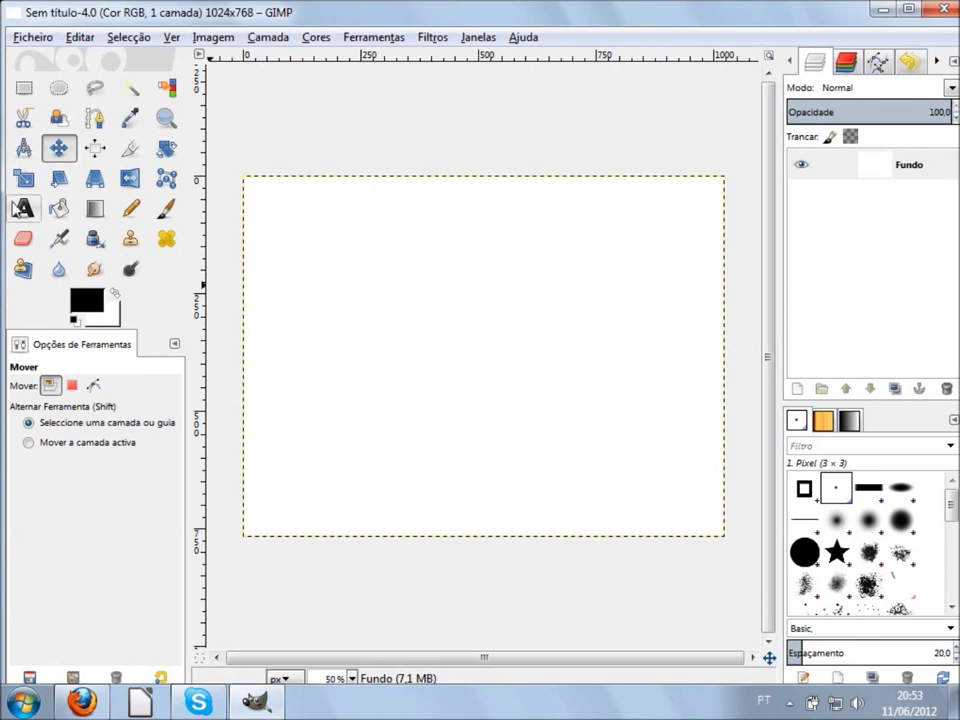
key("t")
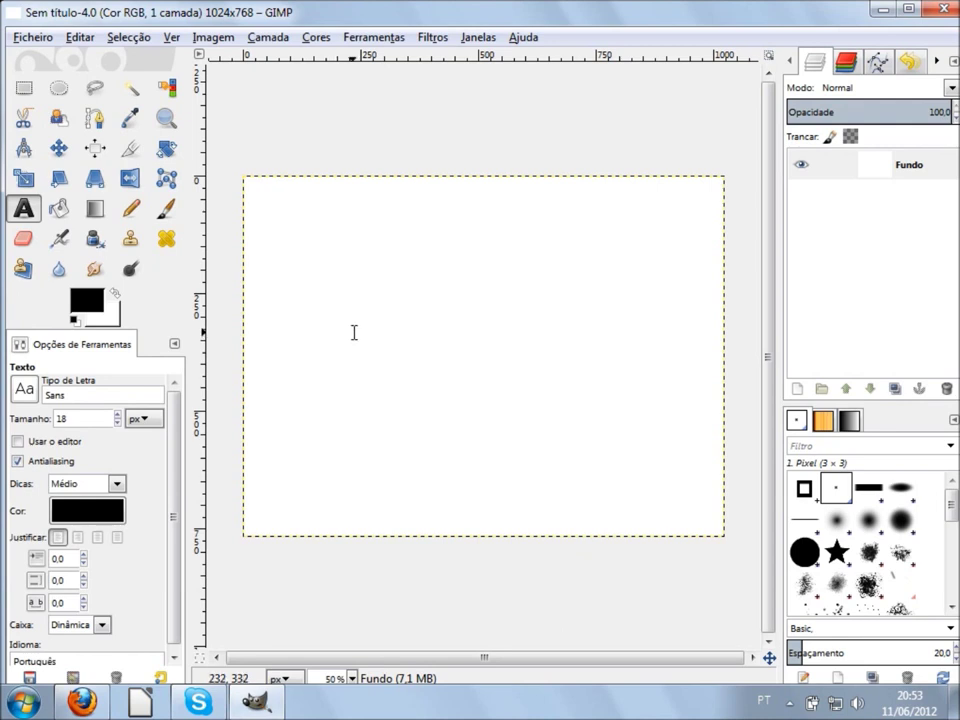
left_click(353, 332)
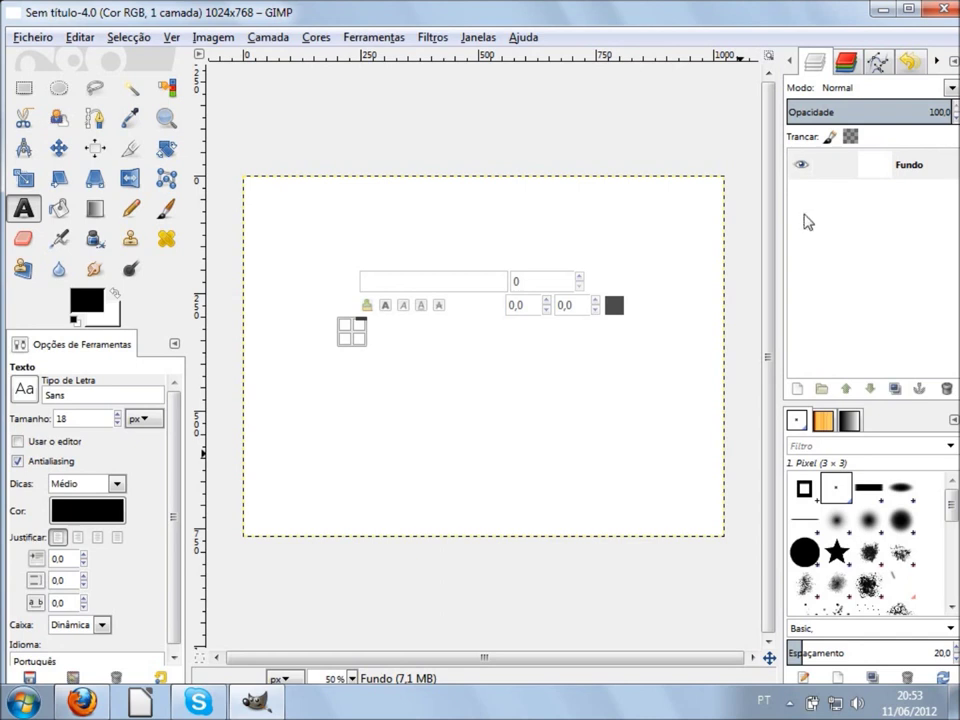
Type 'Guarapa' as a text layer on the canvas and click back into it.
type("G")
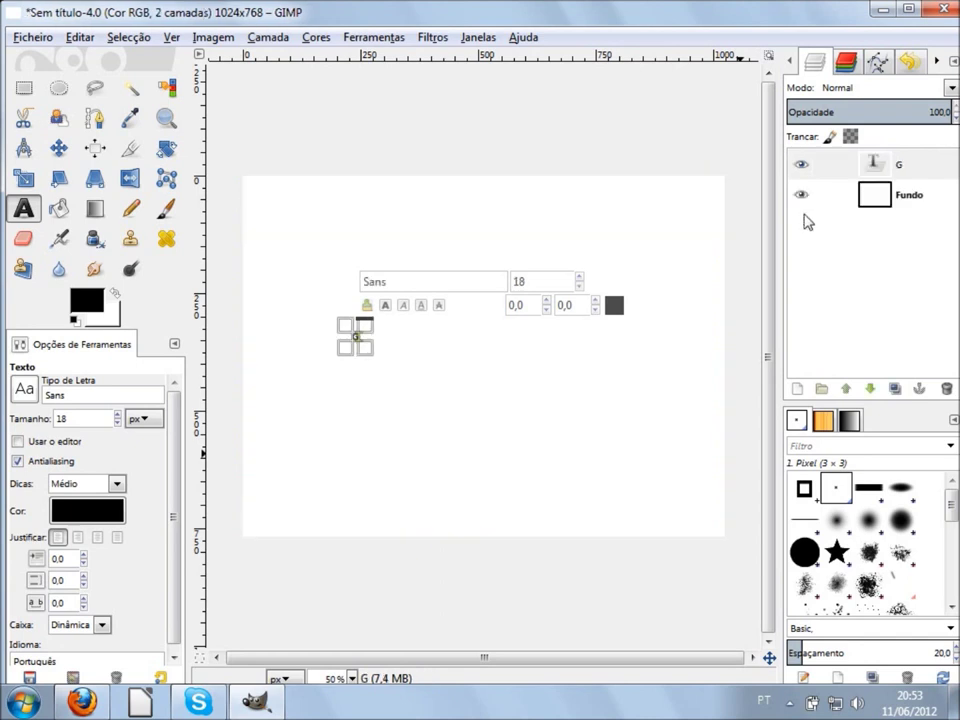
type("uarapa")
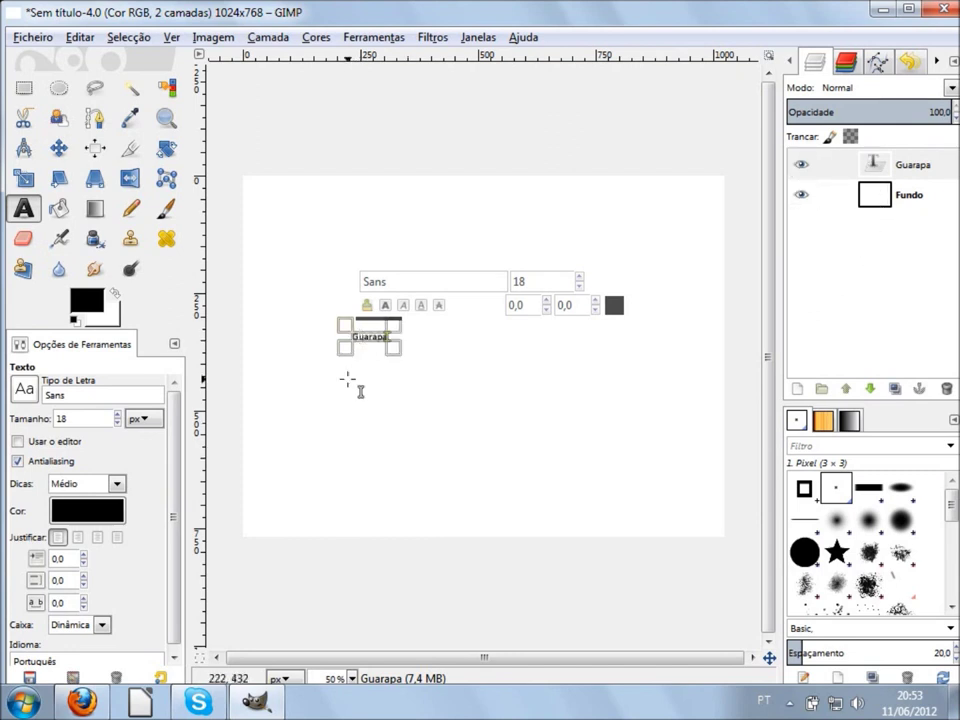
left_click(379, 357)
Enter a font size of 100 for the Guarapa text.
scroll(378, 352, "up", 3)
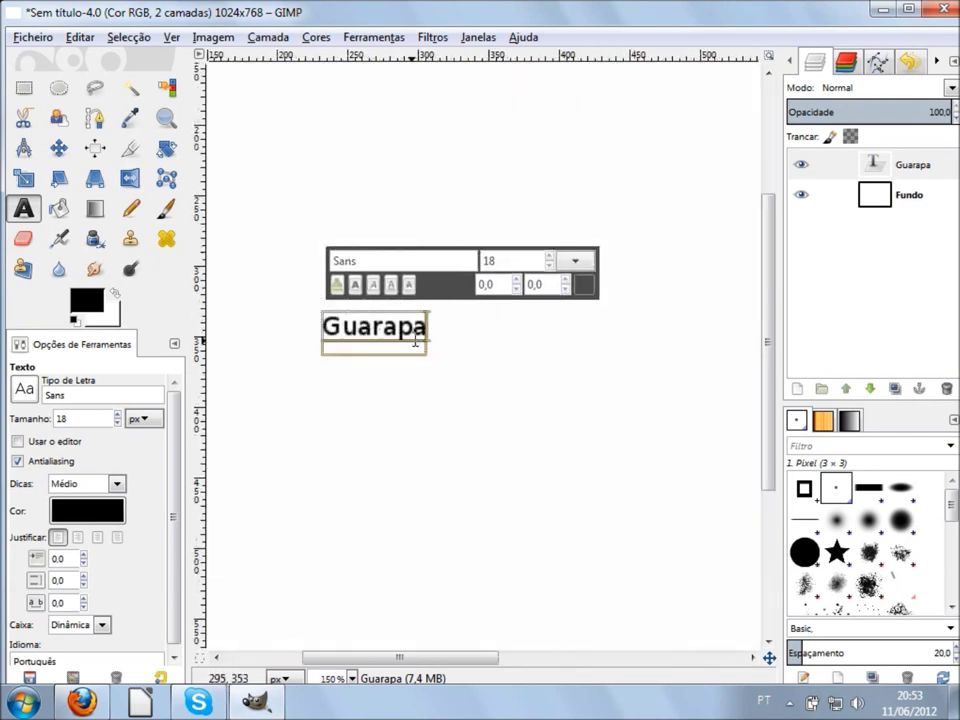
left_click(382, 326)
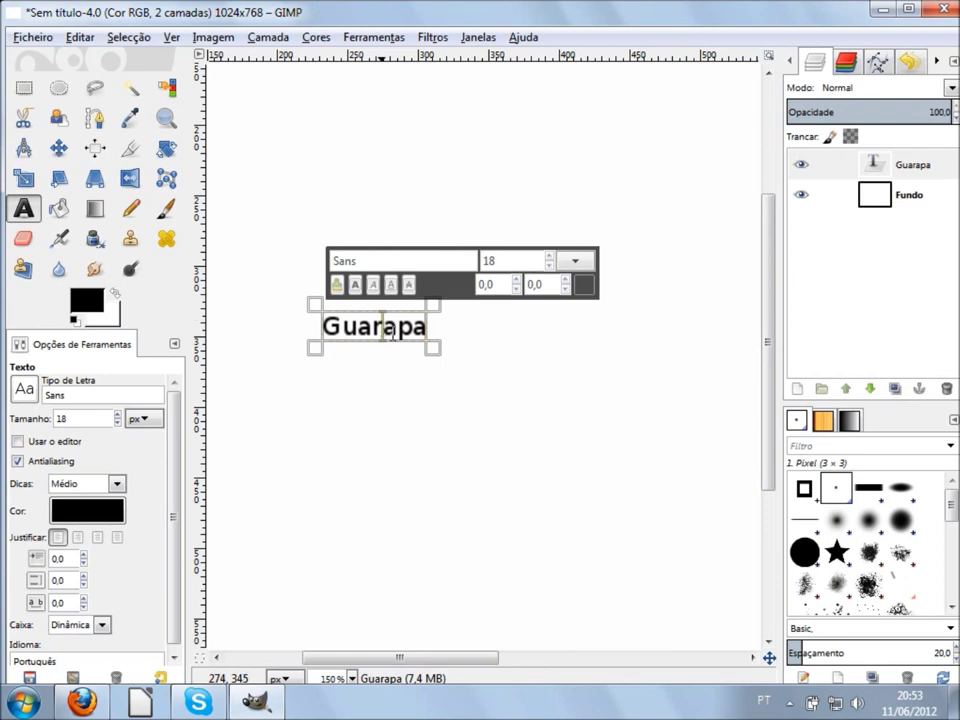
double_click(514, 259)
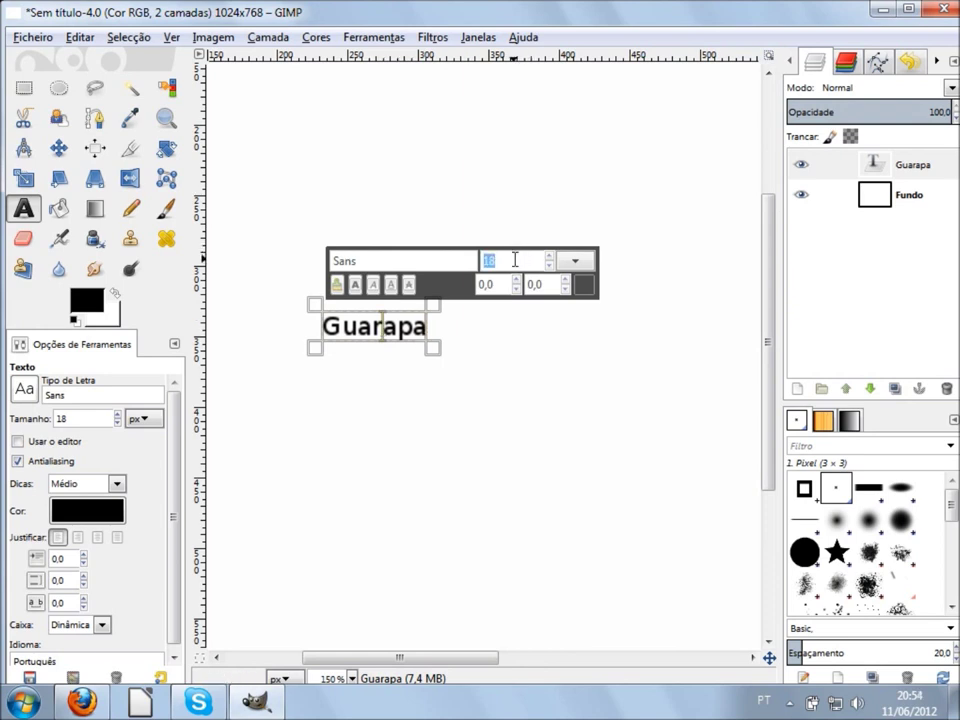
type("100")
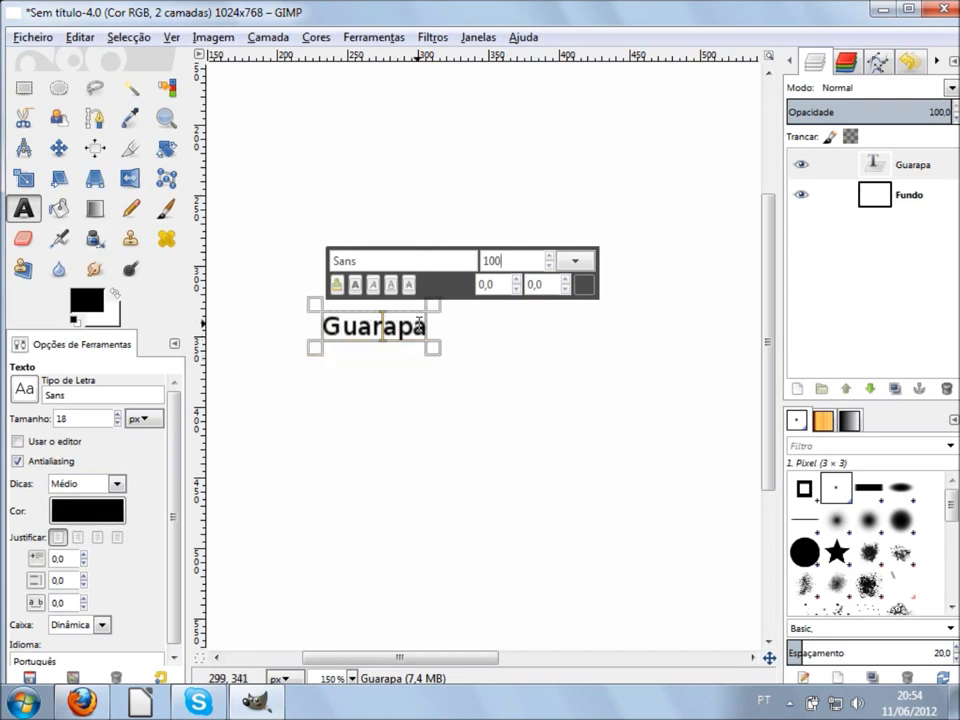
Apply size 100 to the letter r alone, then undo that change.
left_click(372, 334)
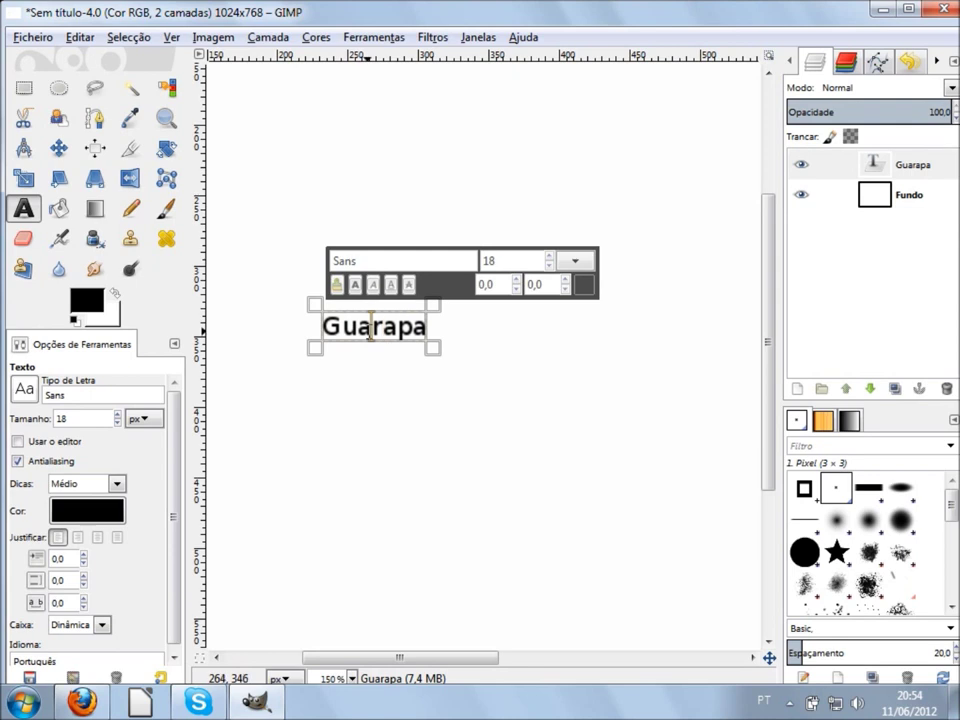
key("shift+Right")
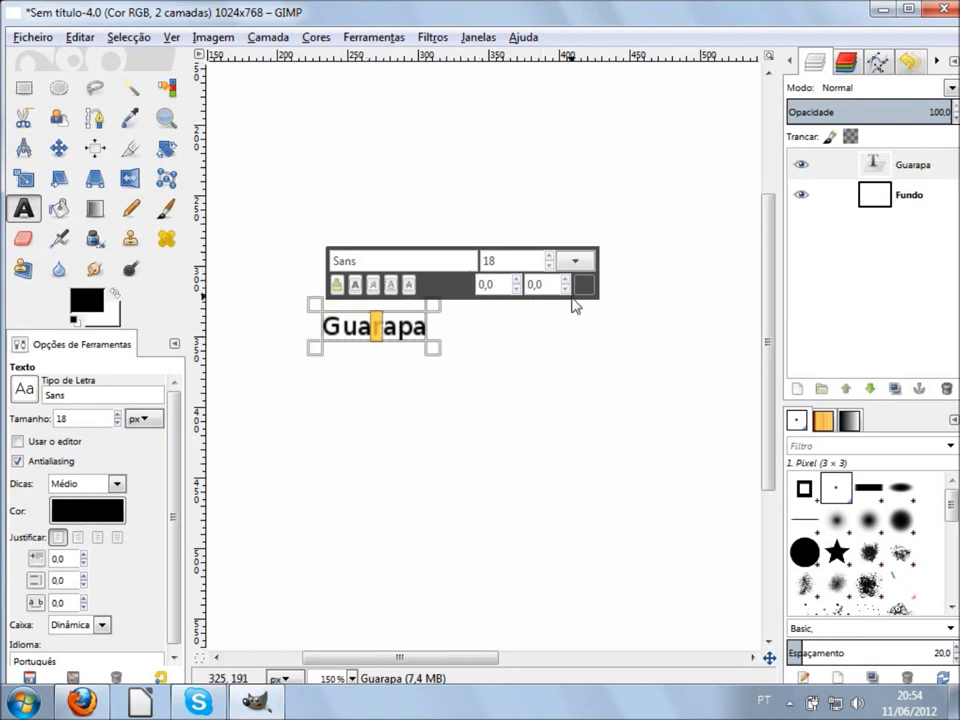
double_click(513, 258)
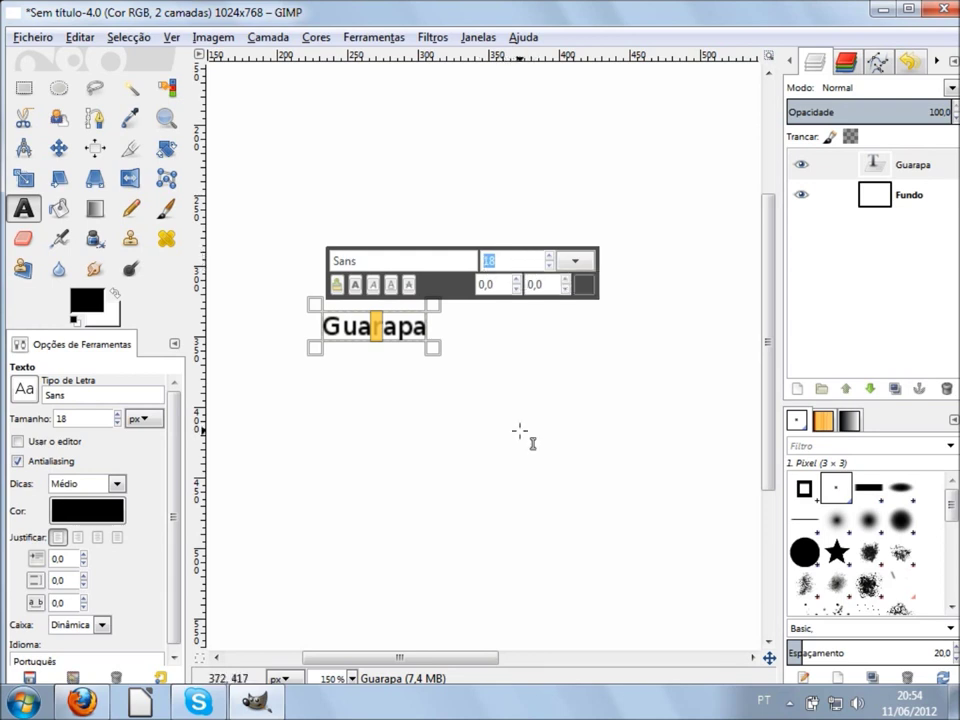
type("100")
key("Return")
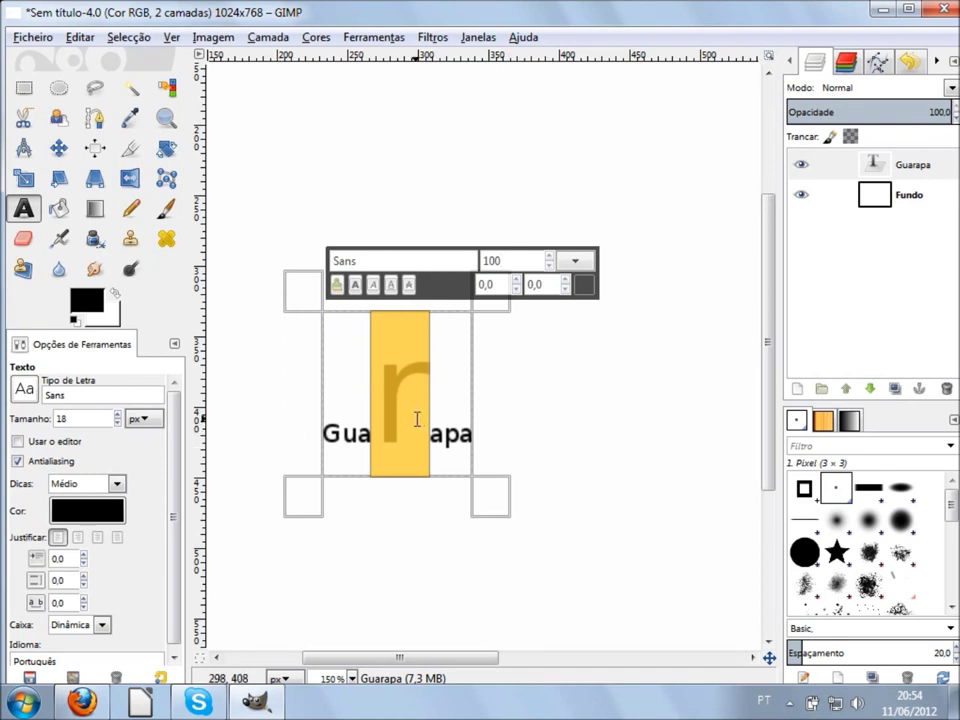
key("ctrl+z")
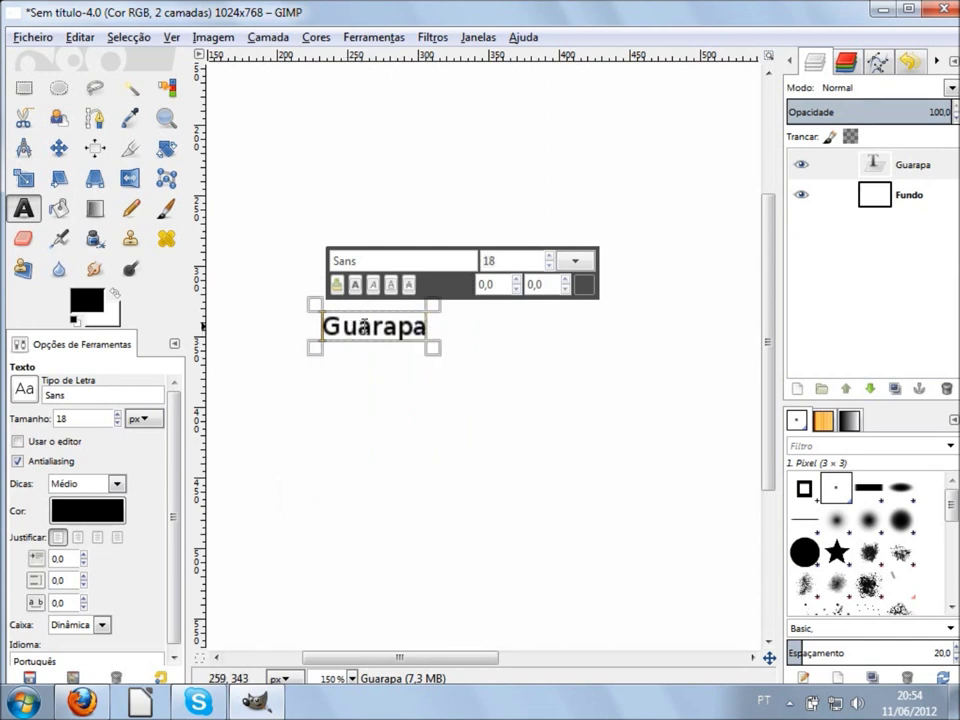
Select the whole word Guarapa and return to the font size field.
scroll(395, 335, "down", 3)
scroll(390, 320, "up", 3)
scroll(386, 296, "up", 2, "ctrl")
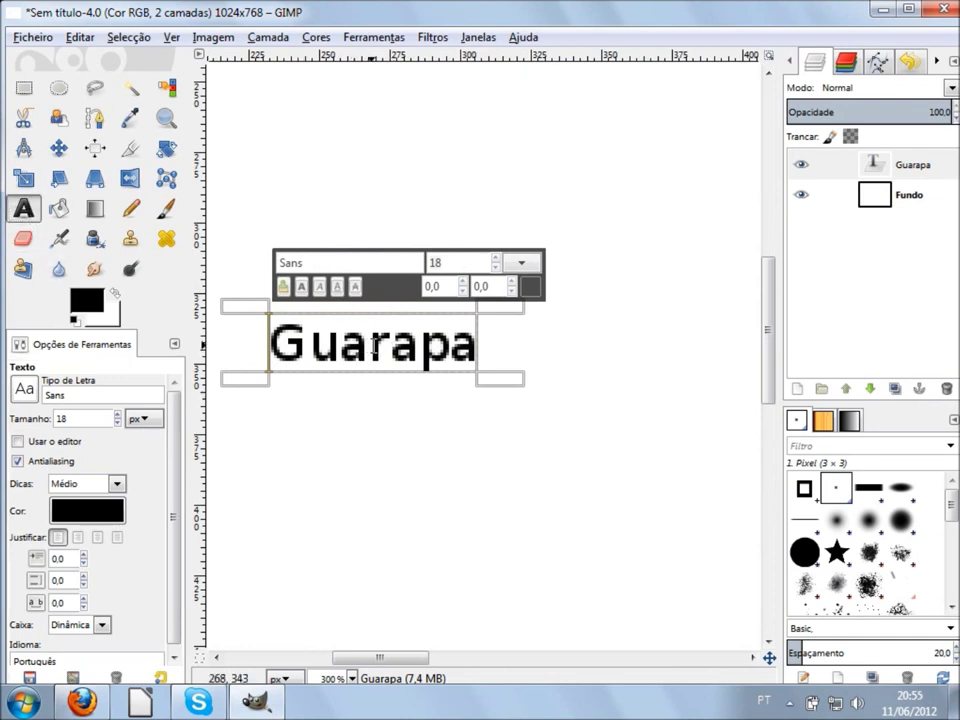
double_click(452, 262)
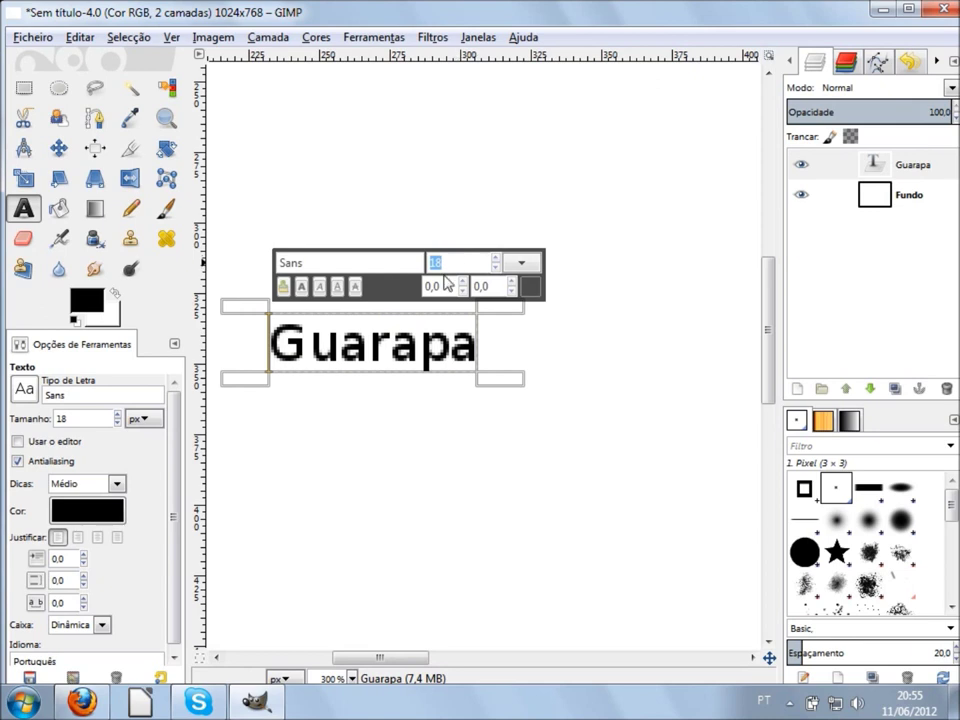
left_click(425, 346)
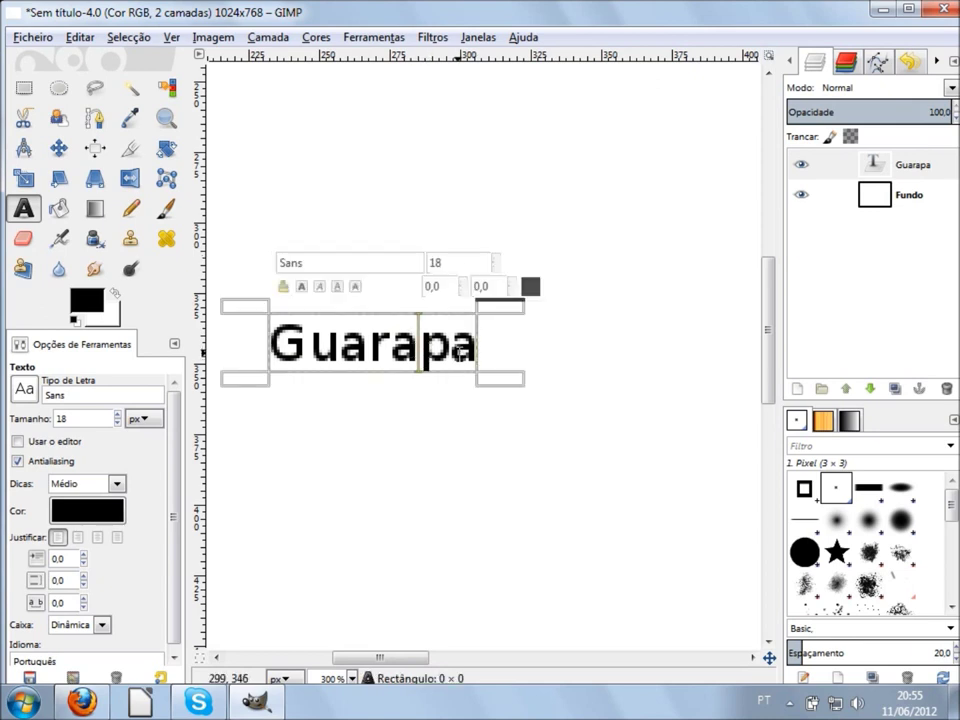
double_click(459, 352)
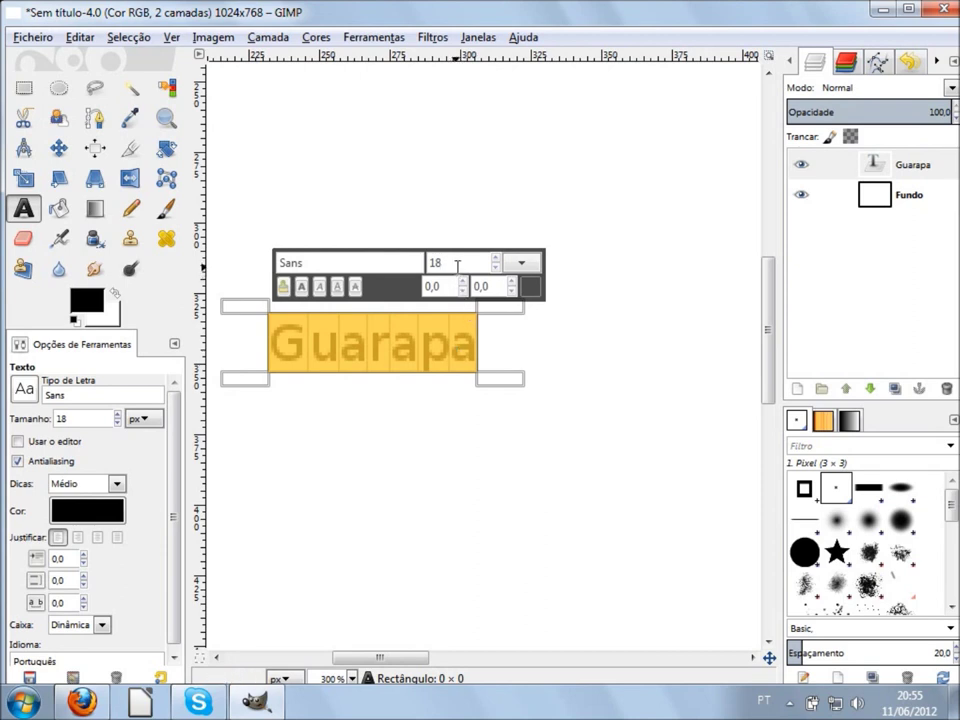
scroll(452, 289, "down", 2)
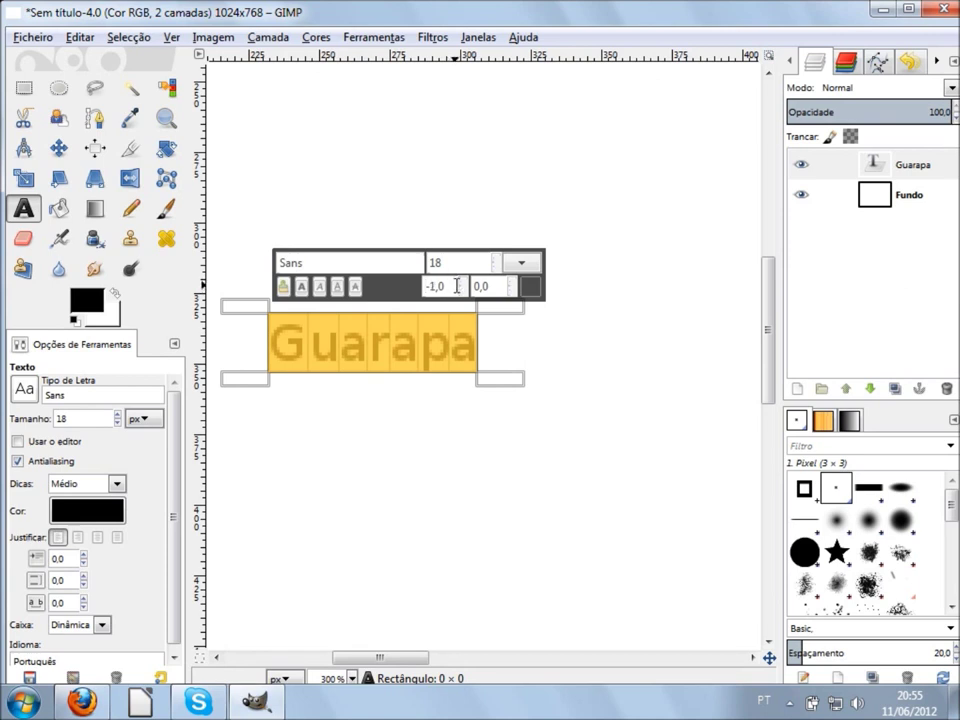
left_click(452, 263)
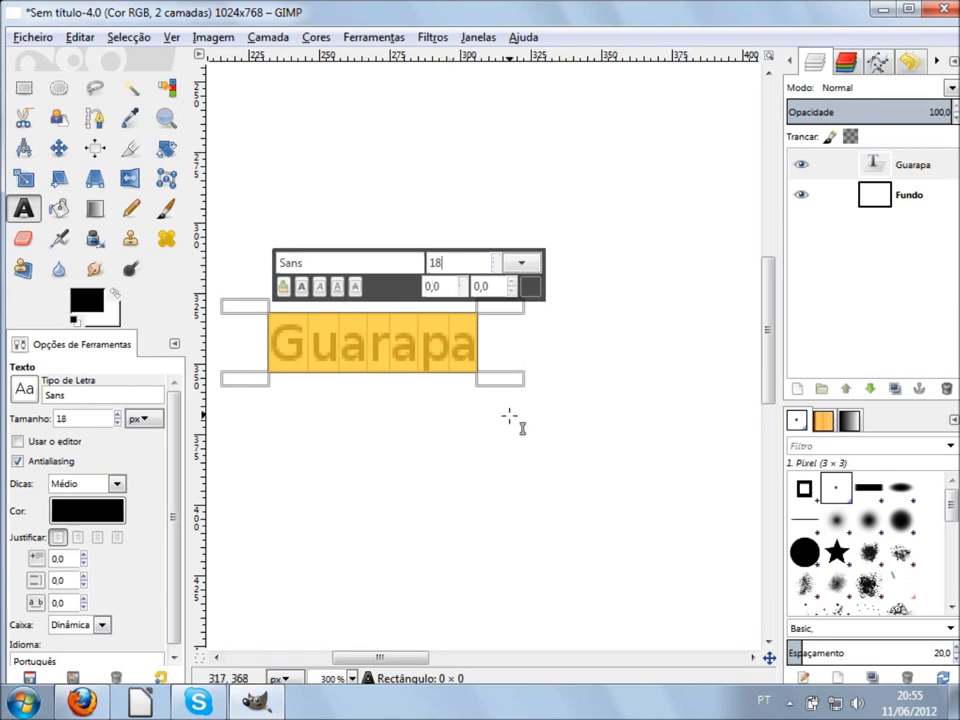
scroll(510, 415, "down", 1, "ctrl")
scroll(510, 415, "down", 1, "ctrl")
scroll(512, 414, "down", 3, "ctrl")
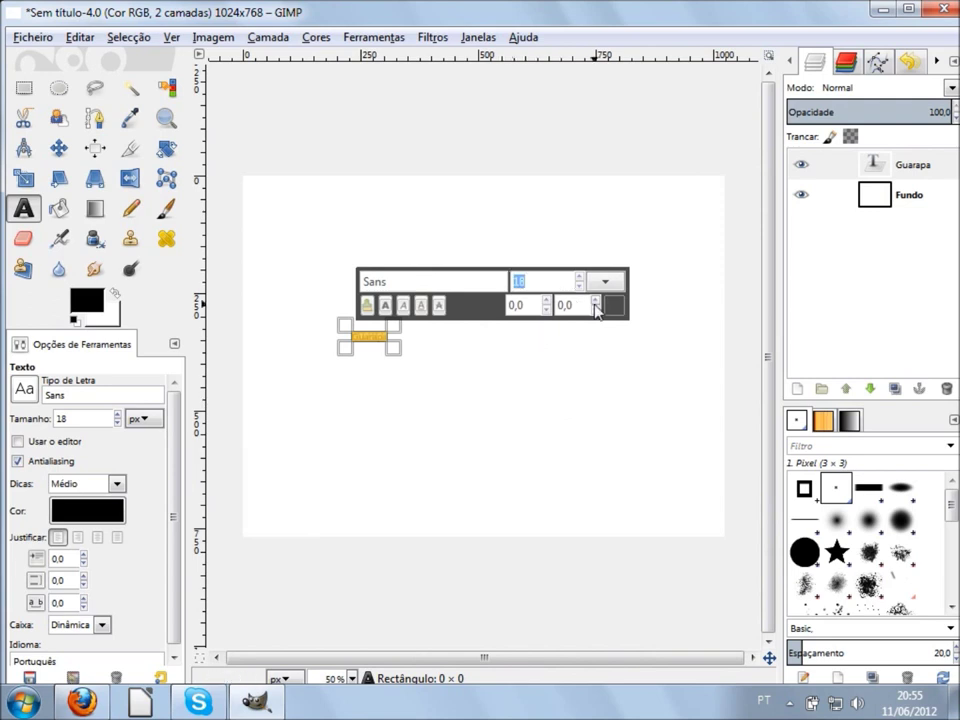
type("220")
Apply text size 220 and select all of the Guarapa text.
key("Return")
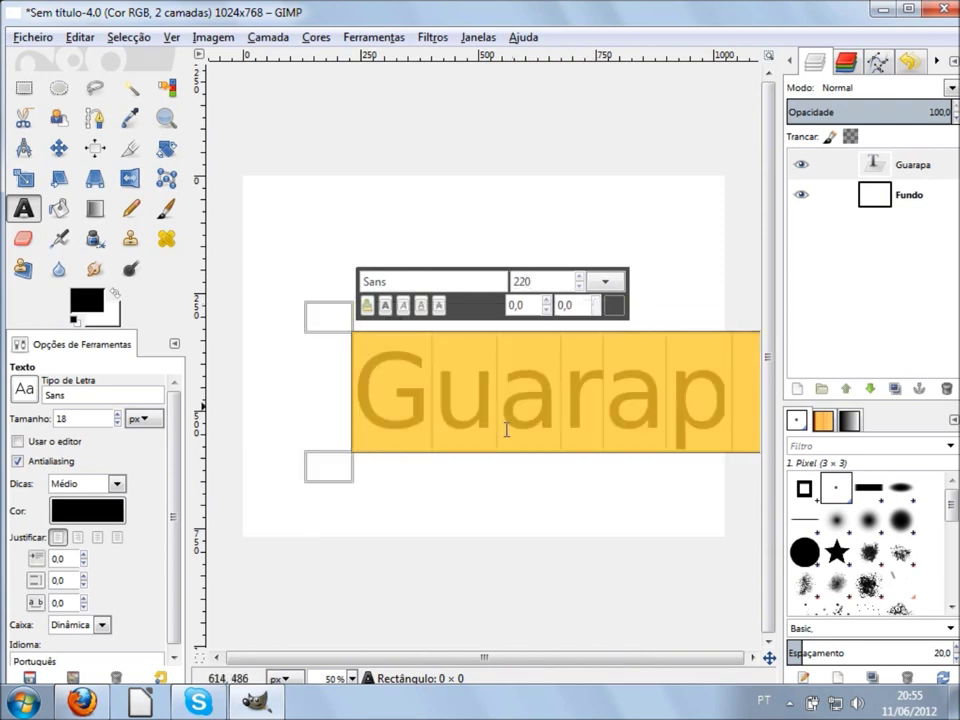
left_click(525, 410)
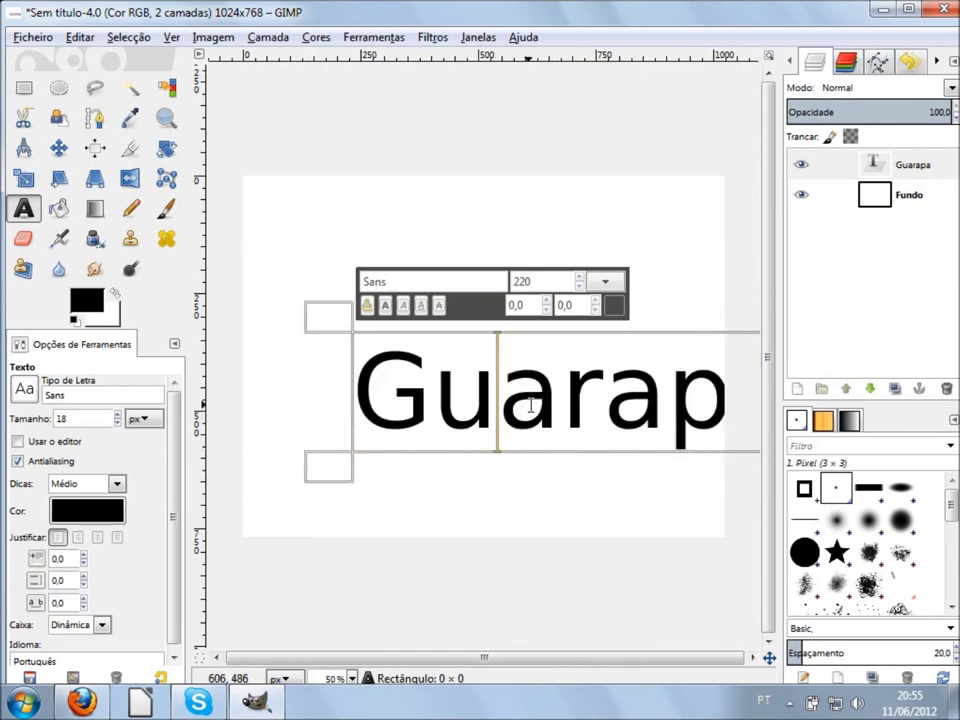
key("ctrl+a")
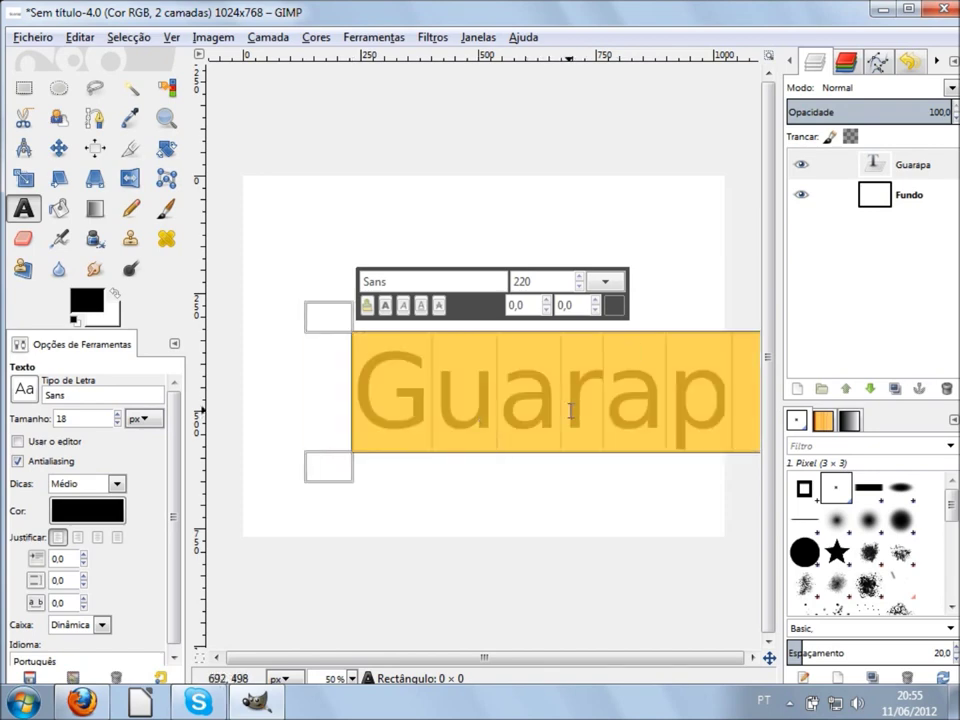
Change the text font to Segoe UI Bold and finish editing.
left_click(415, 281)
type("S")
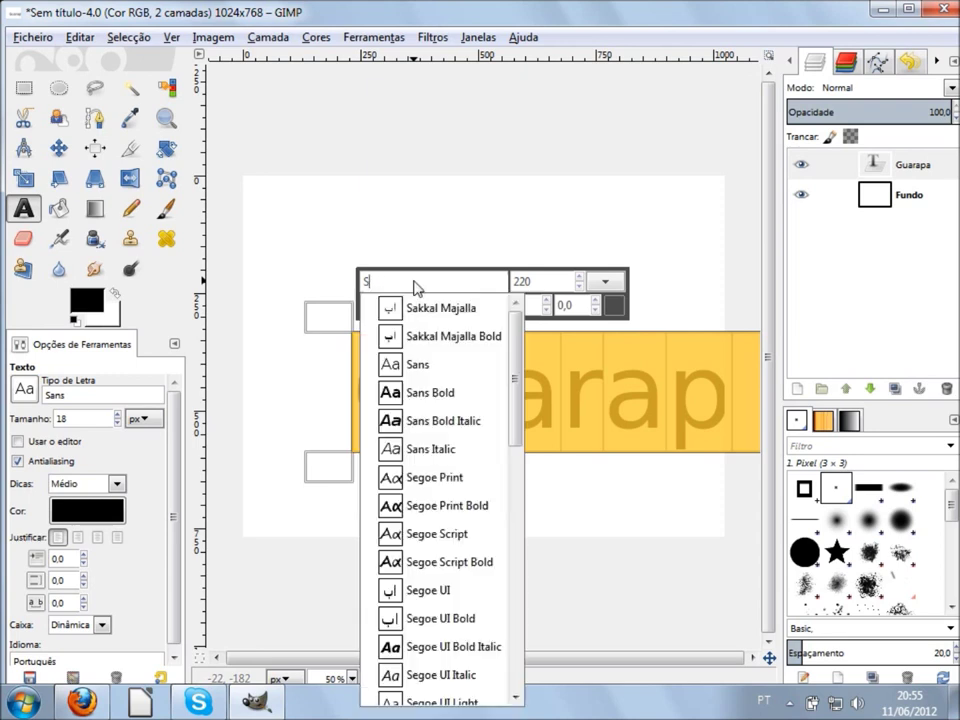
type("egoe")
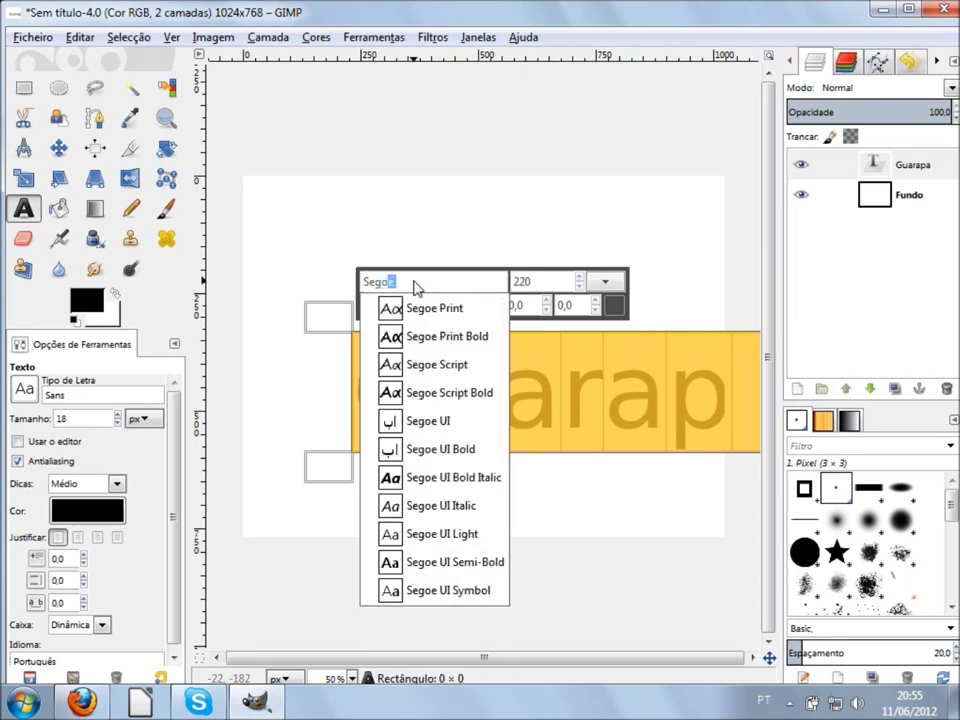
left_click(460, 455)
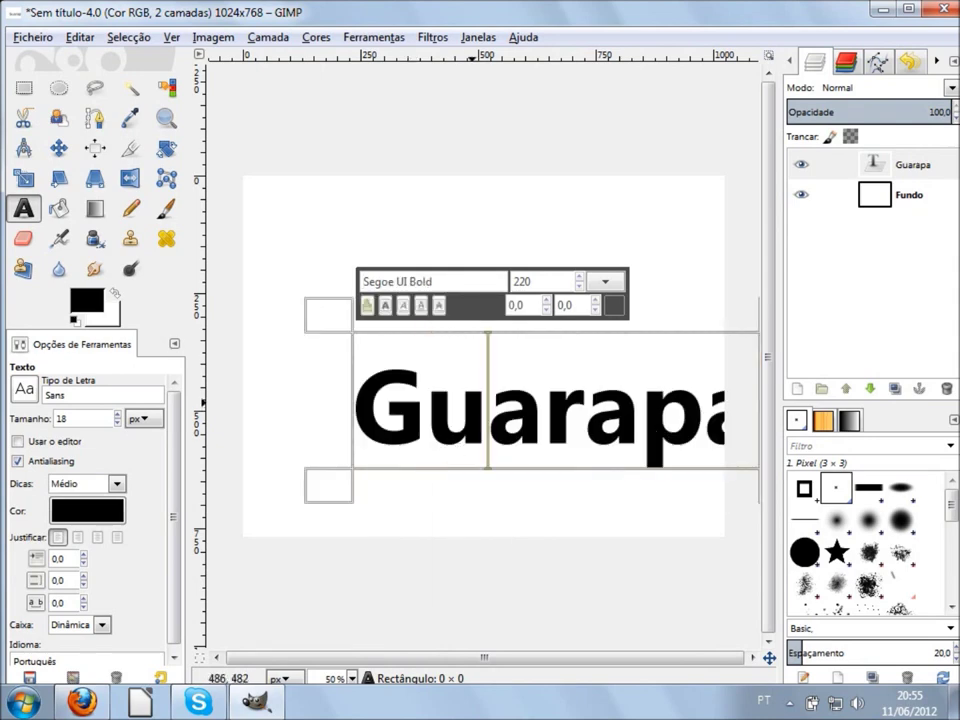
key("ctrl+a")
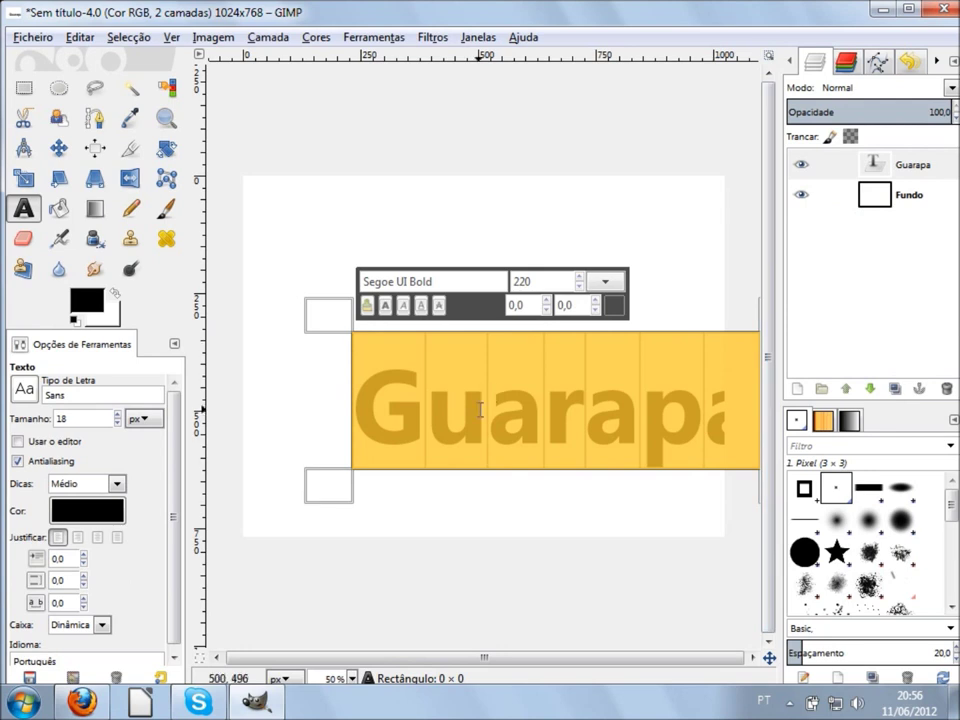
key("Escape")
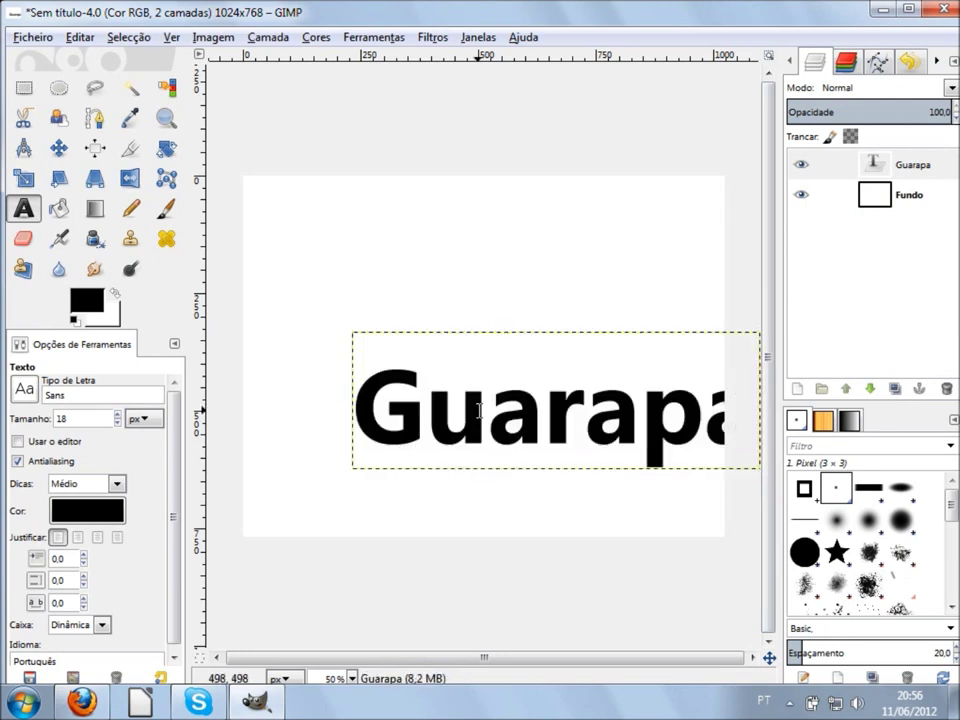
Drag the Guarapa text layer up and left until the whole word sits on the canvas.
key("m")
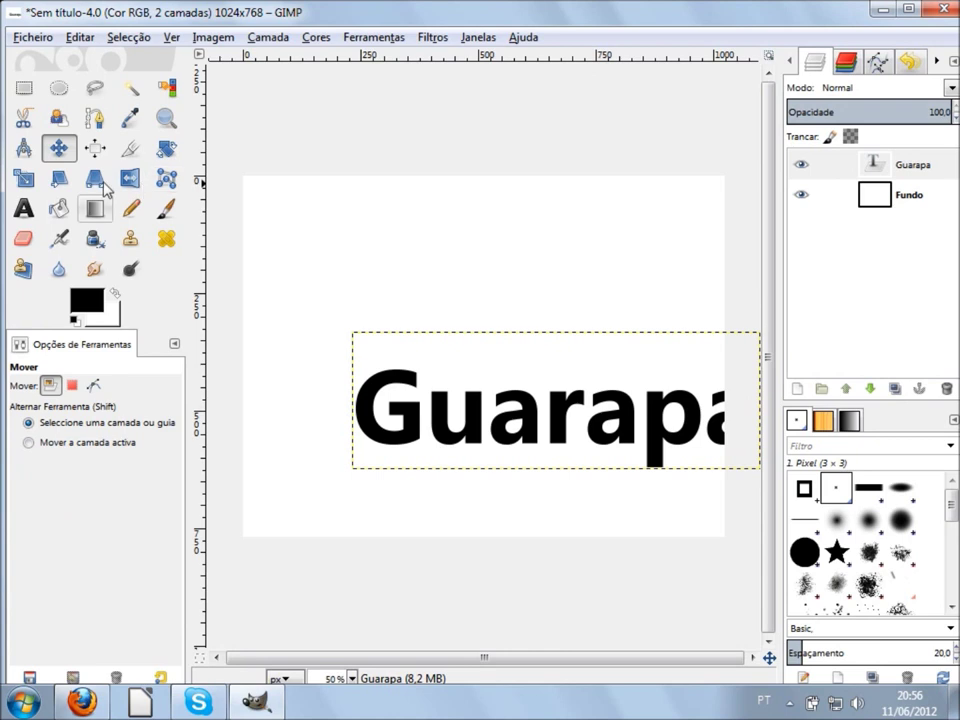
mouse_move(528, 425)
left_mouse_down()
mouse_move(455, 368)
mouse_move(458, 360)
left_mouse_up()
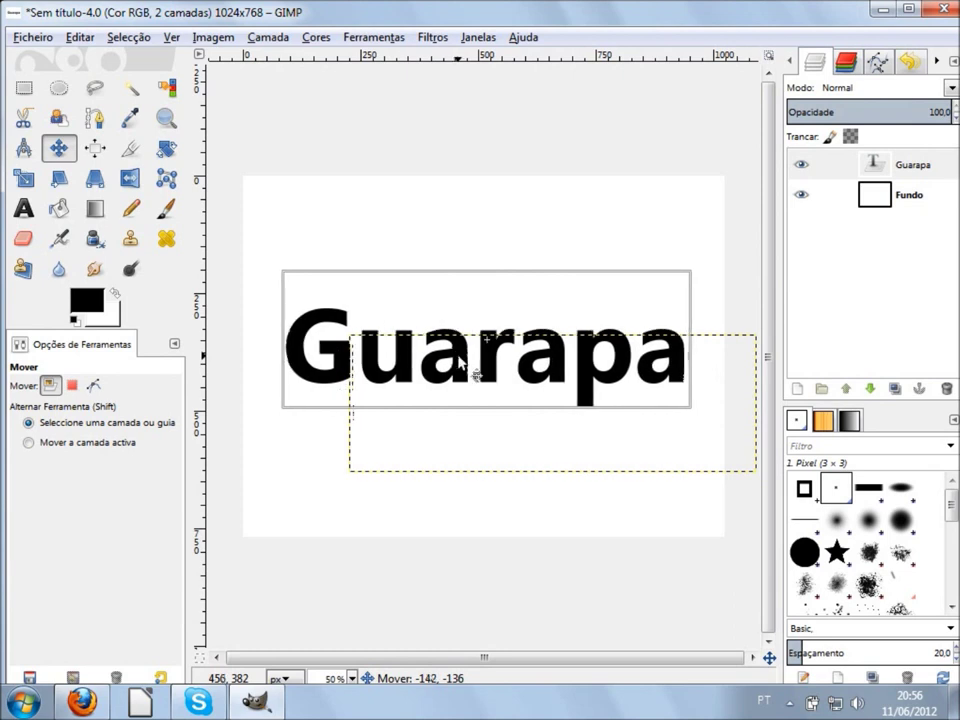
left_click_drag(458, 362, 462, 370)
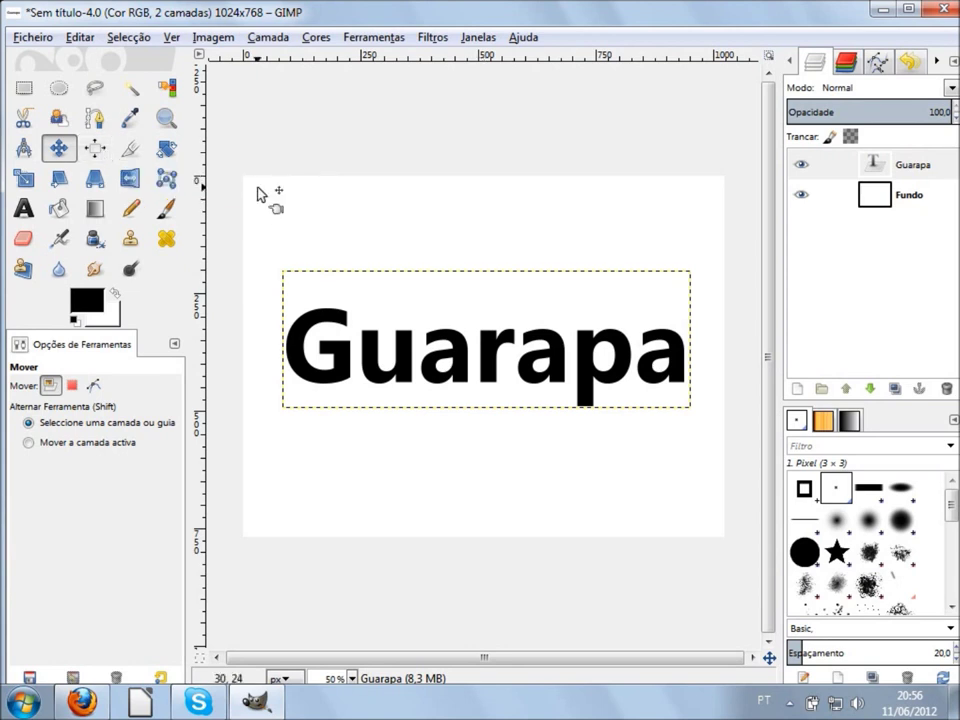
Target the Guarapa layer with the Align tool and set the reference to Selecção.
left_click(97, 149)
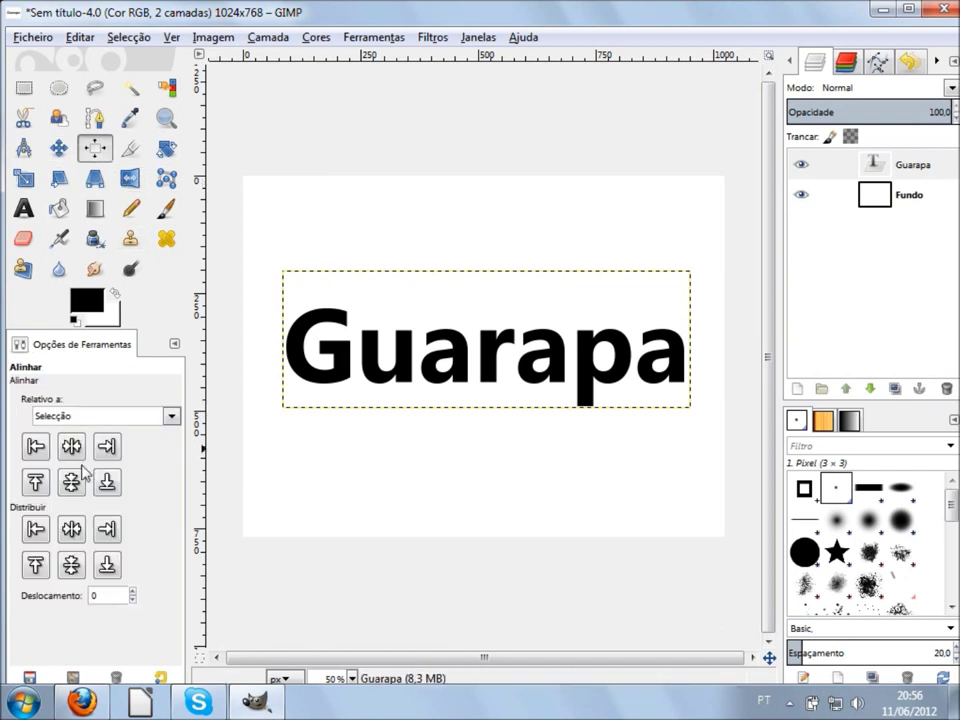
left_click(463, 381)
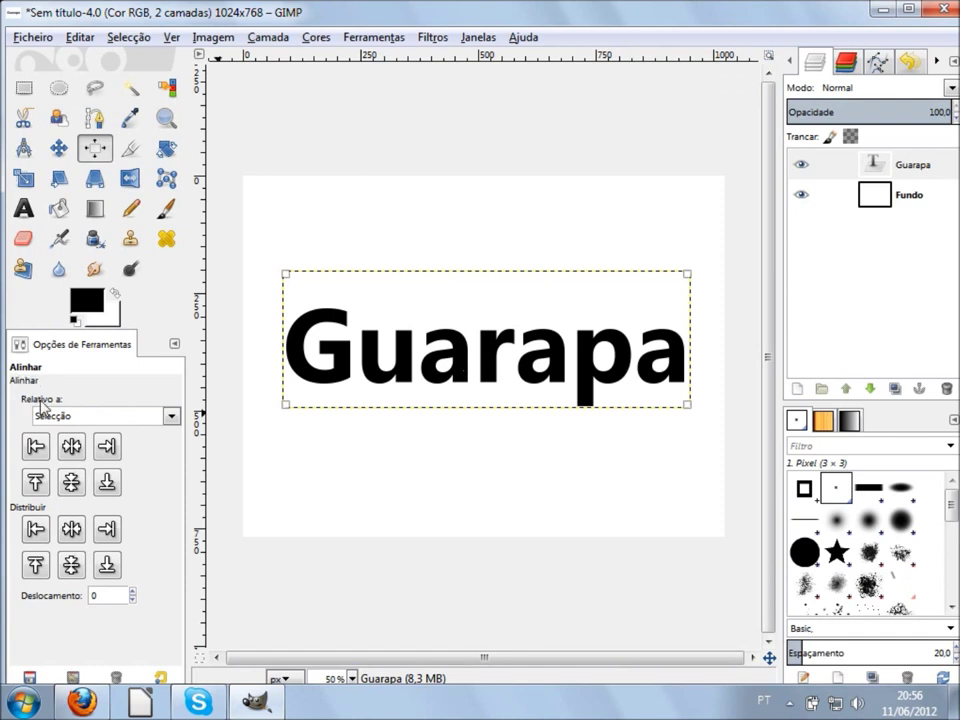
left_click(146, 425)
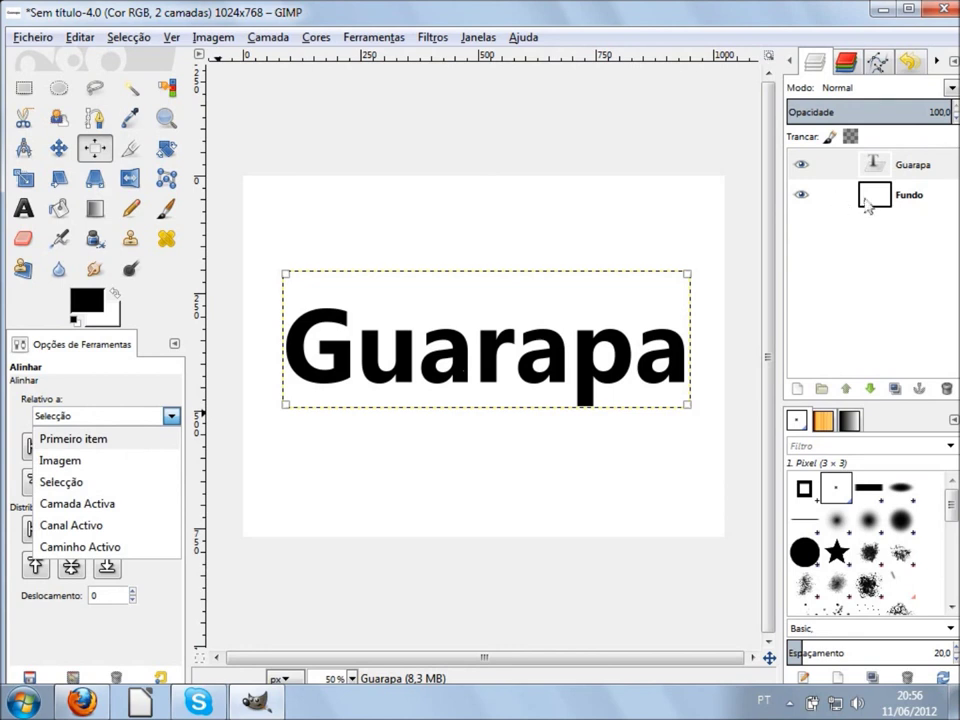
left_click(118, 460)
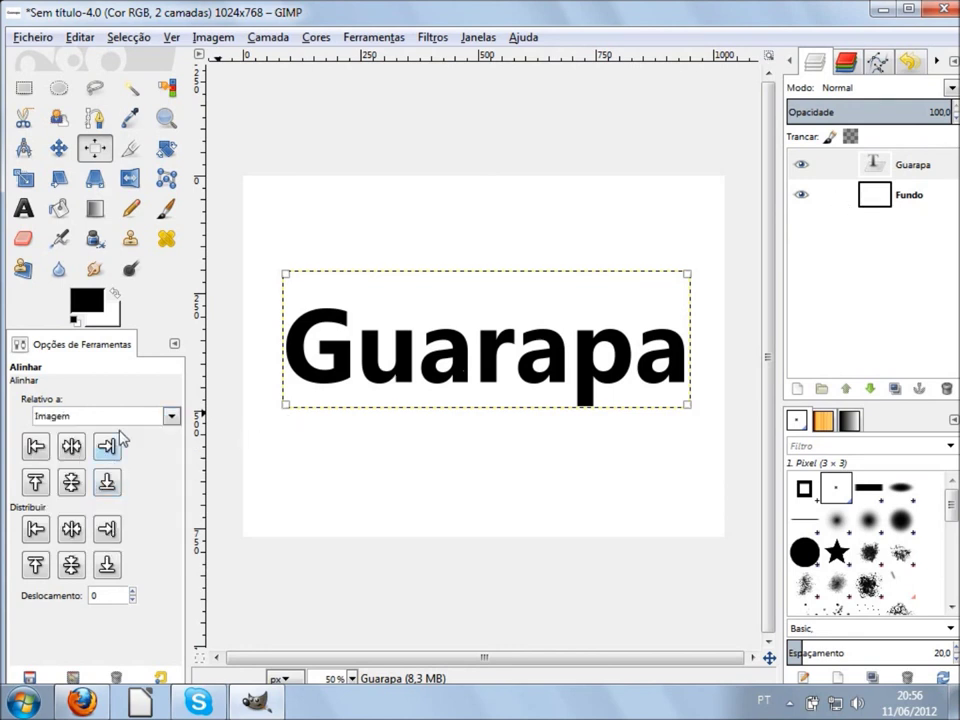
left_click(170, 417)
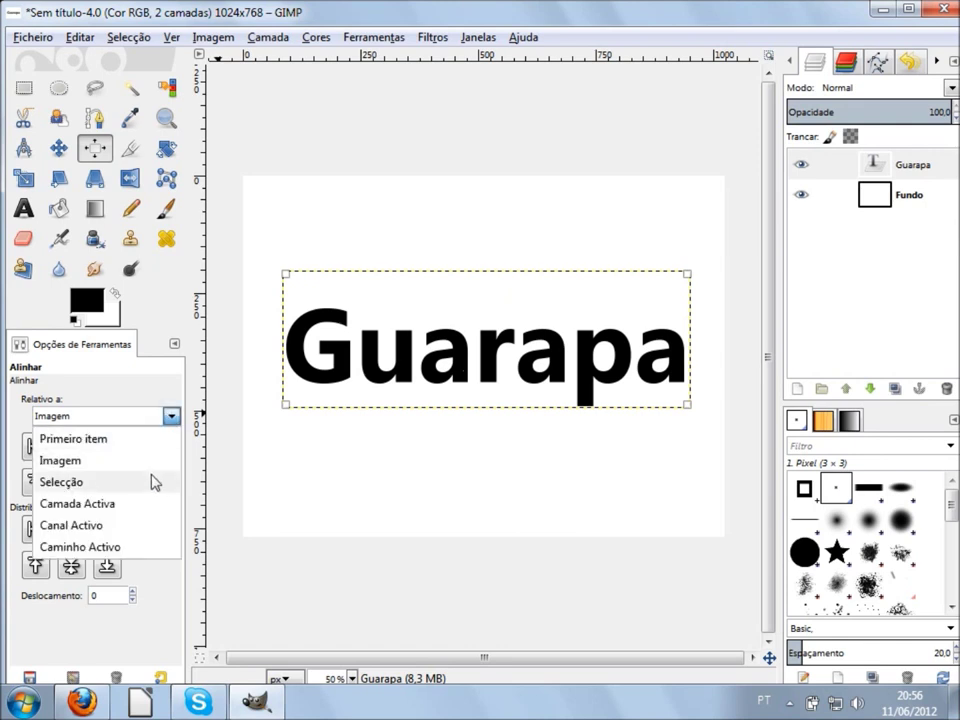
left_click(154, 482)
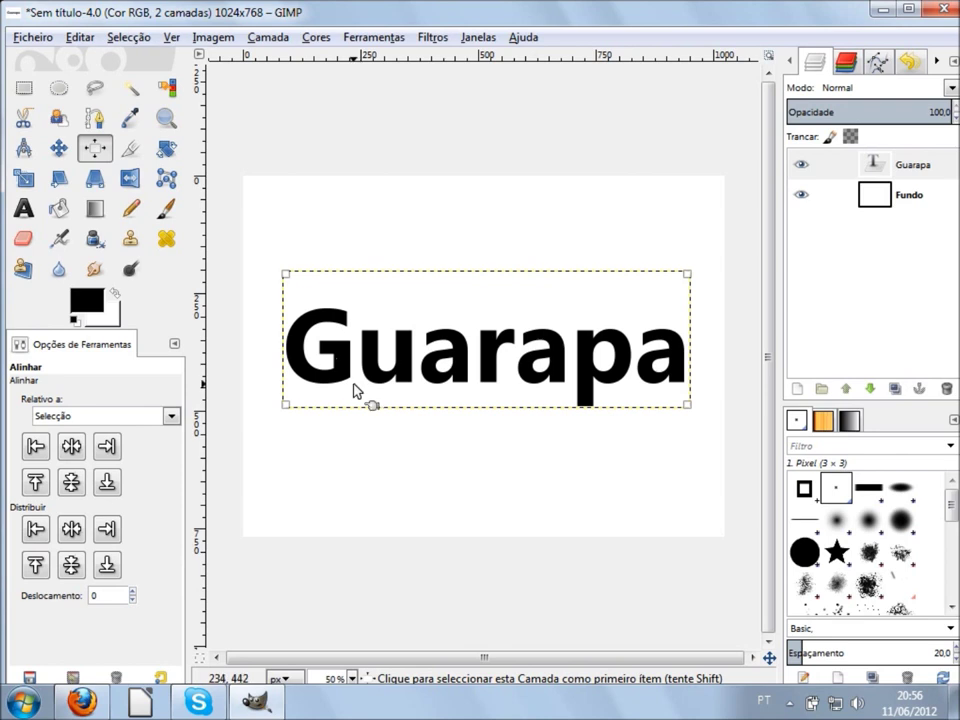
Try right, centre, left, bottom and top alignment on the text.
left_click(106, 447)
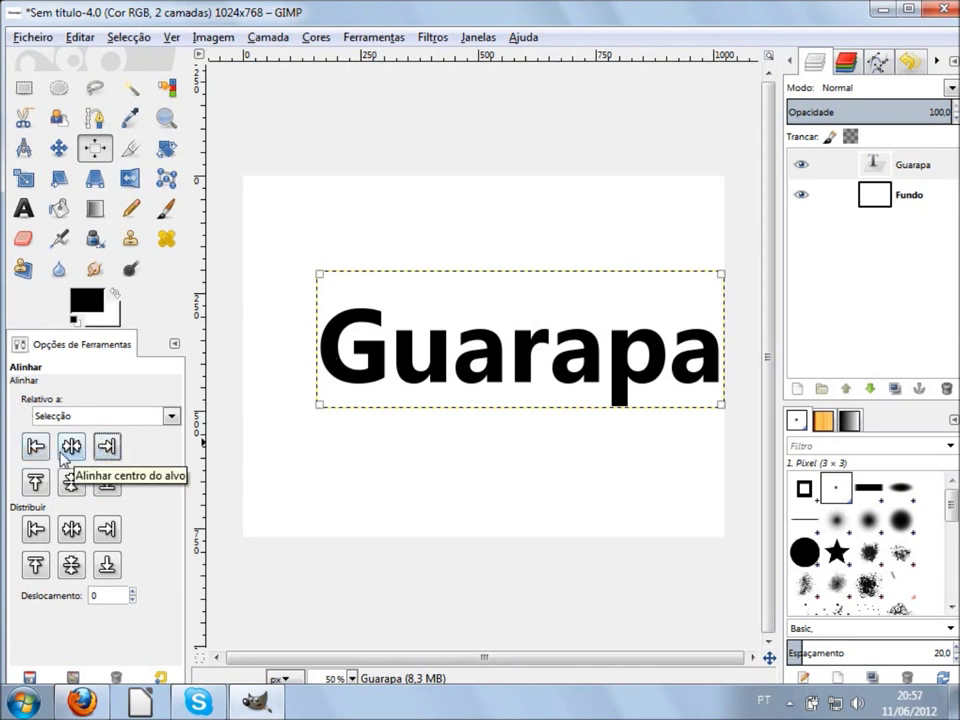
left_click(70, 450)
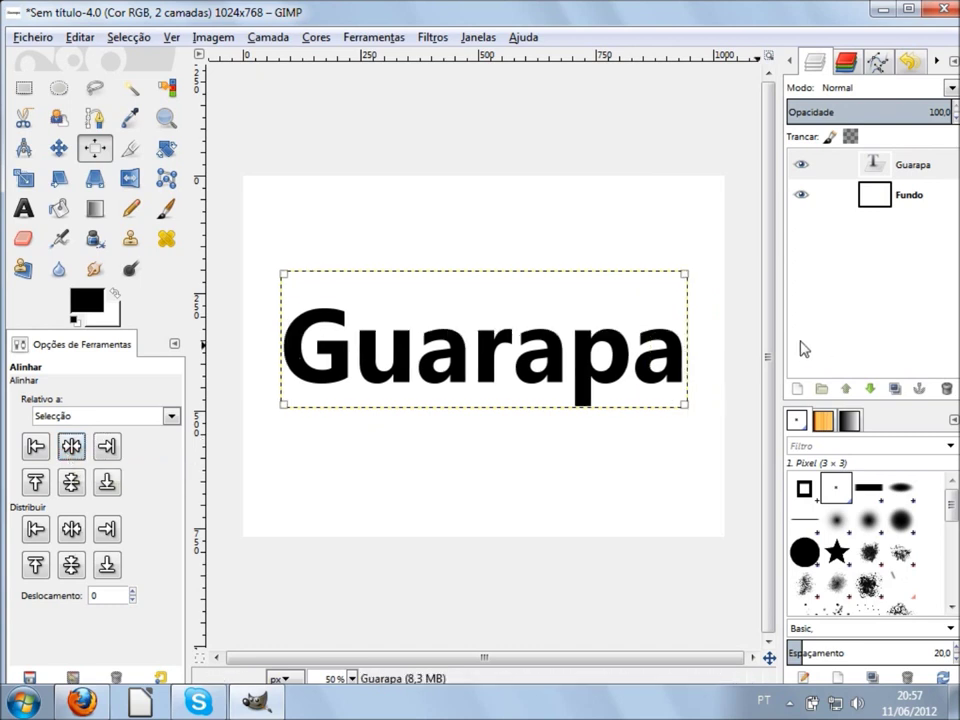
left_click(36, 448)
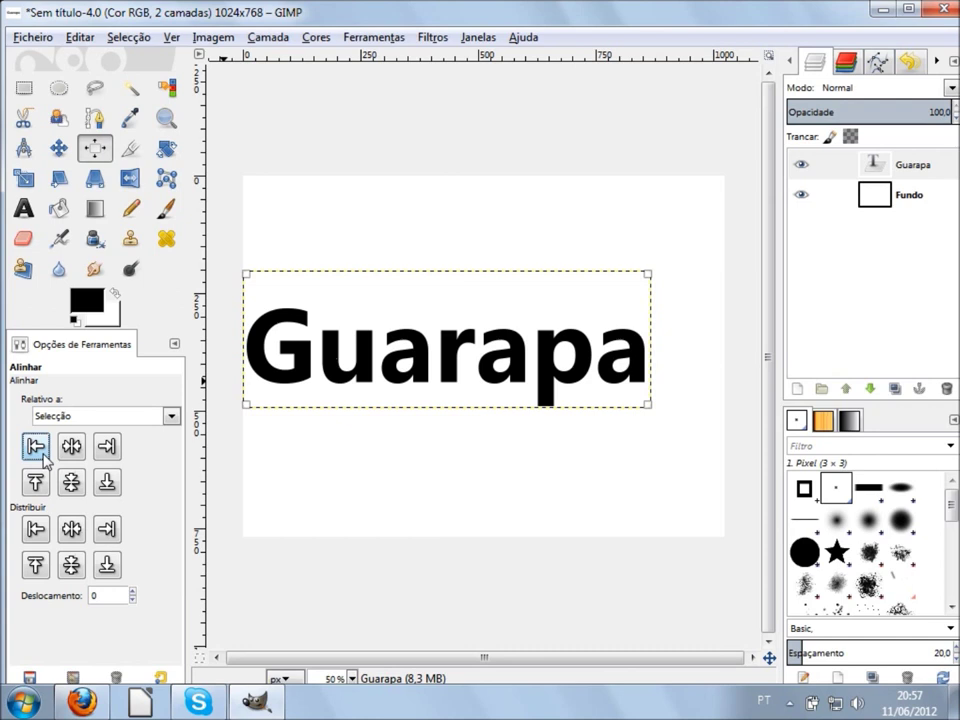
left_click(114, 452)
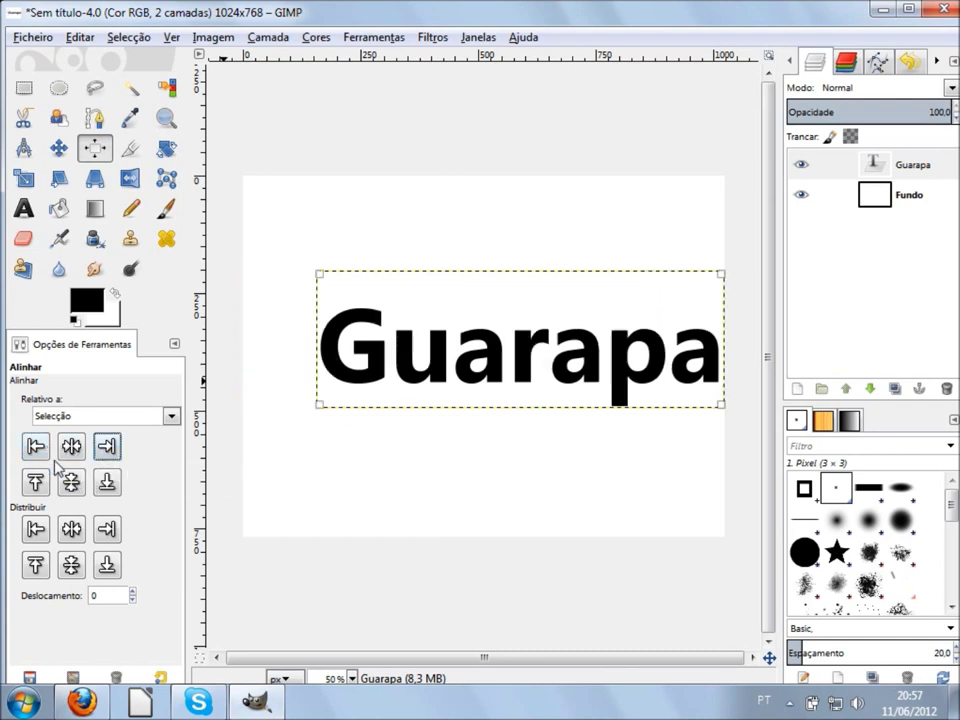
left_click(113, 490)
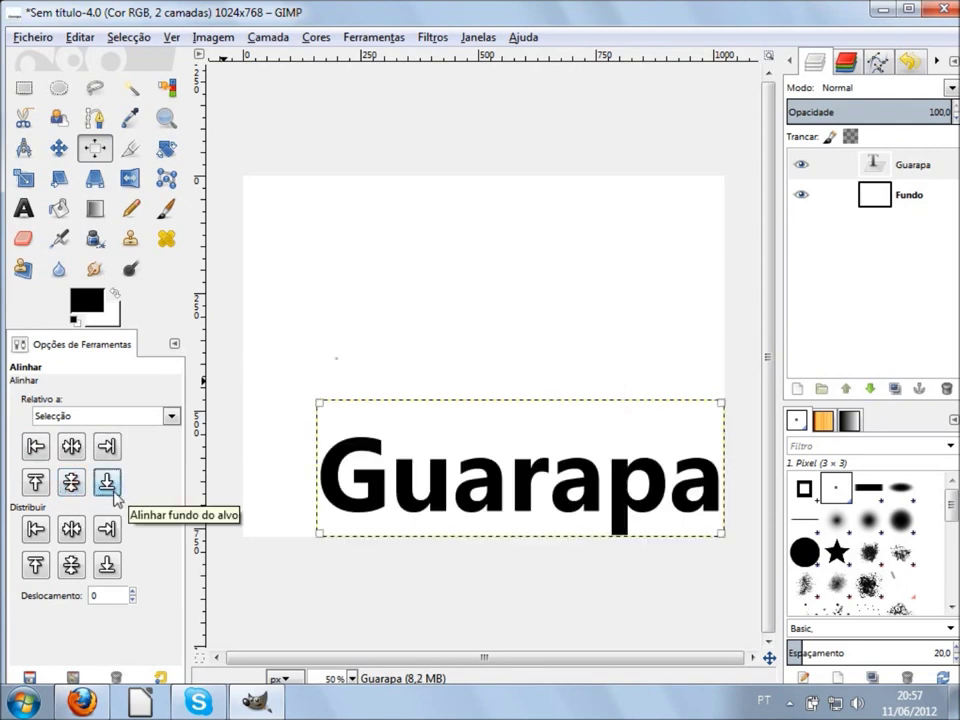
left_click(34, 484)
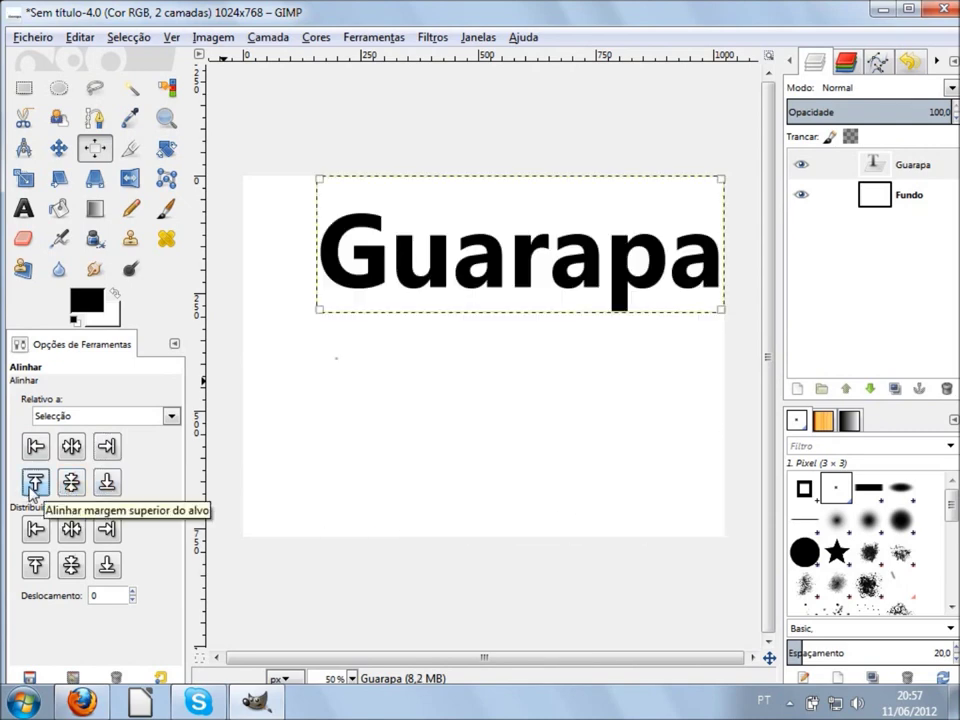
Centre the Guarapa text horizontally and vertically on the canvas.
left_click(71, 483)
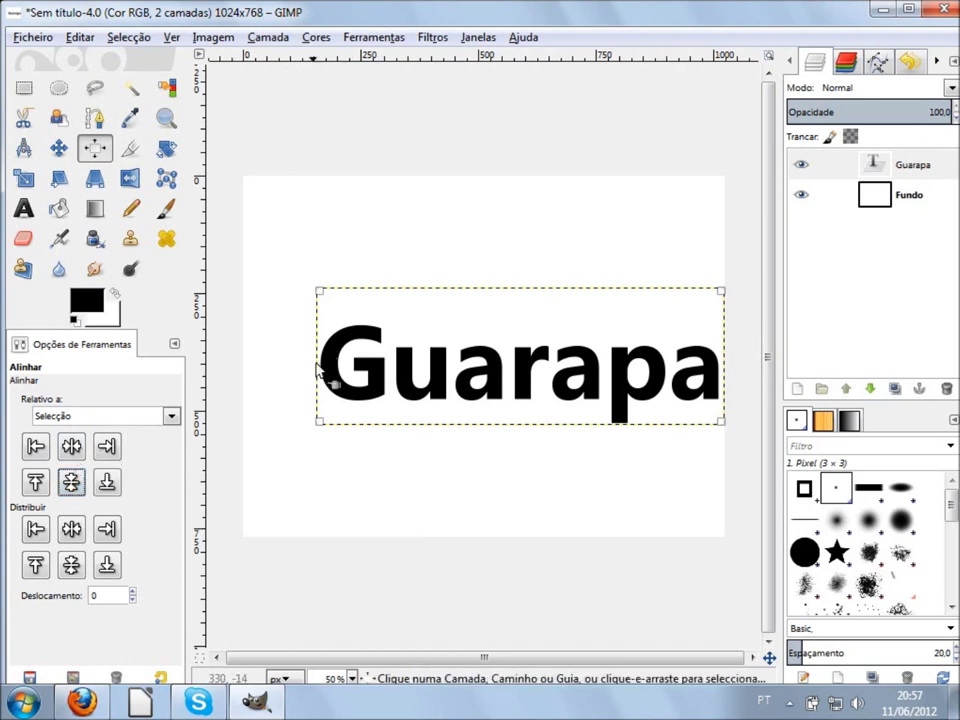
left_click(72, 447)
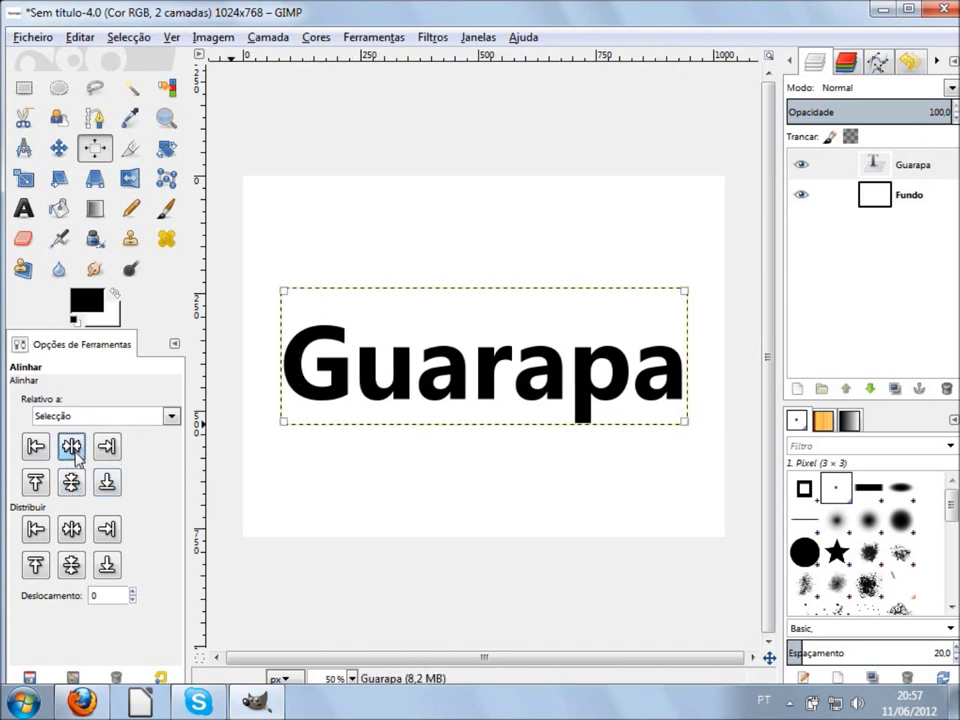
left_click(104, 488)
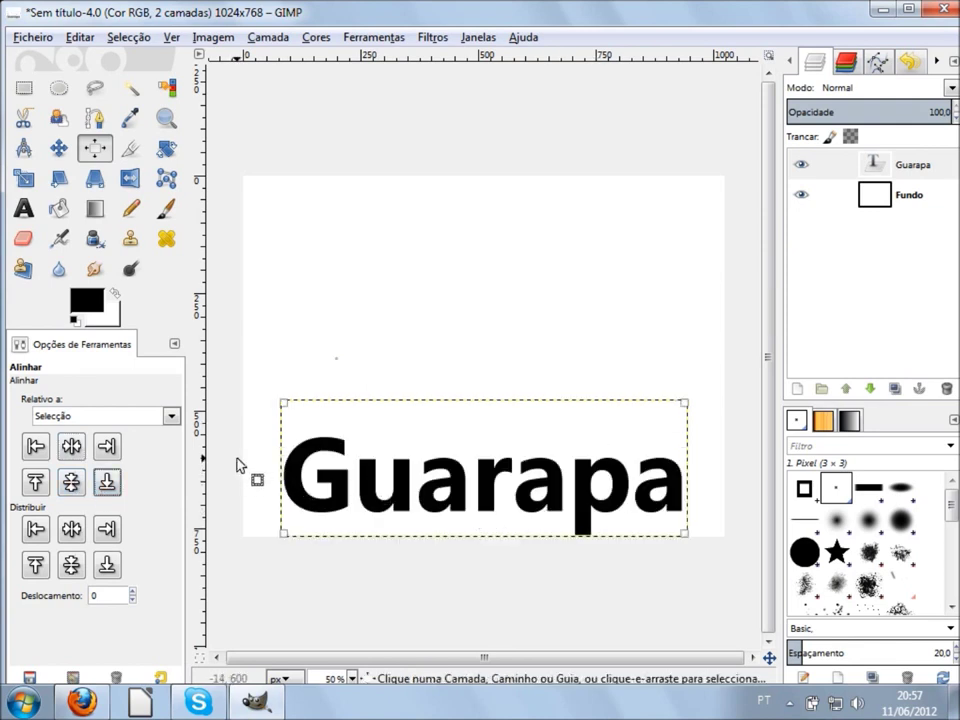
left_click(72, 483)
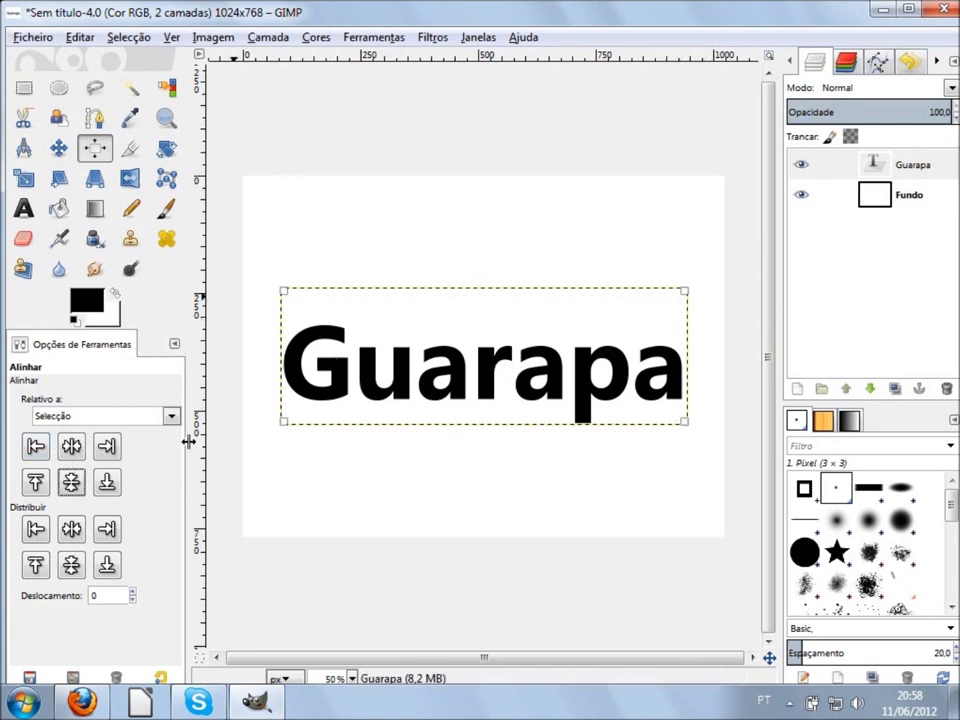
Reopen the Guarapa text for editing, then switch to the Pencil tool.
left_click(23, 208)
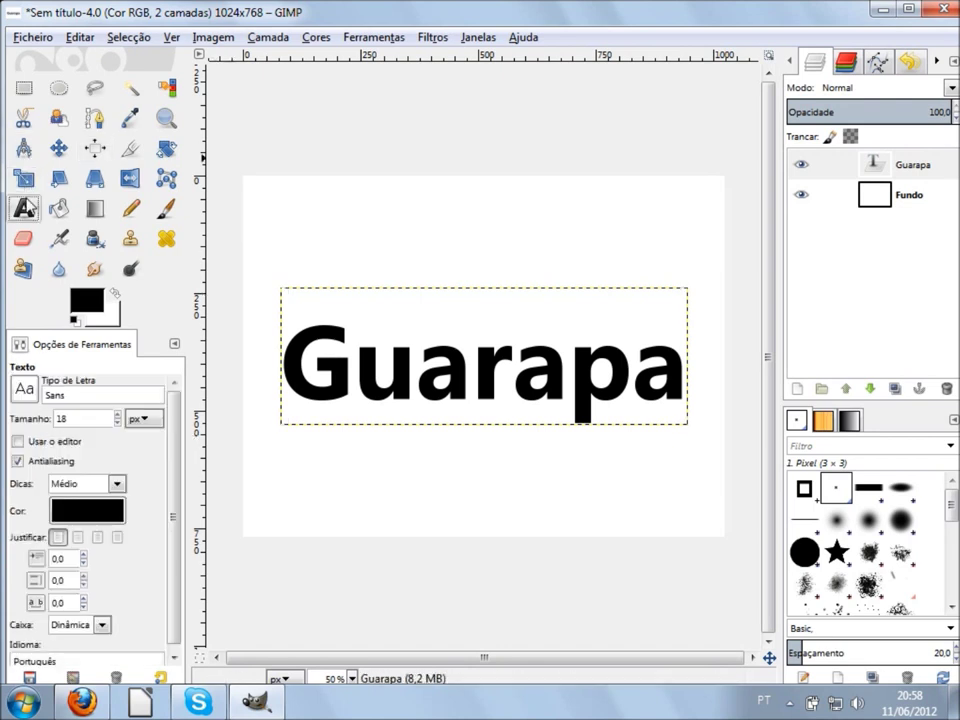
left_click(466, 375)
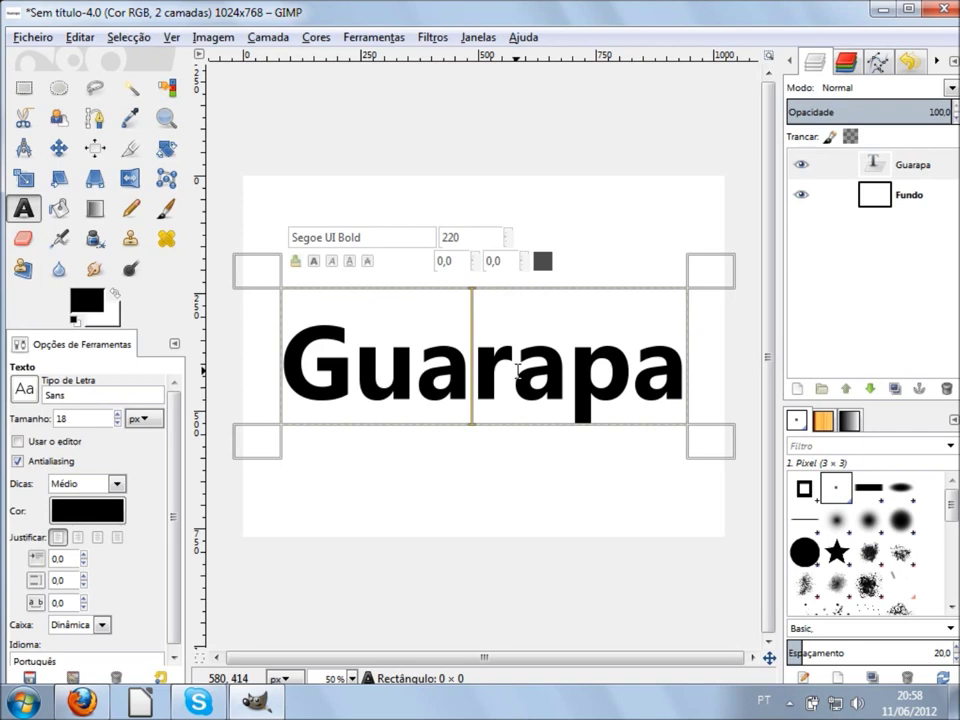
left_click(130, 208)
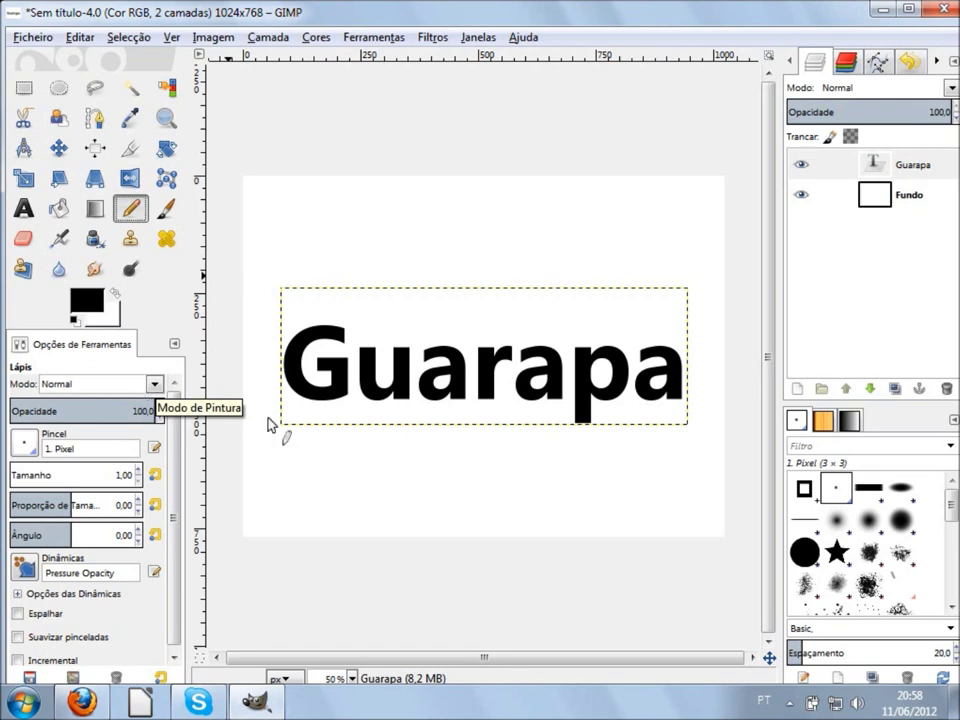
scroll(349, 553, "up", 1)
scroll(343, 547, "up", 1)
scroll(343, 547, "up", 1)
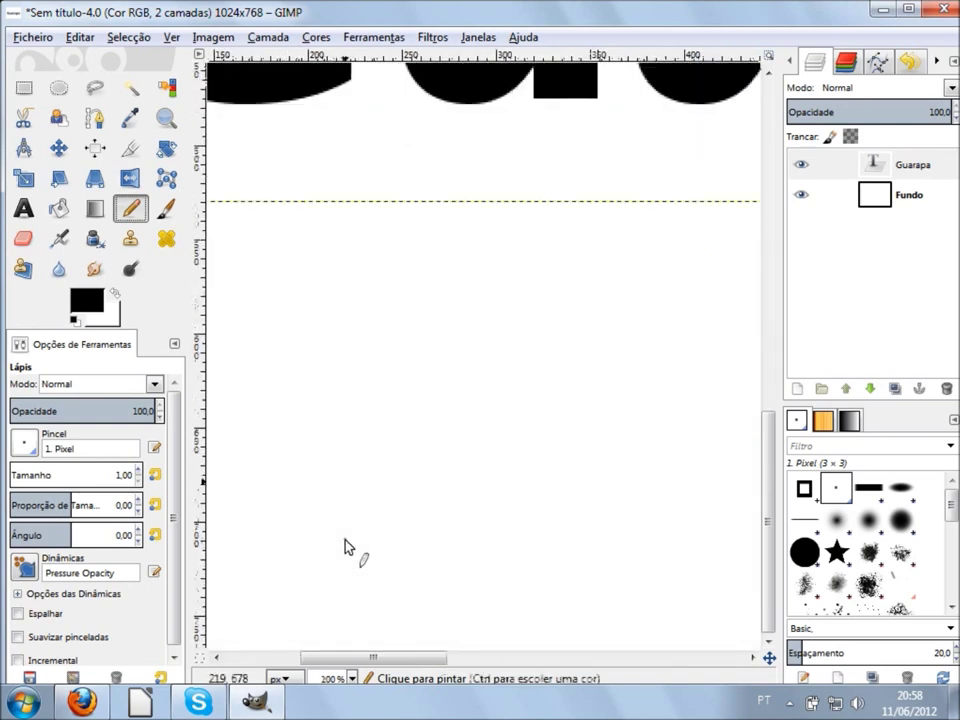
scroll(368, 514, "up", 1)
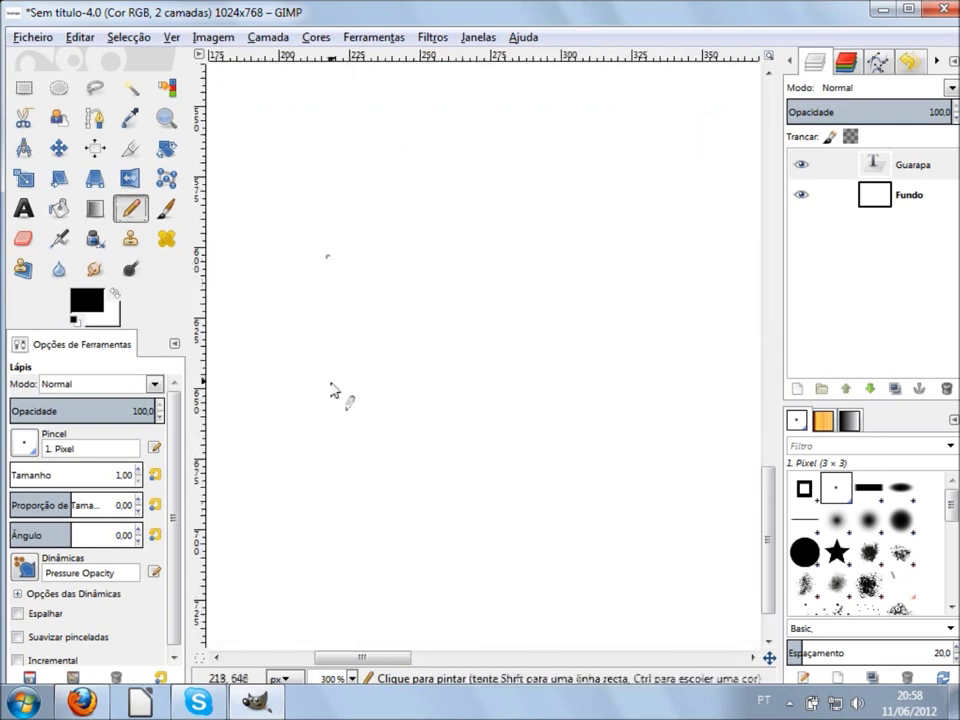
key("shift")
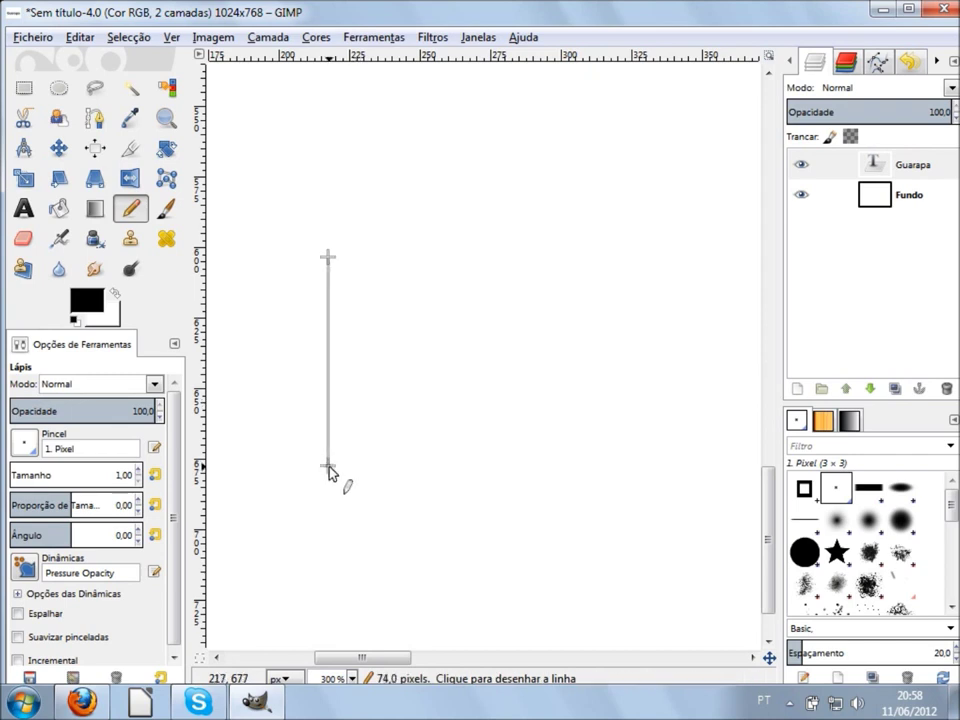
left_click(329, 472, "shift")
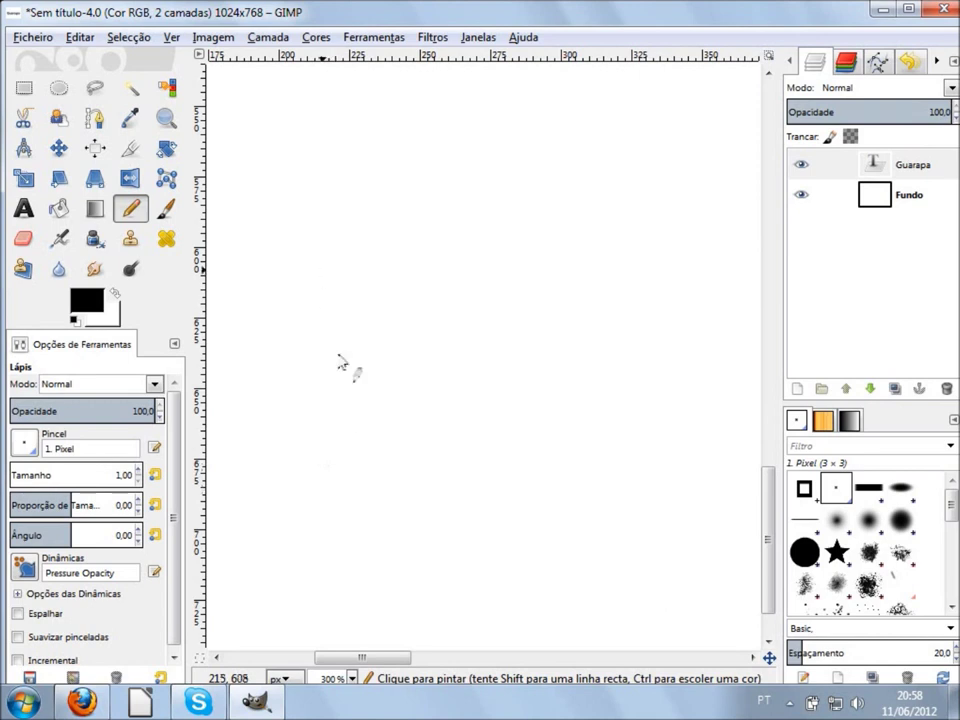
key("shift")
scroll(446, 317, "down", 3)
scroll(432, 328, "down", 2)
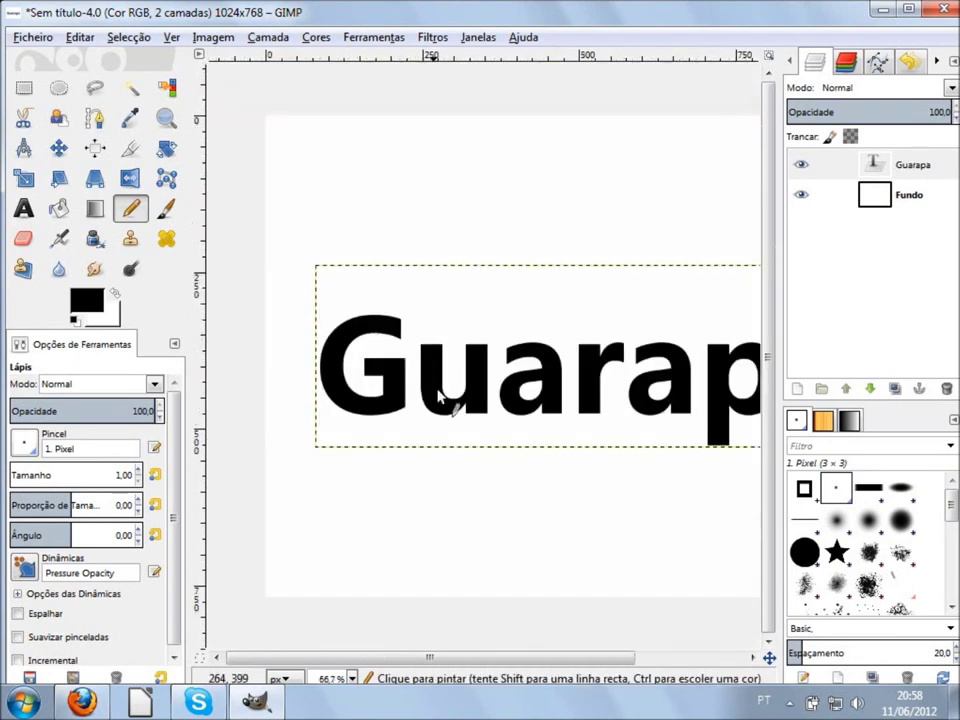
scroll(440, 490, "up", 1)
scroll(438, 490, "up", 2)
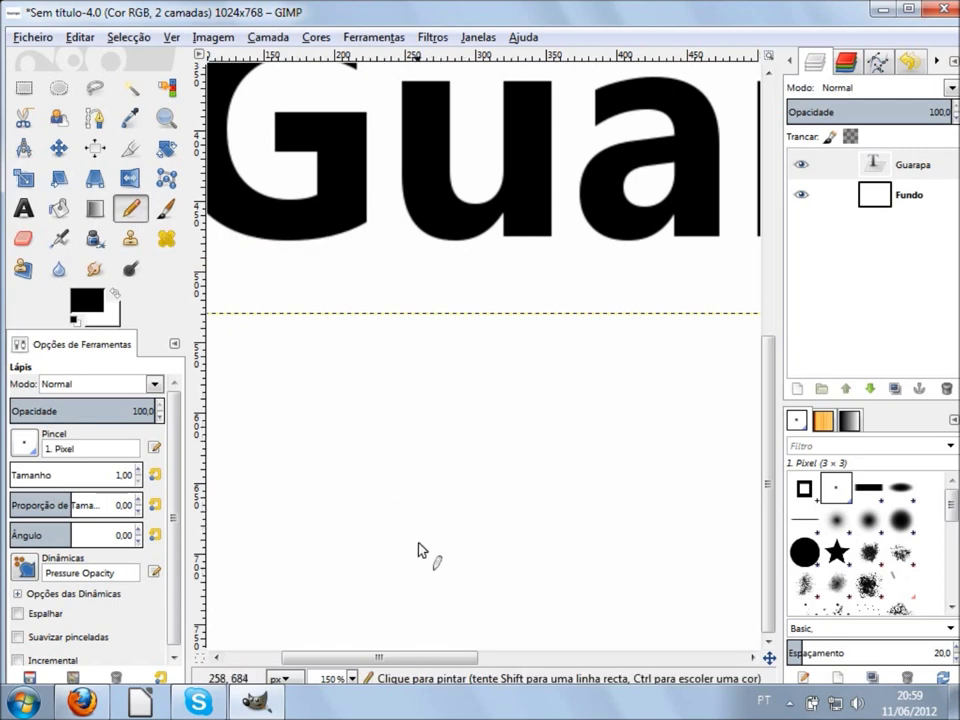
key("ctrl")
scroll(514, 450, "down", 3, "ctrl")
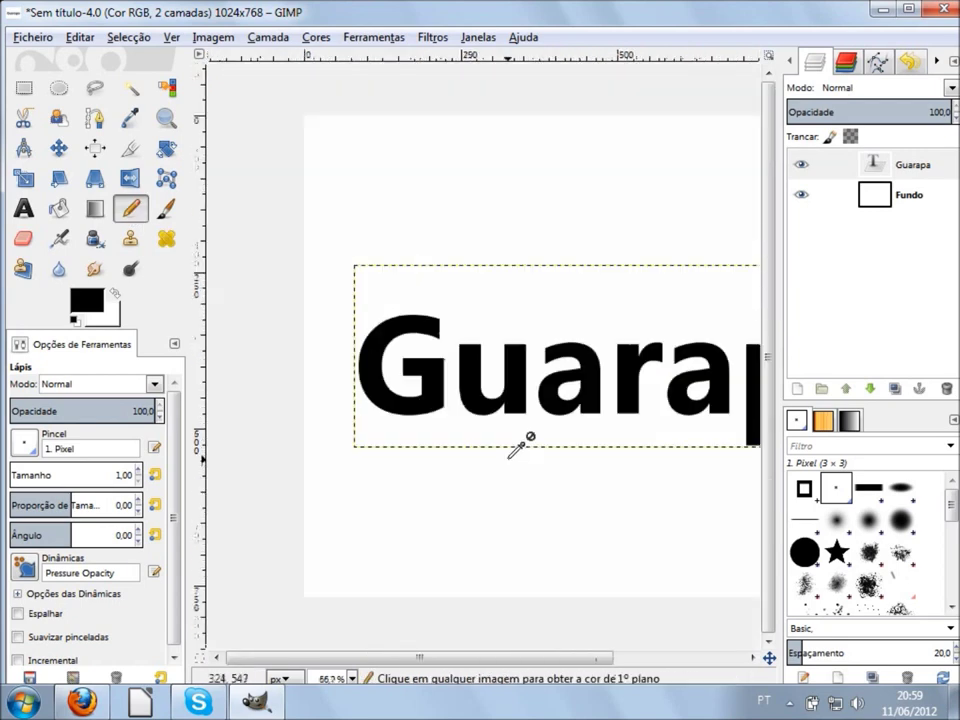
scroll(615, 439, "up", 1, "ctrl")
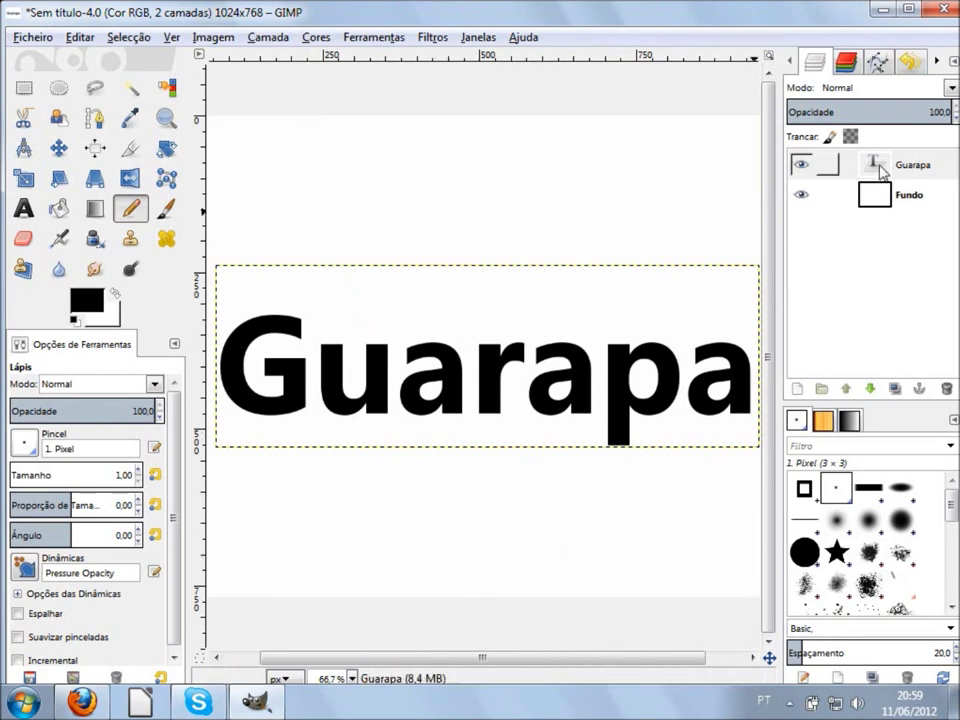
left_click(872, 207)
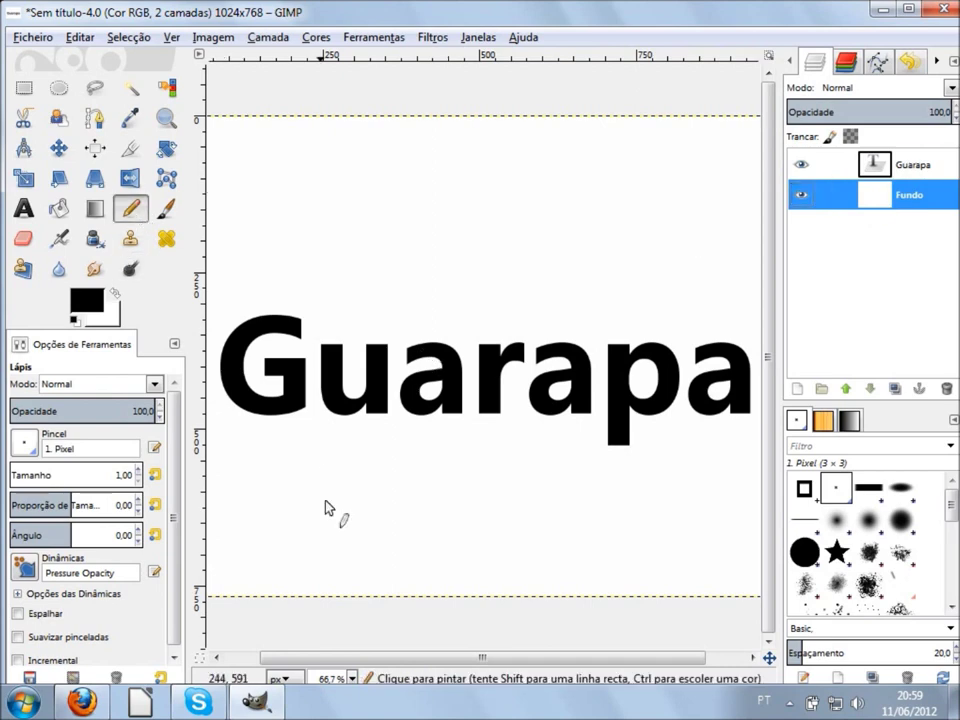
mouse_move(325, 497)
left_mouse_down()
mouse_move(676, 572)
mouse_move(690, 585)
mouse_move(274, 591)
mouse_move(258, 522)
left_mouse_up()
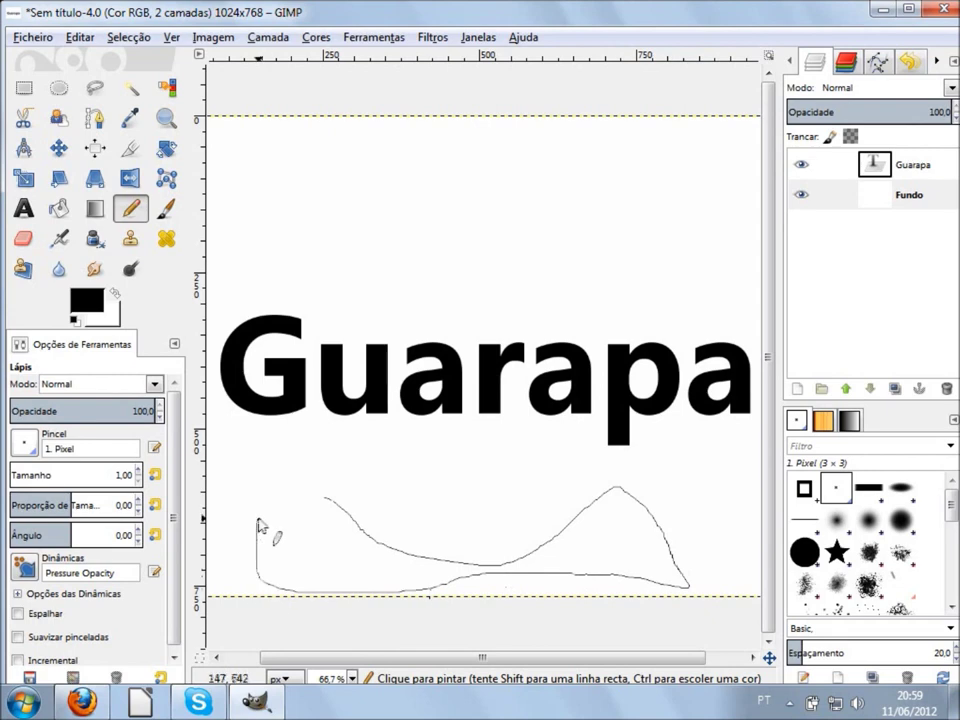
key("ctrl+z")
key("ctrl+z")
left_click(903, 167)
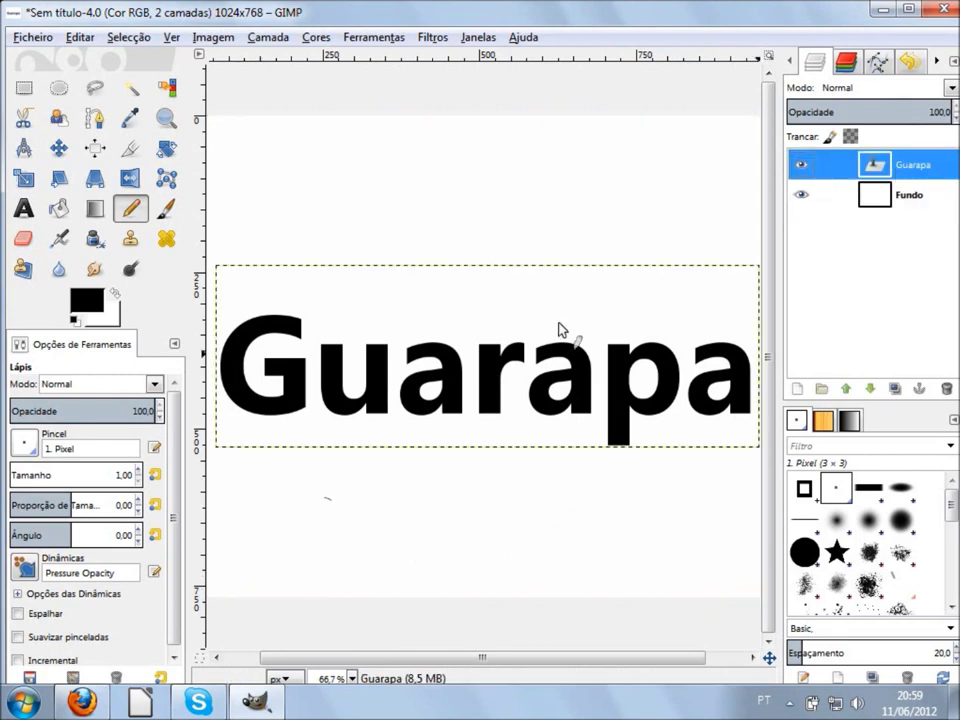
mouse_move(563, 276)
left_mouse_down()
mouse_move(462, 370)
mouse_move(537, 407)
mouse_move(687, 346)
left_mouse_up()
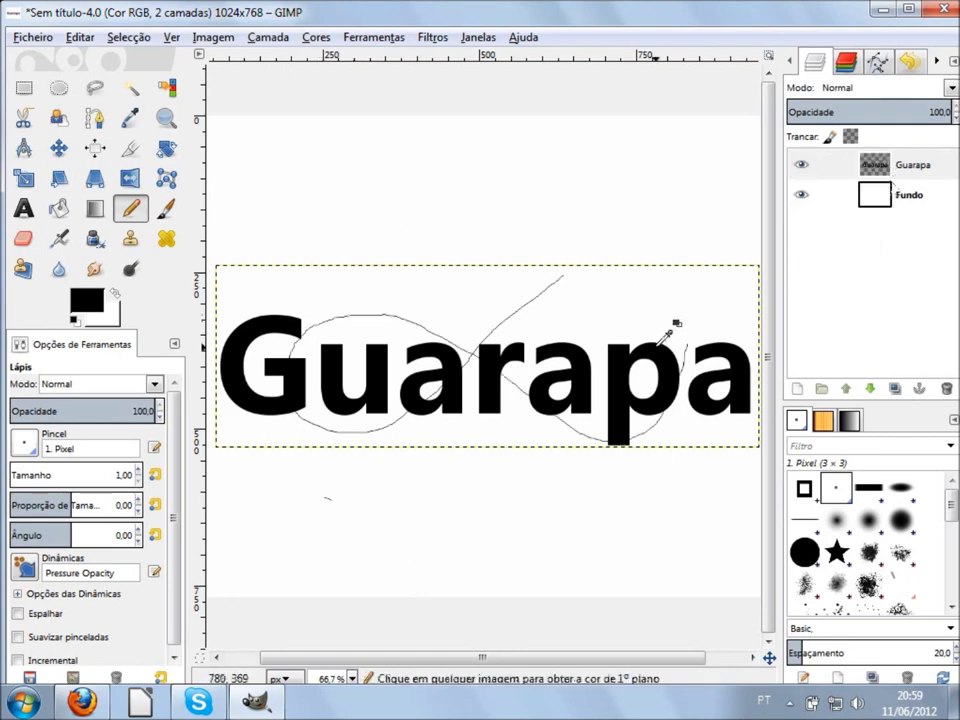
key("ctrl+z")
left_click(826, 202)
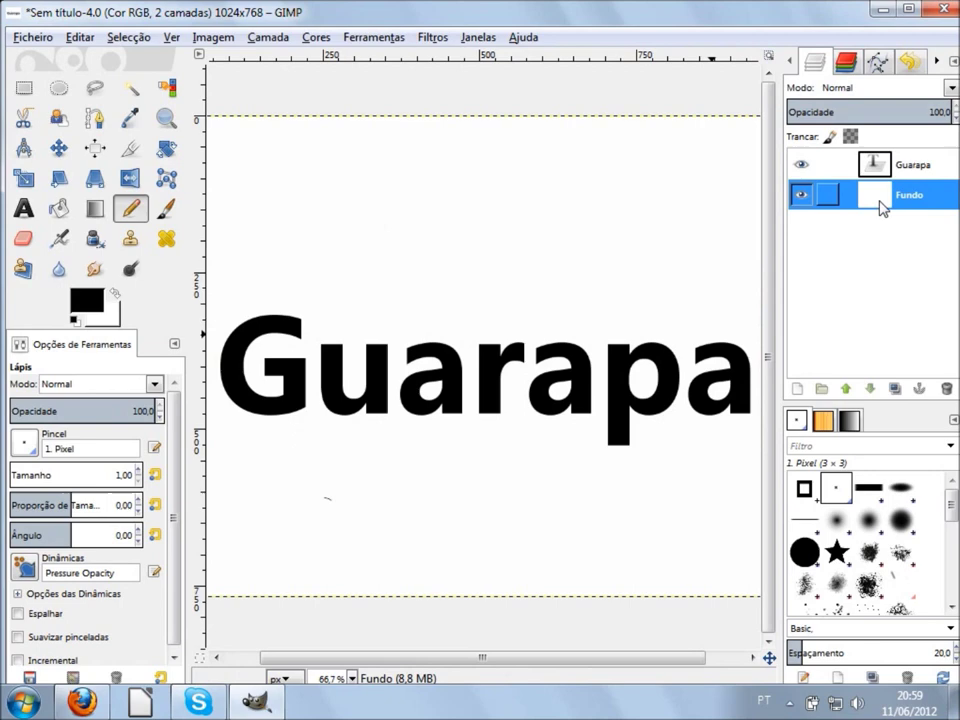
Zoom in and draw a small hollow black square from four straight Shift-click pencil lines.
scroll(315, 562, "up", 1)
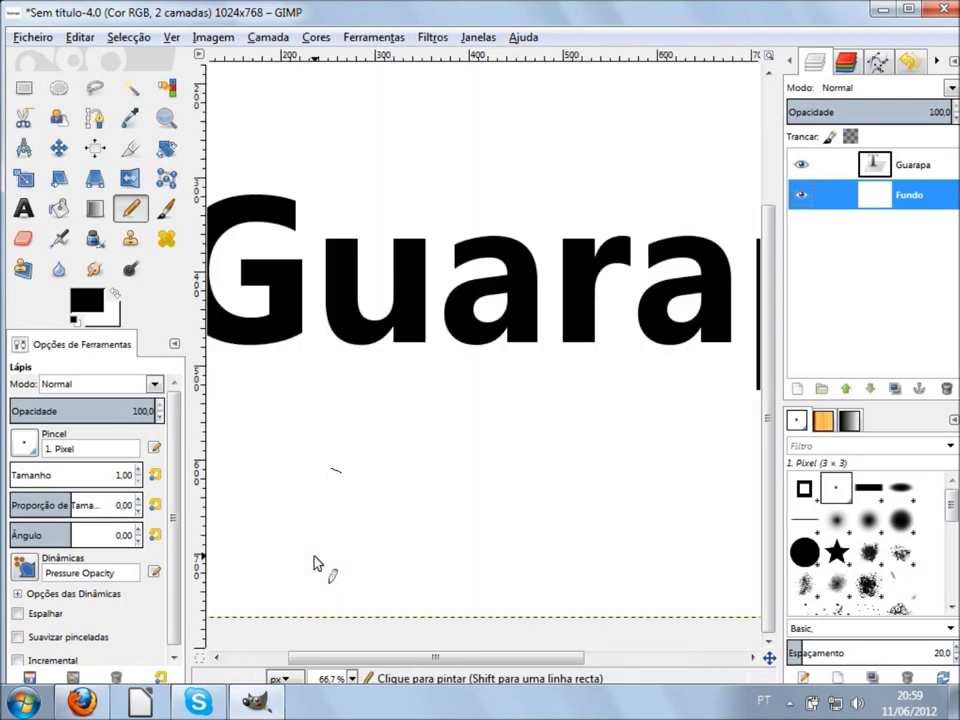
scroll(315, 562, "up", 1)
scroll(315, 562, "up", 1)
scroll(370, 444, "up", 1)
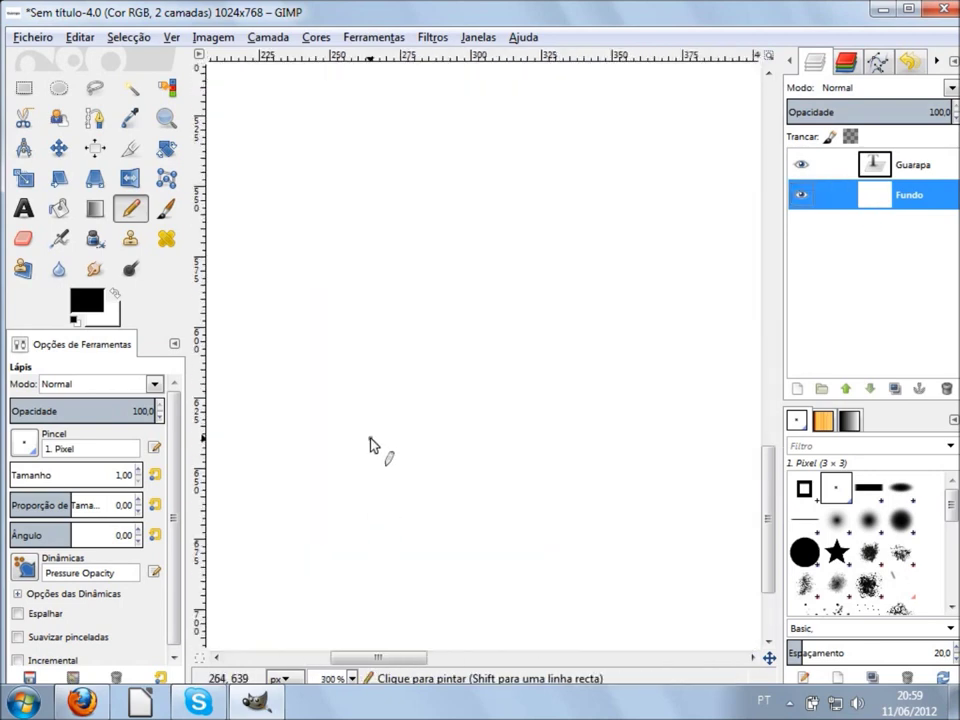
scroll(370, 444, "up", 3)
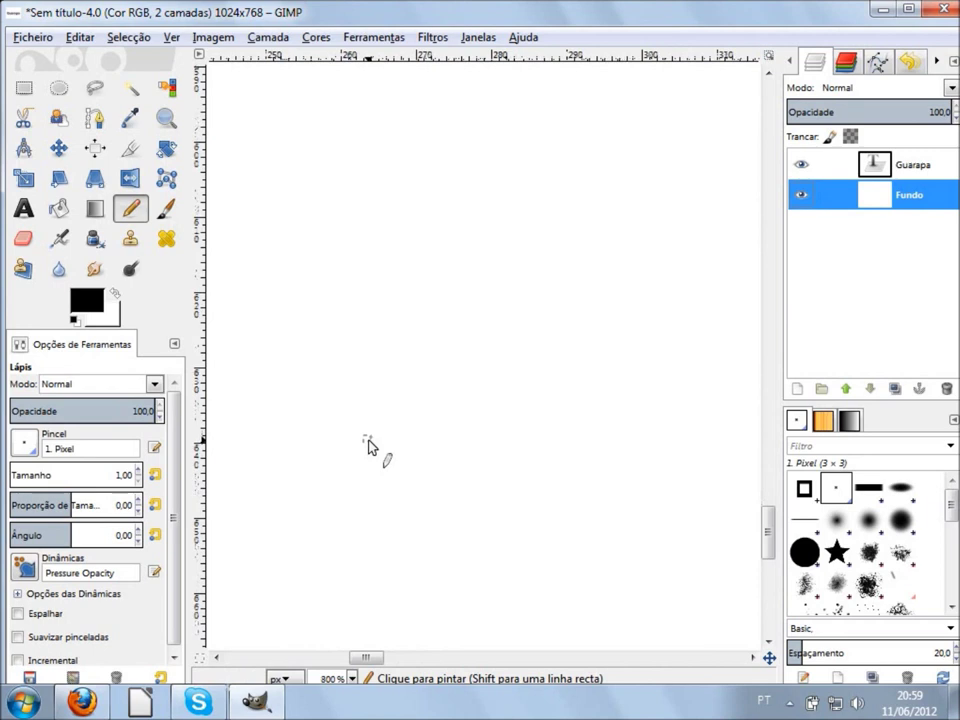
left_click(360, 333)
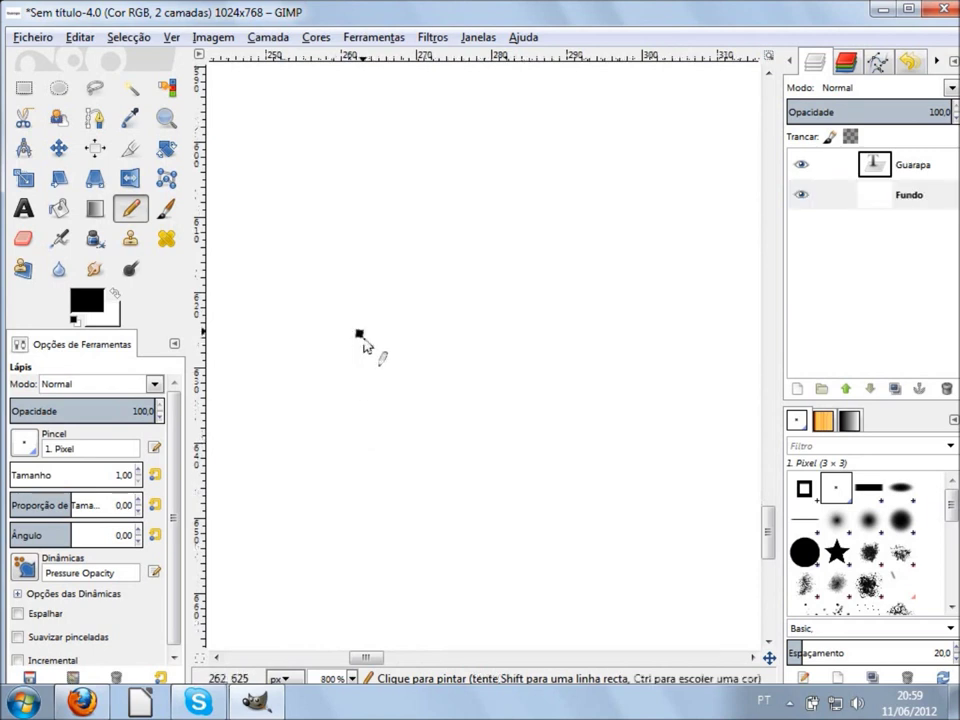
left_click(364, 426, "shift")
scroll(364, 426, "up", 1)
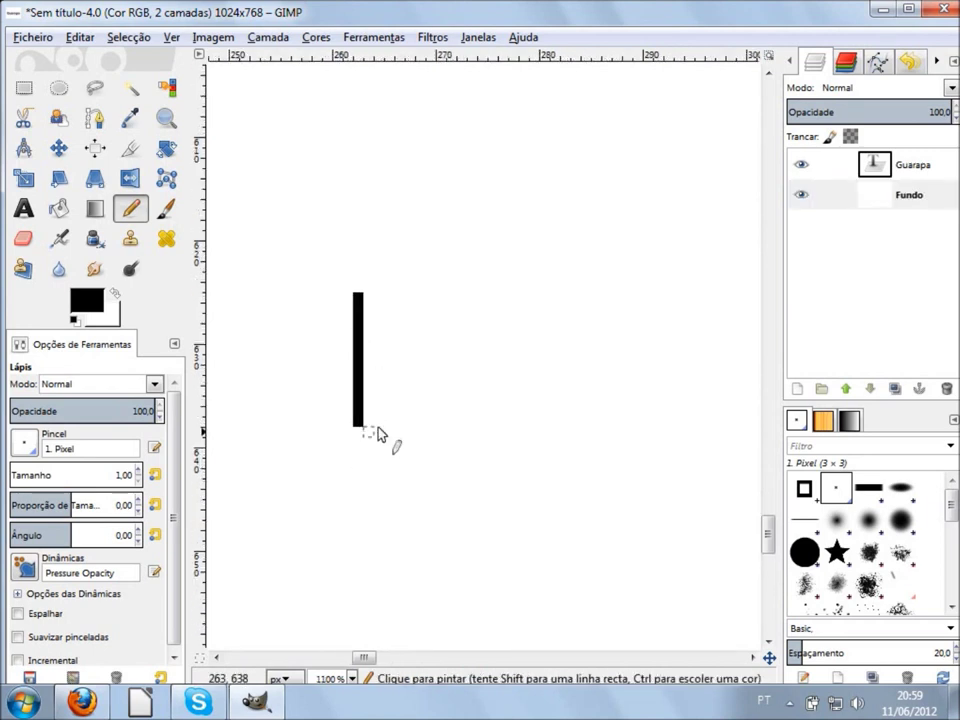
left_click(472, 423, "shift")
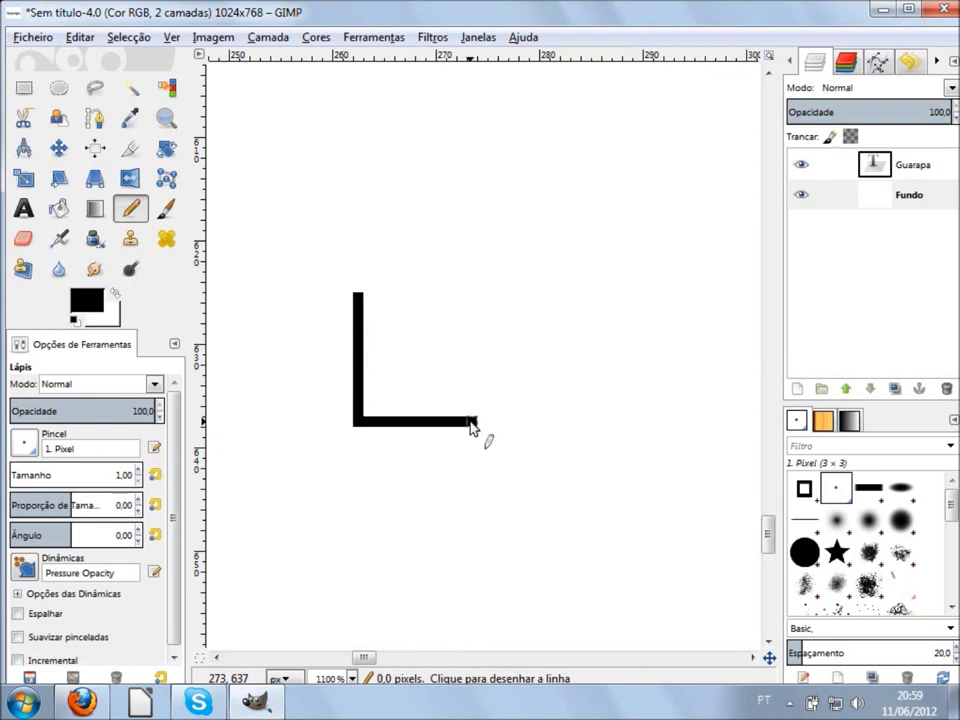
left_click(472, 298, "shift")
left_click(358, 298, "shift")
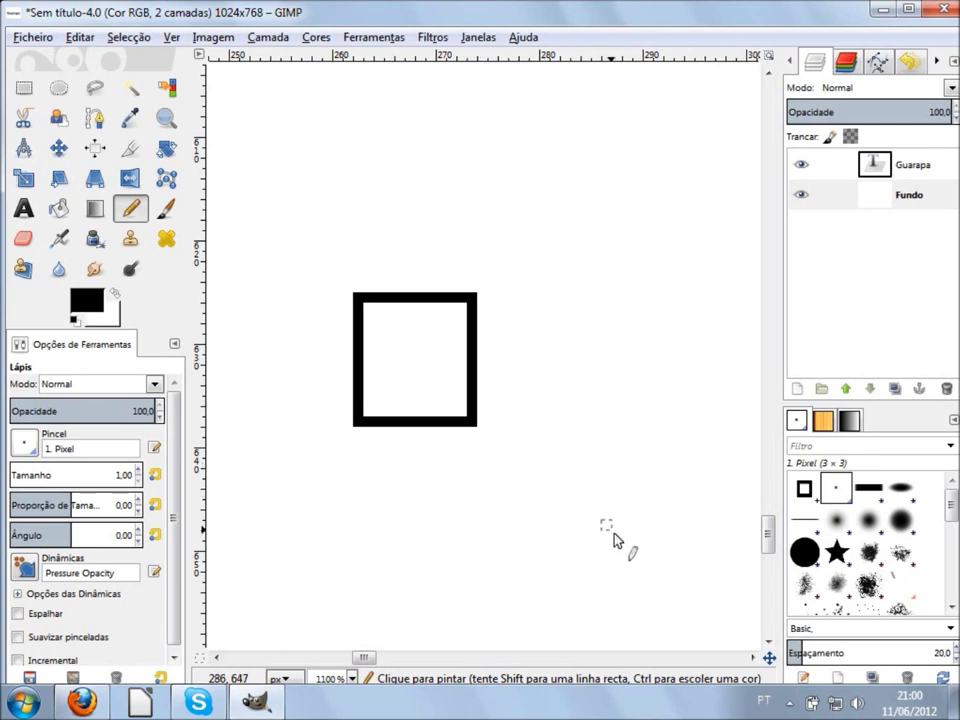
Copy the black square and move a pasted duplicate up and to the right.
left_click(24, 88)
left_click_drag(301, 230, 529, 519)
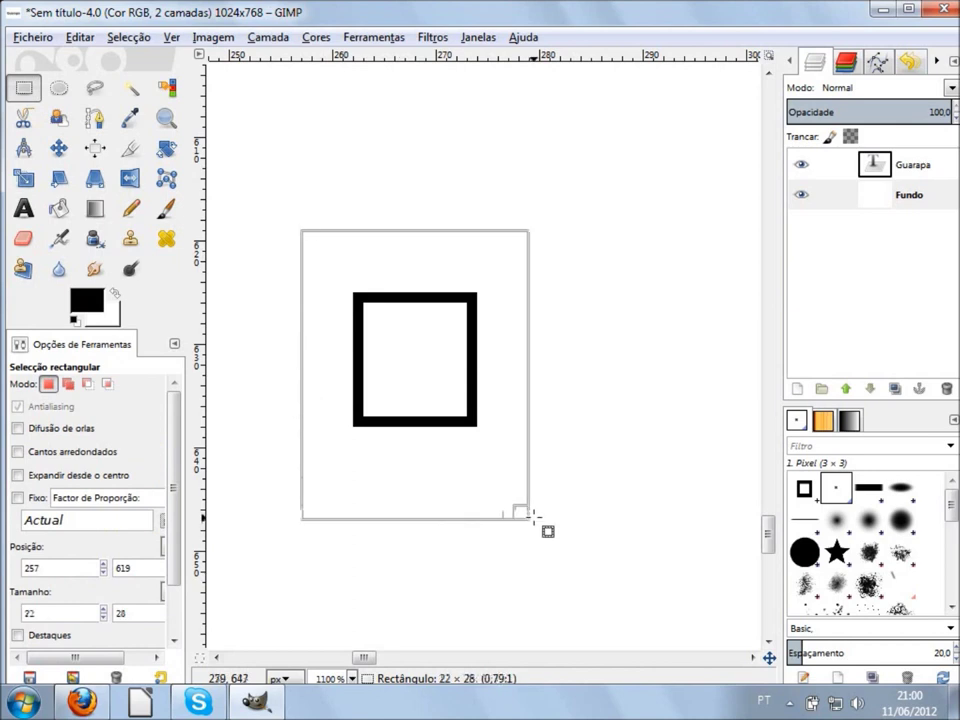
key("ctrl+c")
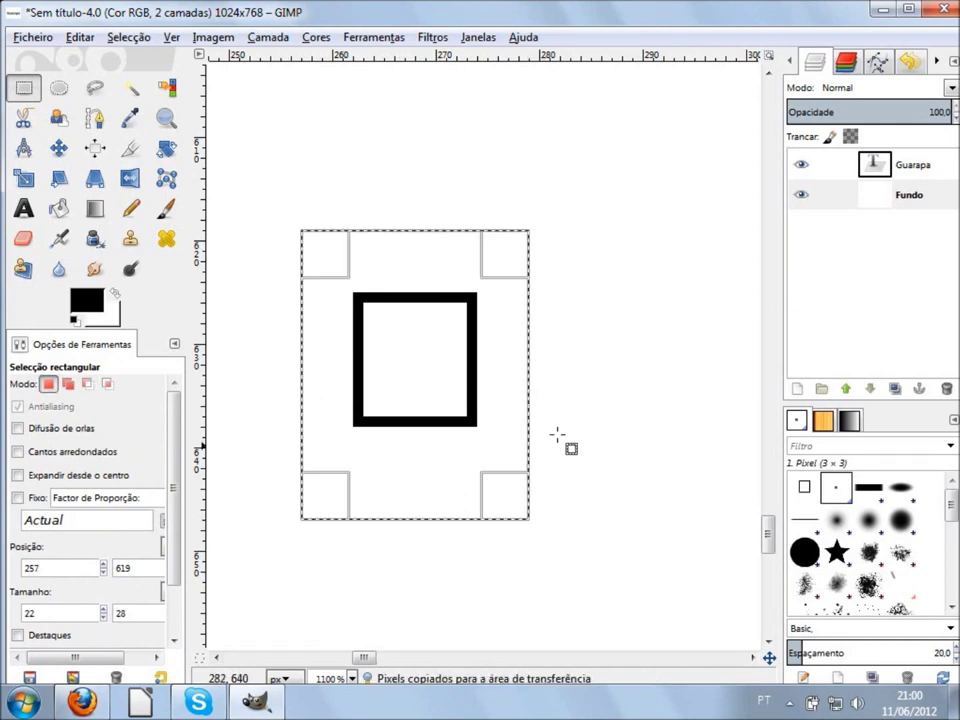
key("ctrl+v")
key("m")
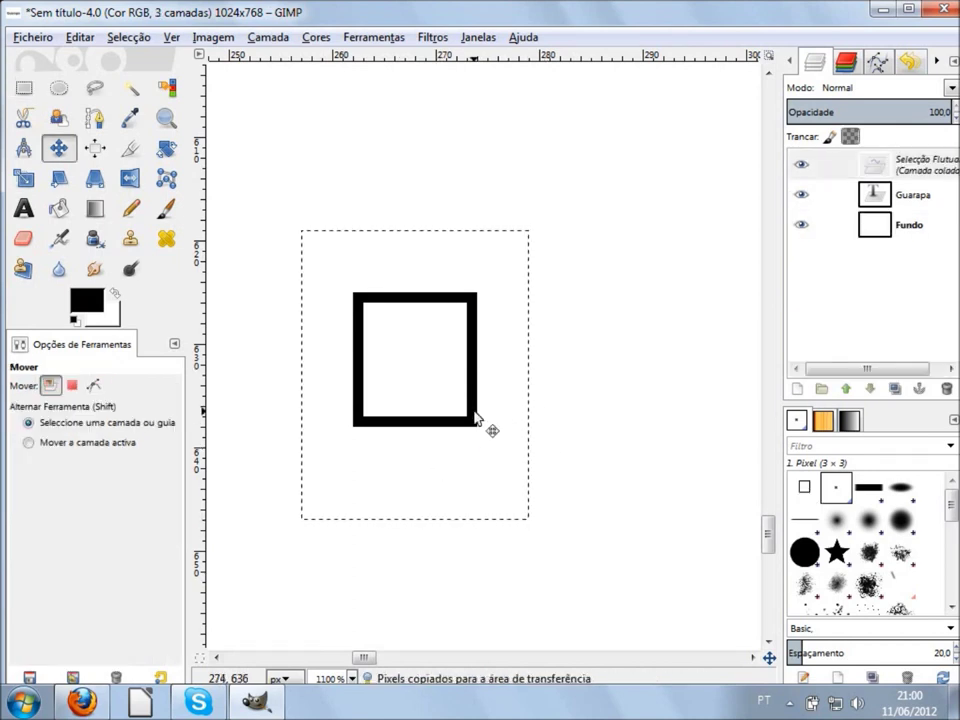
left_click_drag(489, 432, 696, 390)
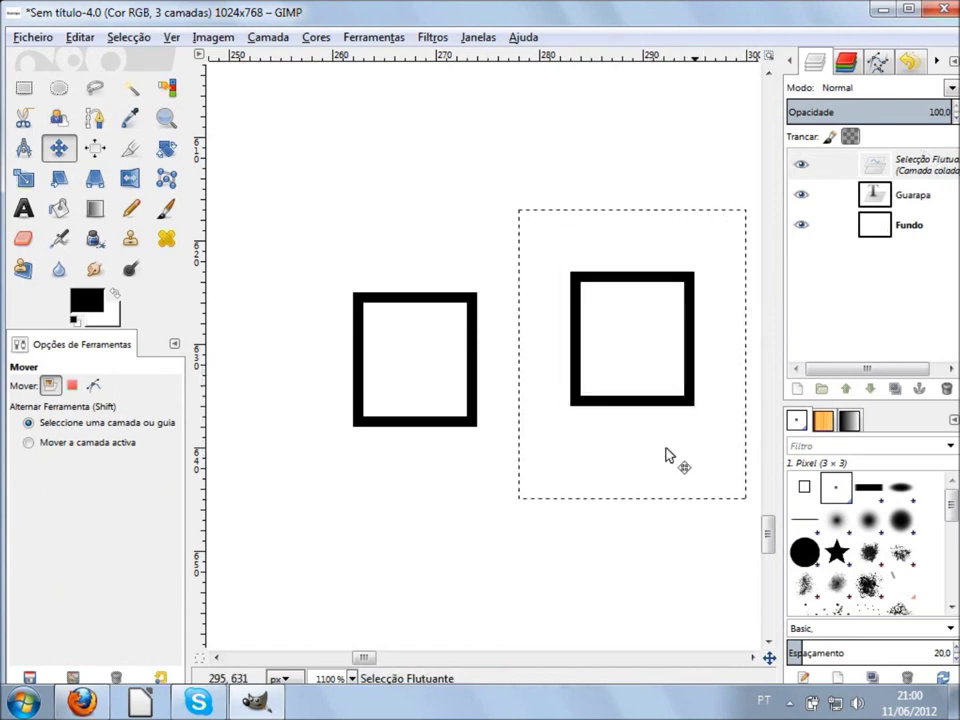
Nudge the pasted square right and down and anchor it to the background.
scroll(650, 480, "right", 3)
left_click_drag(551, 398, 576, 425)
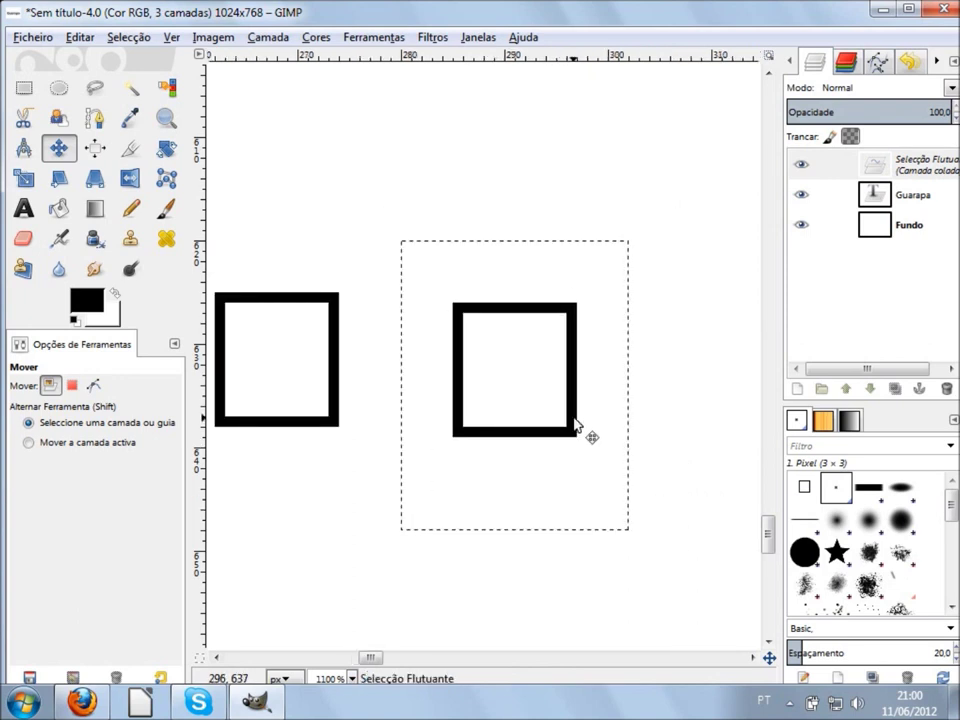
left_click(696, 400)
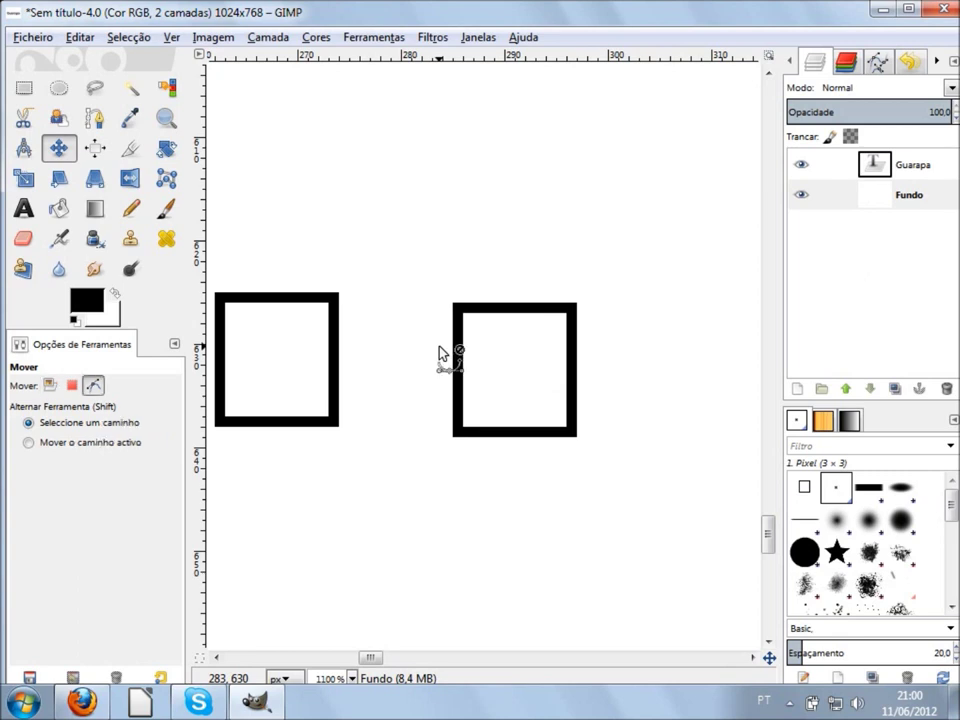
Paste the square again, nudge it left and up, and anchor it with Ctrl+H.
key("ctrl+v")
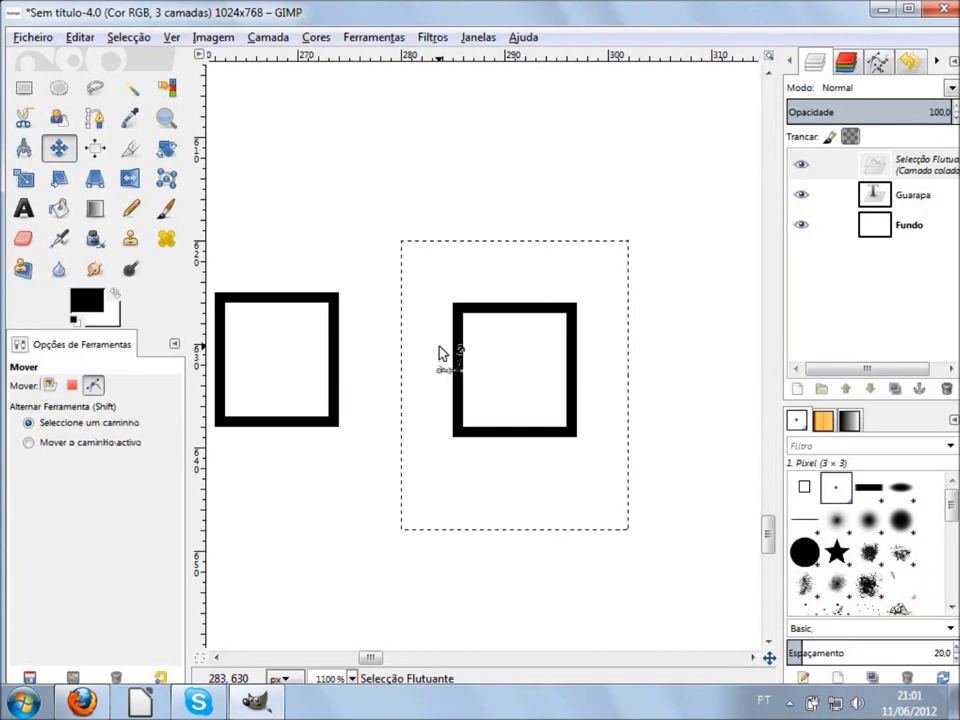
key("Left")
key("Left")
key("Up")
key("Up")
key("Up")
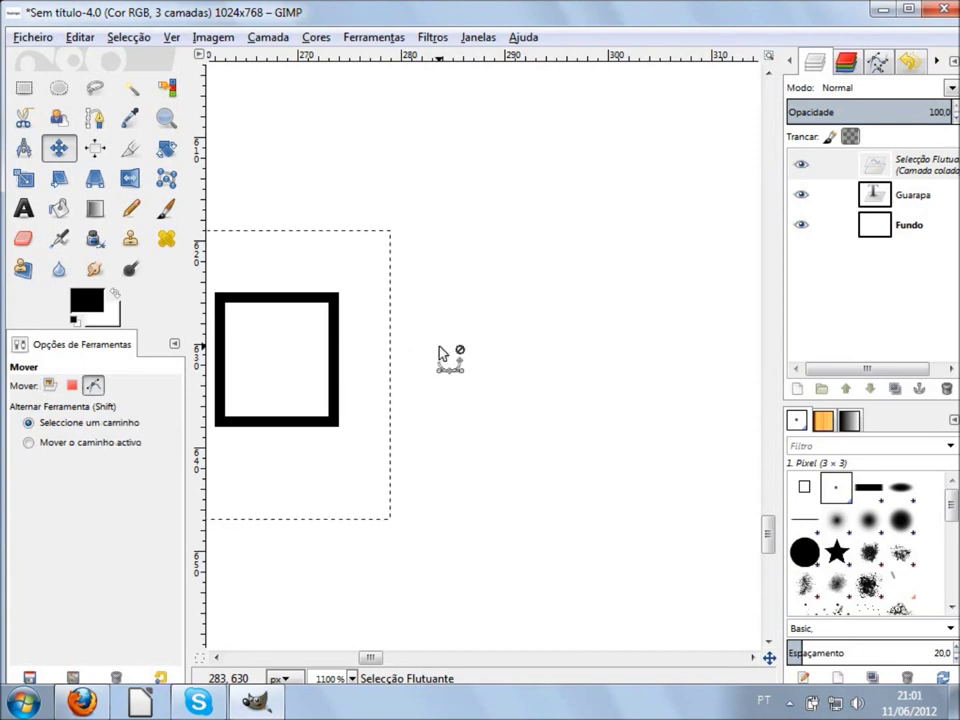
key("ctrl+h")
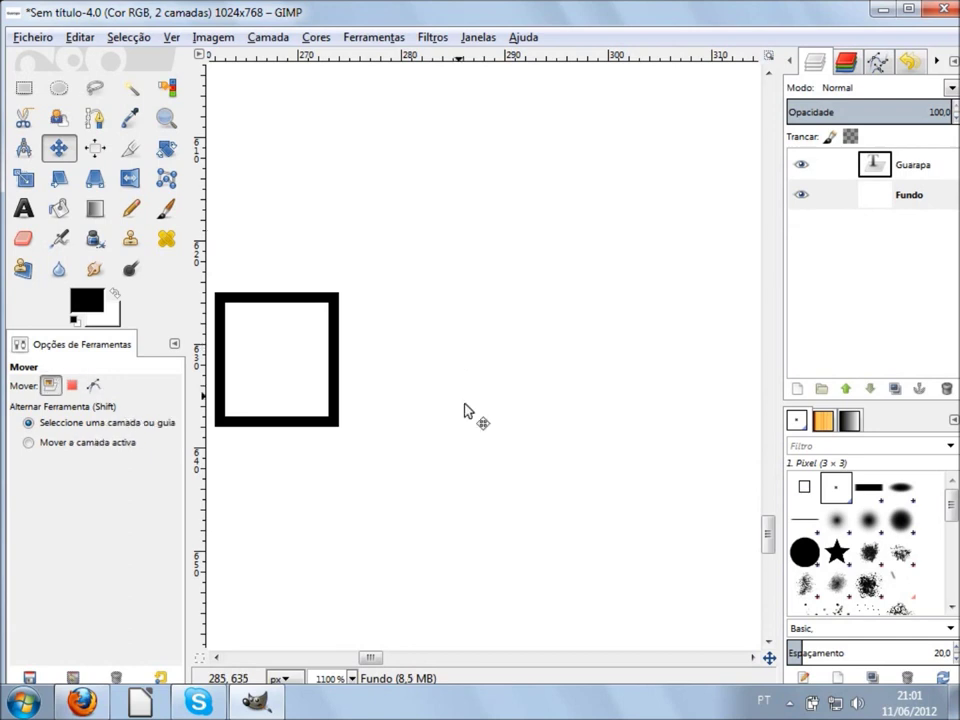
scroll(566, 474, "left", 5)
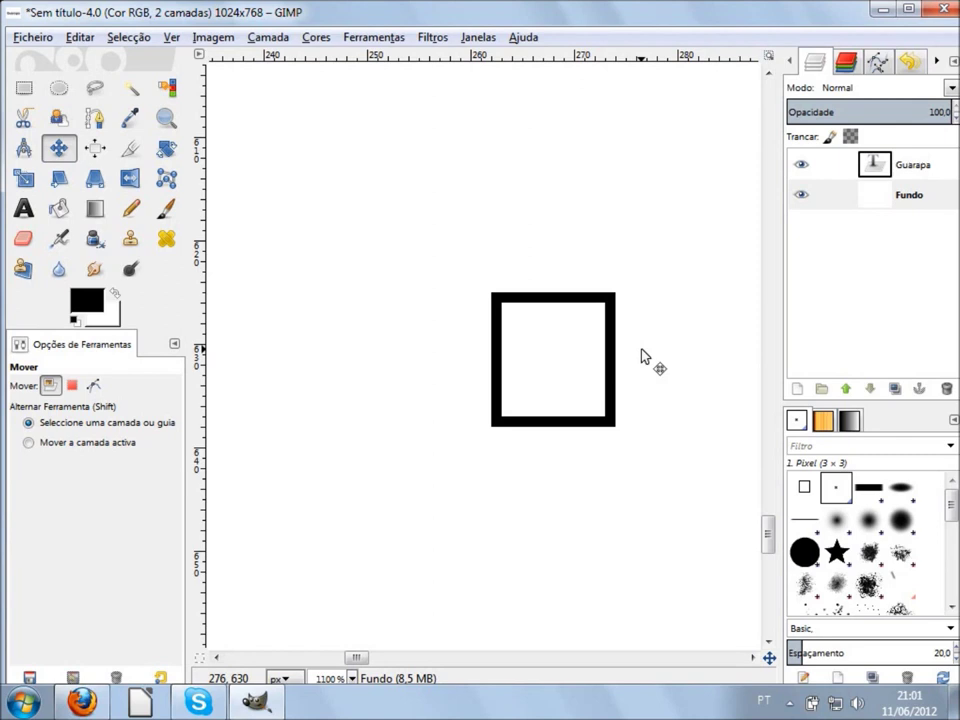
left_click(24, 88)
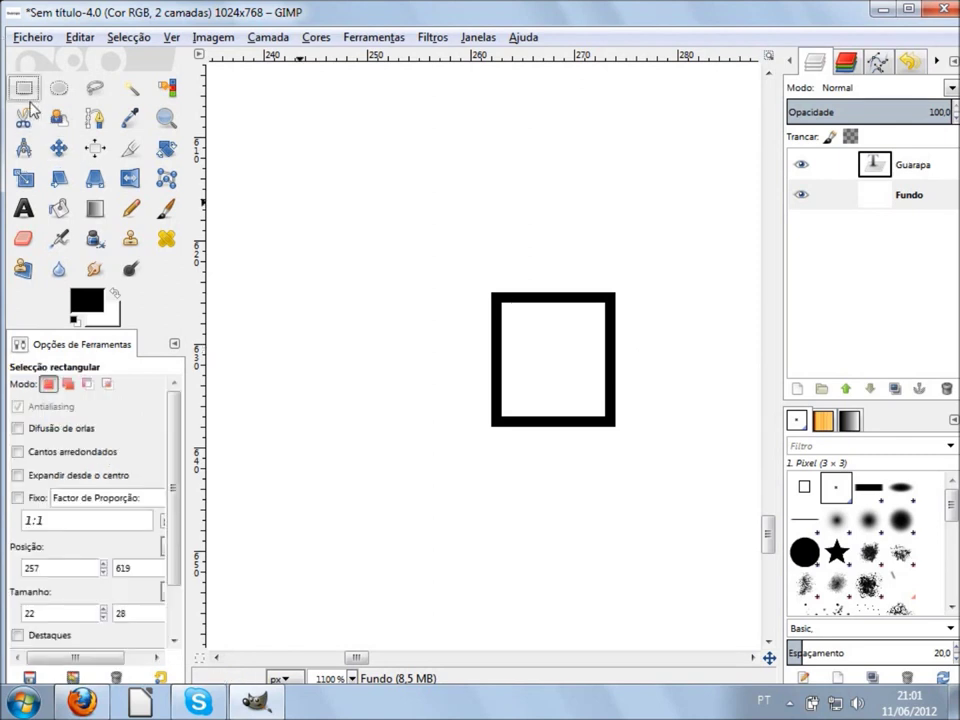
Select the black square, copy it, paste it, and clear the selection.
left_click_drag(468, 276, 641, 454)
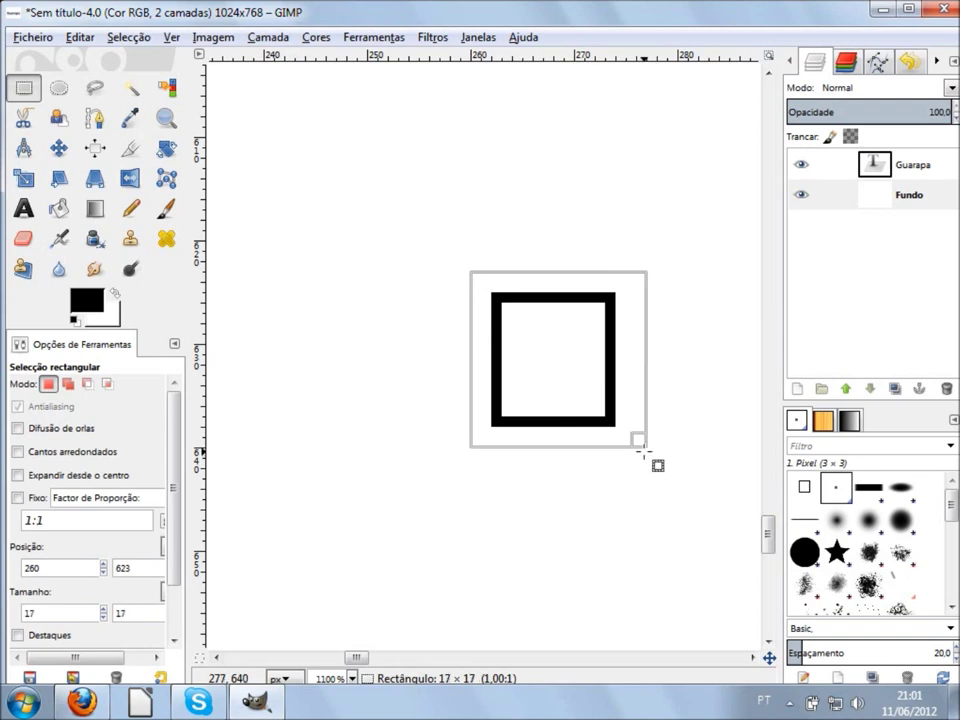
mouse_move(632, 445)
left_mouse_down()
mouse_move(611, 439)
mouse_move(635, 437)
left_mouse_up()
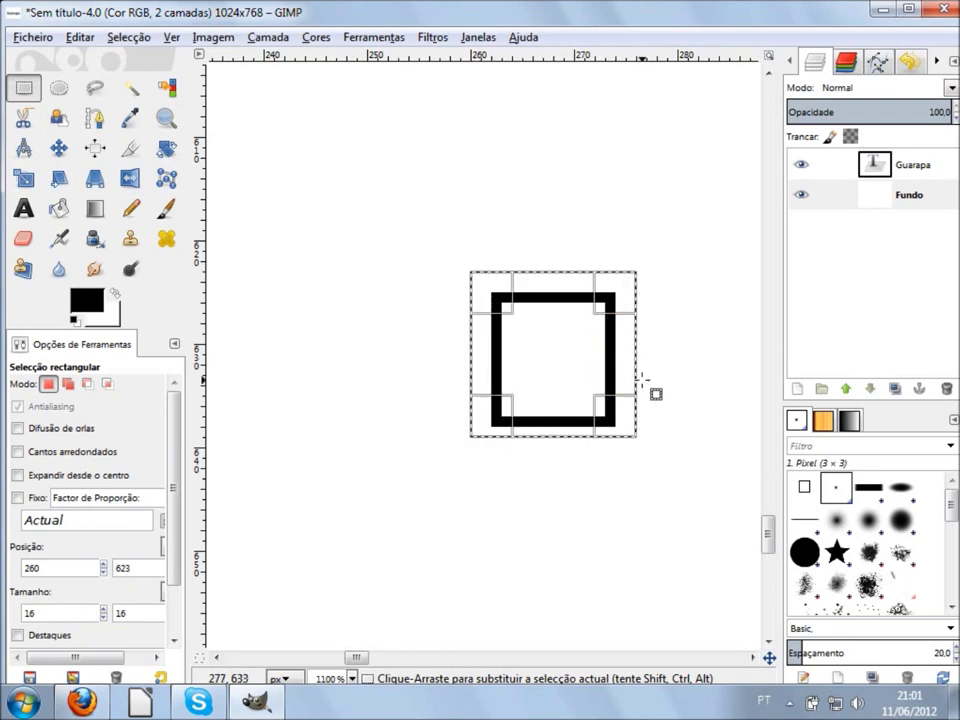
key("ctrl")
key("ctrl+c")
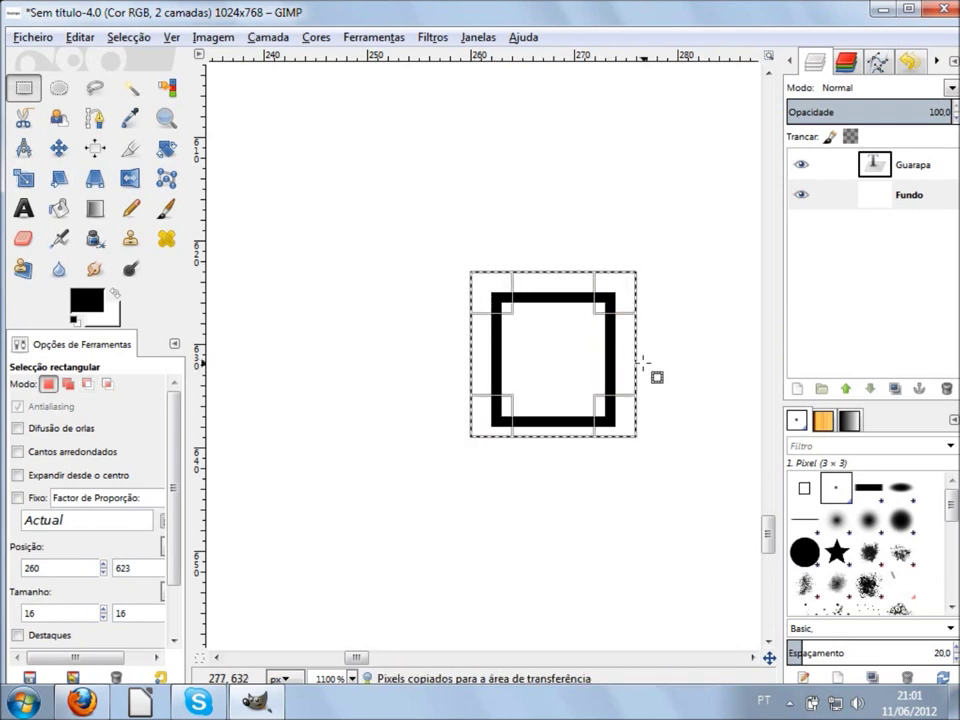
key("ctrl+v")
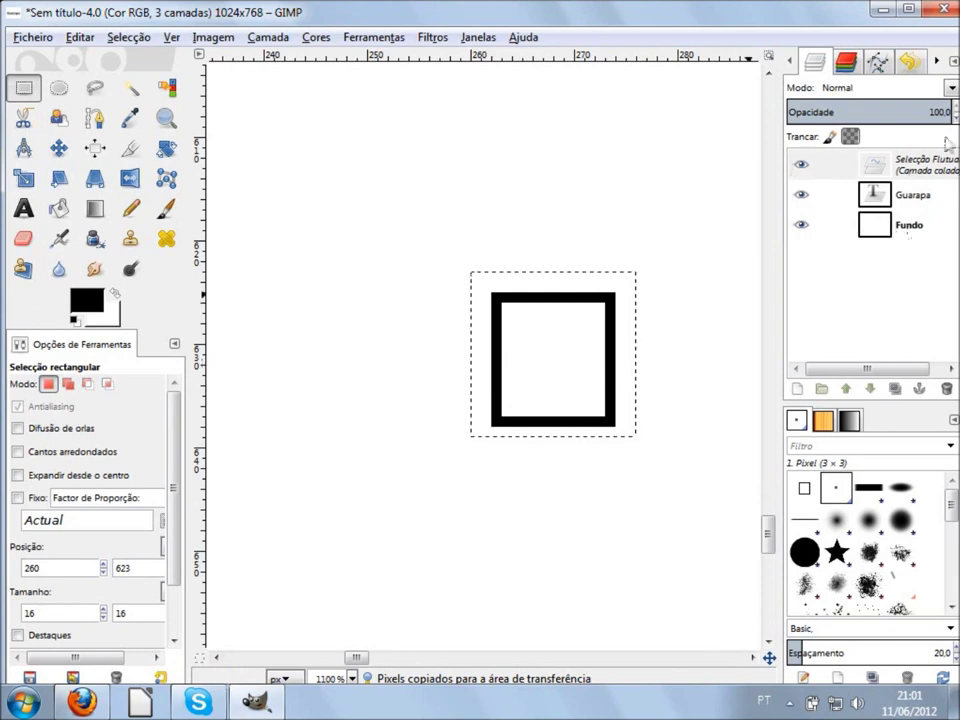
left_click(640, 382)
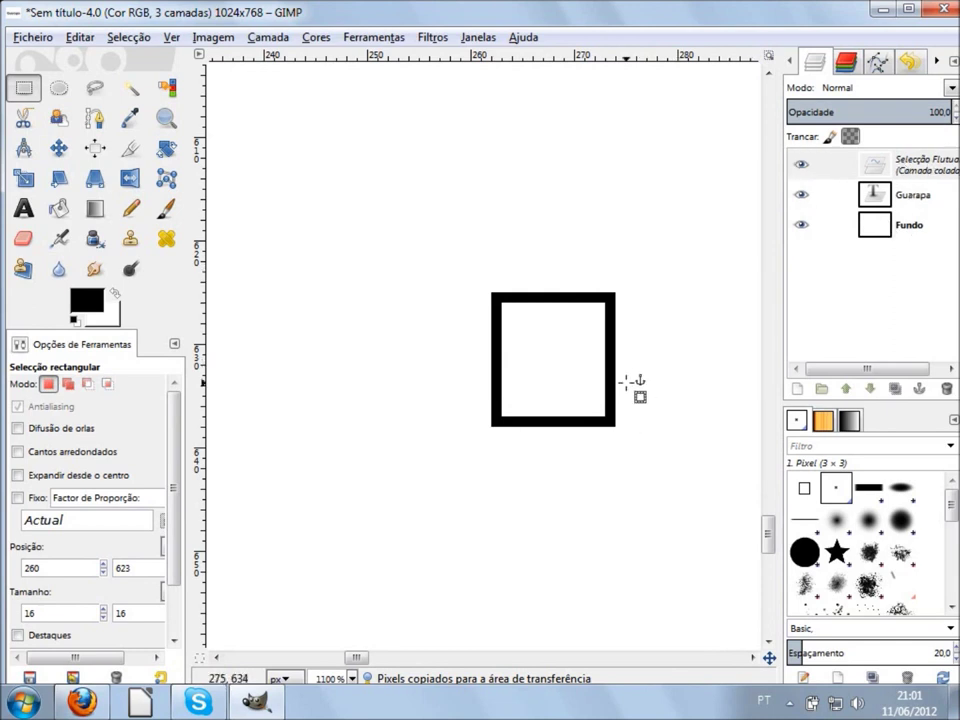
Delete the stray floating layer and paste the clipboard square as a new layer.
left_click(897, 177)
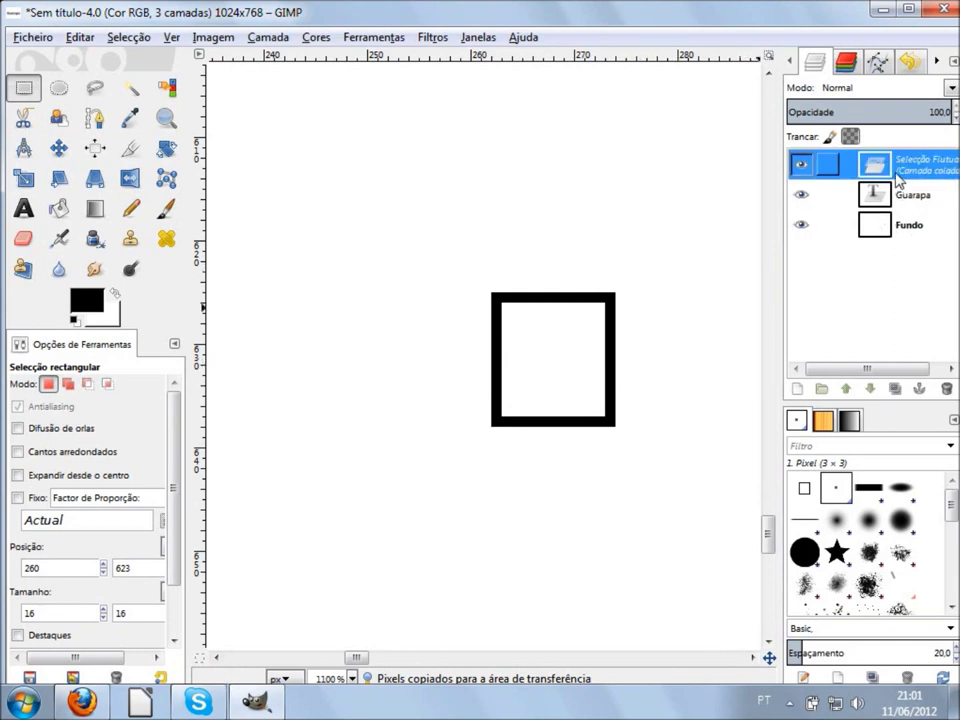
right_click(897, 177)
left_click(742, 332)
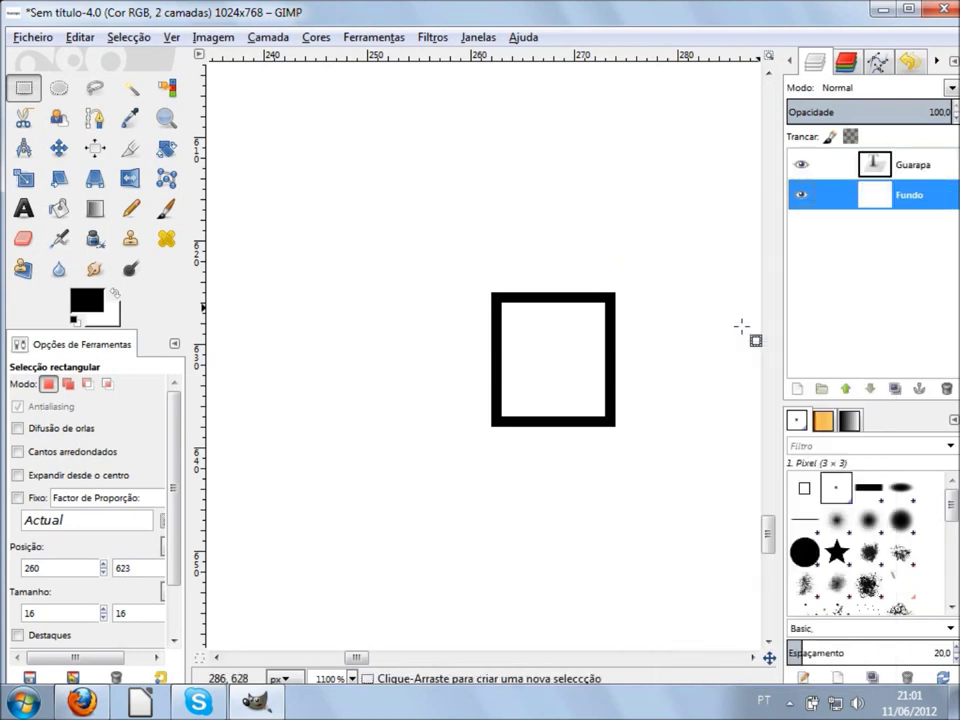
left_click(79, 38)
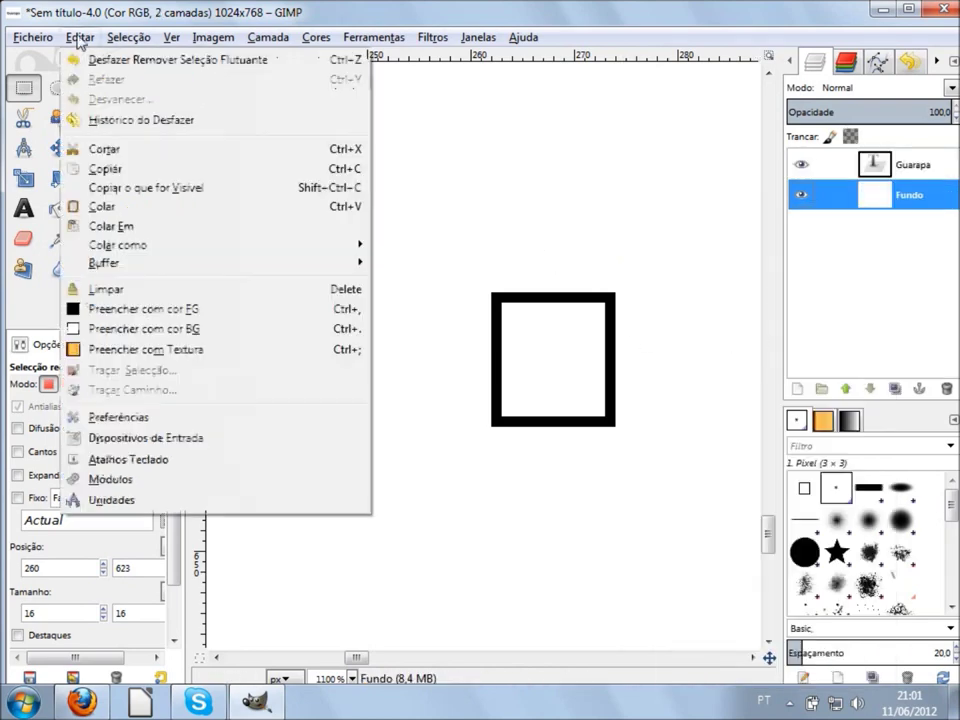
mouse_move(118, 245)
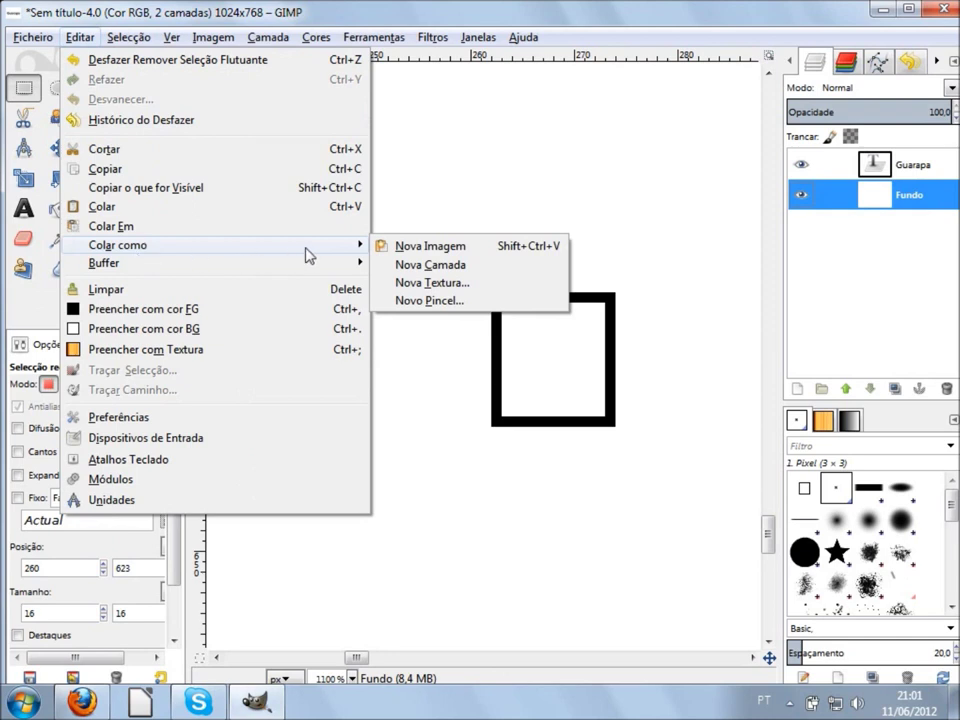
left_click(446, 273)
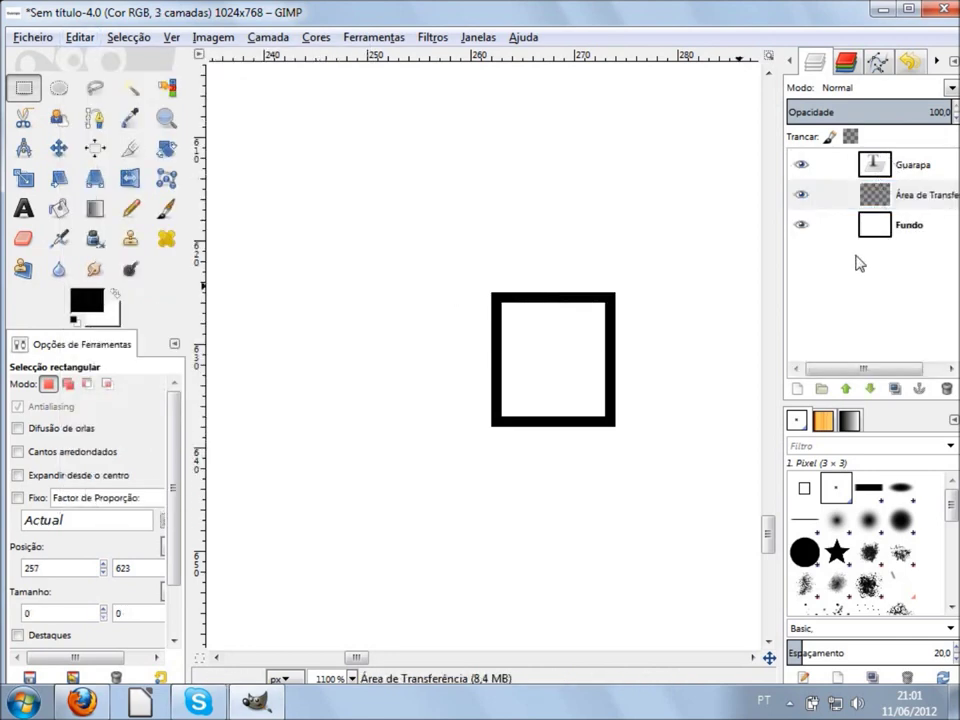
Drag the pasted square down onto the canvas with the Move tool.
scroll(490, 253, "down", 1, "ctrl")
scroll(490, 253, "down", 2, "ctrl")
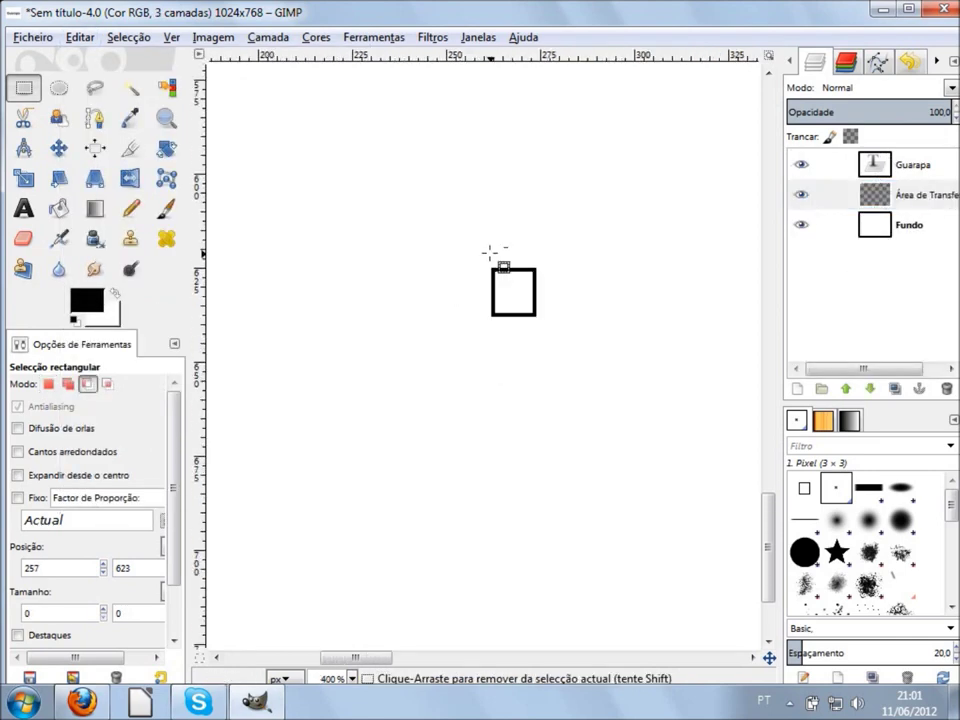
scroll(490, 253, "down", 1, "ctrl")
scroll(490, 253, "down", 2, "ctrl")
scroll(487, 254, "down", 1, "ctrl")
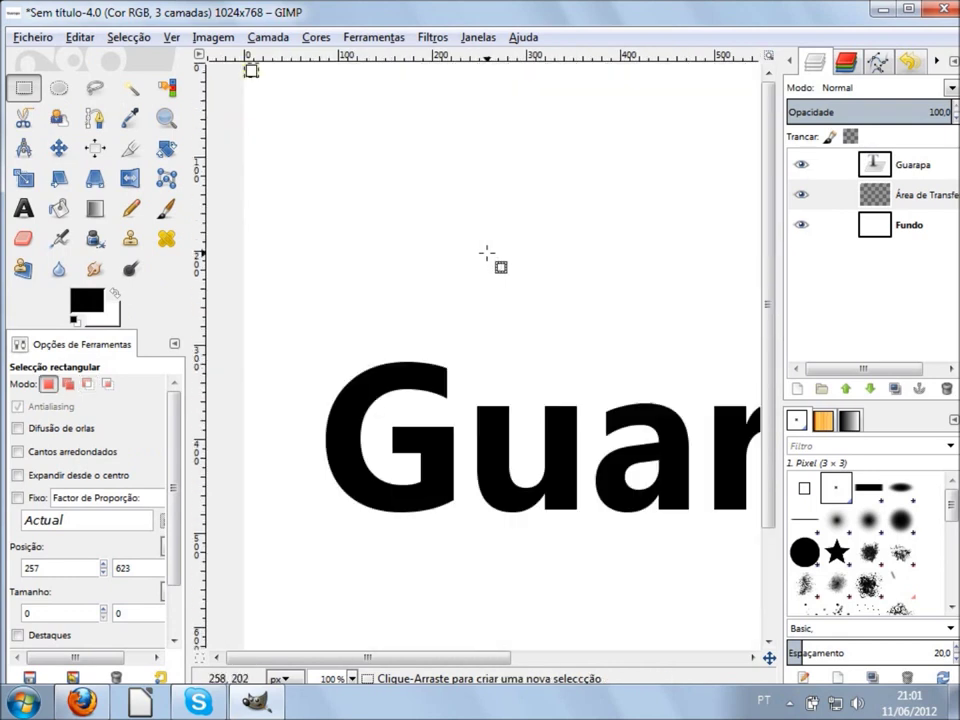
scroll(290, 150, "down", 3)
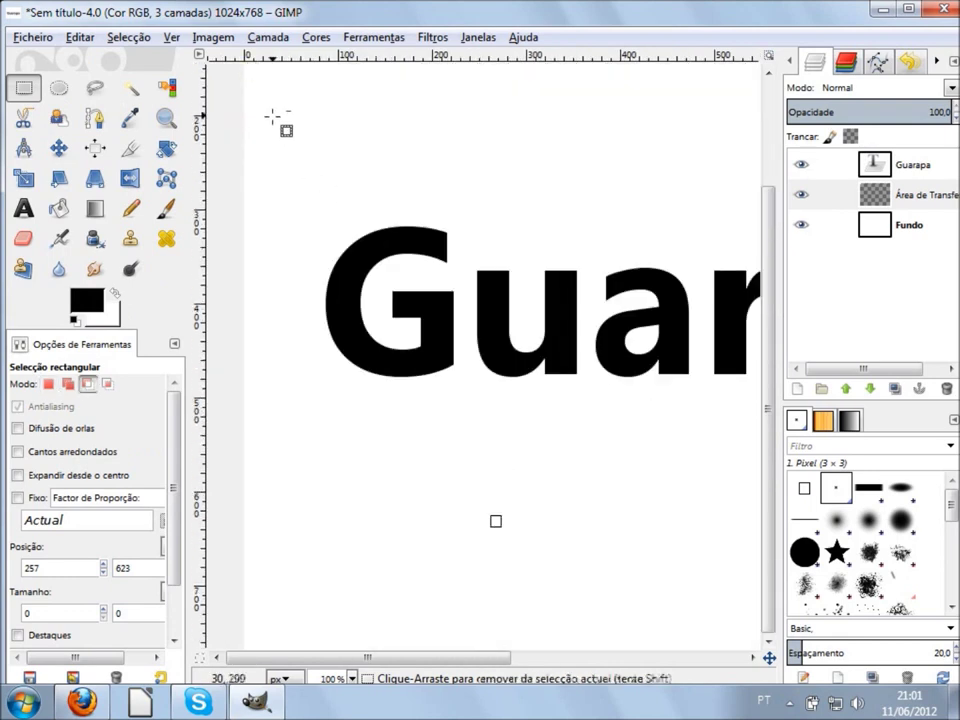
scroll(272, 118, "down", 2, "ctrl")
scroll(229, 145, "up", 2, "ctrl")
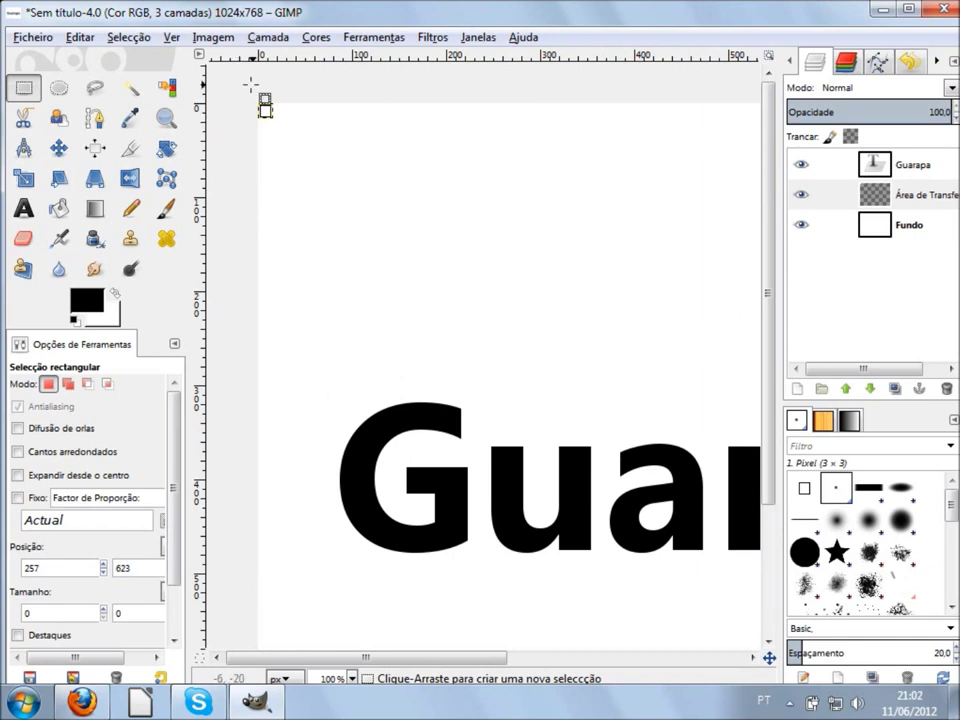
scroll(246, 88, "up", 4, "ctrl")
scroll(300, 140, "up", 2, "ctrl")
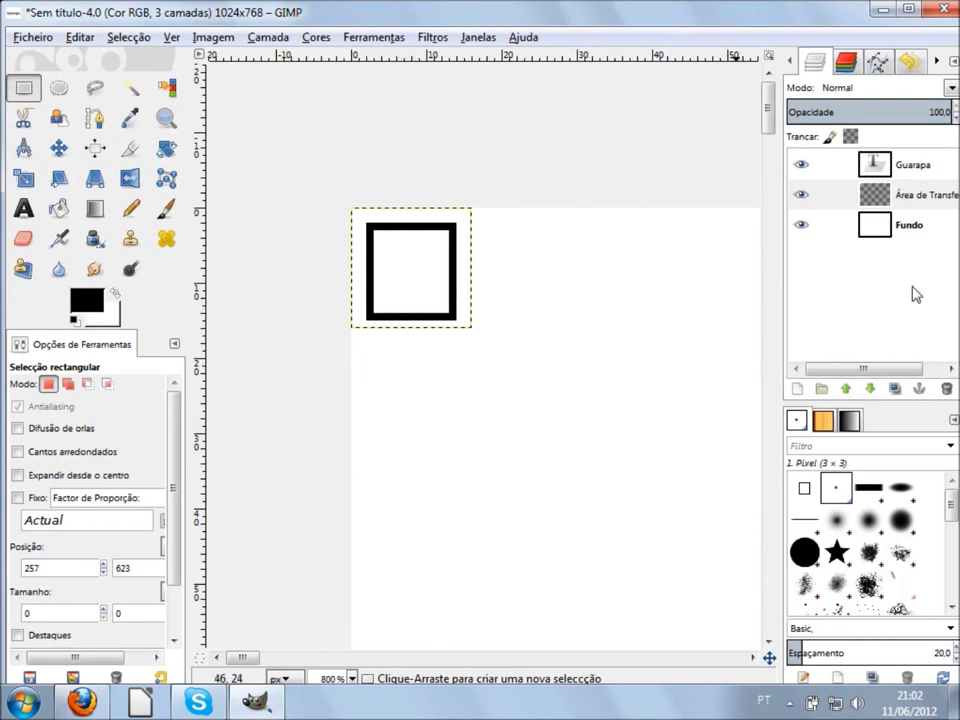
key("m")
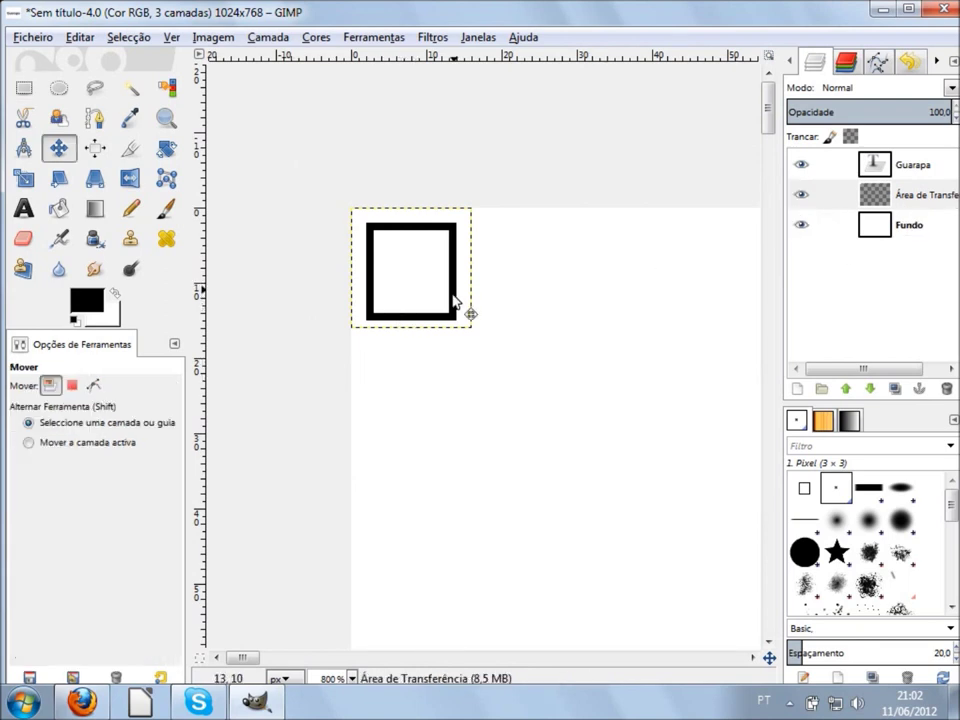
left_click_drag(453, 300, 525, 468)
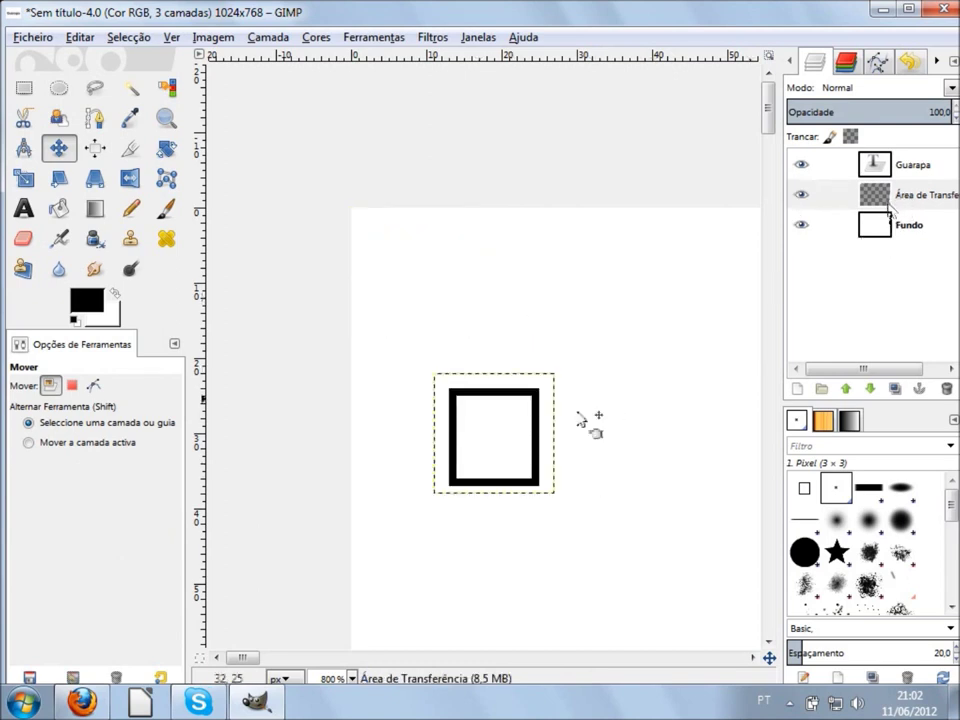
mouse_move(529, 450)
left_mouse_down()
mouse_move(428, 396)
mouse_move(541, 408)
mouse_move(545, 422)
left_mouse_up()
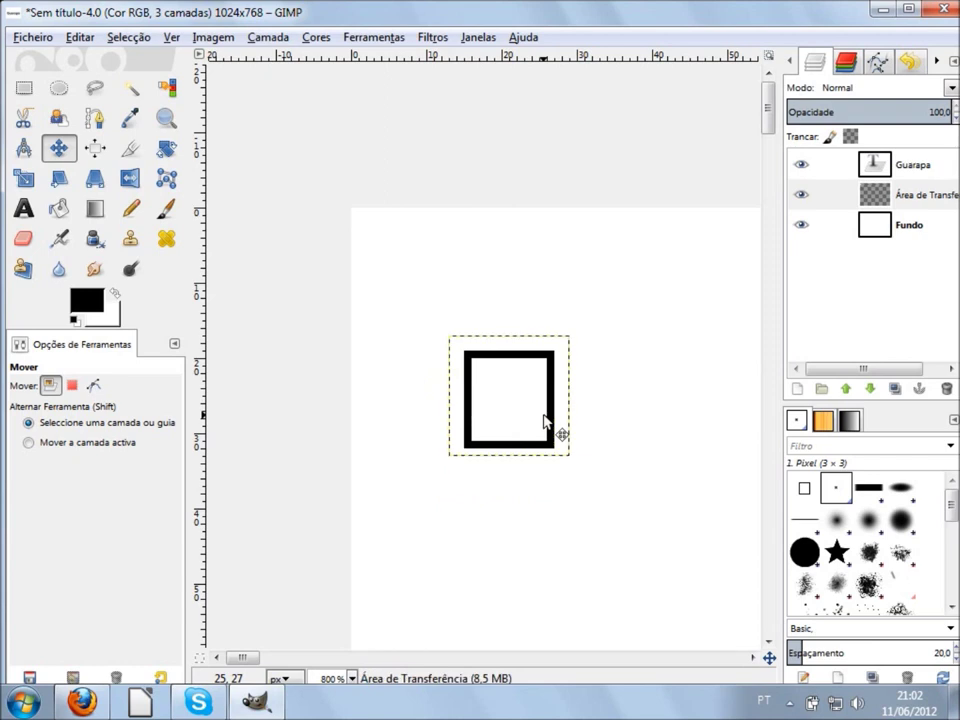
Place the pasted copy just right of the original square below the Guarapa text.
scroll(600, 440, "down", 1)
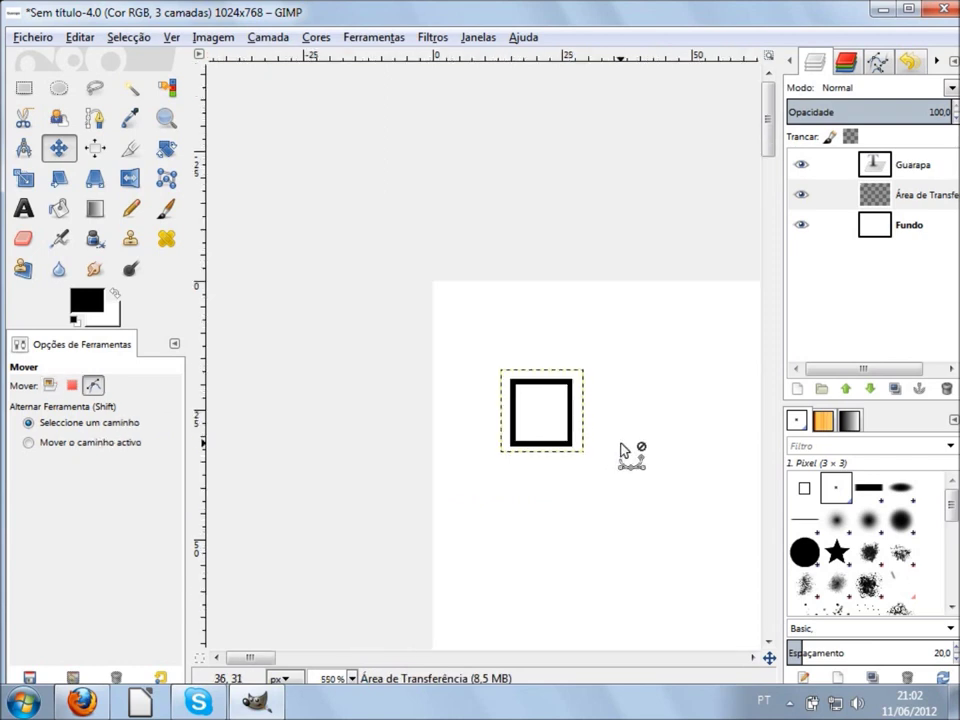
scroll(625, 449, "down", 1)
scroll(624, 446, "down", 1)
scroll(624, 446, "down", 1)
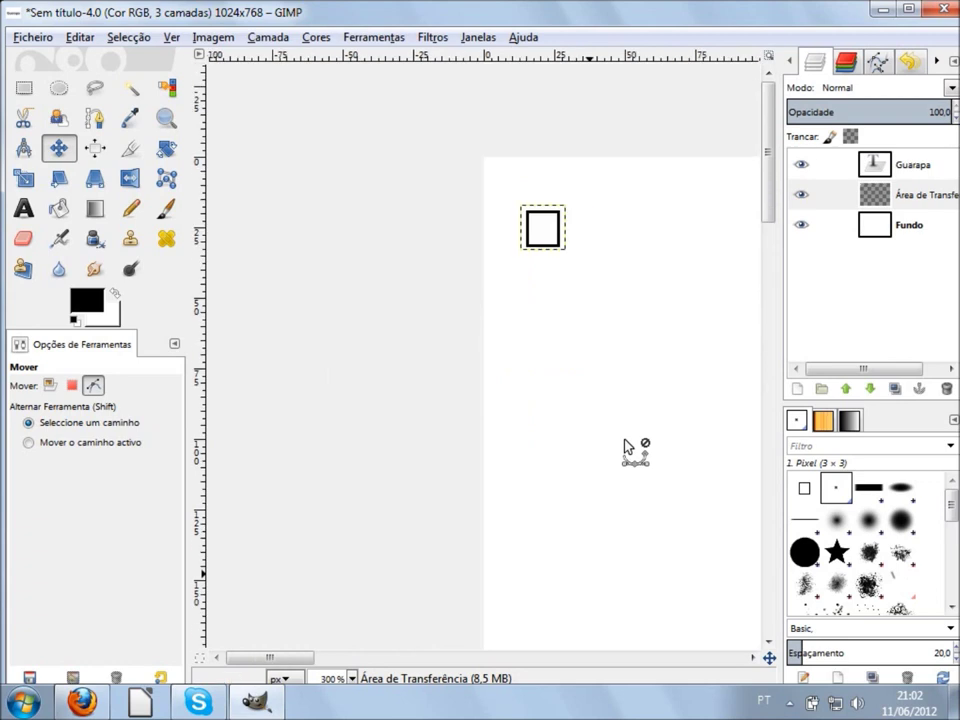
scroll(624, 446, "down", 1)
scroll(624, 446, "down", 3)
scroll(469, 294, "down", 2)
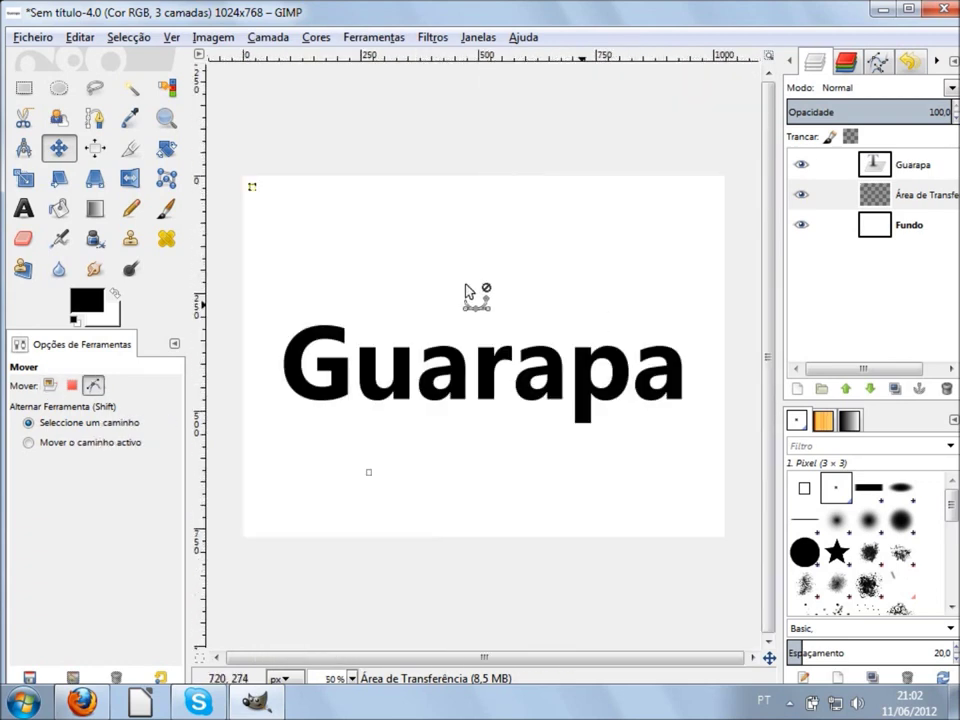
left_click_drag(252, 193, 397, 486)
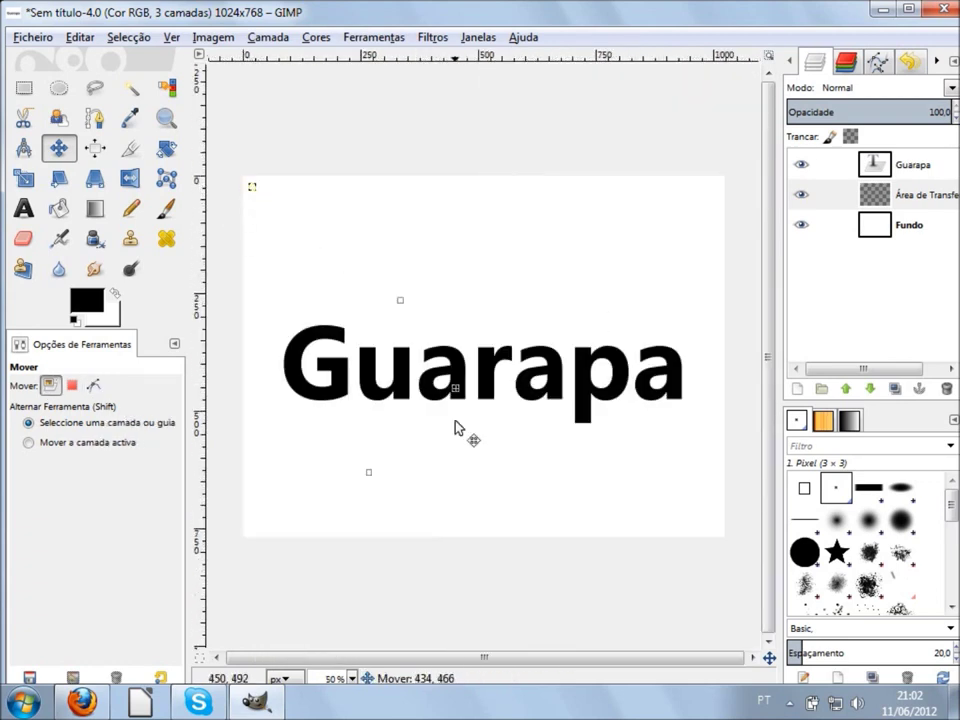
left_click_drag(397, 486, 371, 504)
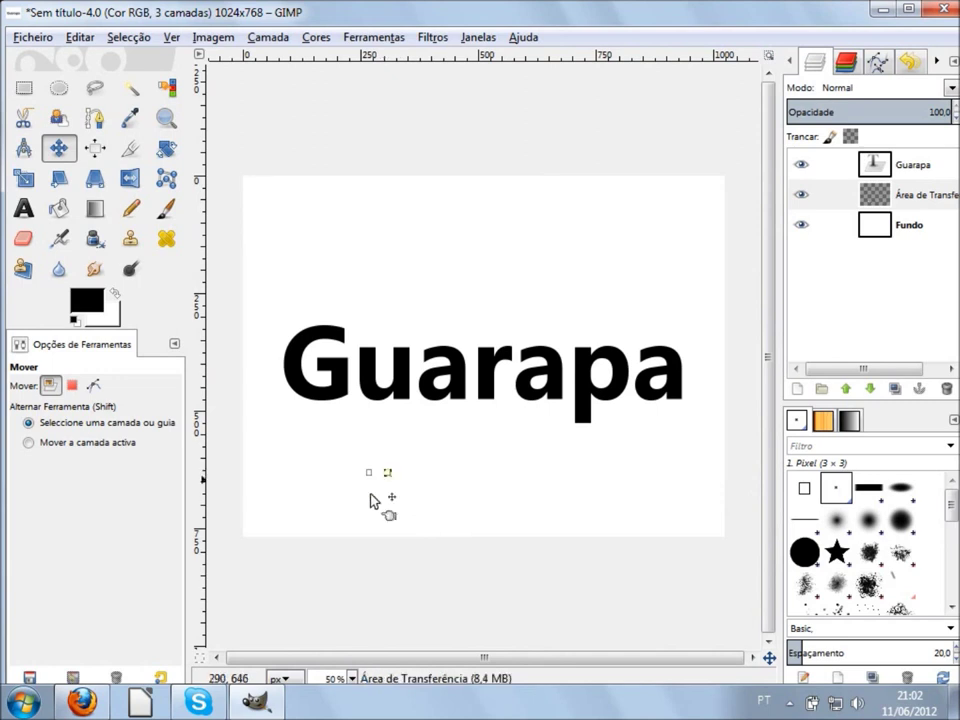
scroll(347, 521, "up", 3)
scroll(606, 525, "up", 2)
scroll(681, 519, "up", 1)
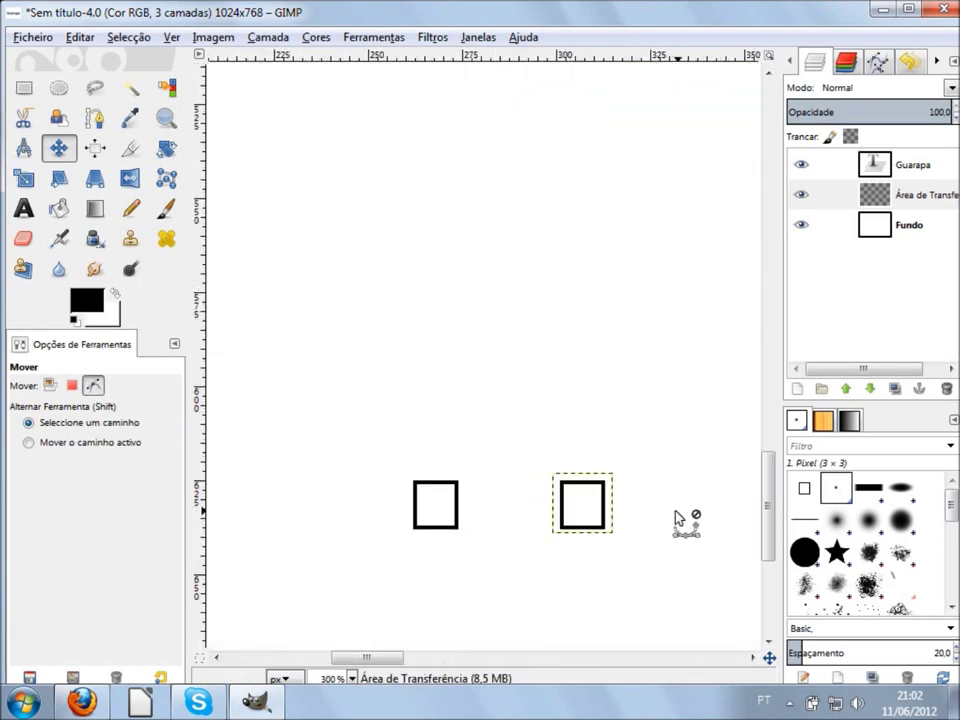
scroll(368, 561, "up", 2)
left_click(868, 228)
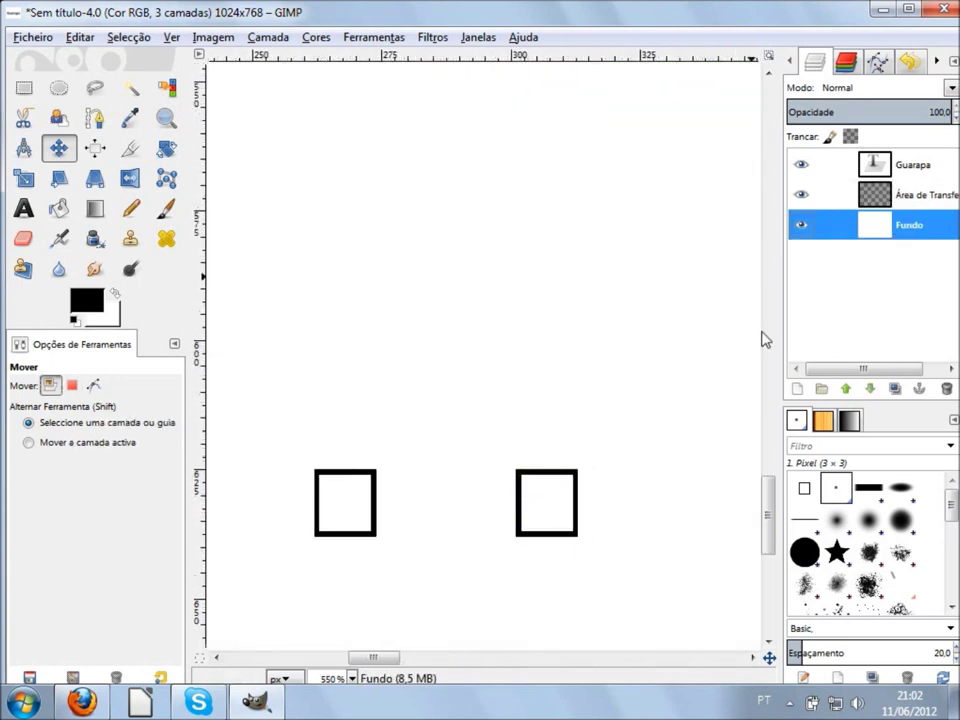
Rename the pasted 'Área de Transferência' layer to 'quadrado'.
left_click(872, 163)
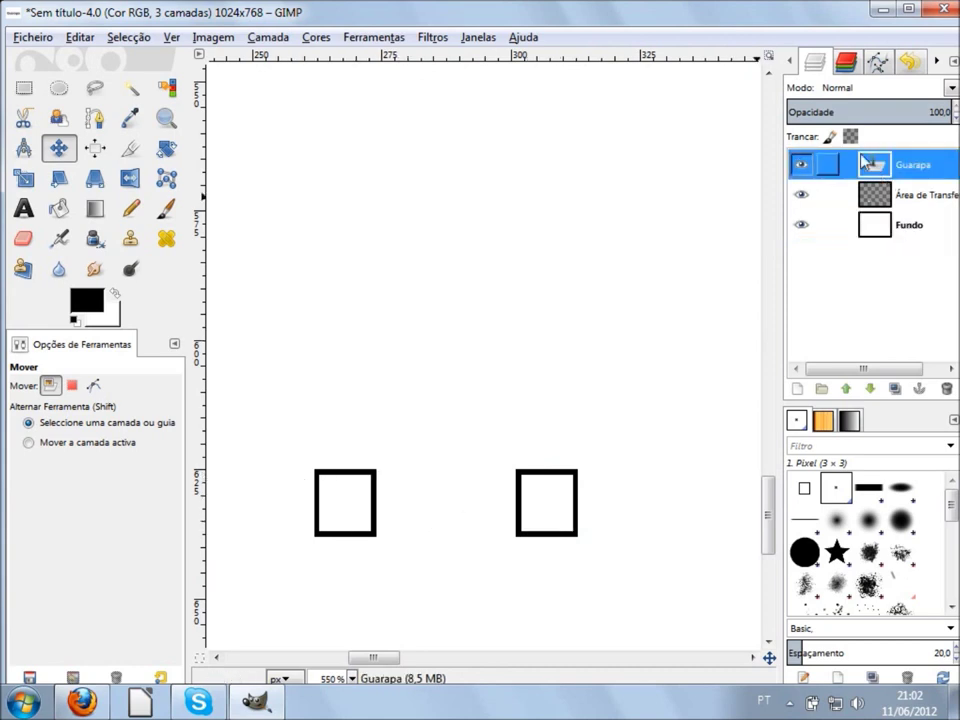
left_click(573, 532)
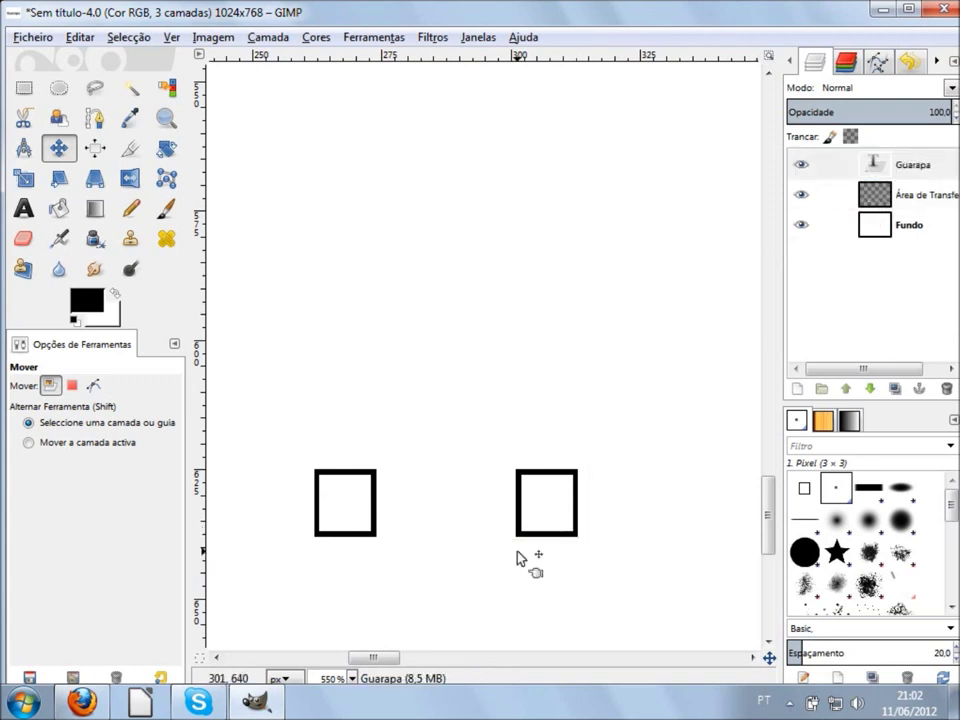
left_click(900, 194)
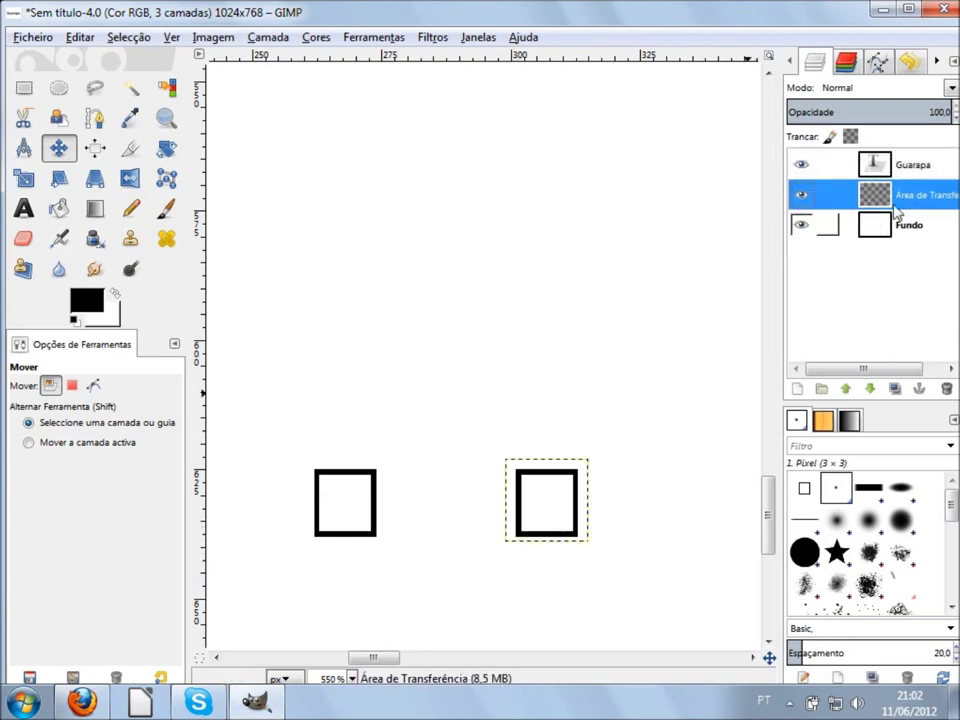
double_click(946, 197)
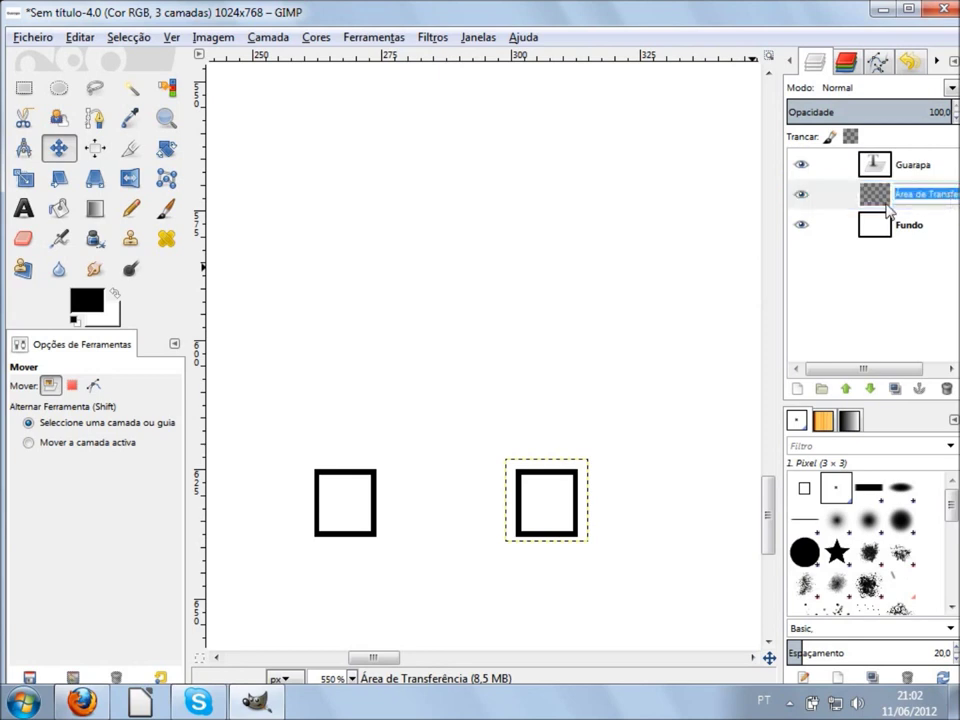
type("quadrad")
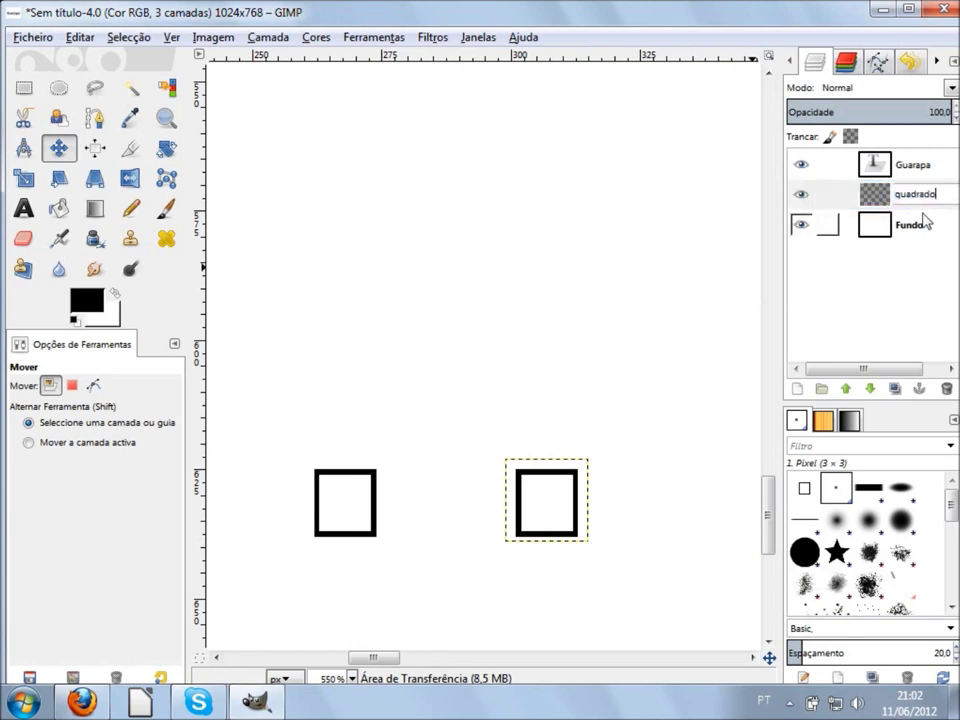
type("o")
key("Return")
scroll(505, 575, "up", 2)
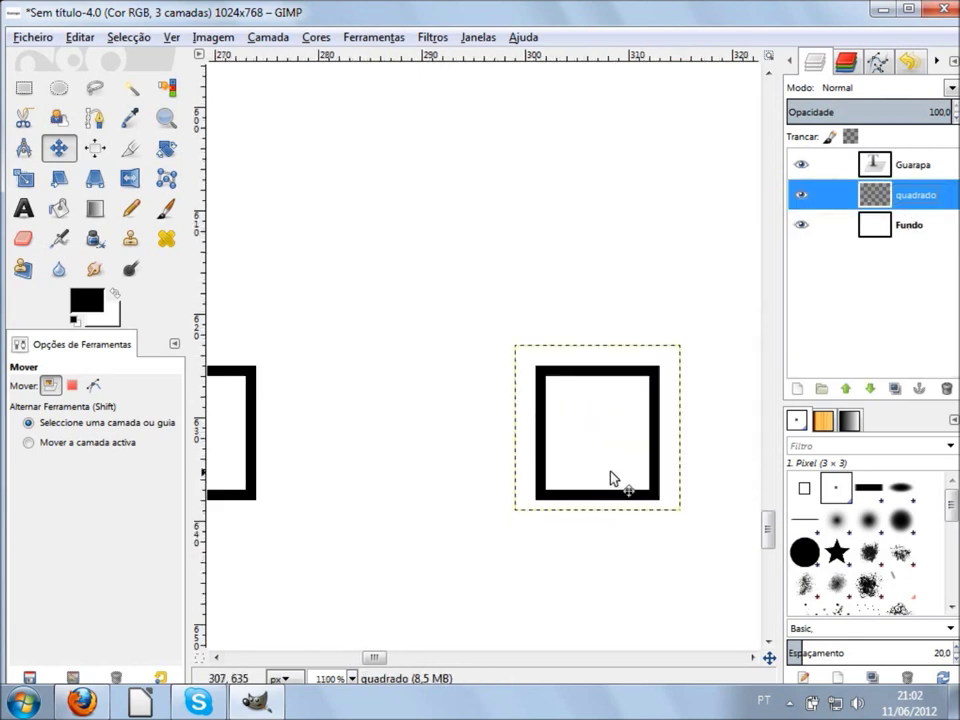
Drag the quadrado square left to sit beside the original square, then select the Fundo layer.
mouse_move(623, 473)
left_mouse_down()
mouse_move(478, 515)
mouse_move(570, 330)
mouse_move(634, 388)
mouse_move(626, 469)
mouse_move(467, 510)
left_mouse_up()
scroll(531, 542, "left", 3)
scroll(696, 510, "left", 3)
scroll(660, 518, "down", 1)
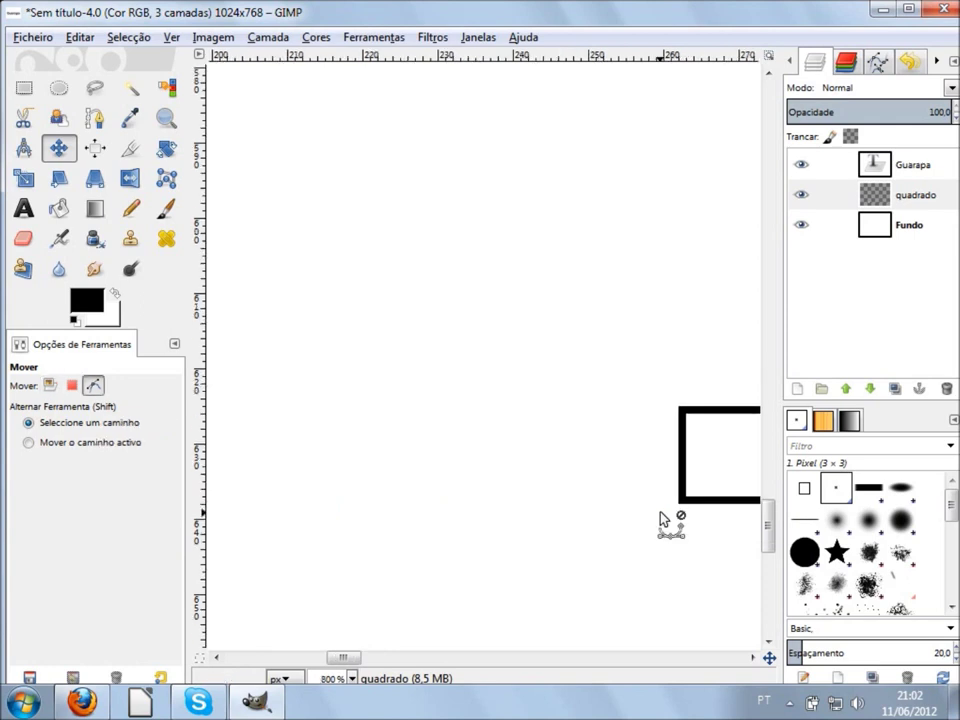
scroll(660, 518, "right", 3)
mouse_move(662, 519)
left_mouse_down()
mouse_move(467, 500)
mouse_move(260, 505)
left_mouse_up()
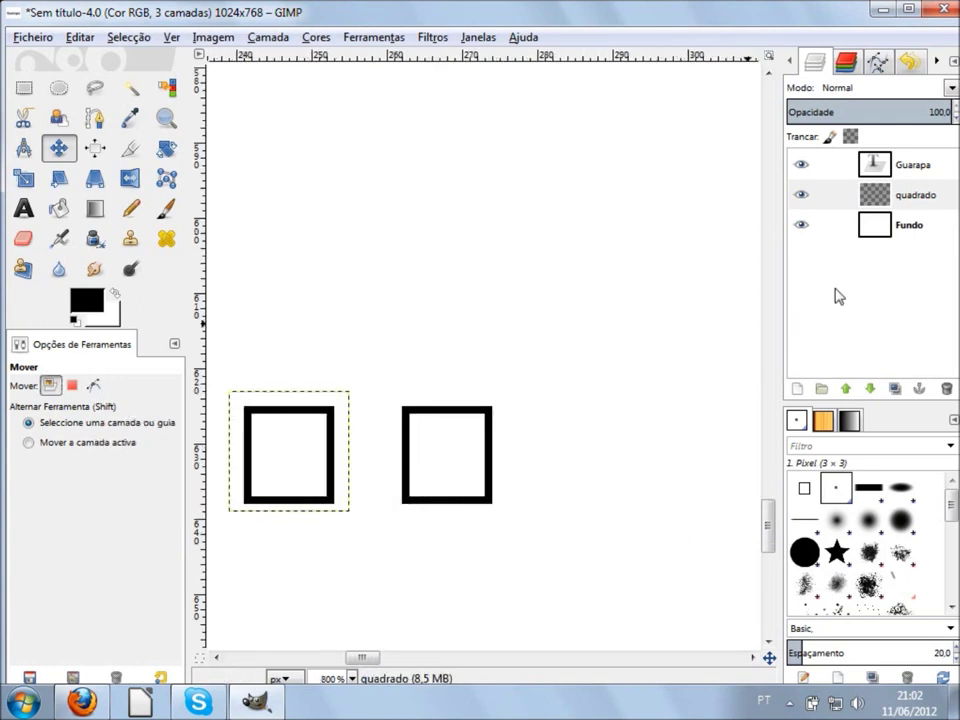
left_click(888, 238)
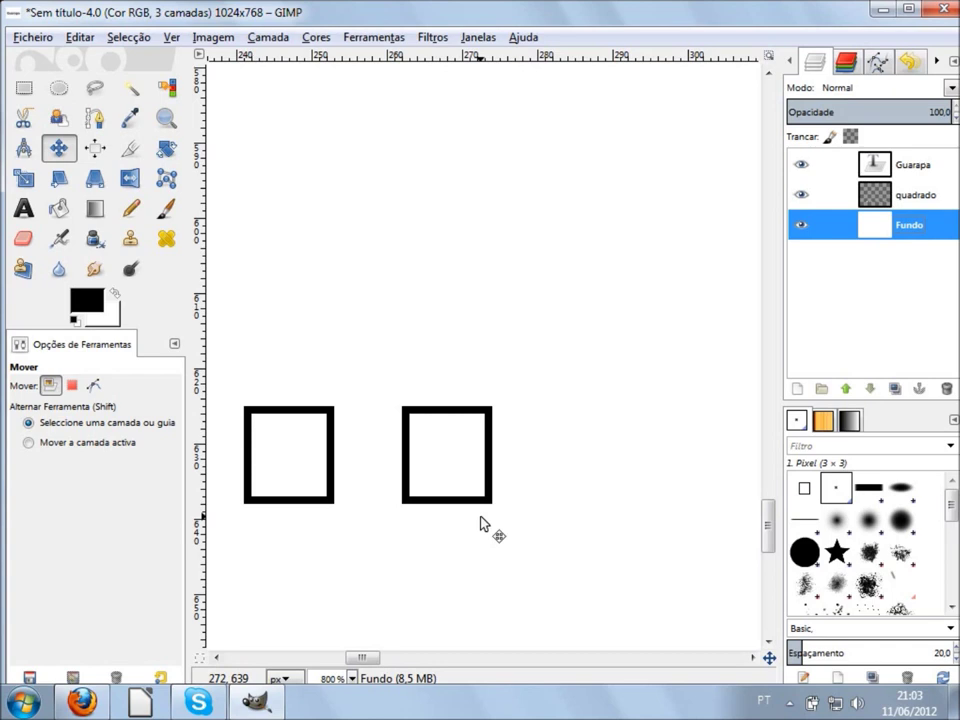
Select the Pencil tool and zoom in on the right-hand square.
left_click(130, 208)
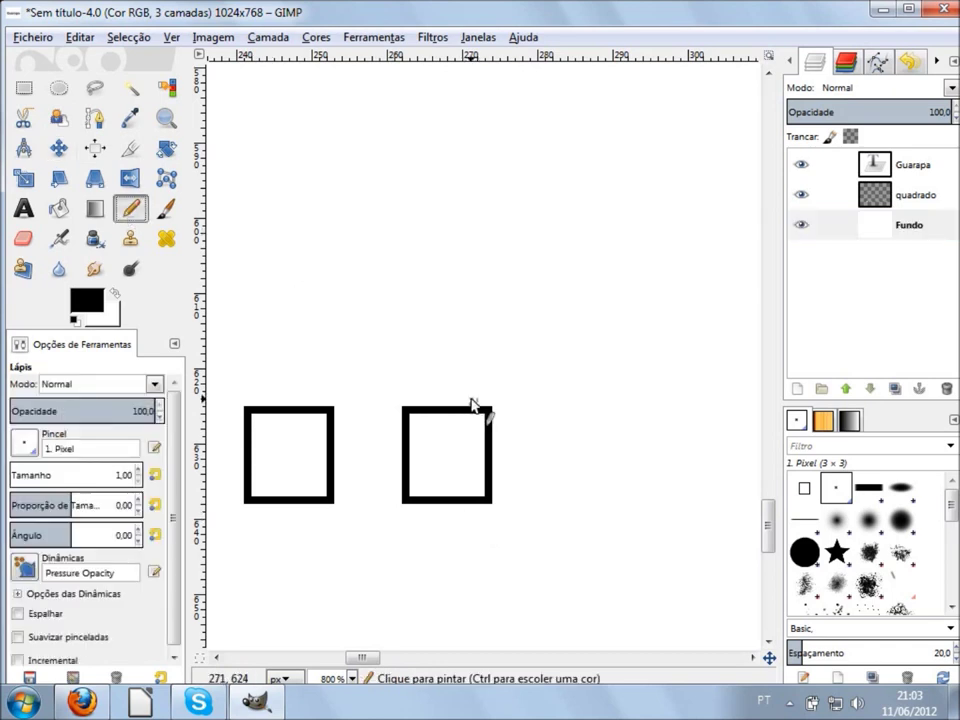
scroll(485, 408, "up", 2)
scroll(535, 508, "down", 3)
scroll(538, 354, "up", 1)
scroll(533, 240, "up", 2)
scroll(531, 240, "up", 3)
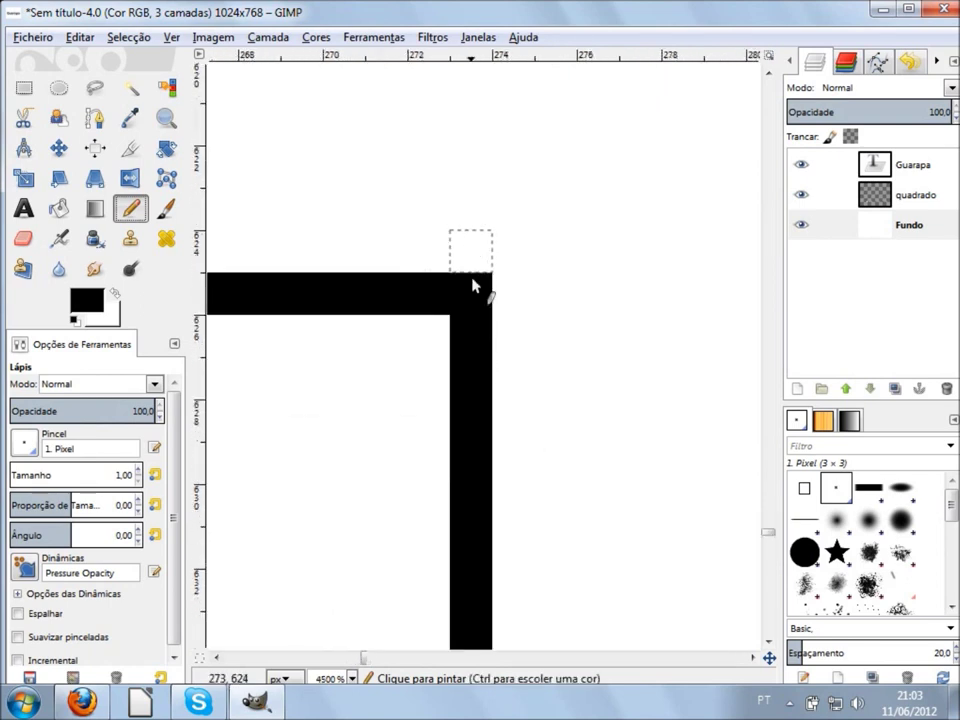
scroll(575, 240, "down", 2)
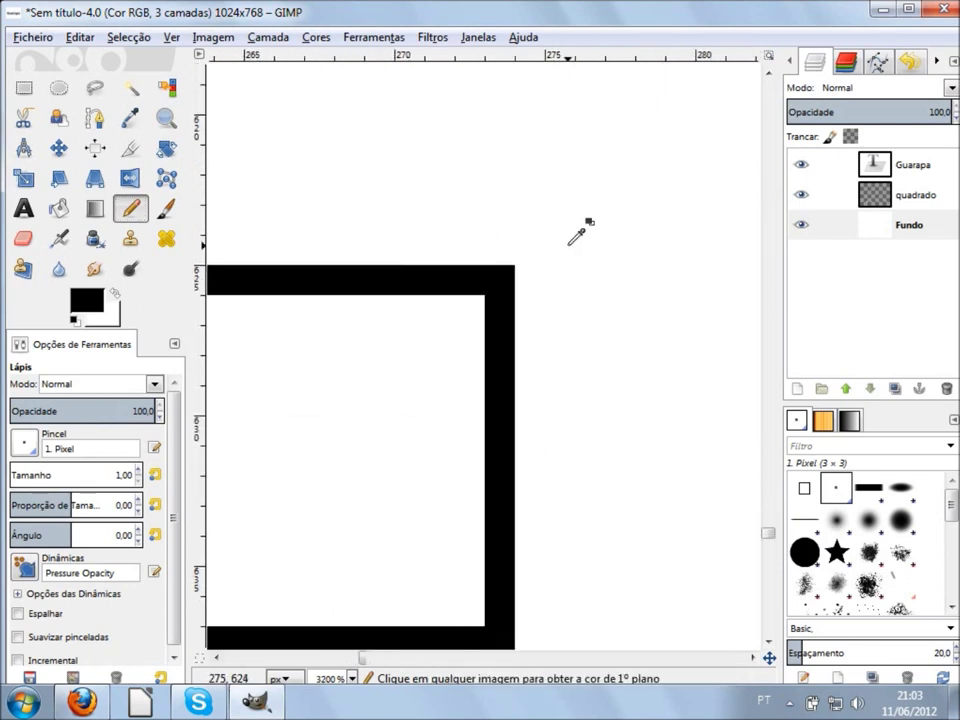
scroll(595, 229, "down", 1)
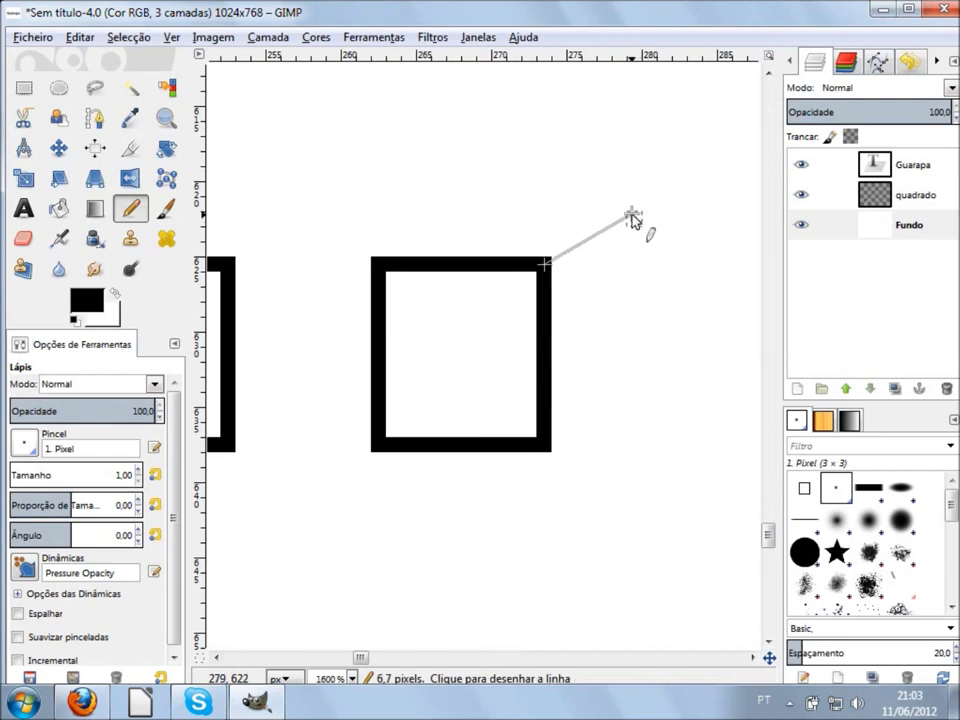
Pencil the diagonal depth, vertical back and top back edges to form a cube outline.
left_click(632, 218, "shift")
key("ctrl+z")
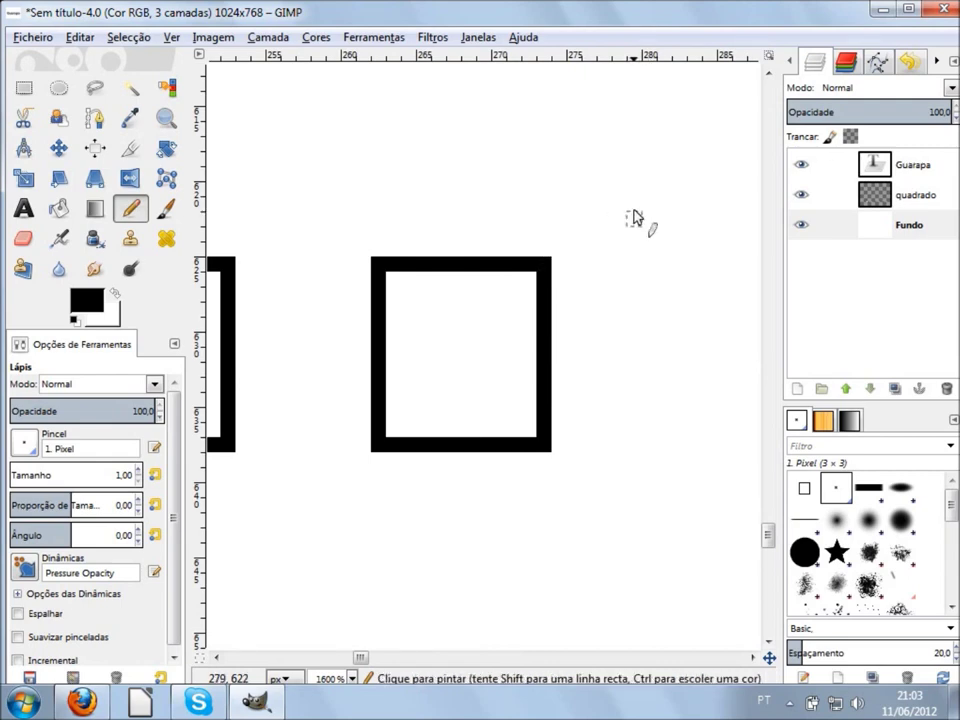
left_click(634, 204, "shift")
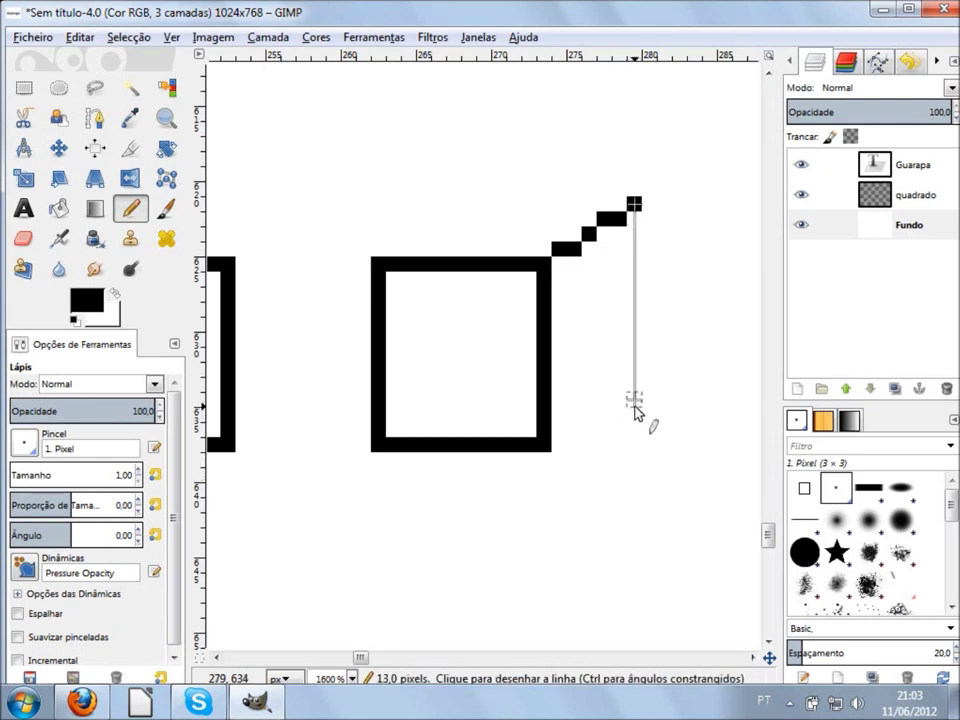
left_click(634, 404, "shift")
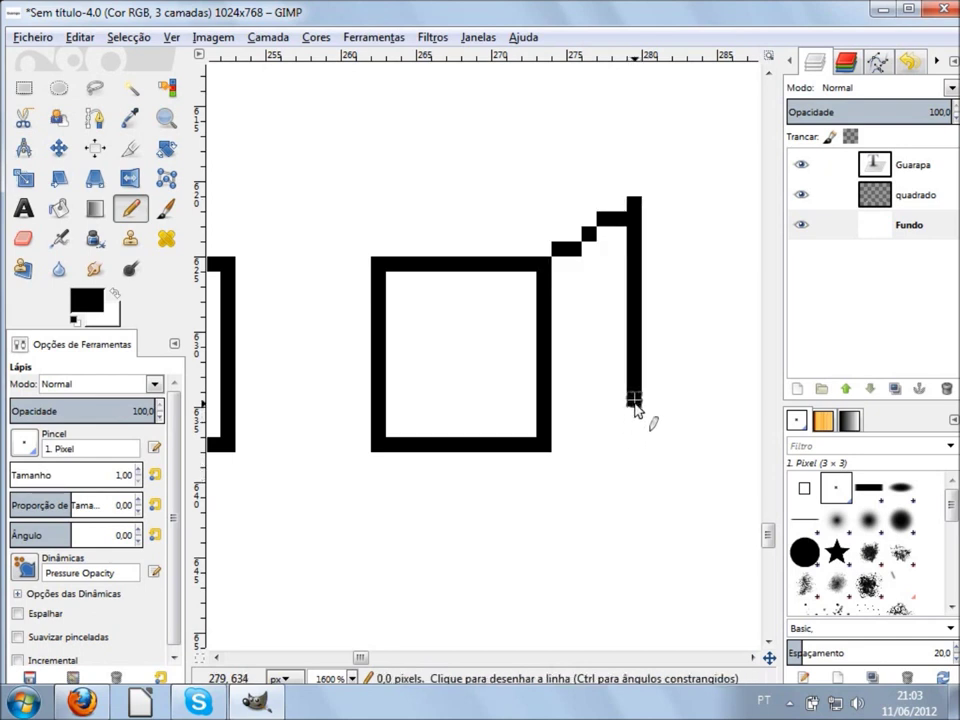
left_click(543, 447, "shift")
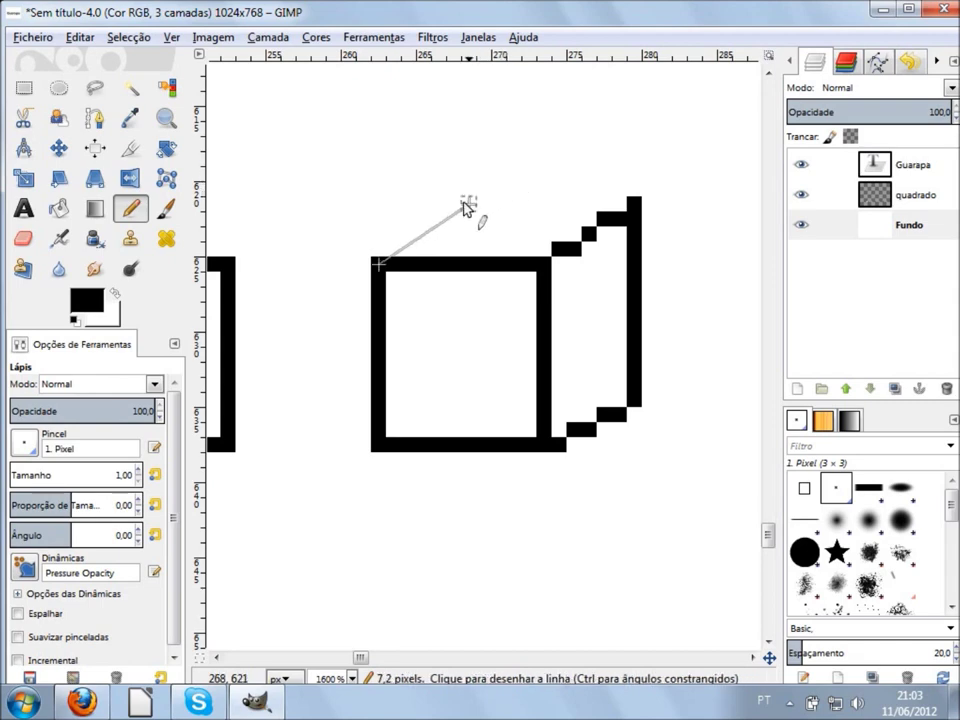
left_click(468, 204, "shift")
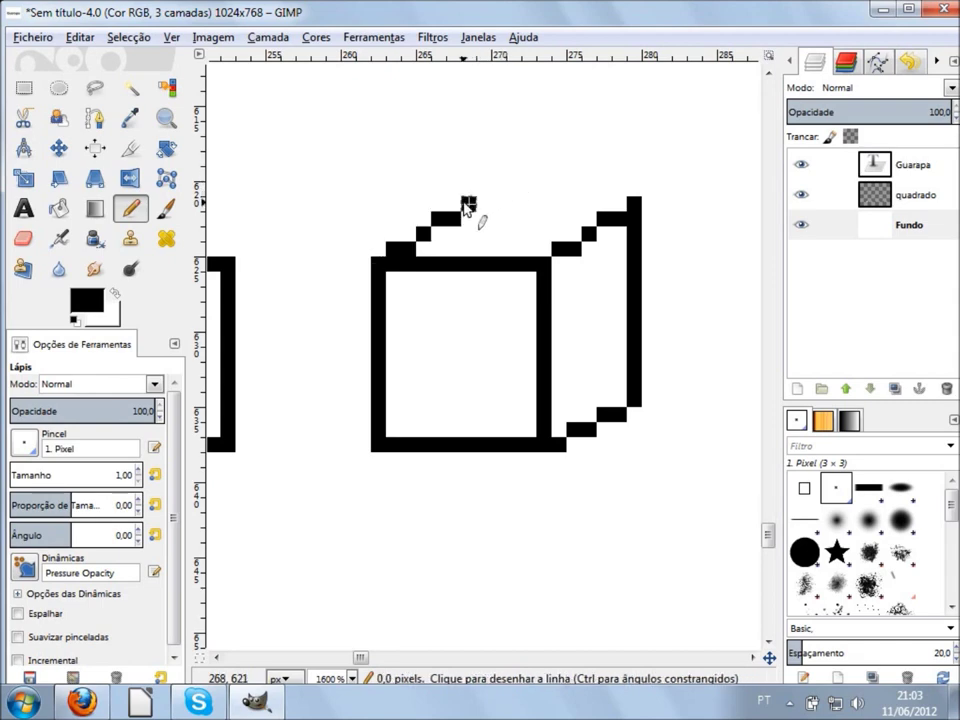
left_click(634, 204, "shift")
scroll(589, 243, "down", 2)
scroll(589, 243, "down", 3)
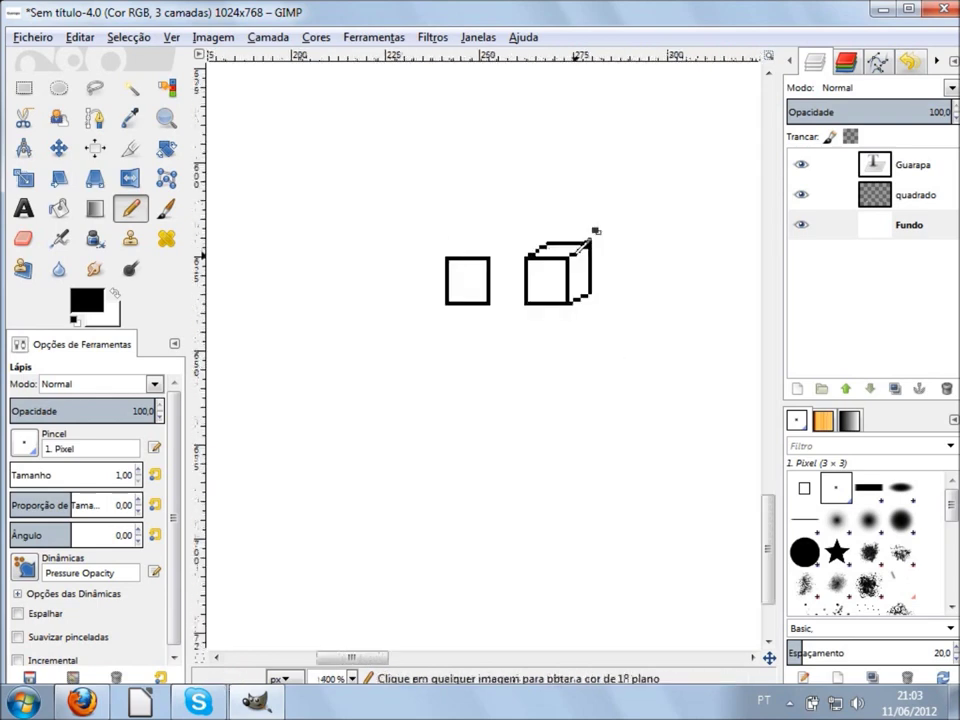
scroll(592, 220, "up", 3)
scroll(597, 200, "down", 1)
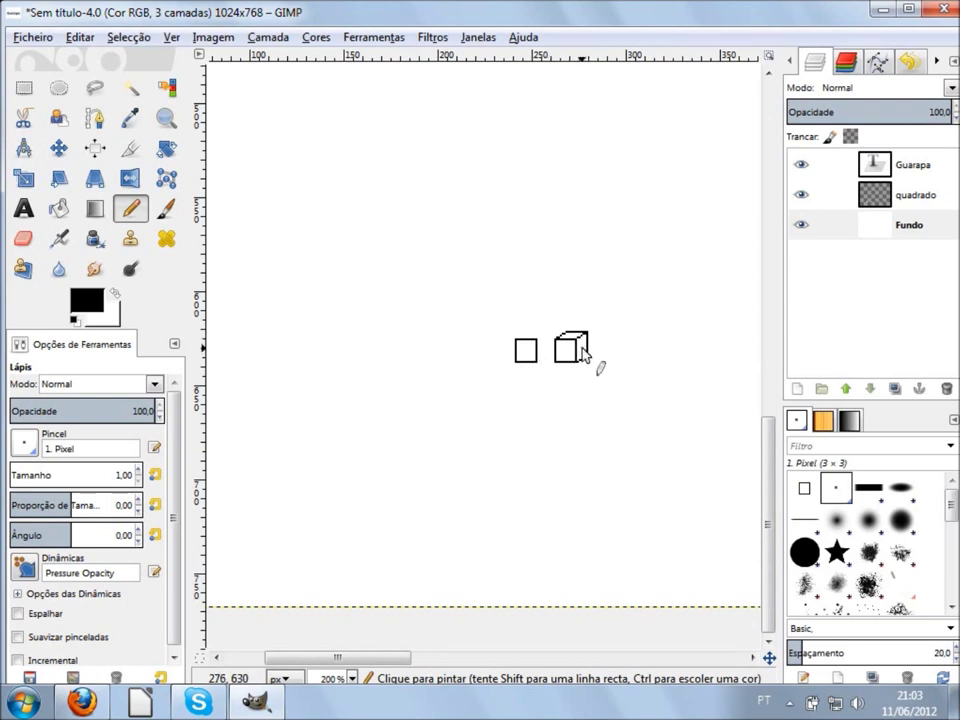
scroll(585, 356, "up", 1)
scroll(590, 340, "up", 1)
scroll(560, 380, "up", 2)
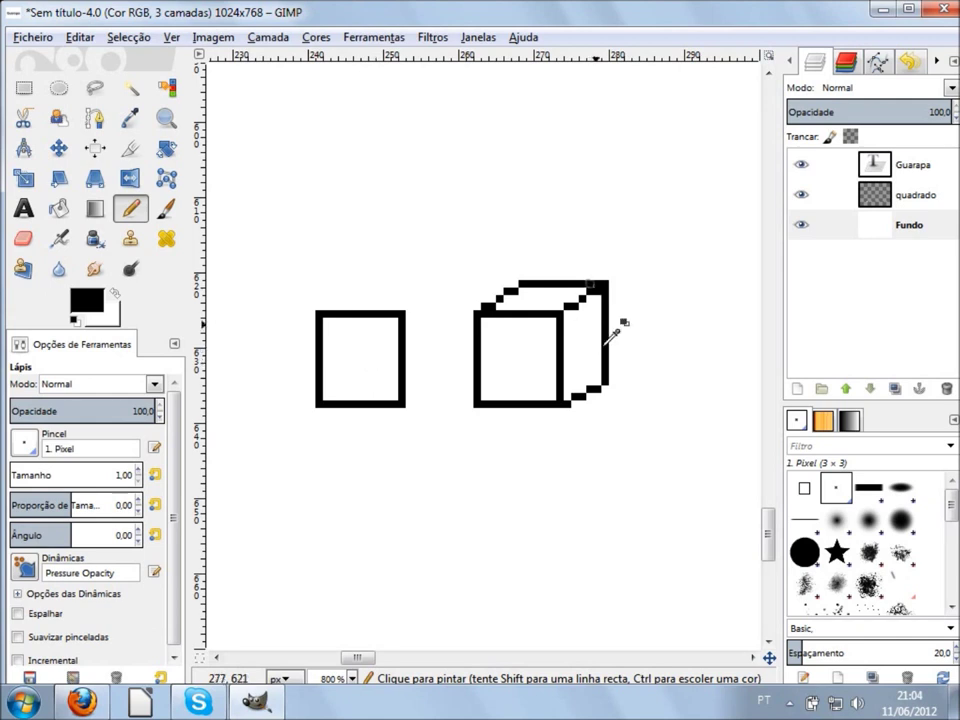
scroll(610, 335, "down", 2)
scroll(603, 345, "down", 1)
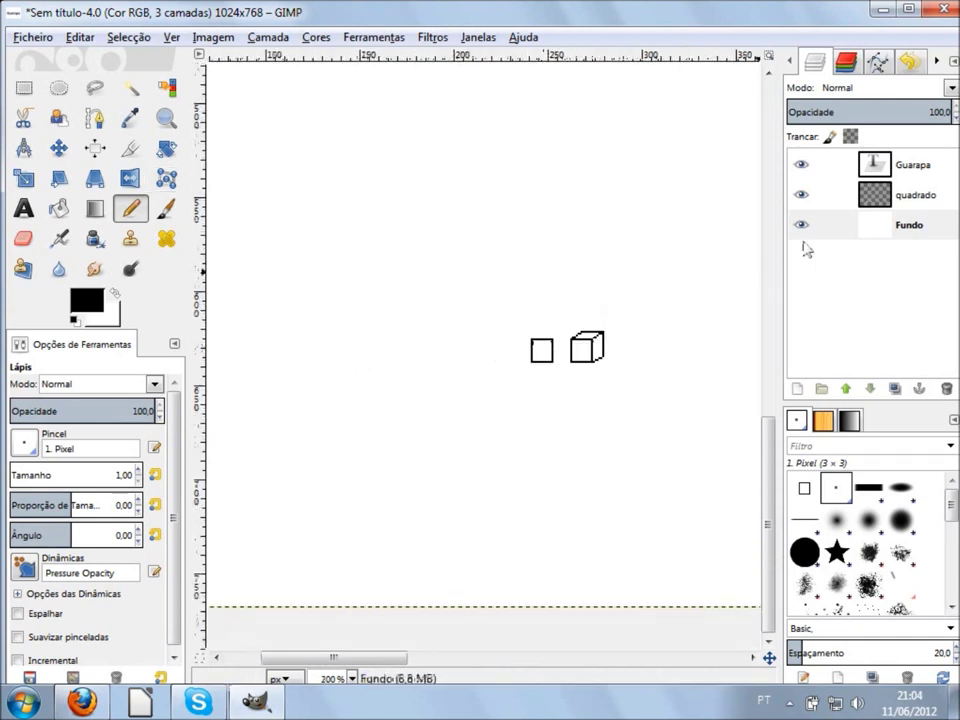
Delete the quadrado layer with Apagar Camada.
left_click(897, 200)
right_click(897, 200)
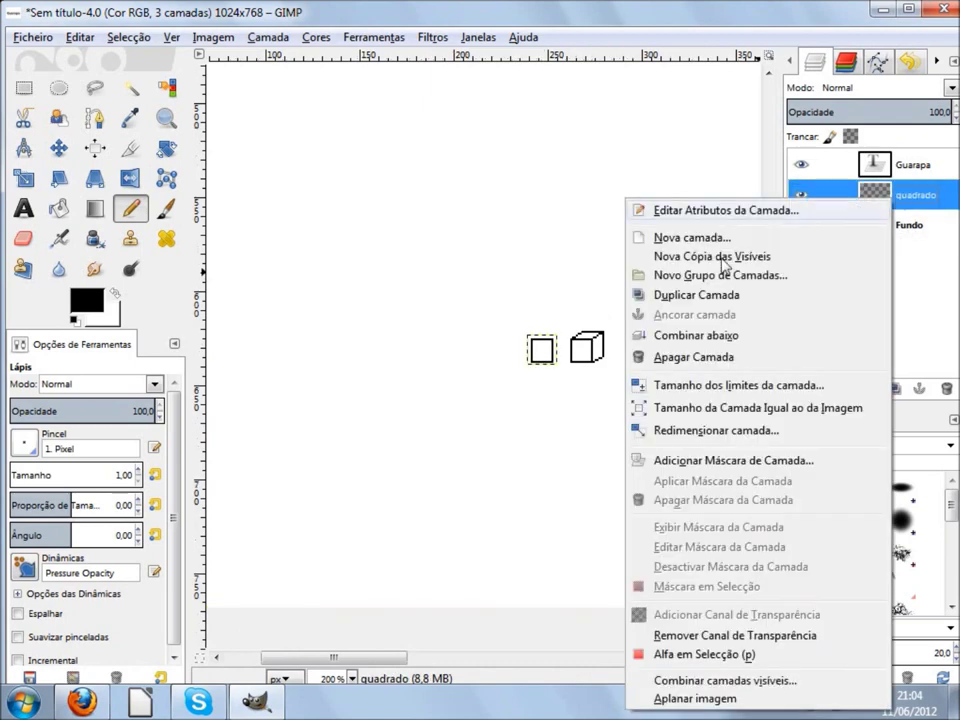
left_click(686, 353)
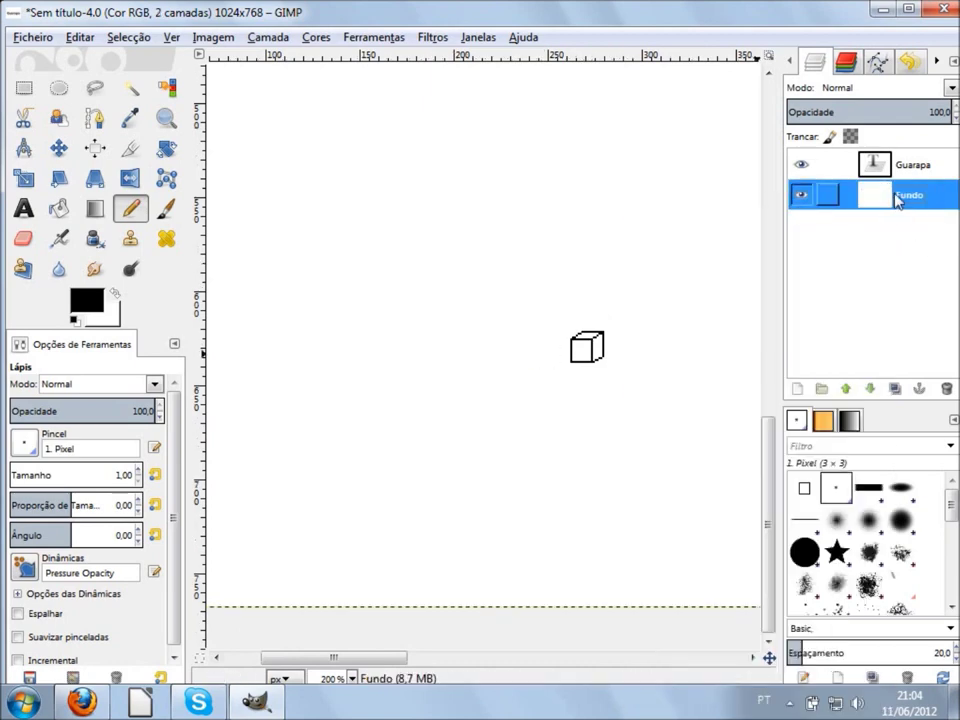
Draw a rectangle selection around the cube and then clear it.
left_click(24, 88)
left_click_drag(504, 281, 690, 422)
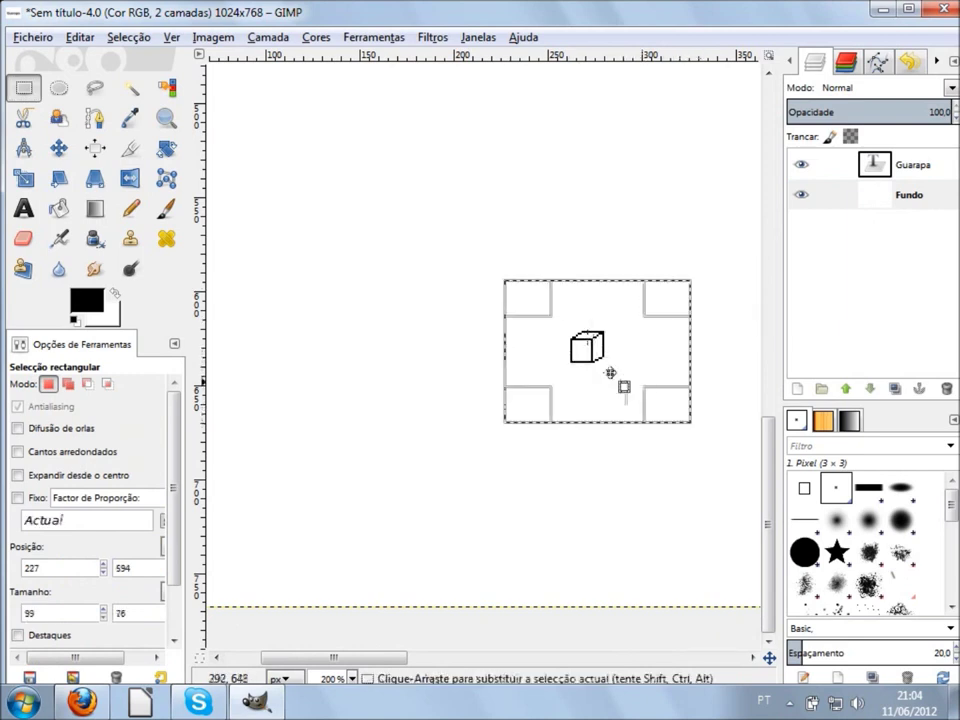
left_click(457, 463)
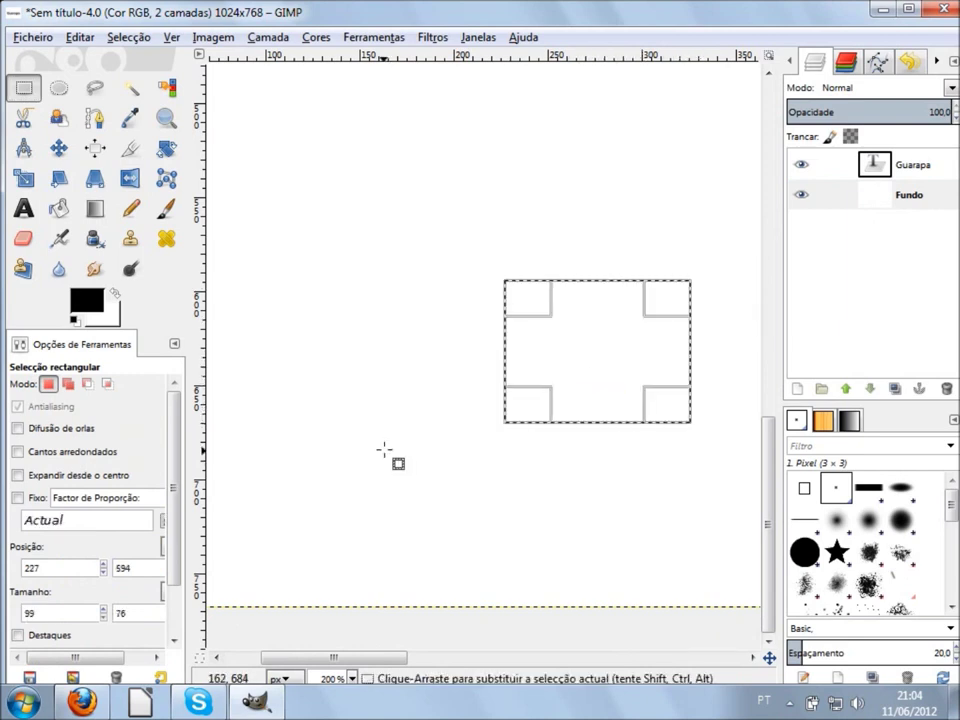
left_click(440, 415)
scroll(557, 304, "down", 2, "ctrl")
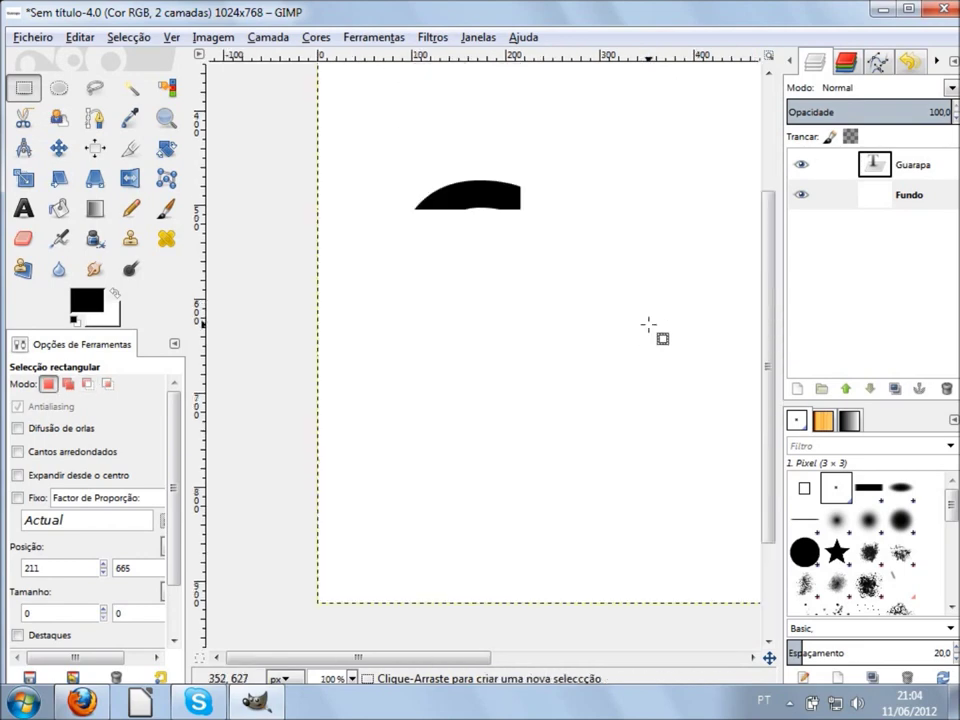
scroll(557, 304, "down", 1, "ctrl")
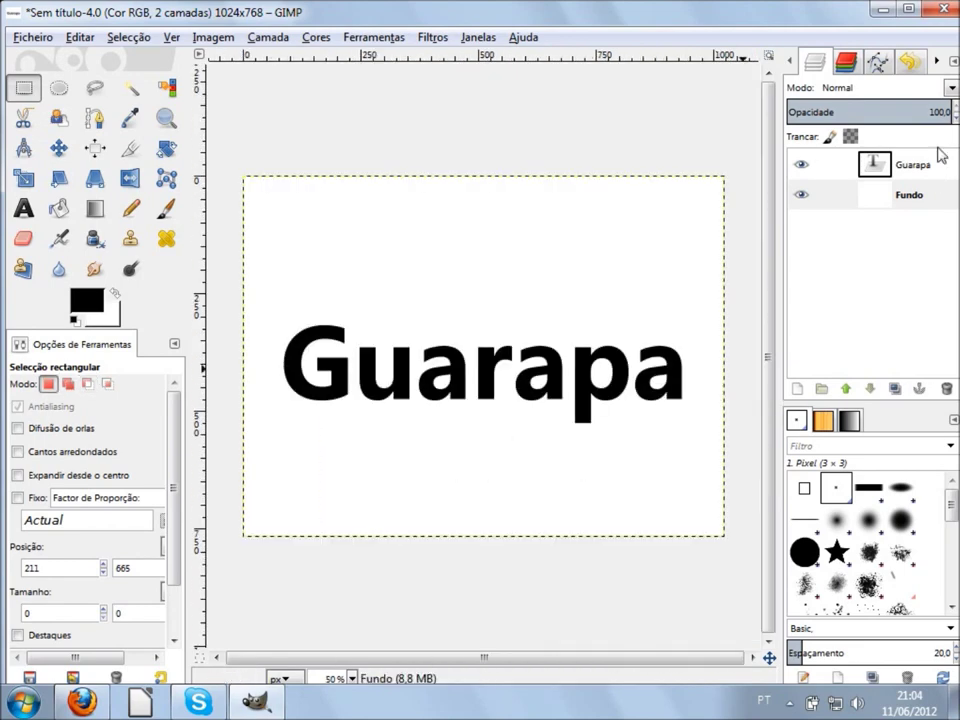
left_click(896, 168)
Duplicate the Guarapa text layer with Duplicar Camada, creating Guarapa #1.
right_click(896, 168)
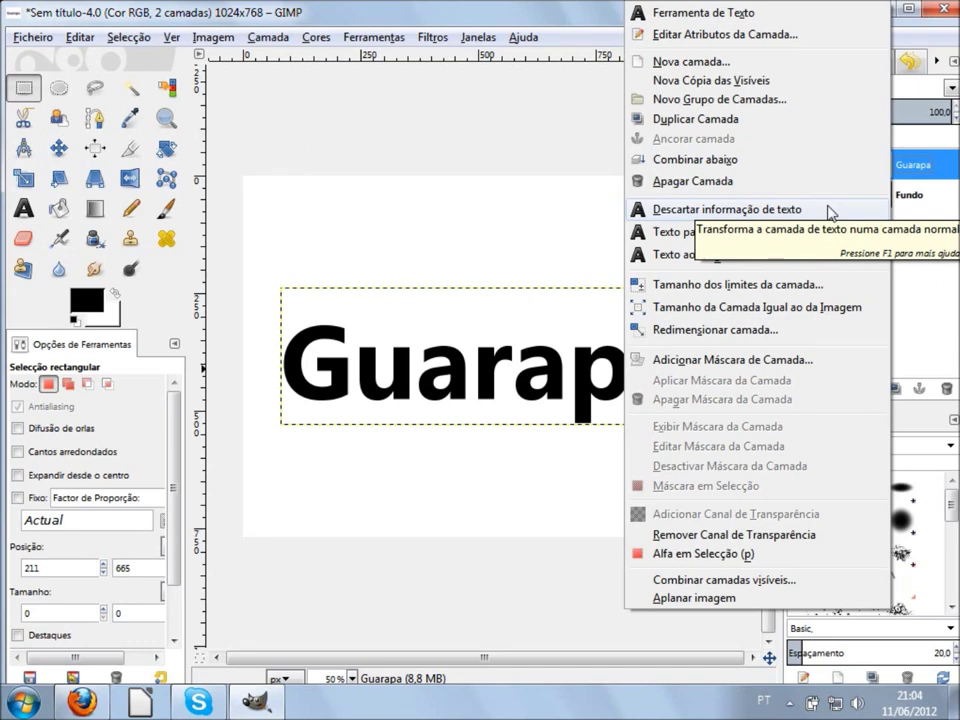
left_click(733, 119)
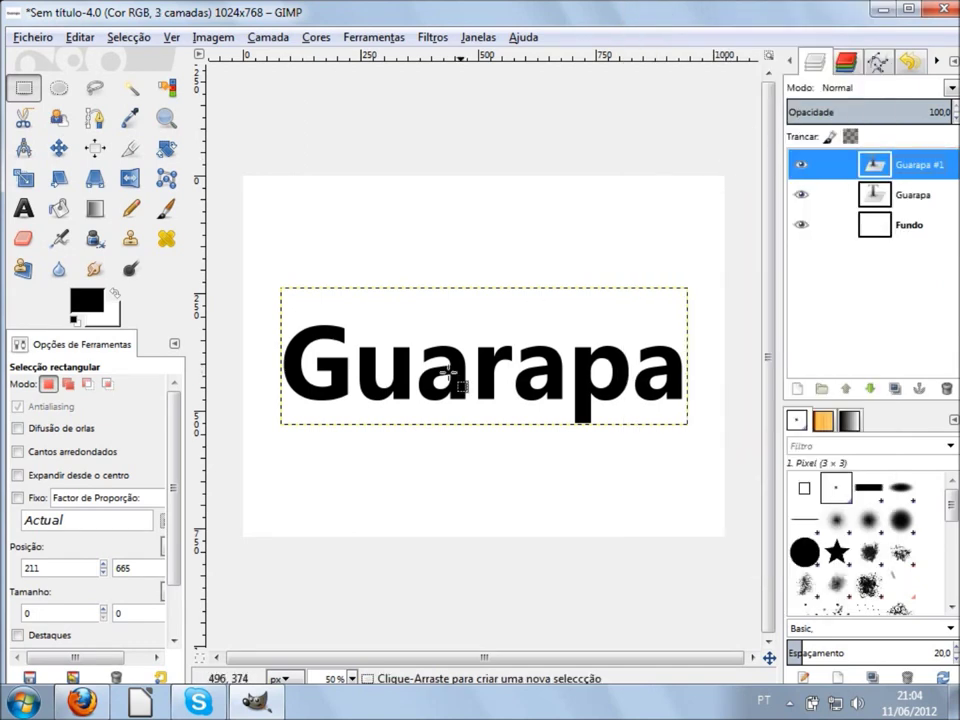
Move the Guarapa #1 text up the canvas above the original.
key("m")
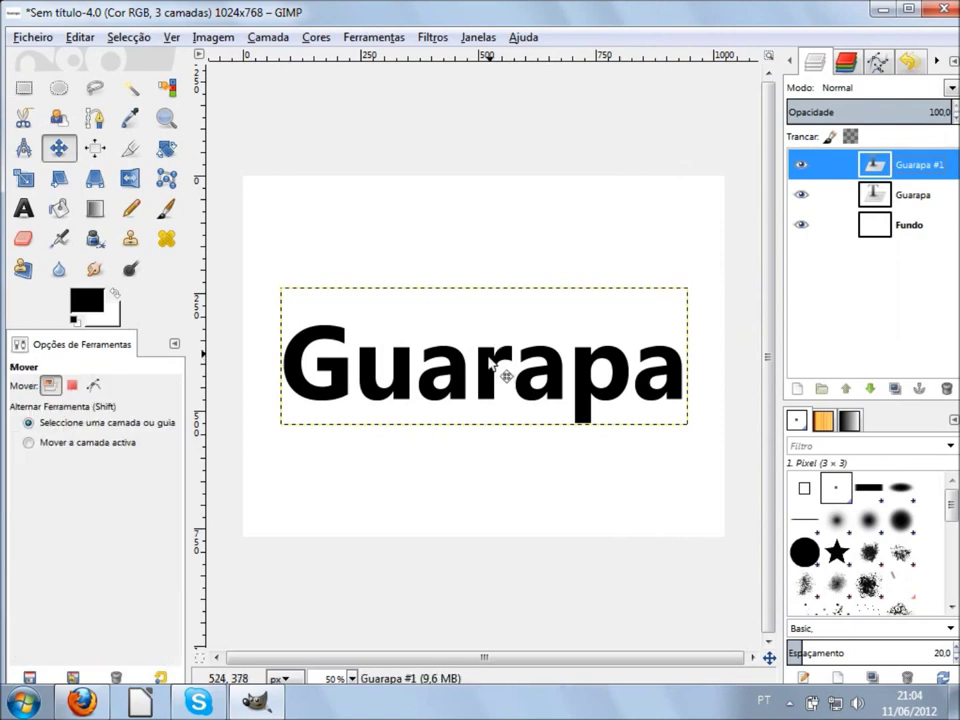
left_click_drag(486, 366, 490, 230)
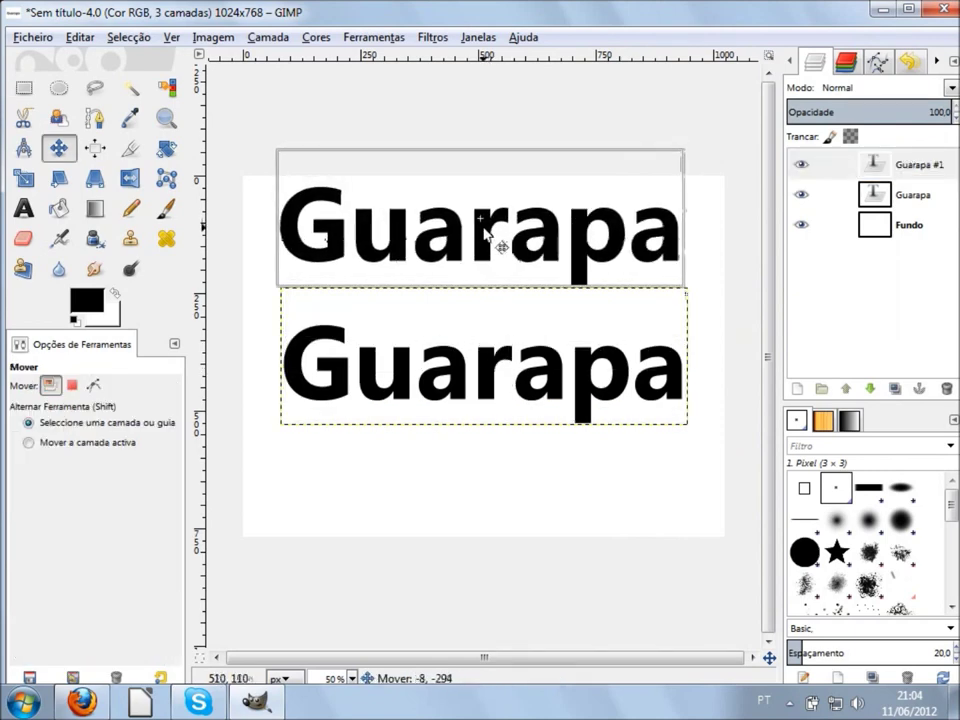
left_click_drag(488, 228, 482, 234)
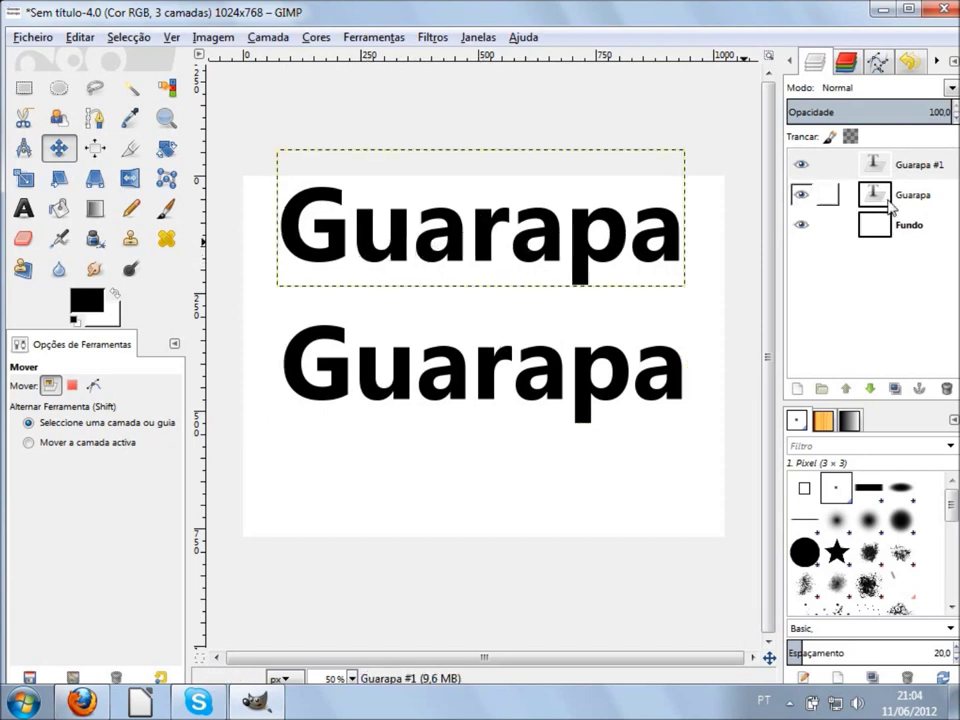
Reorder the layers so Guarapa sits above Guarapa #1, leaving Guarapa active.
left_click(840, 195)
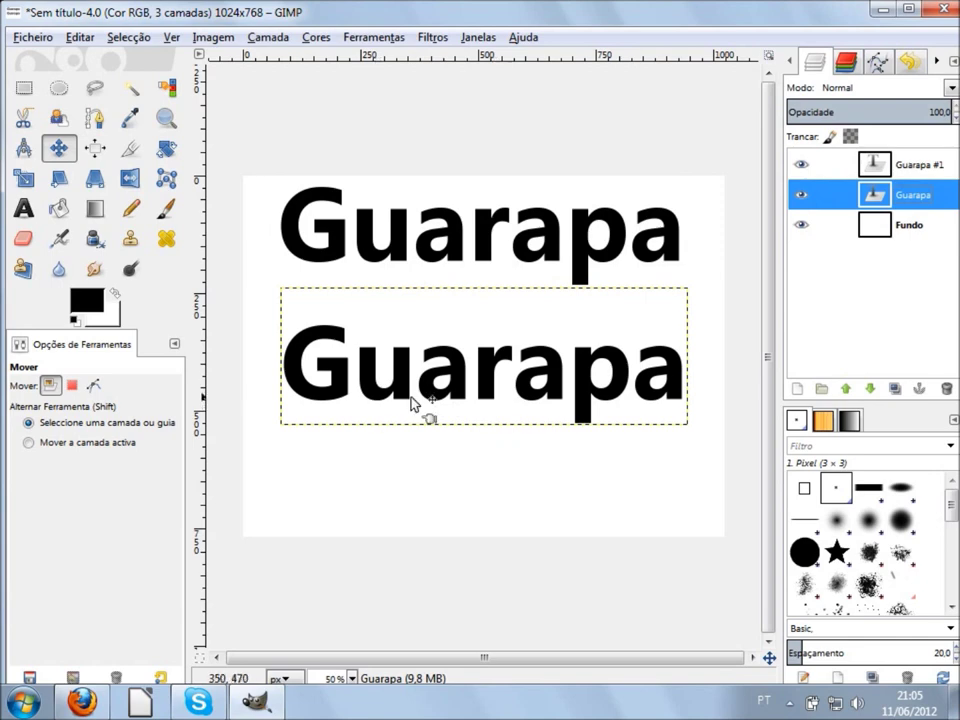
left_click(880, 164)
mouse_move(878, 195)
left_mouse_down()
mouse_move(908, 190)
mouse_move(906, 212)
left_mouse_up()
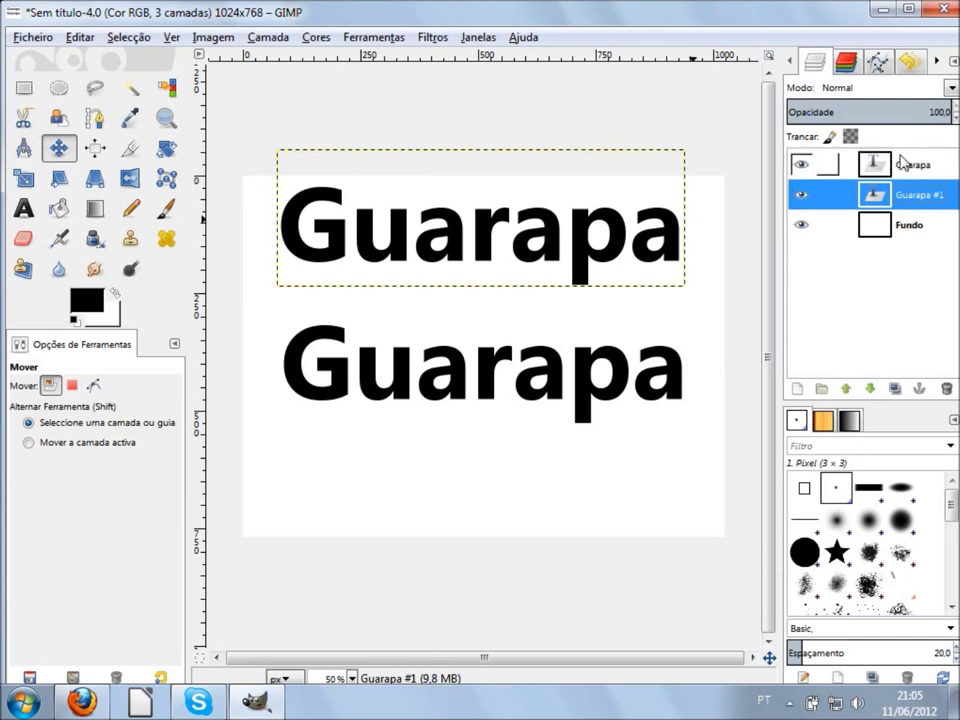
left_click(903, 168)
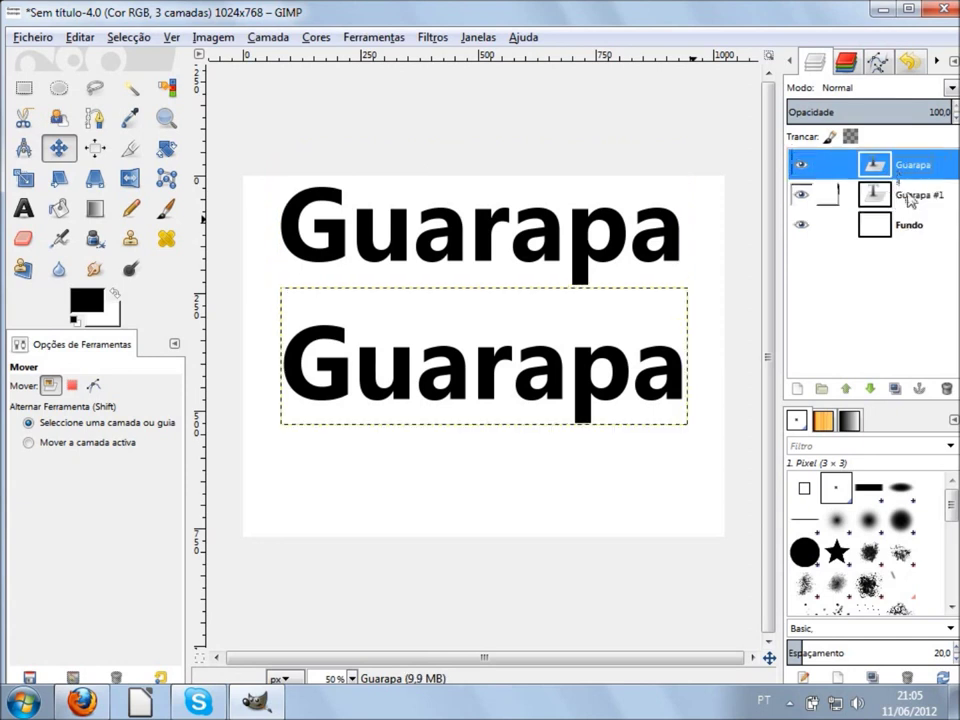
left_click(905, 200)
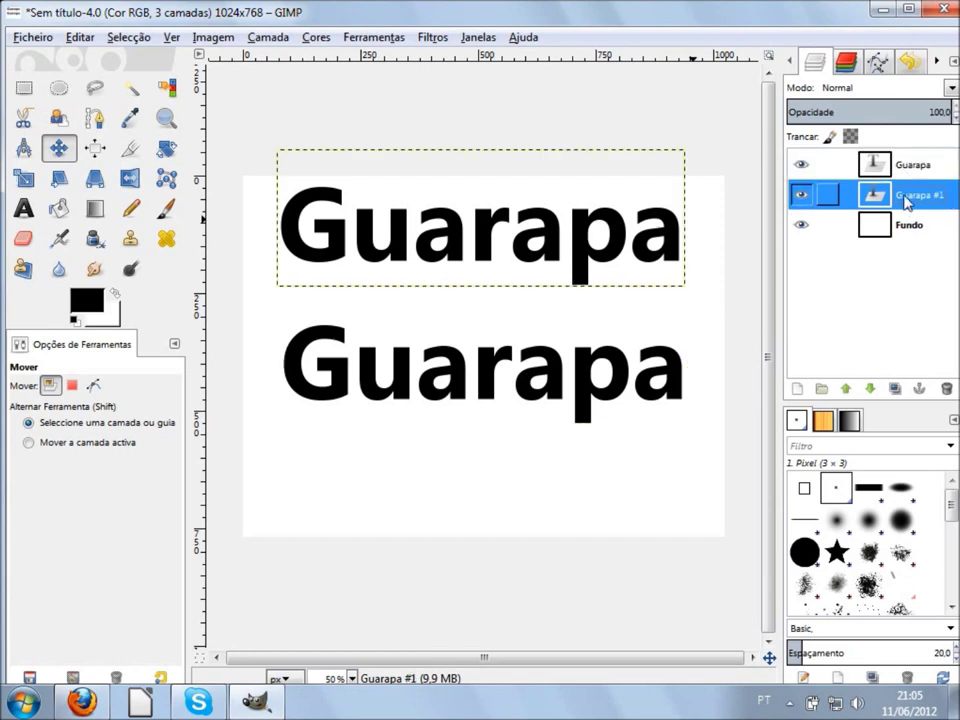
left_click(906, 170)
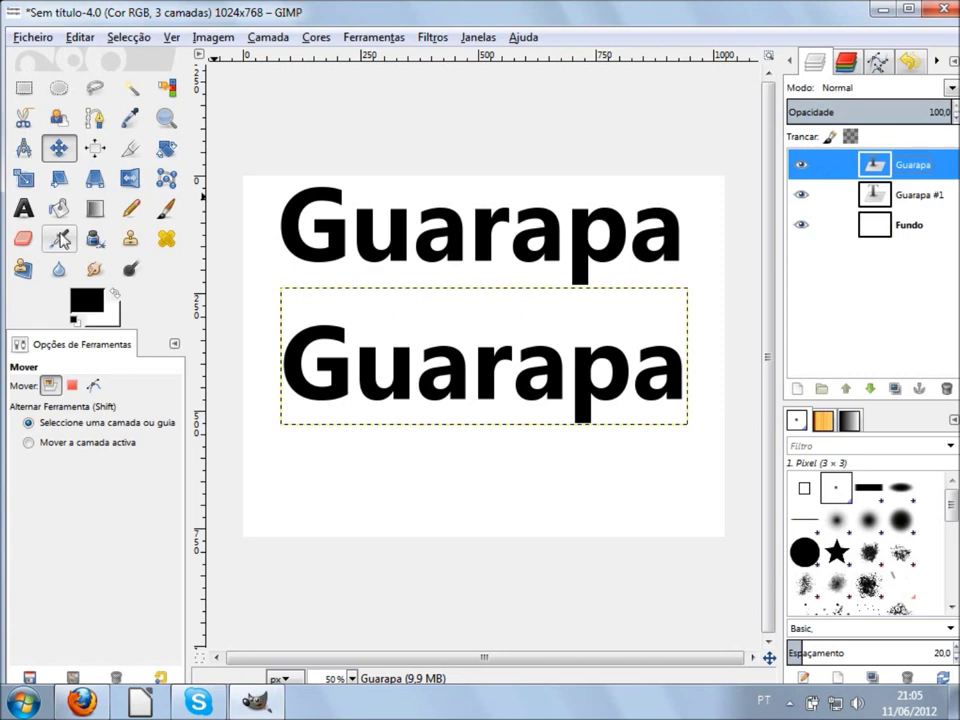
Recolour all of the lower Guarapa text to dark navy 06184b.
left_click(23, 208)
left_click(556, 392)
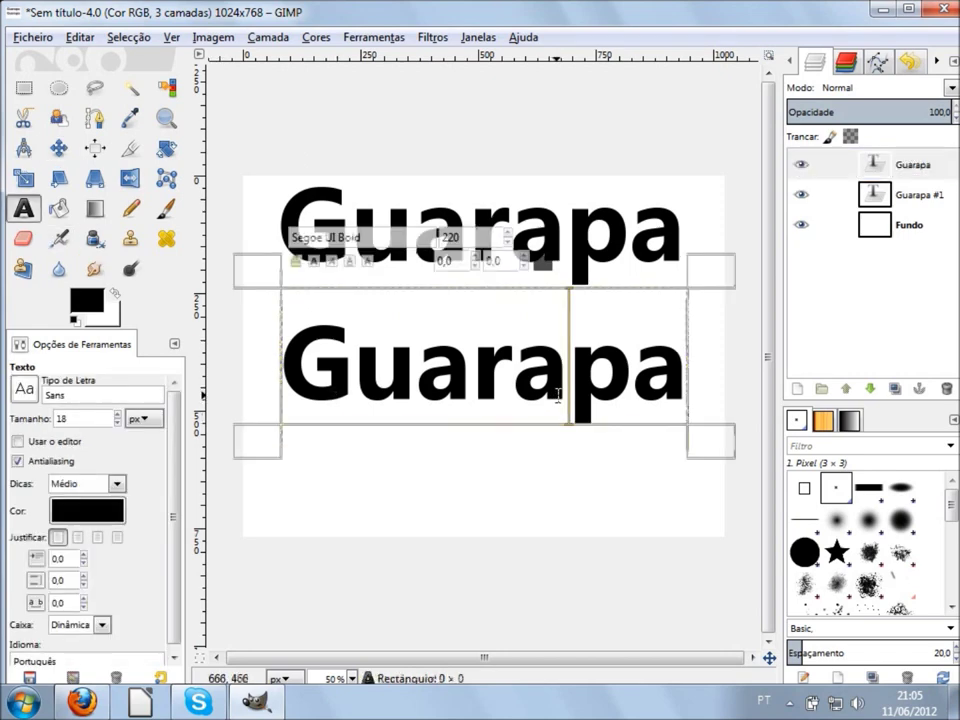
key("ctrl+a")
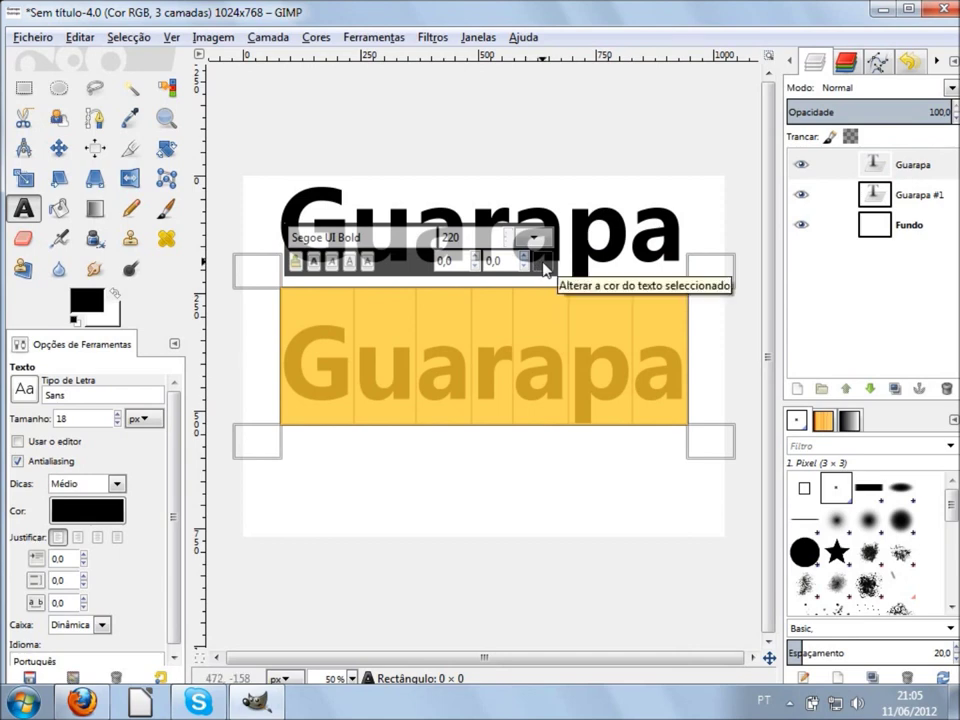
left_click(541, 262)
left_click(150, 214)
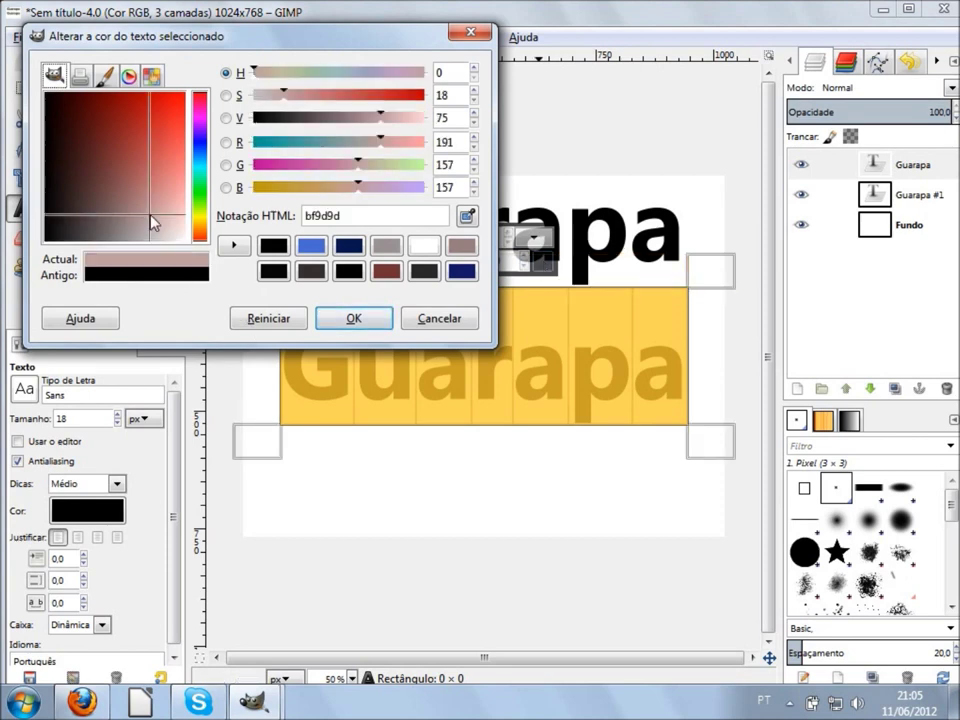
left_click(198, 157)
mouse_move(198, 157)
left_mouse_down()
mouse_move(201, 141)
mouse_move(202, 155)
left_mouse_up()
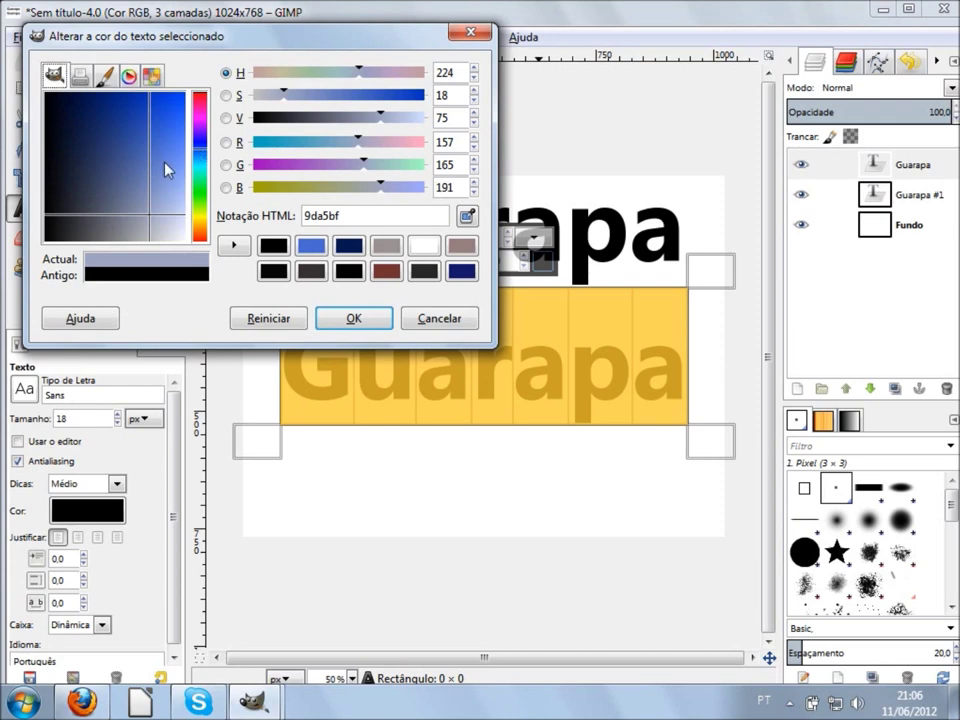
left_click_drag(118, 146, 96, 116)
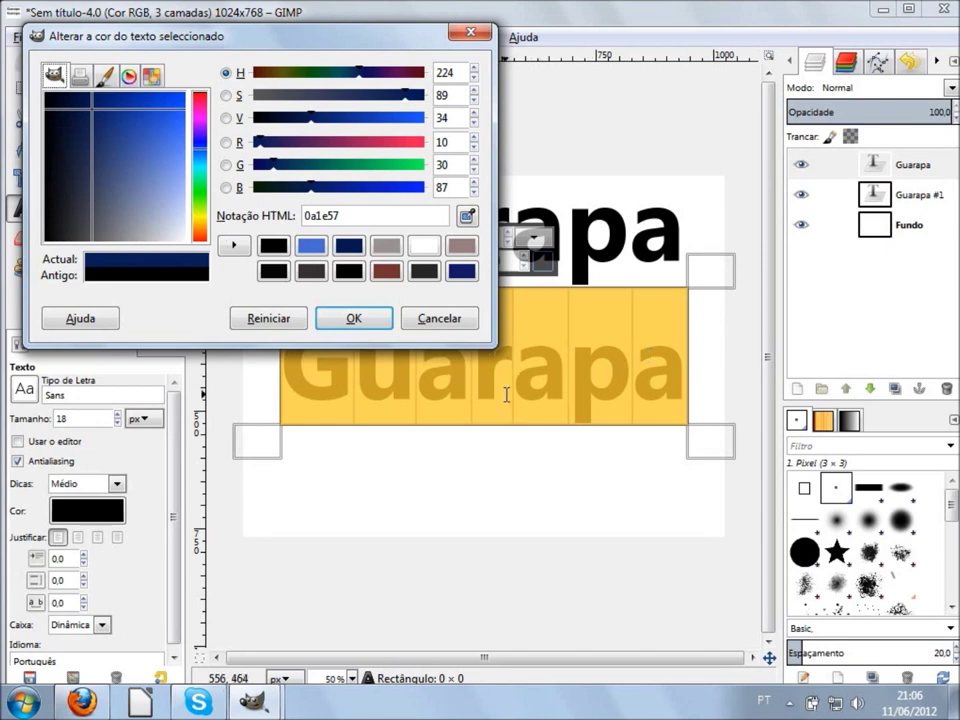
left_click(87, 104)
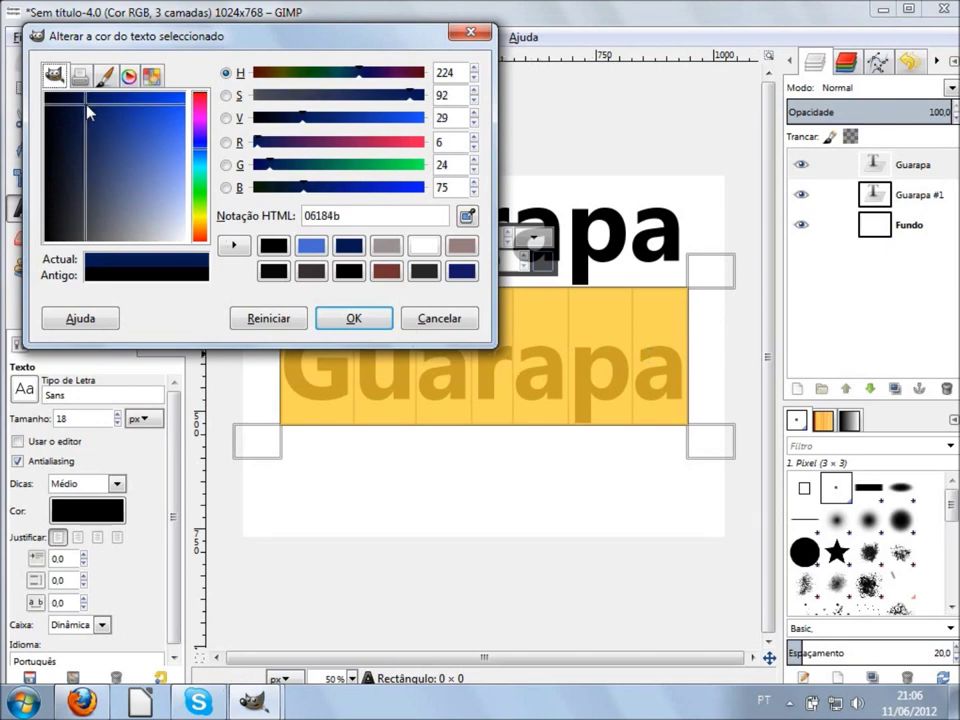
left_click(358, 320)
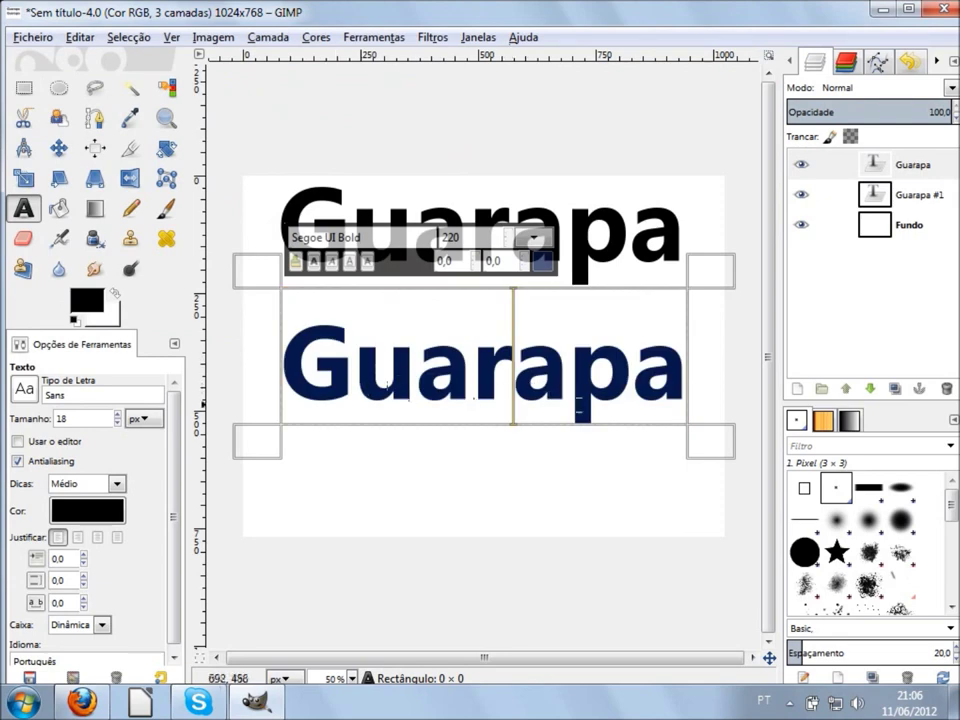
key("Escape")
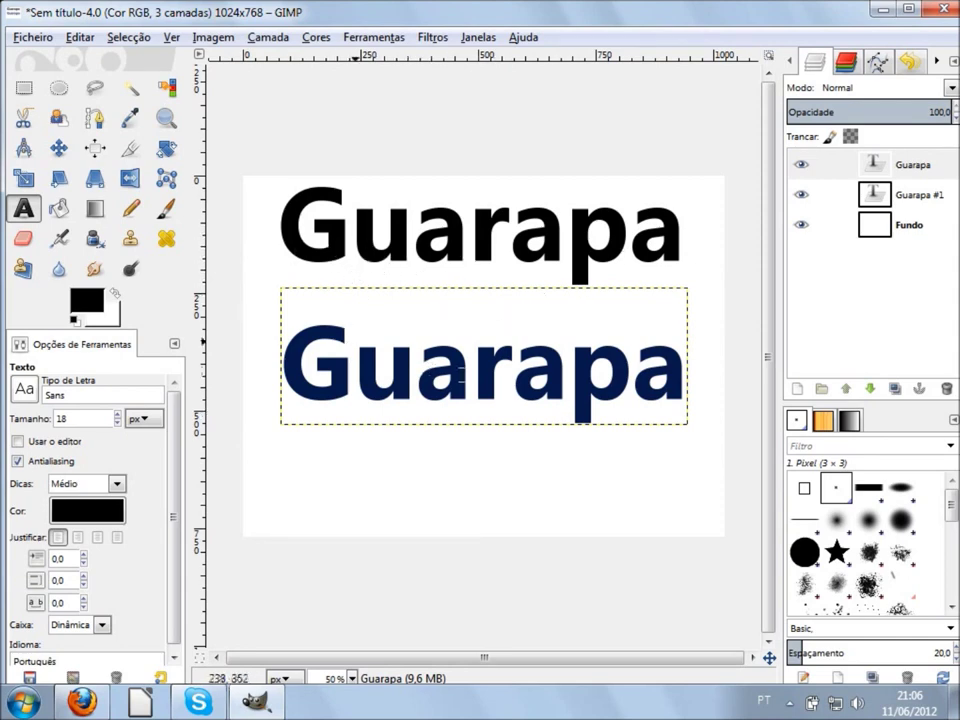
Duplicate the navy Guarapa layer as Guarapa #2, undo a trial move, and zoom to 100%.
left_click(900, 175)
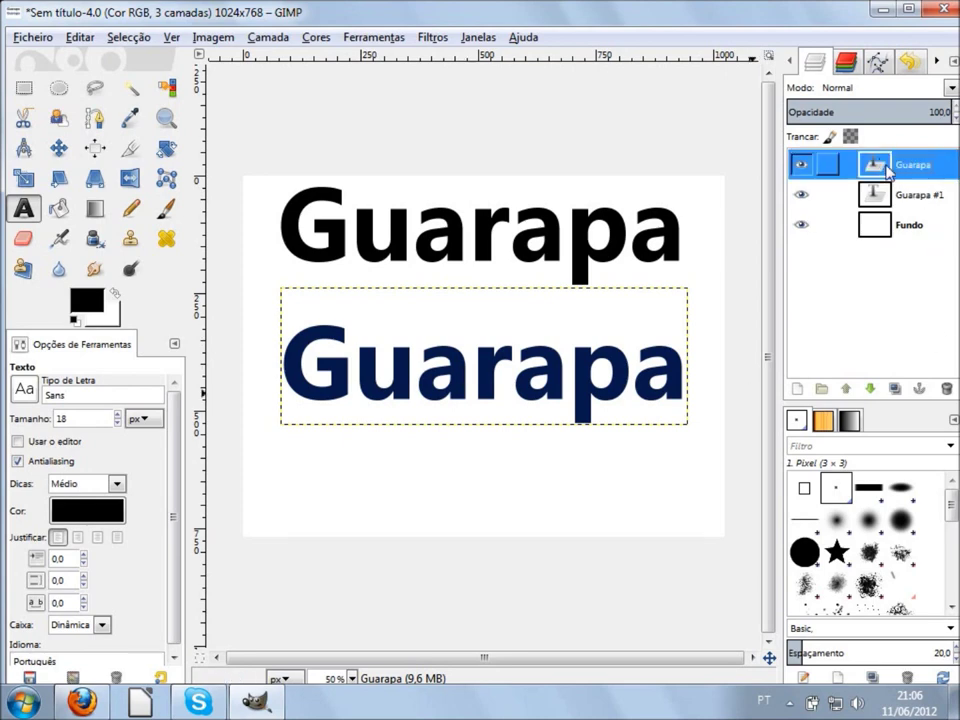
right_click(889, 173)
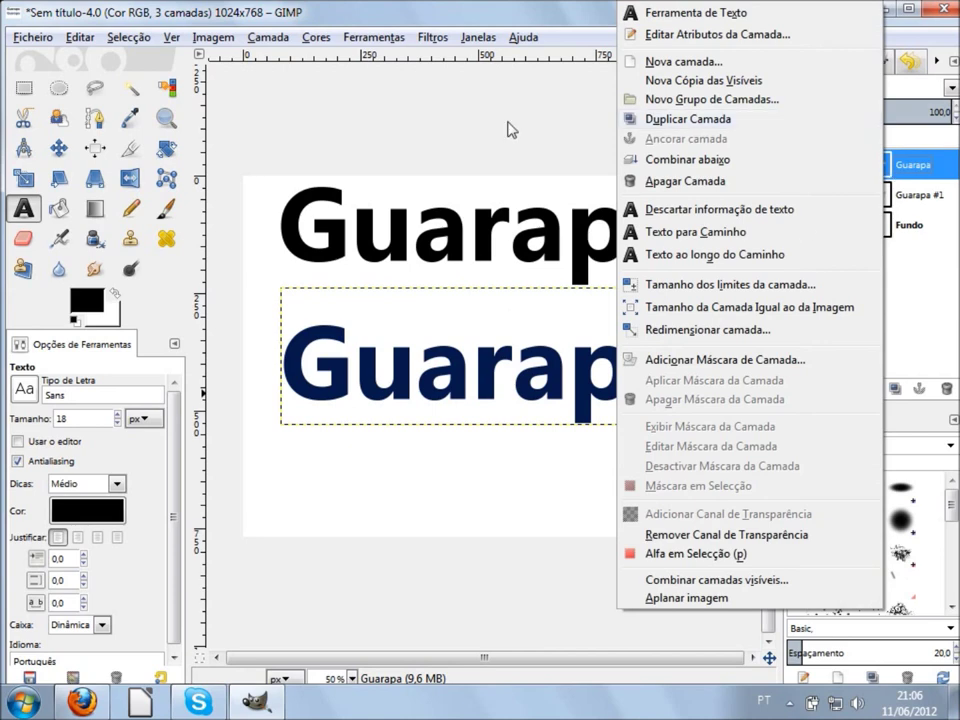
left_click(720, 120)
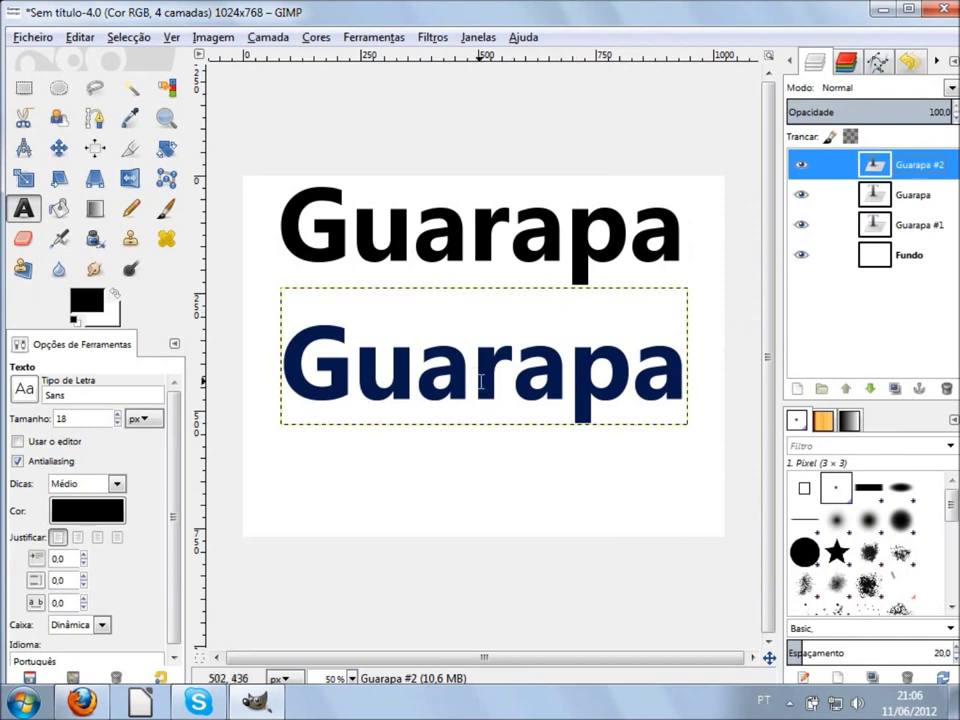
key("m")
mouse_move(503, 371)
left_mouse_down()
mouse_move(475, 450)
mouse_move(505, 460)
left_mouse_up()
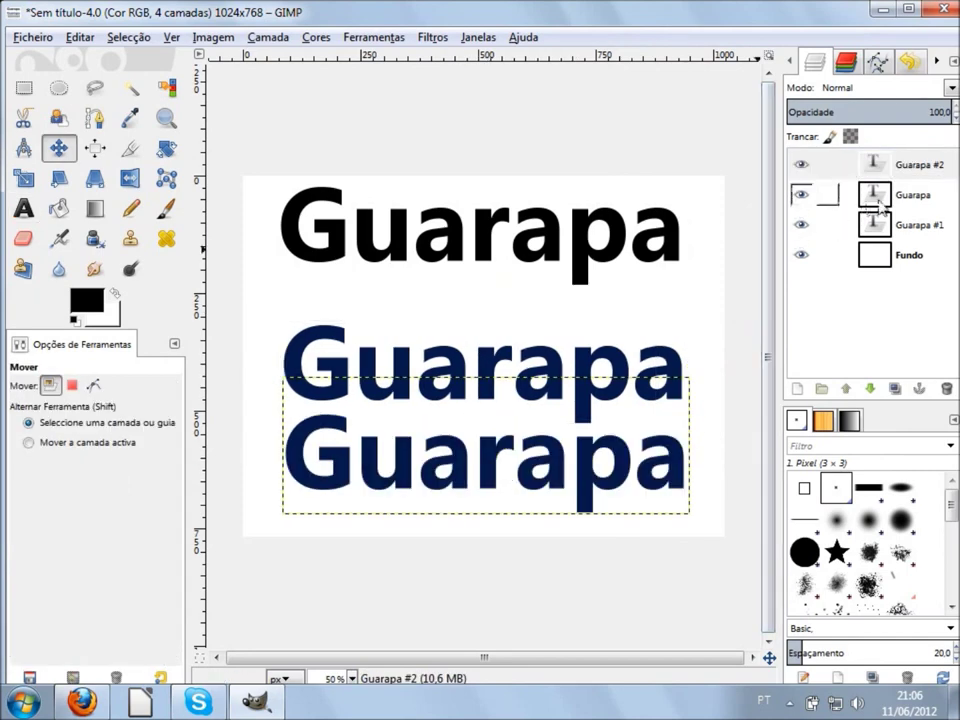
key("ctrl+z")
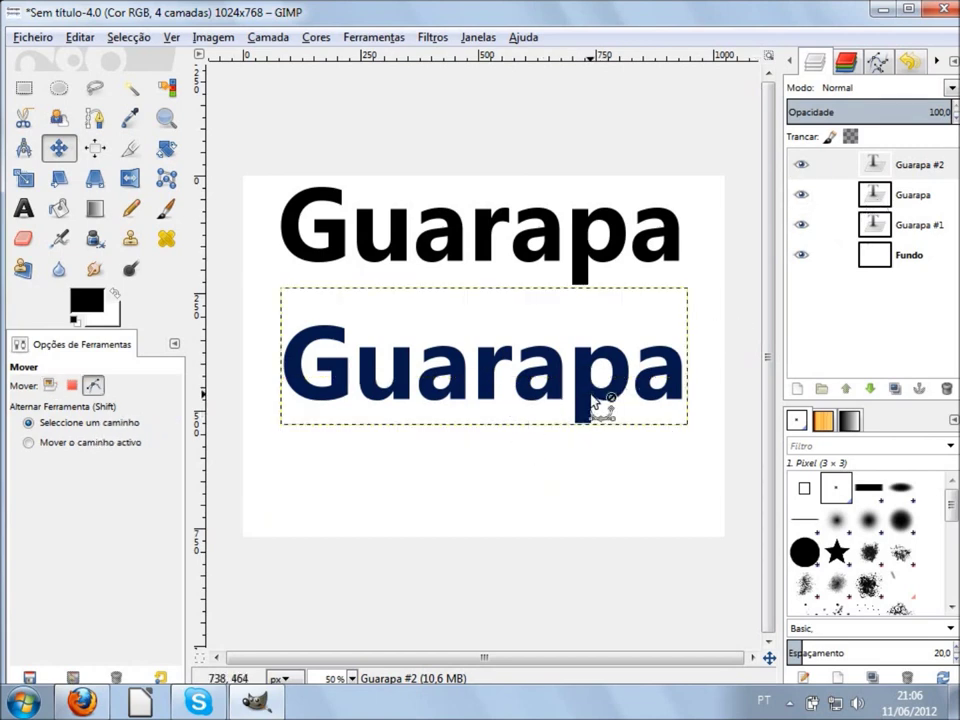
key("1")
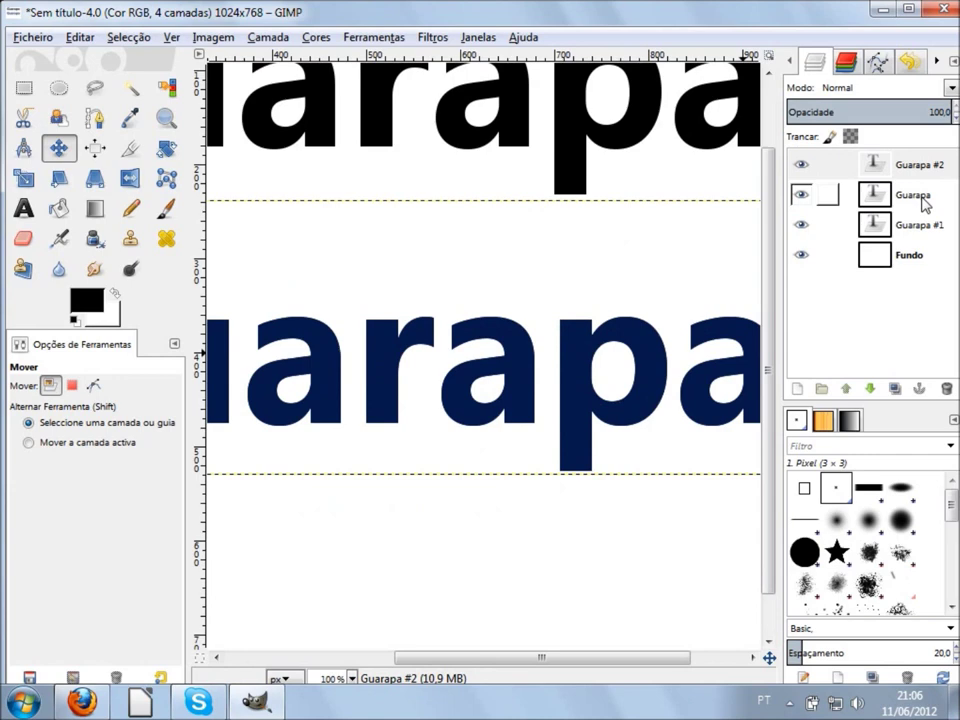
Recolour all of the Guarapa #2 text to bright blue 446de1.
scroll(489, 386, "down", 1)
scroll(470, 380, "down", 2)
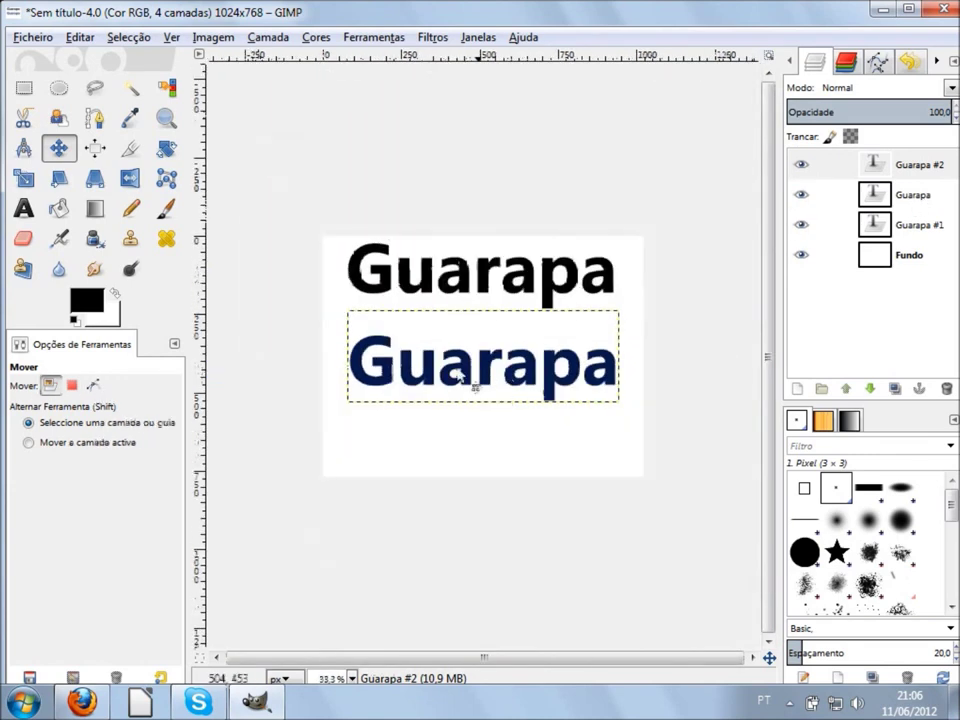
scroll(461, 386, "up", 1)
left_click(23, 208)
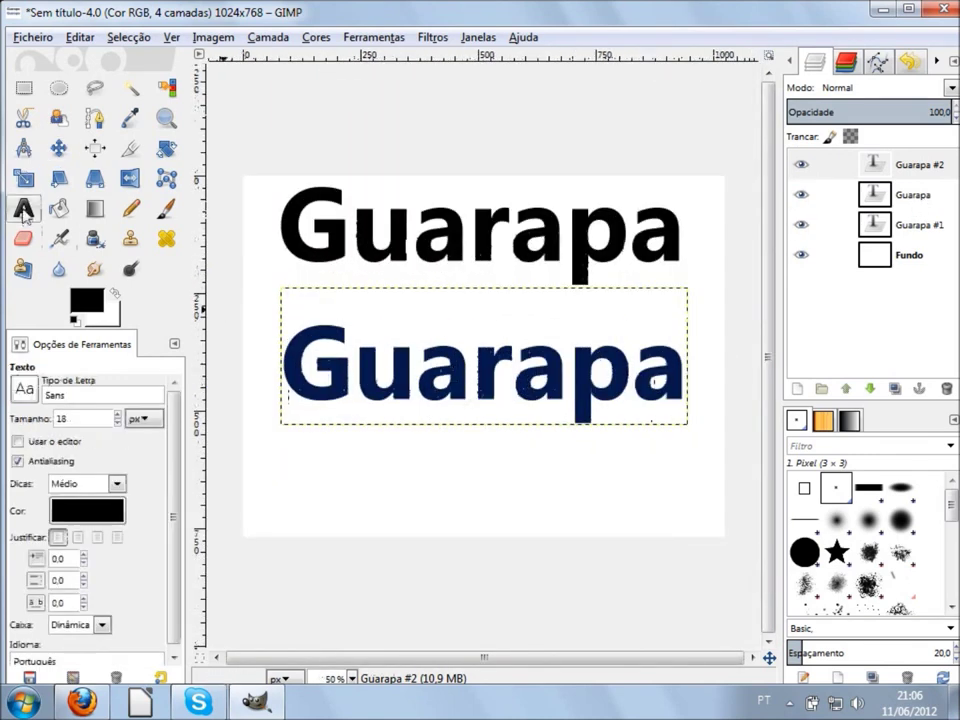
left_click(480, 372)
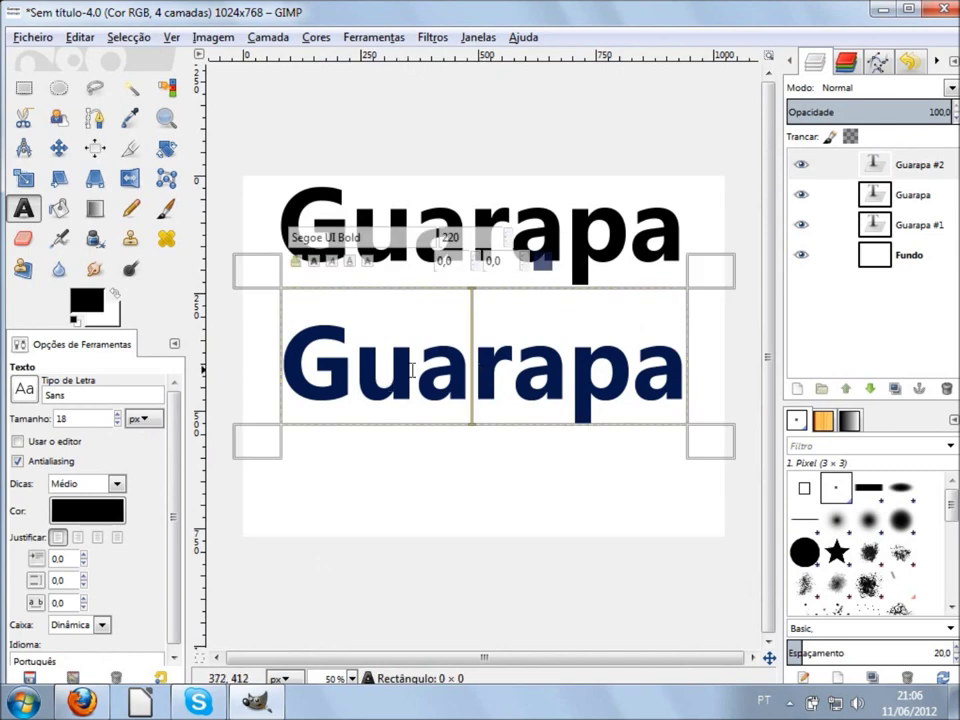
key("ctrl+a")
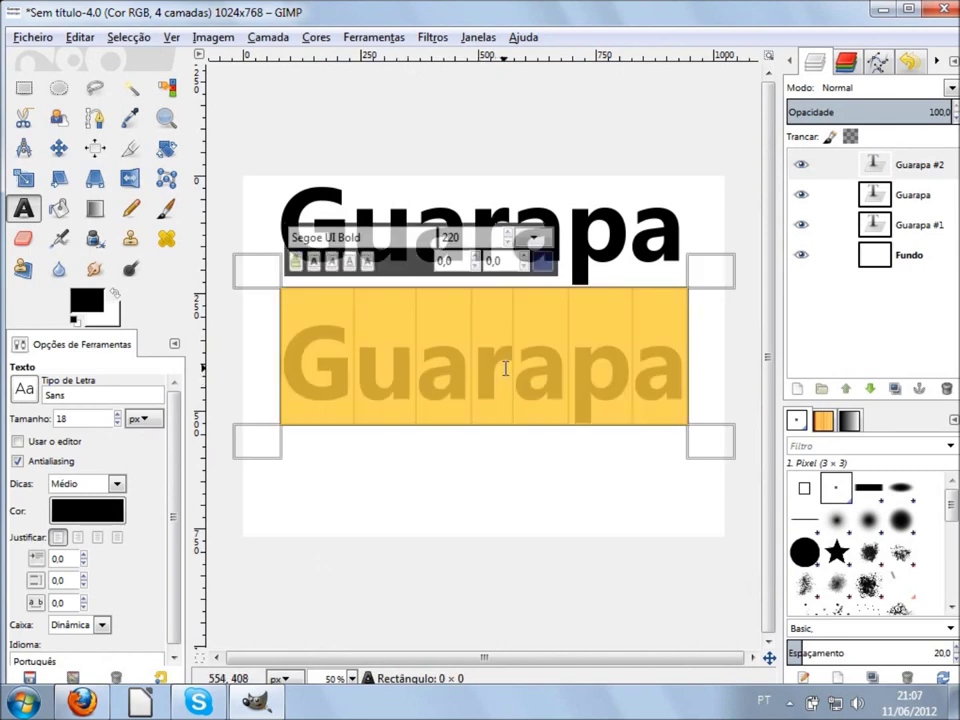
left_click(545, 268)
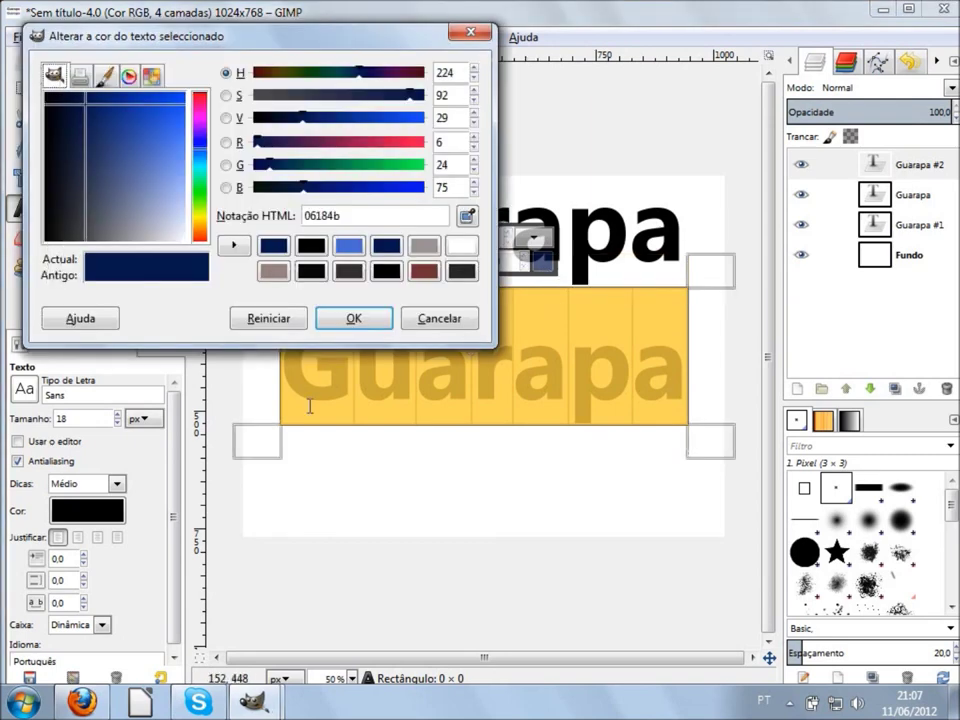
left_click(145, 137)
left_click_drag(149, 139, 170, 139)
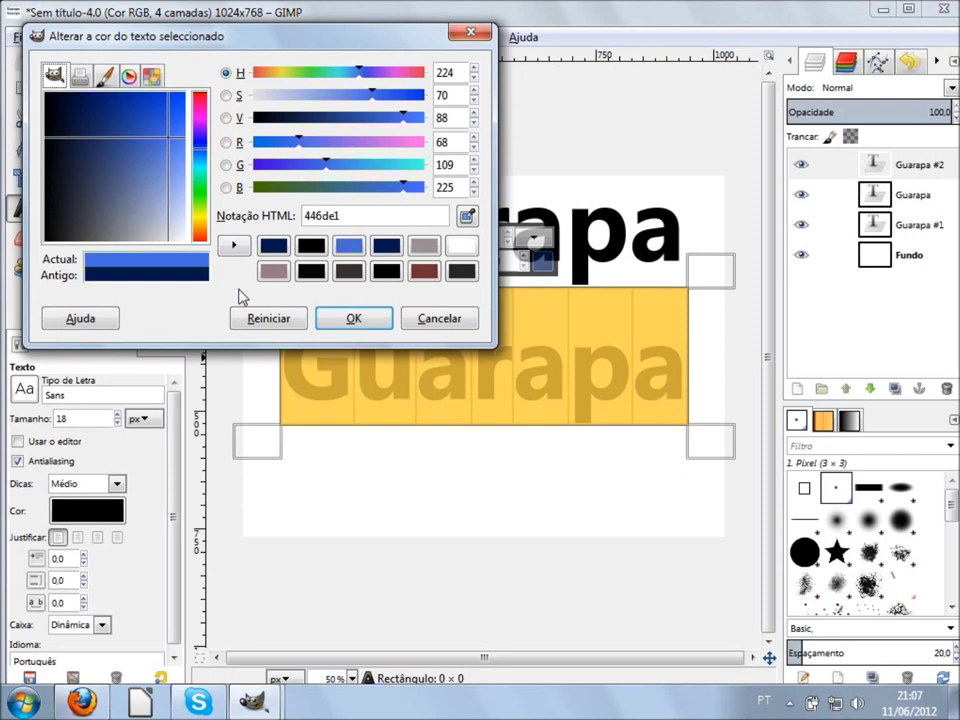
left_click(377, 317)
left_click(580, 380)
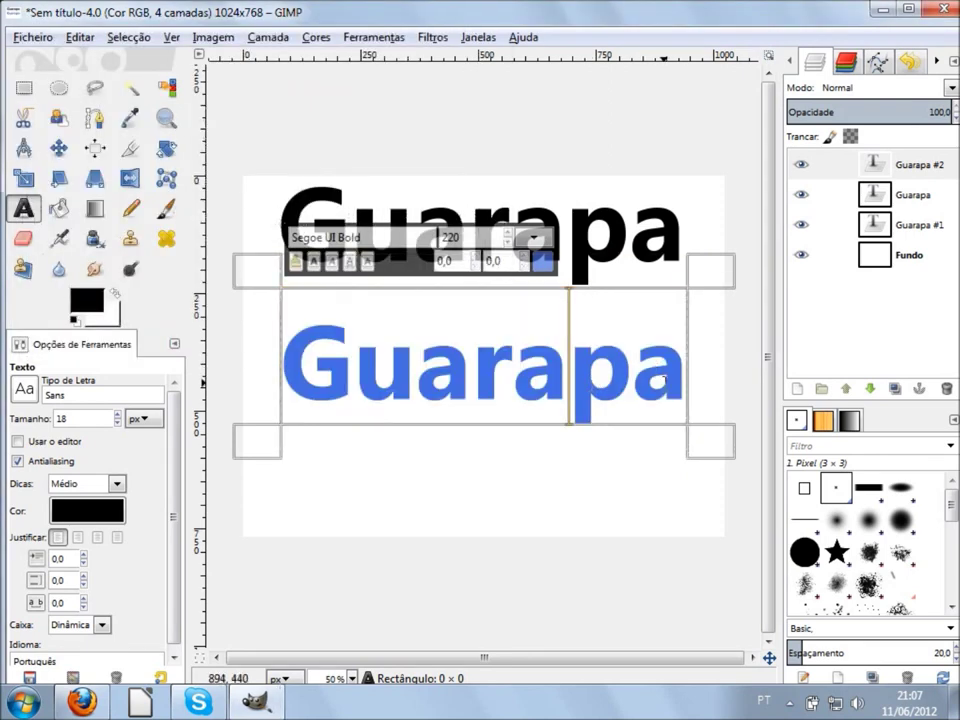
Switch to the Move tool and zoom to about 300% on the blue Guarapa letters.
scroll(662, 380, "up", 2, "ctrl")
scroll(658, 381, "up", 1, "ctrl")
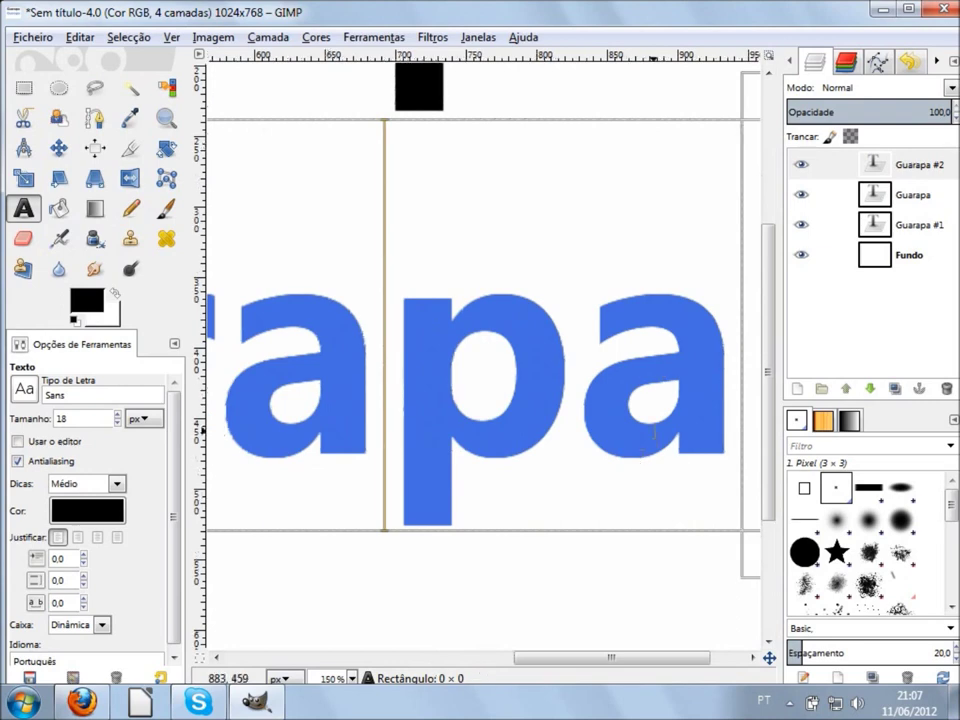
scroll(606, 430, "down", 1, "ctrl")
scroll(588, 422, "down", 1, "ctrl")
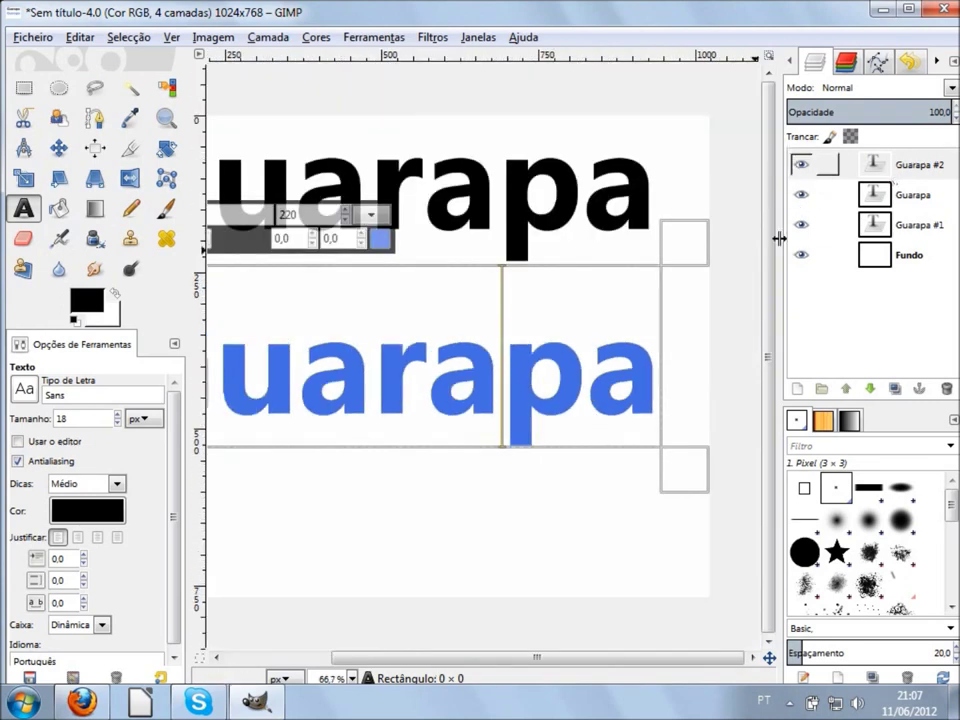
scroll(490, 415, "down", 2, "ctrl")
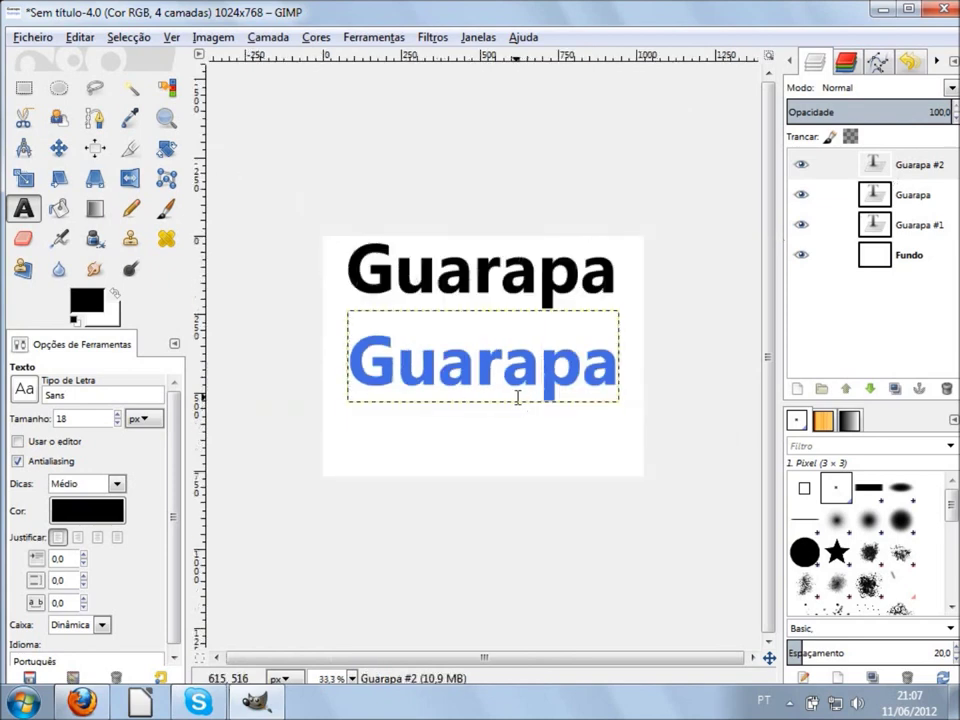
key("m")
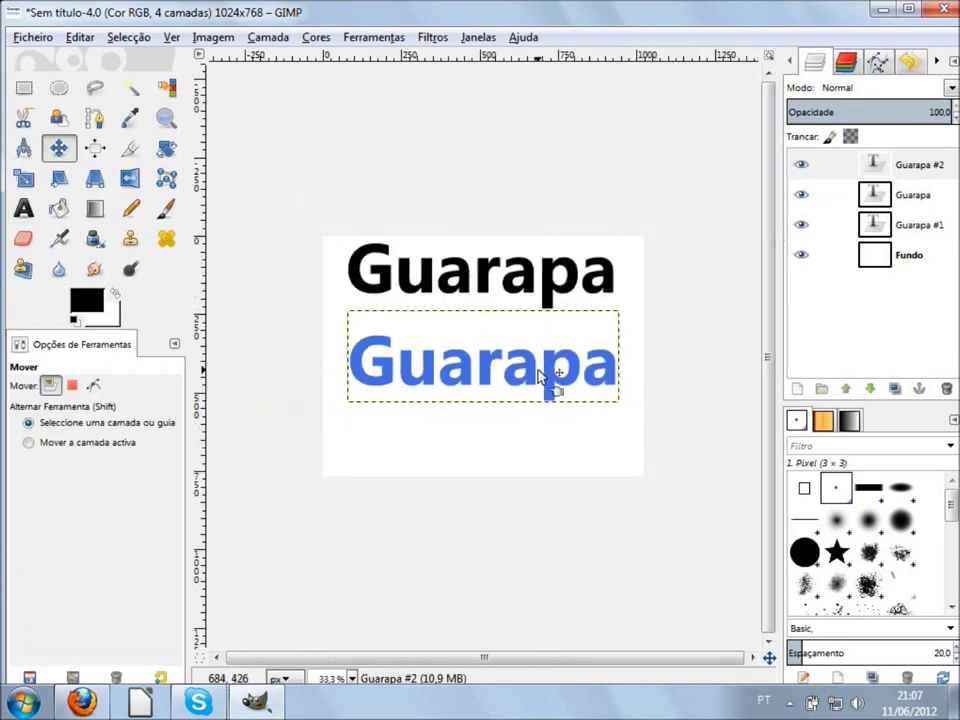
scroll(547, 375, "up", 1, "ctrl")
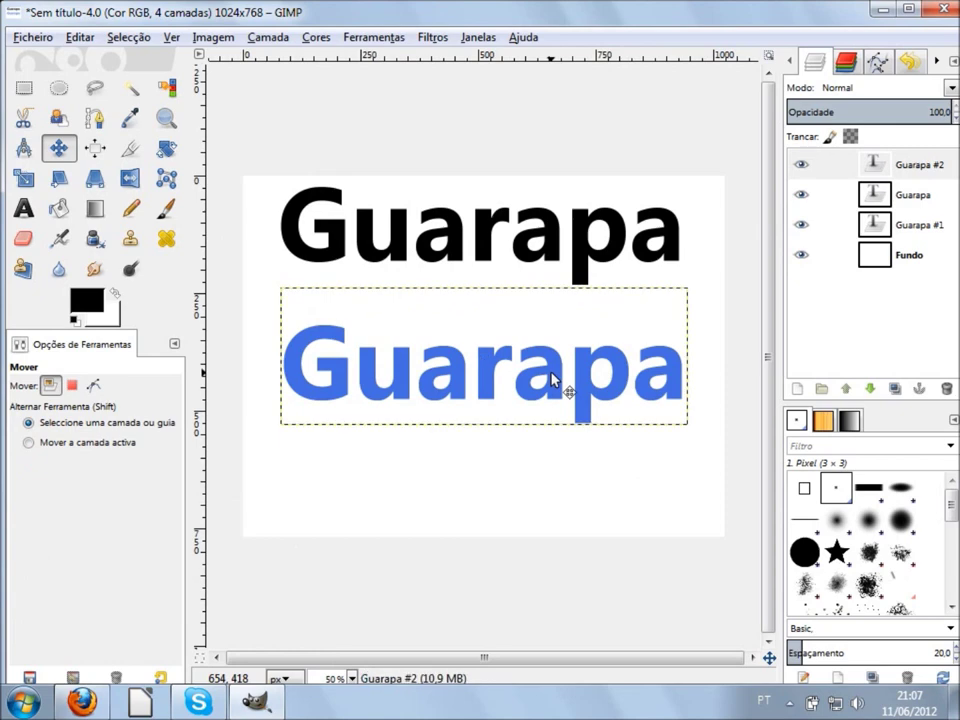
scroll(551, 378, "up", 2, "ctrl")
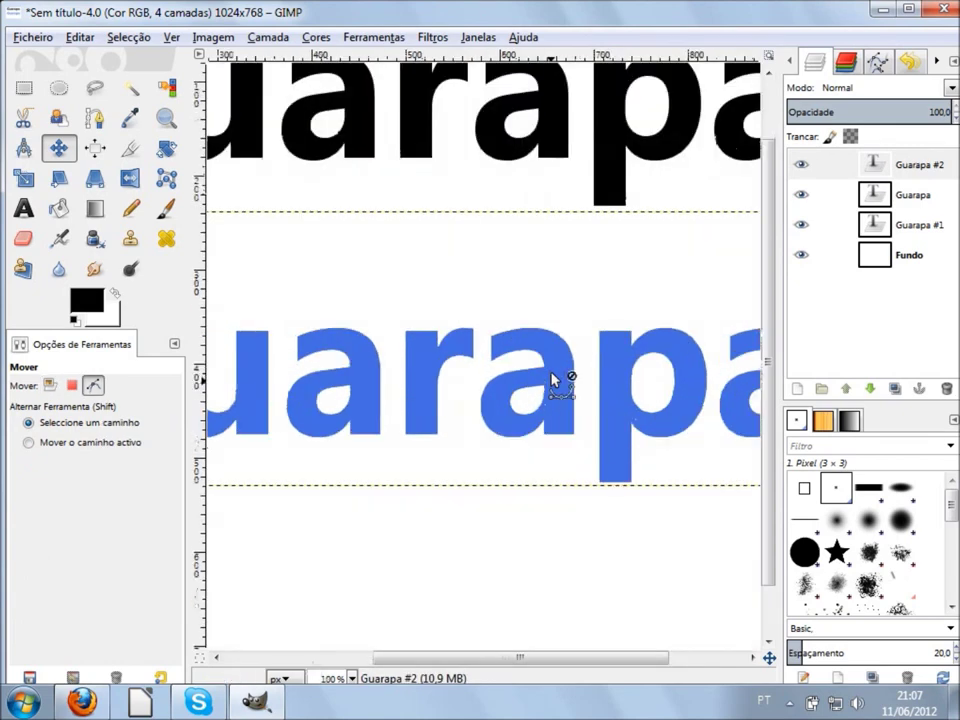
scroll(553, 379, "up", 1, "ctrl")
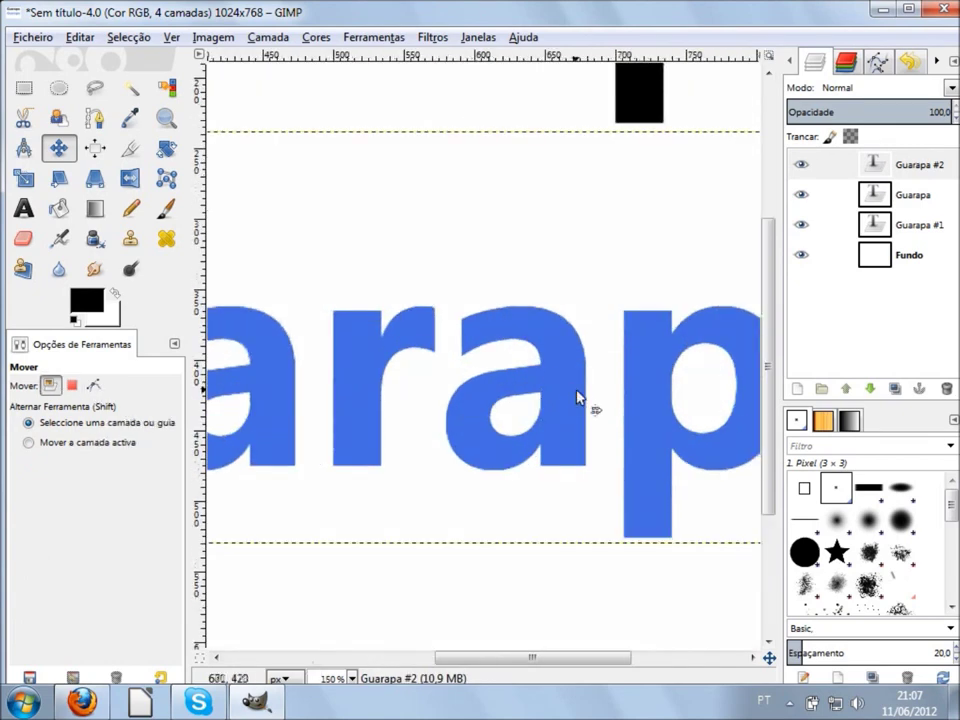
scroll(594, 487, "up", 1, "ctrl")
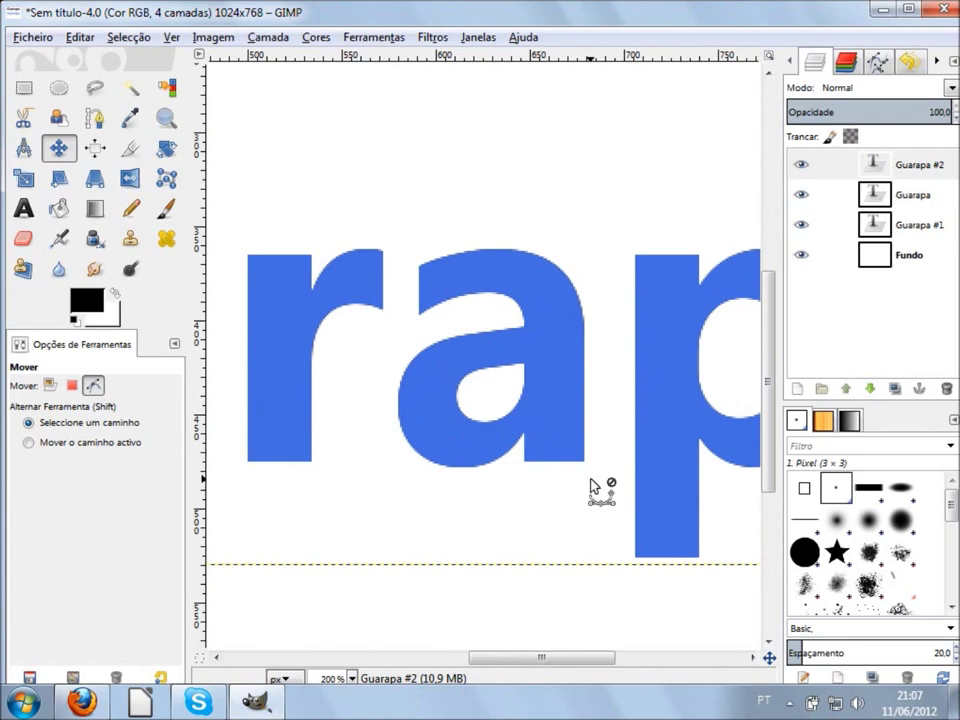
scroll(592, 486, "up", 1, "ctrl")
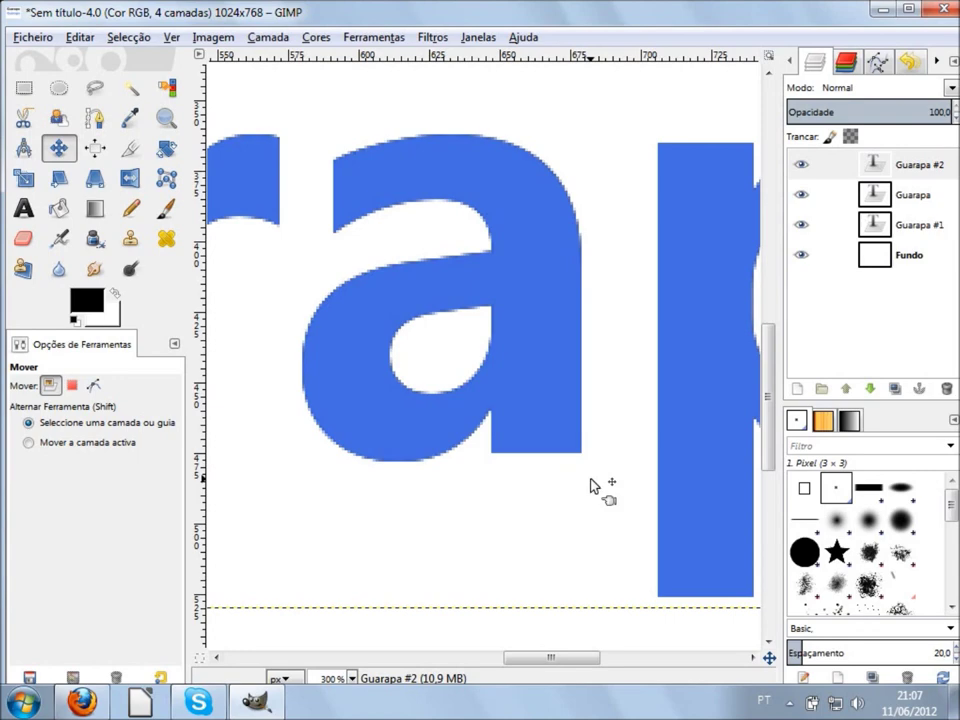
Nudge Guarapa #2 one pixel left, zoom to check the navy edge, and select its layer.
key("Left")
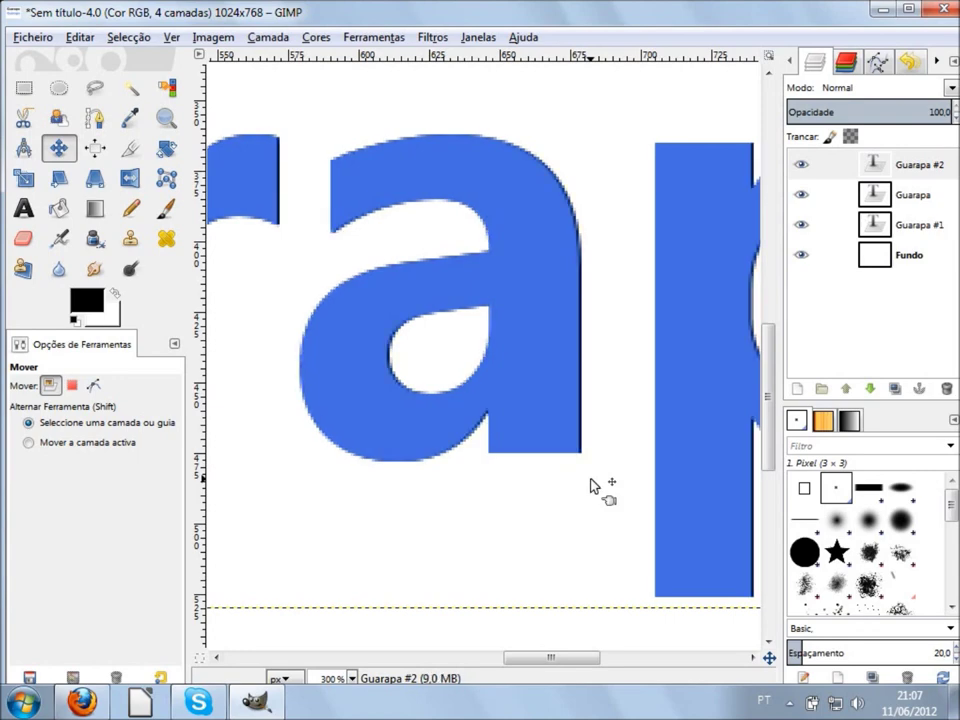
scroll(590, 480, "up", 2, "ctrl")
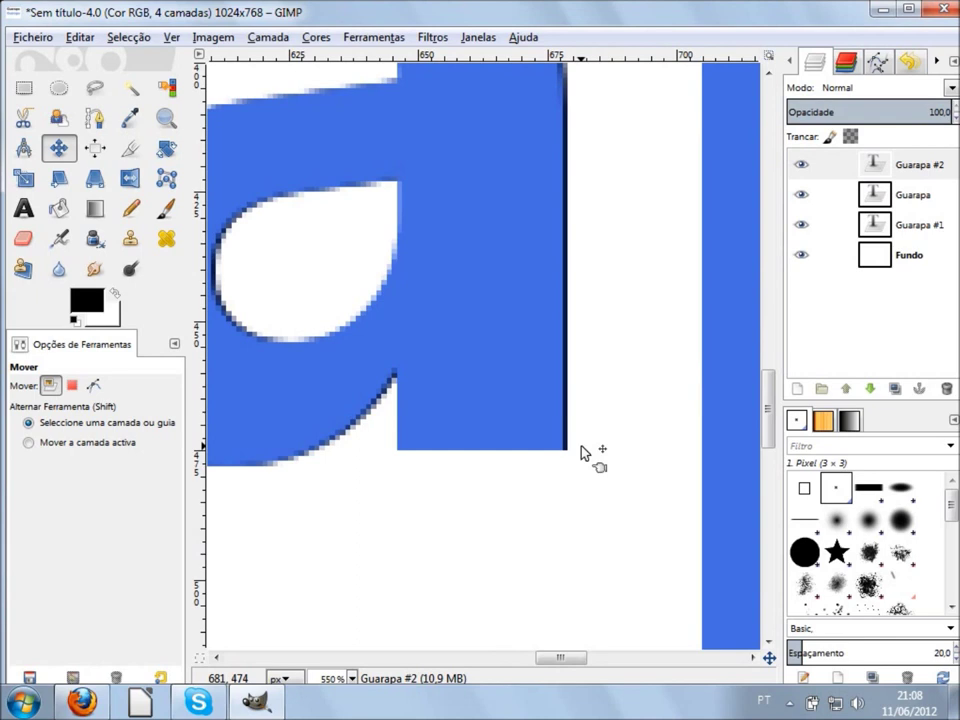
scroll(580, 452, "down", 2, "ctrl")
scroll(580, 452, "down", 1, "ctrl")
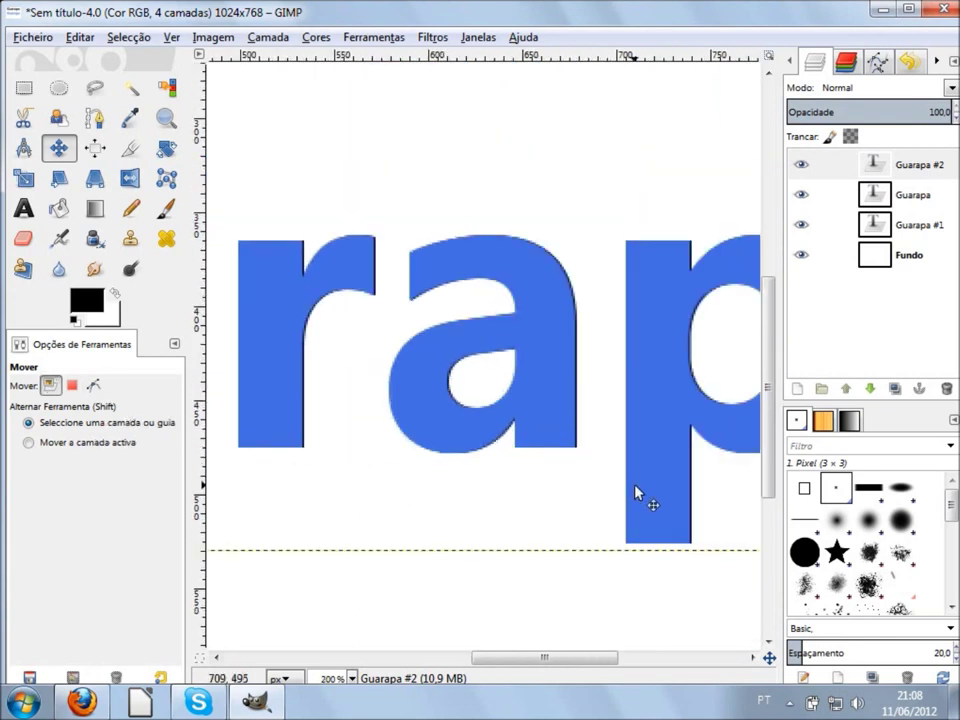
scroll(543, 472, "up", 1, "ctrl")
scroll(543, 472, "up", 3, "ctrl")
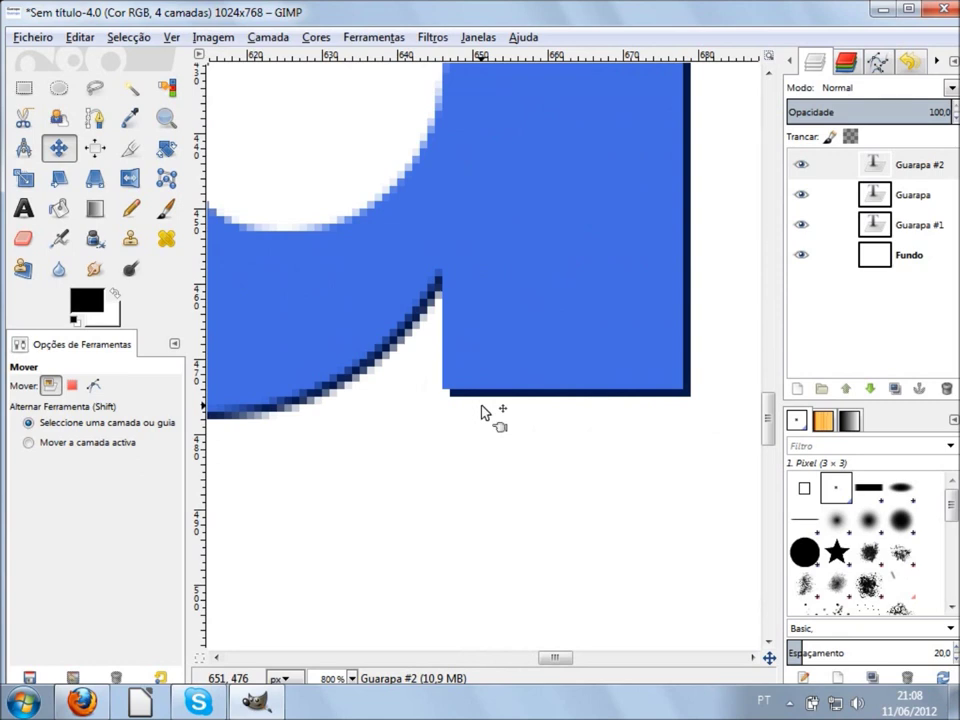
scroll(482, 412, "down", 2, "ctrl")
scroll(485, 412, "down", 2, "ctrl")
scroll(492, 413, "down", 3, "ctrl")
scroll(489, 413, "down", 1, "ctrl")
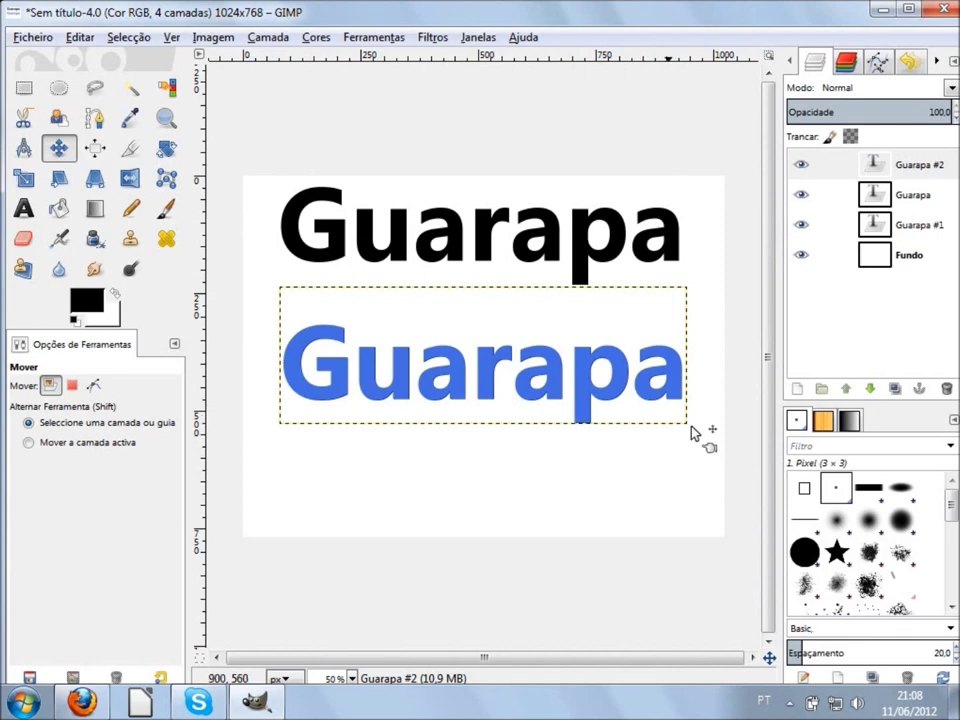
left_click(902, 166)
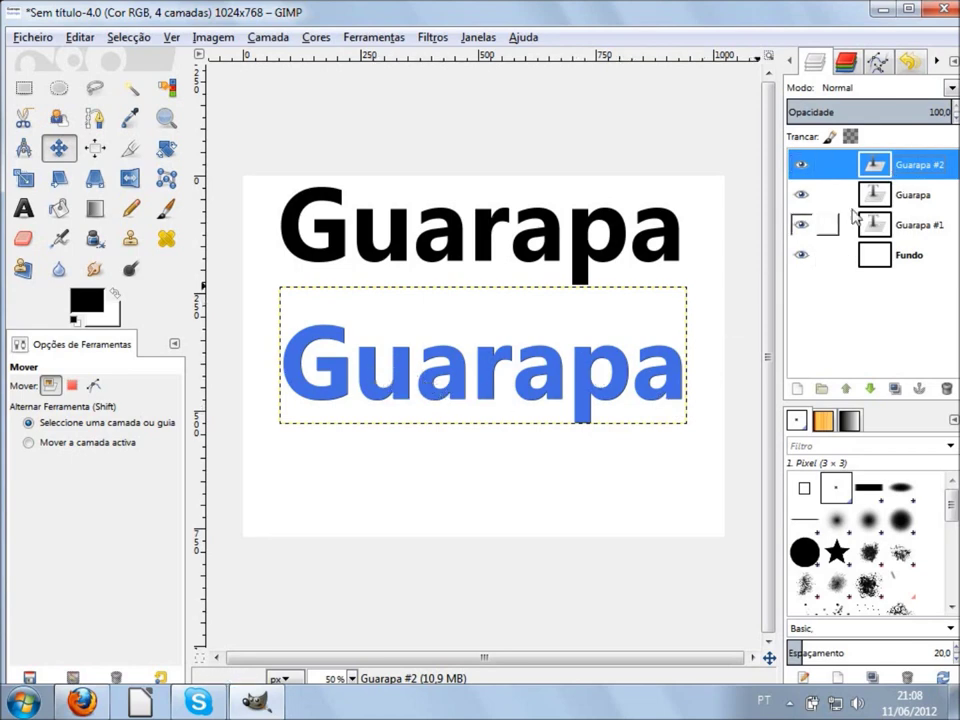
Merge Guarapa #2 down into the navy Guarapa layer with Combinar abaixo; the text shifts slightly.
right_click(887, 168)
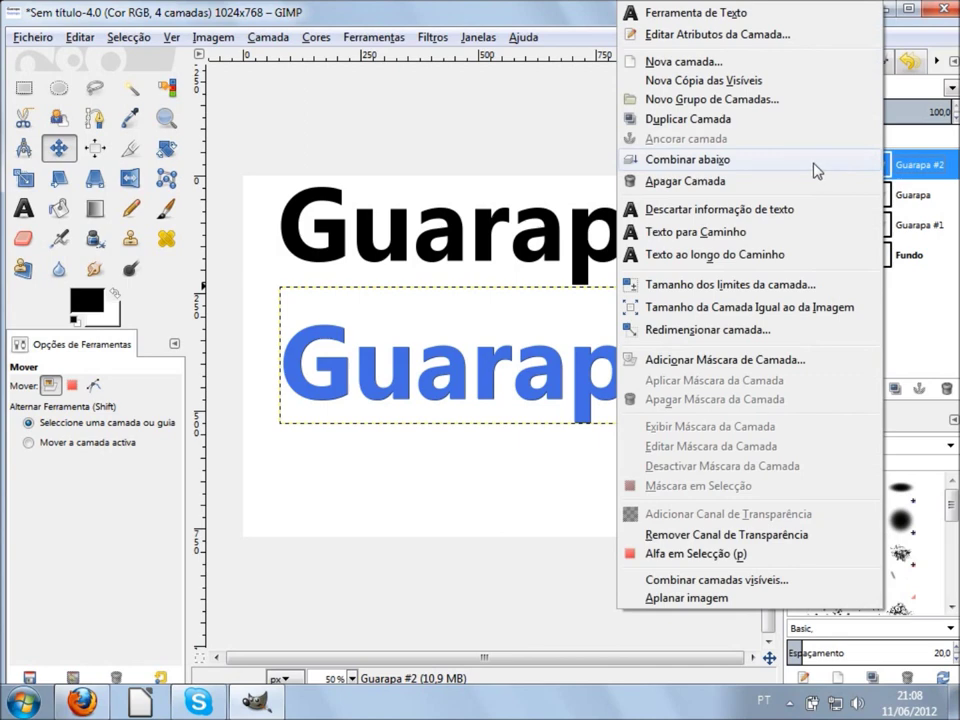
left_click(713, 162)
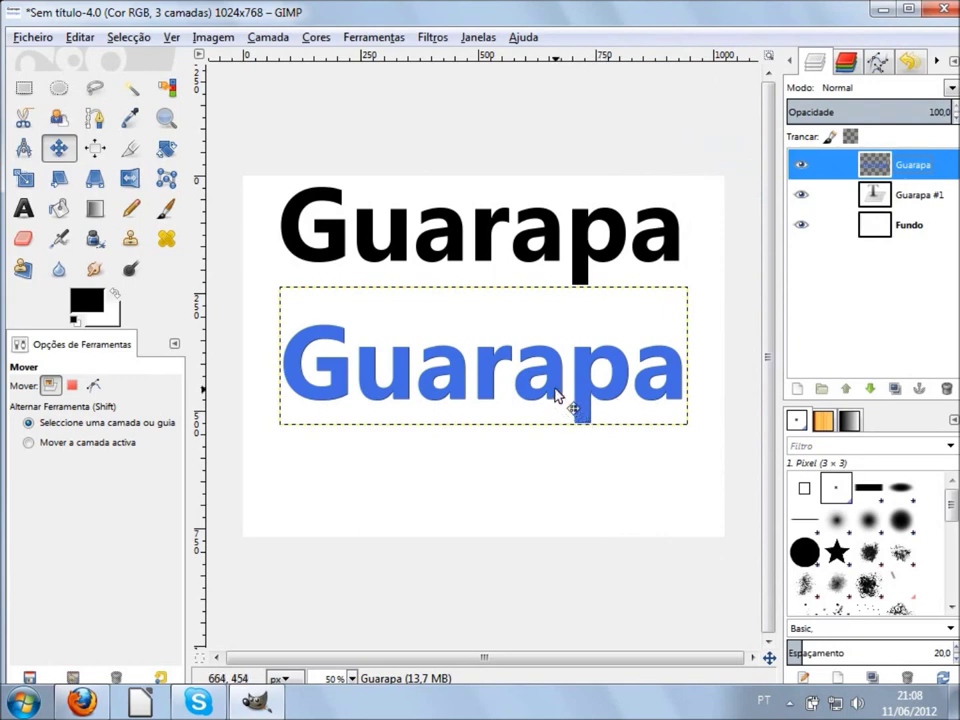
mouse_move(558, 392)
left_mouse_down()
mouse_move(547, 452)
mouse_move(435, 484)
mouse_move(388, 401)
mouse_move(534, 349)
mouse_move(589, 396)
left_mouse_up()
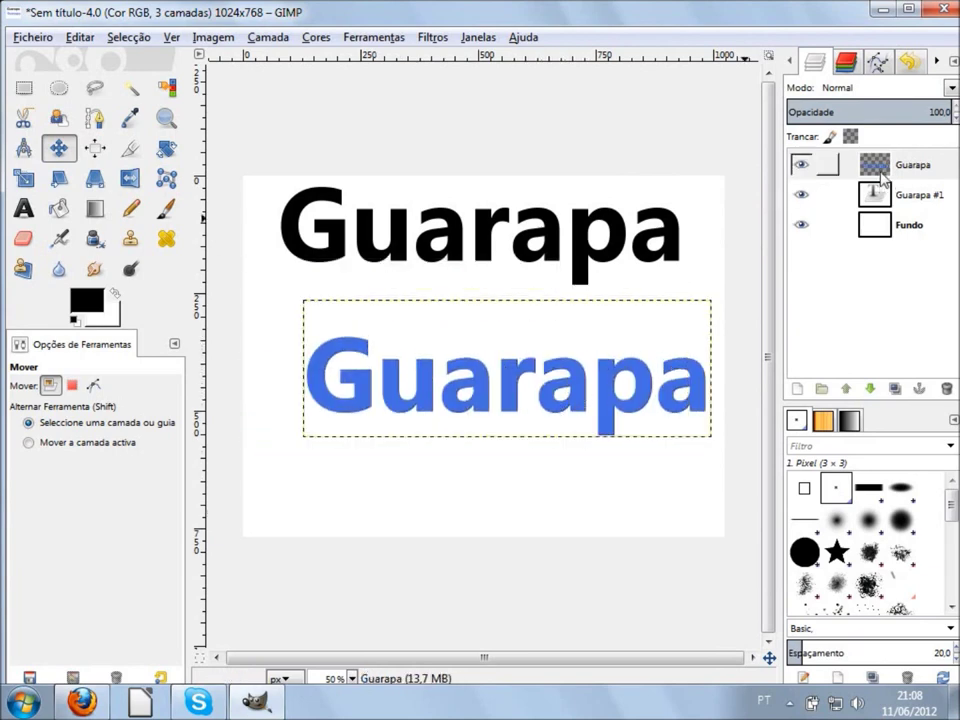
Move the merged blue Guarapa text back to its original spot and select the Guarapa layer.
key("shift+Left")
key("shift+Left")
key("shift+Up")
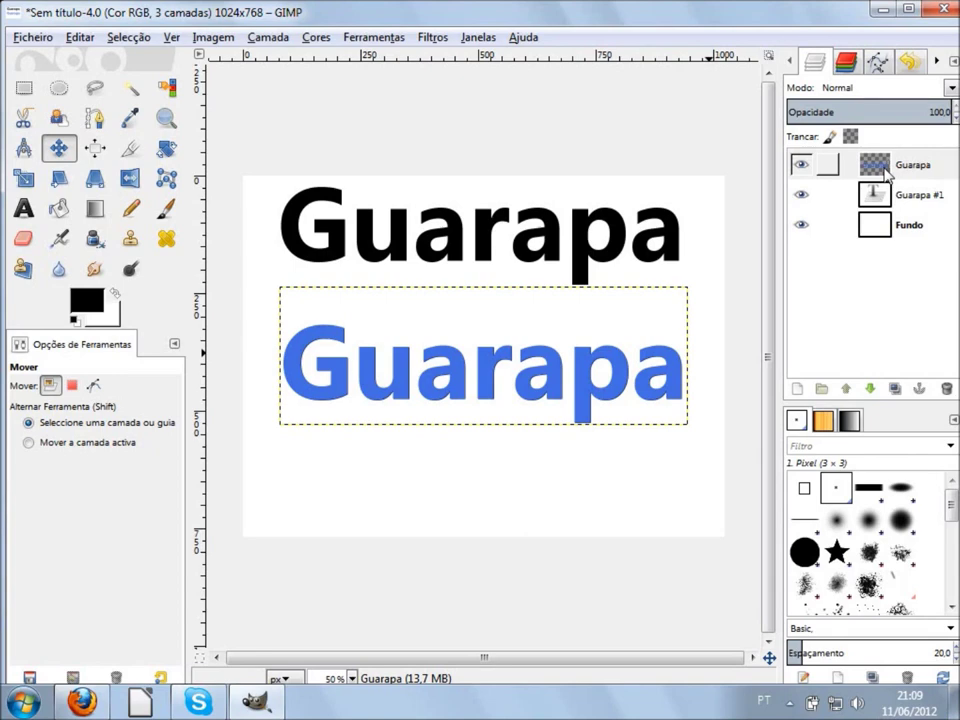
left_click(886, 170)
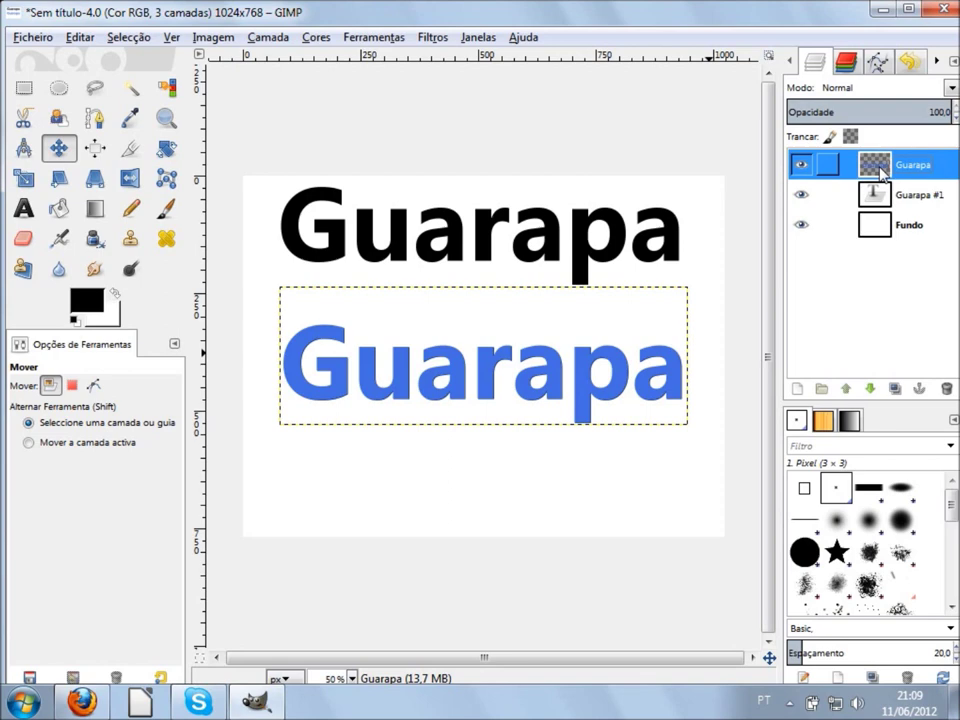
Duplicate the merged Guarapa layer three times with Duplicar Camada, undoing one accidental shift.
right_click(882, 172)
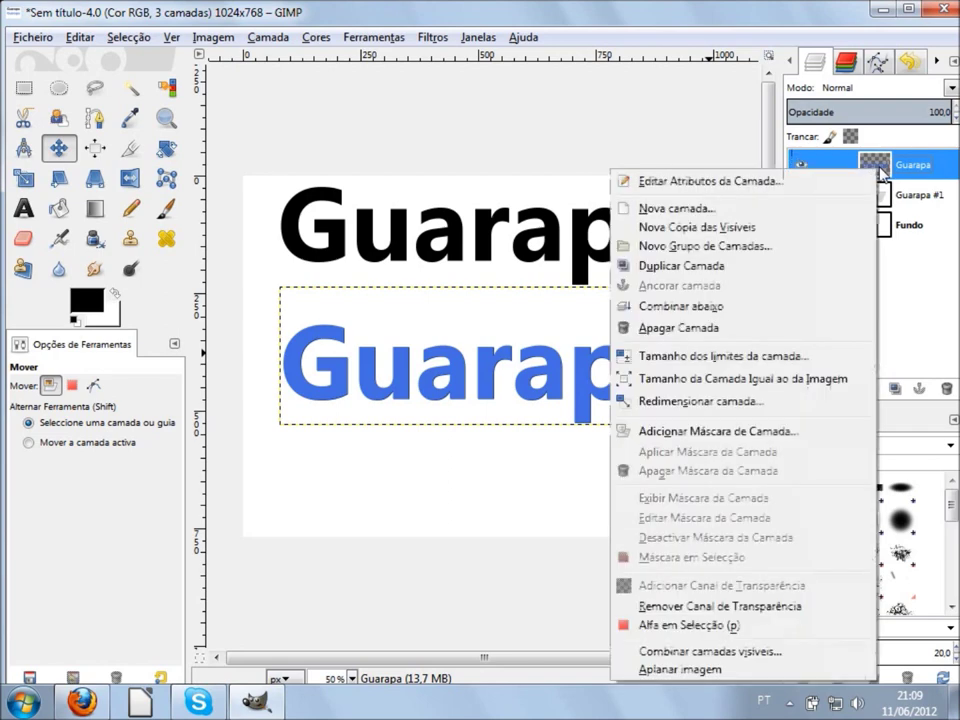
left_click(681, 265)
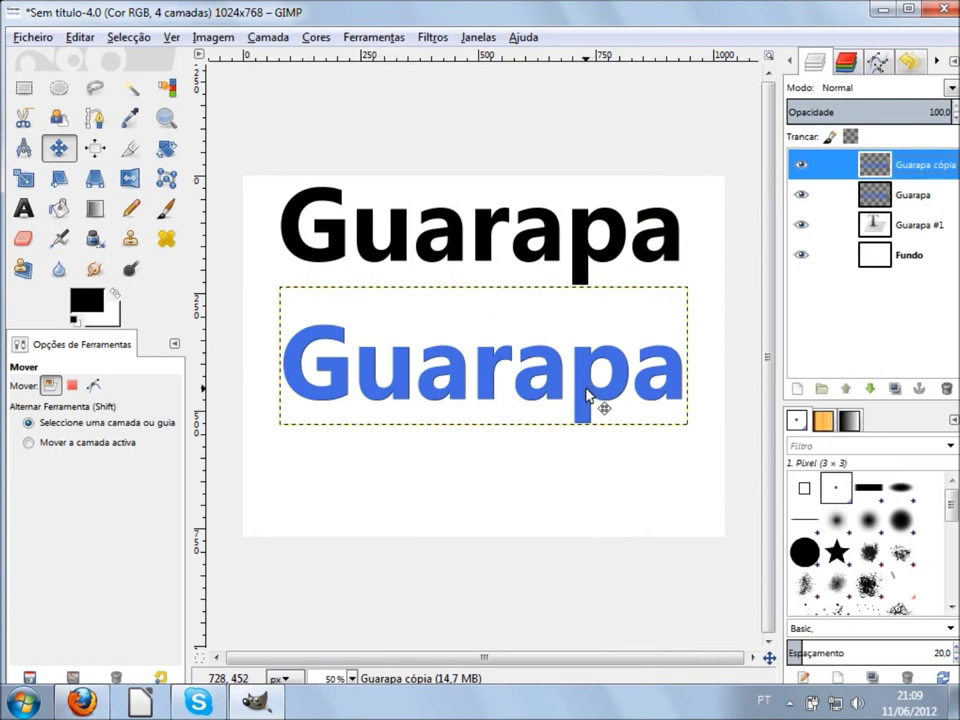
left_click(589, 398)
key("ctrl+z")
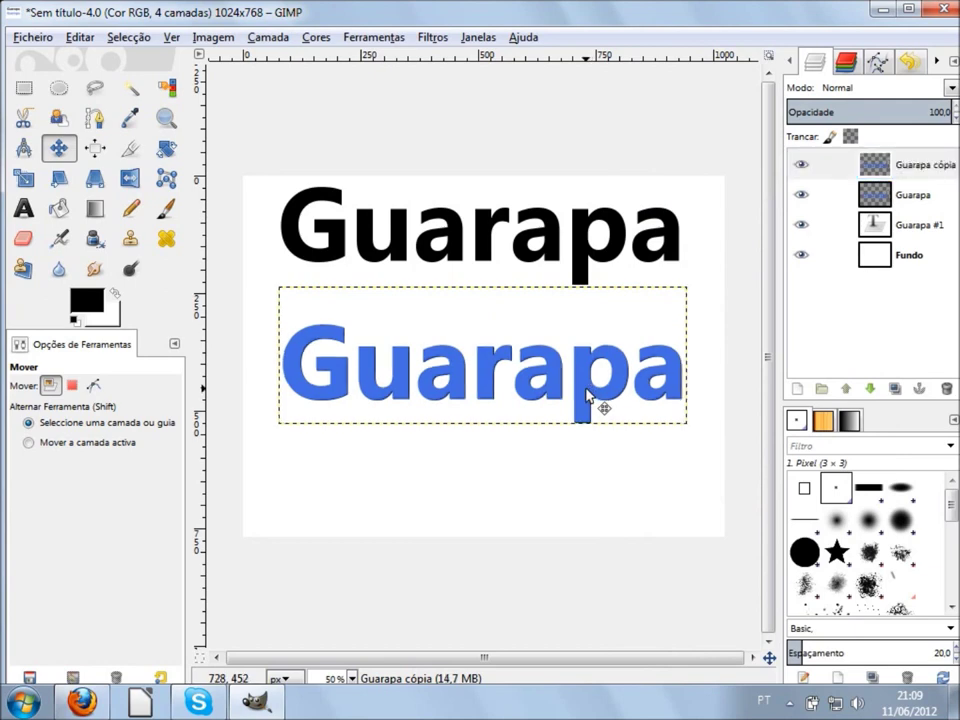
left_click(903, 167)
right_click(903, 167)
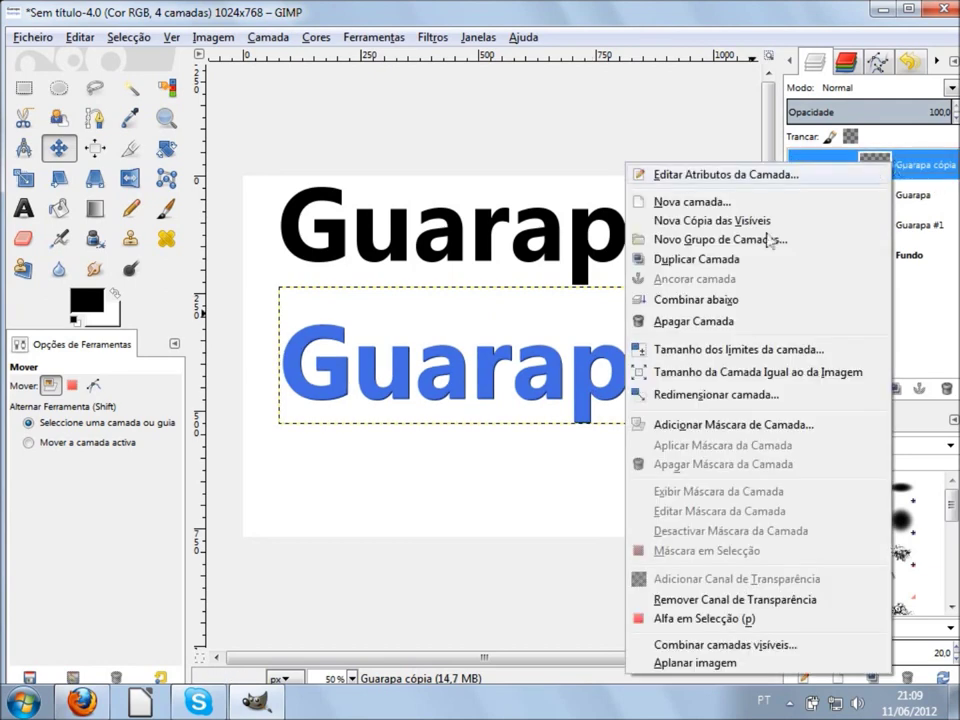
left_click(705, 262)
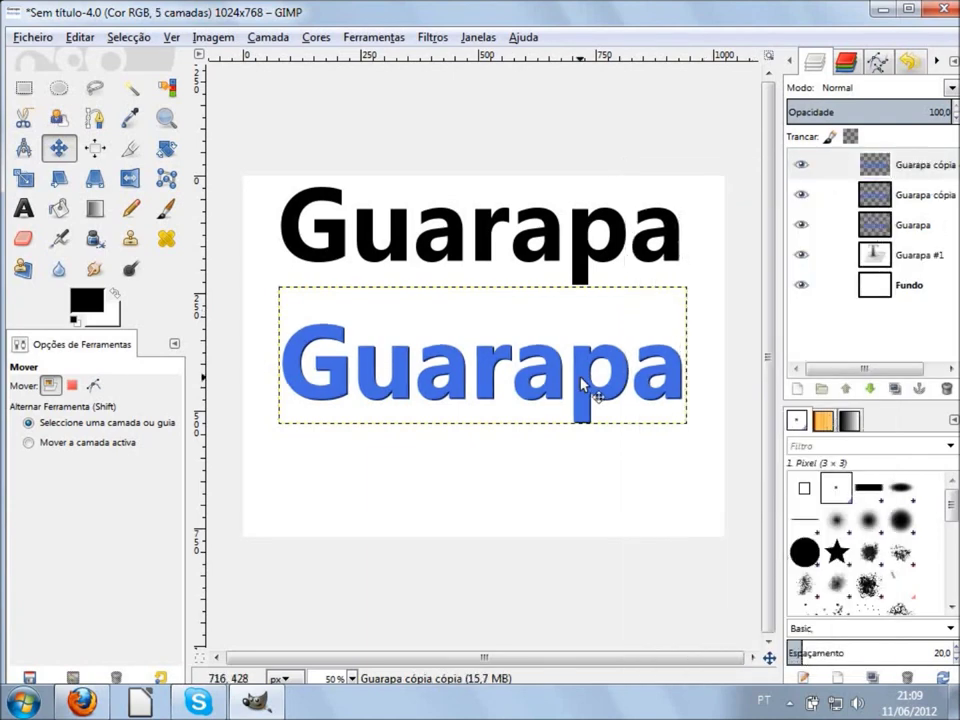
left_click(903, 166)
right_click(868, 166)
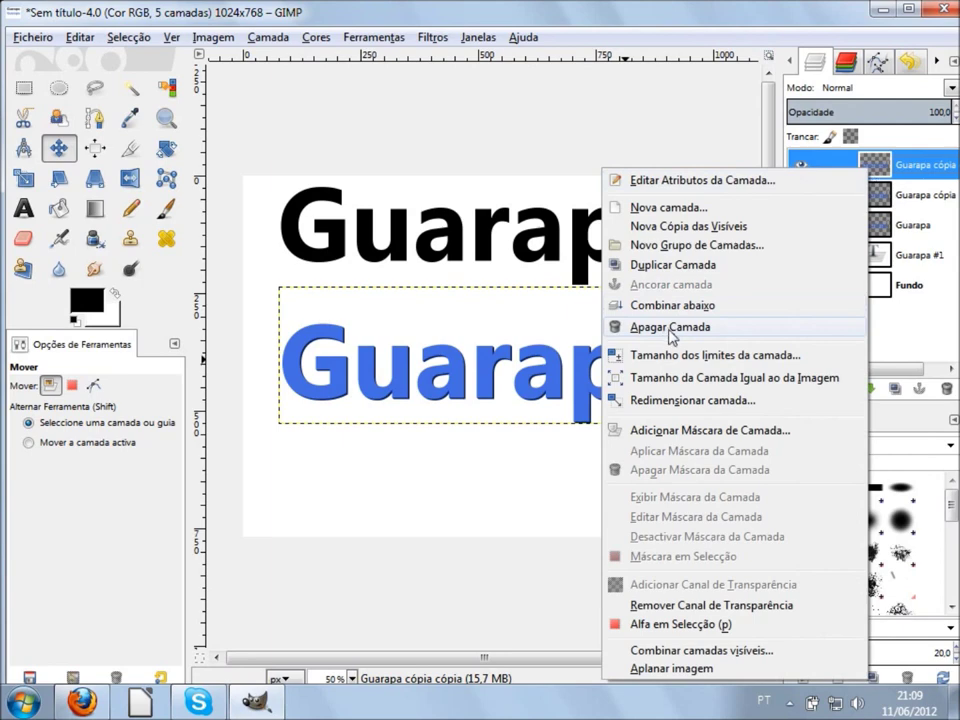
left_click(677, 266)
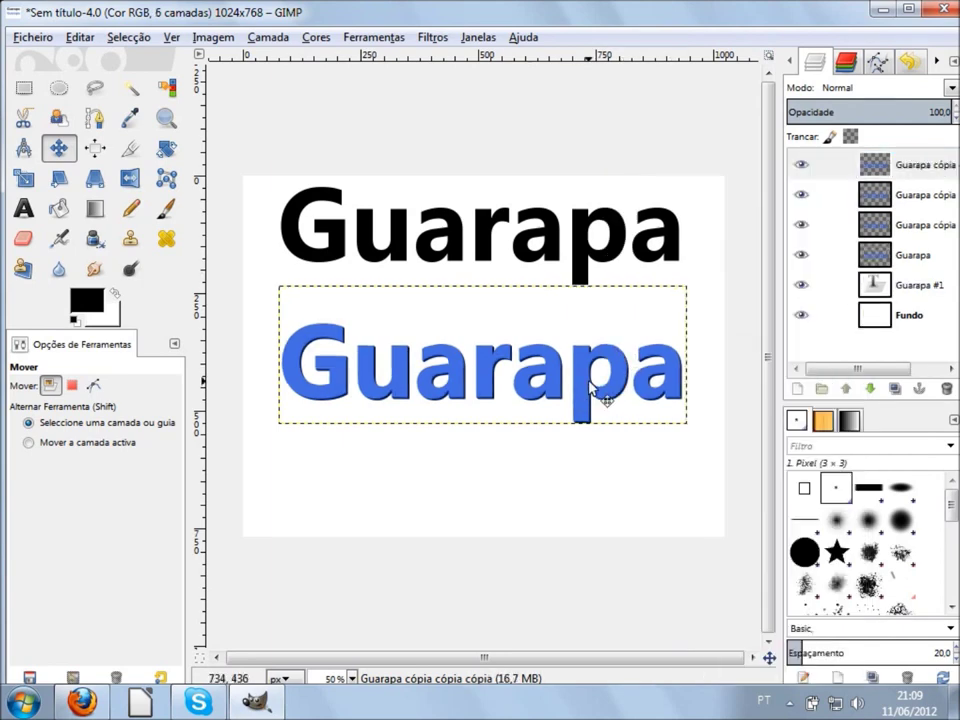
scroll(592, 392, "up", 2)
scroll(634, 439, "up", 2)
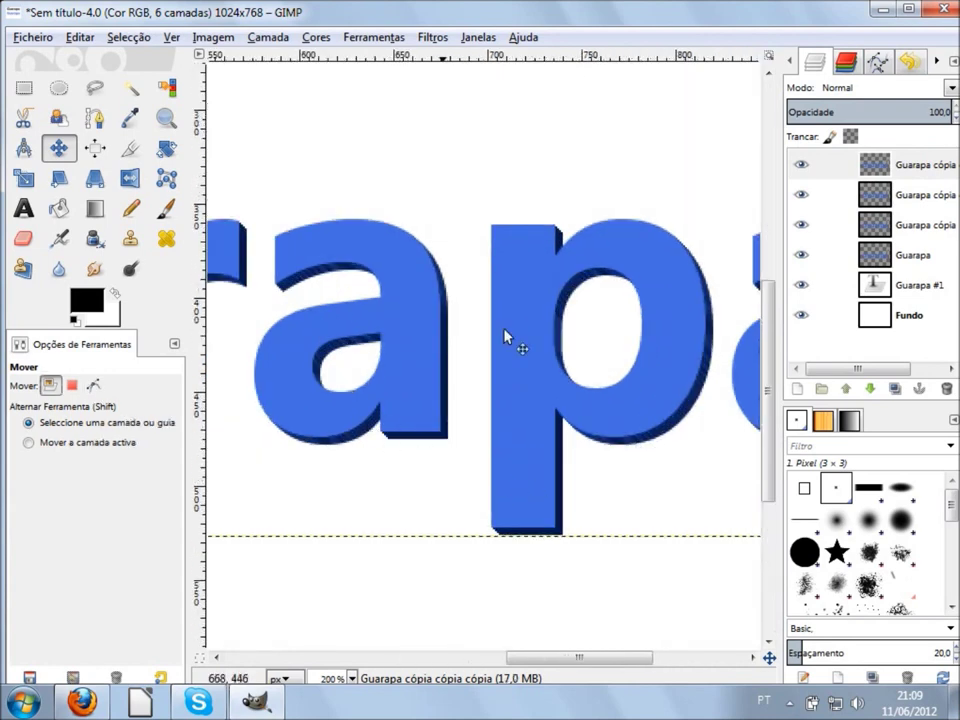
left_click(884, 172)
right_click(884, 172)
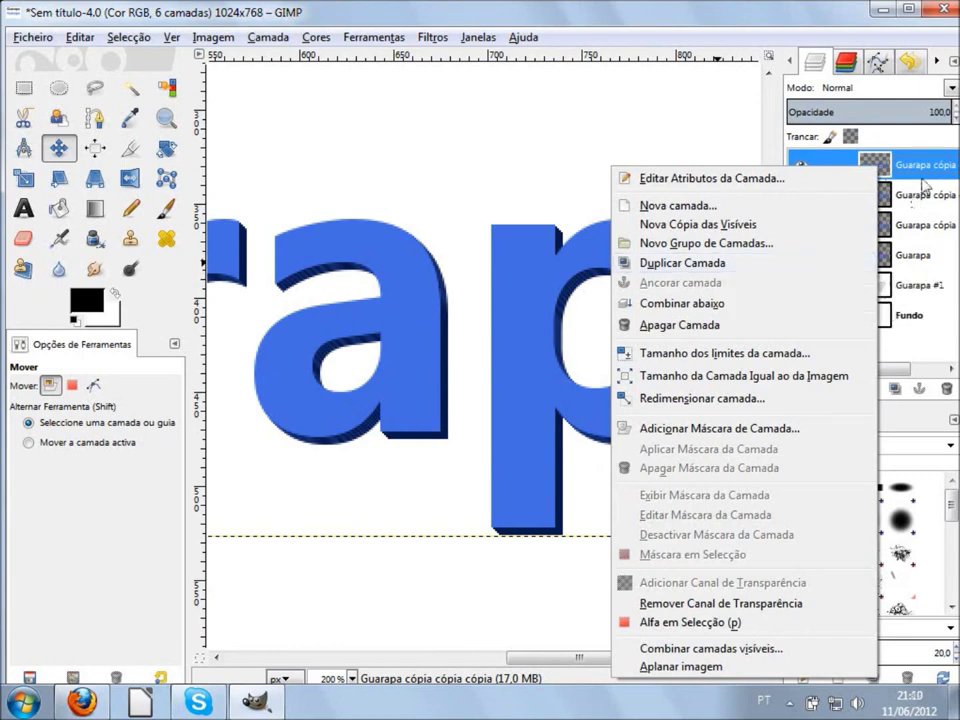
left_click(925, 185)
left_click_drag(641, 373, 636, 243)
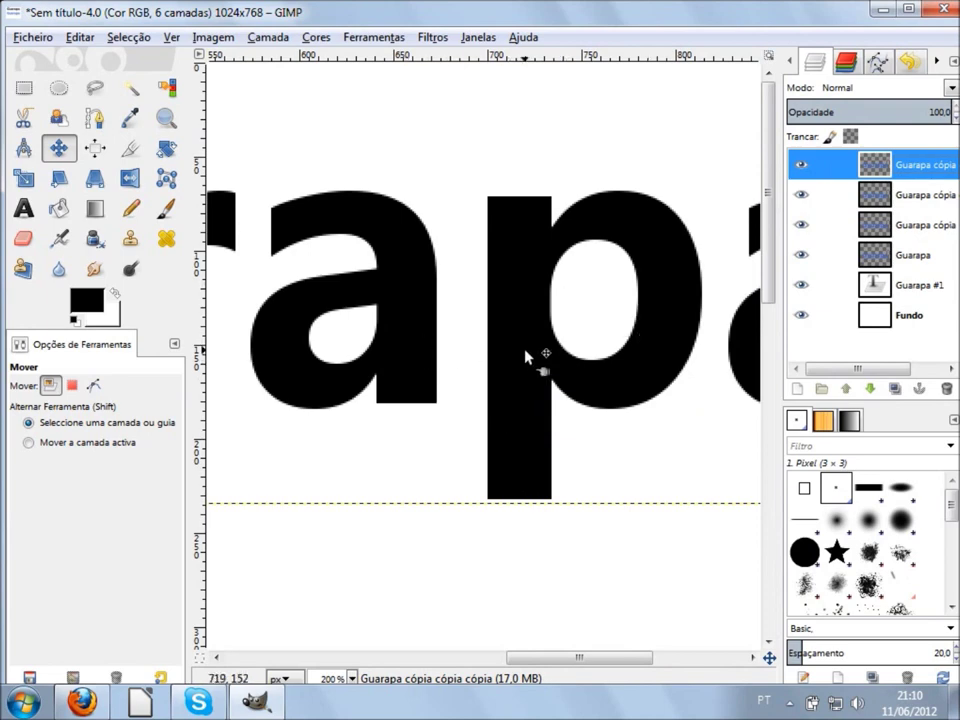
scroll(602, 454, "down", 1)
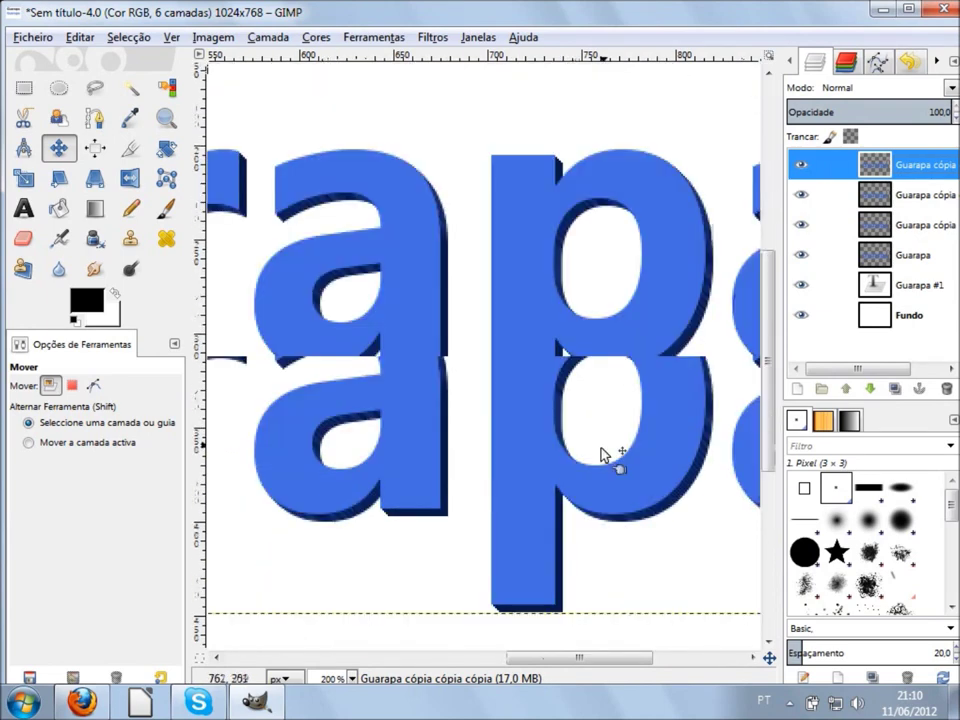
scroll(688, 376, "up", 1)
scroll(690, 375, "up", 1)
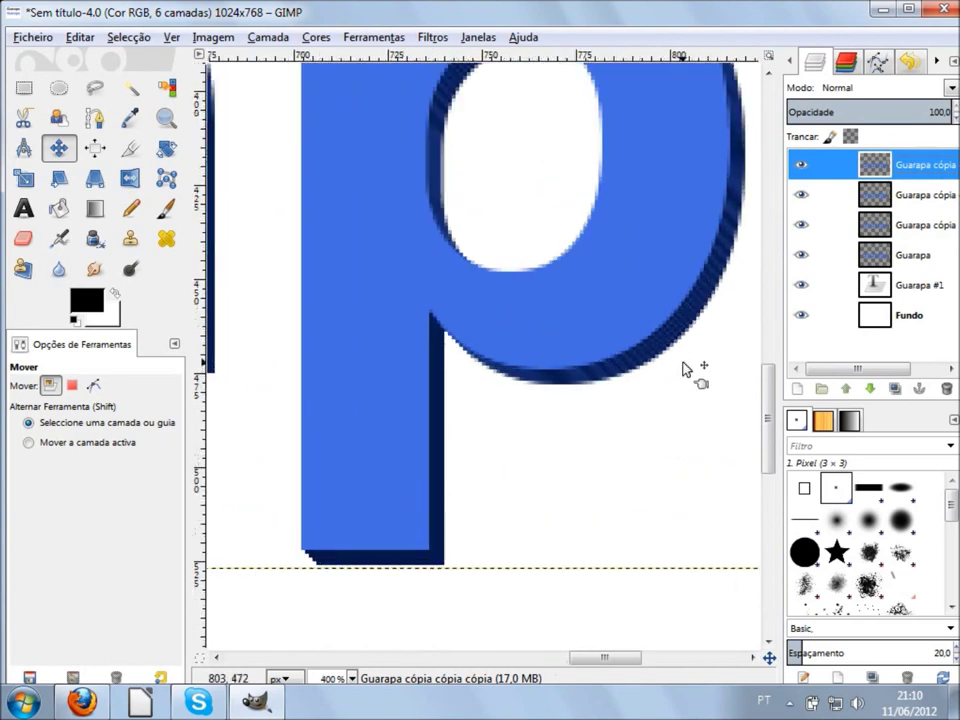
scroll(690, 369, "up", 1)
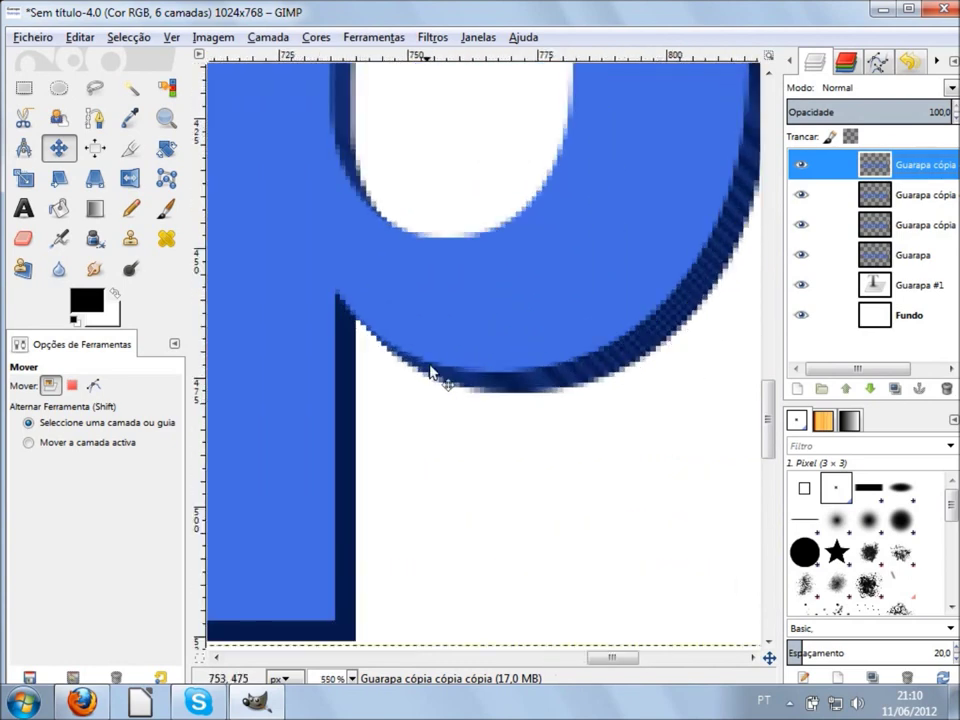
scroll(435, 396, "down", 2)
scroll(432, 372, "down", 3)
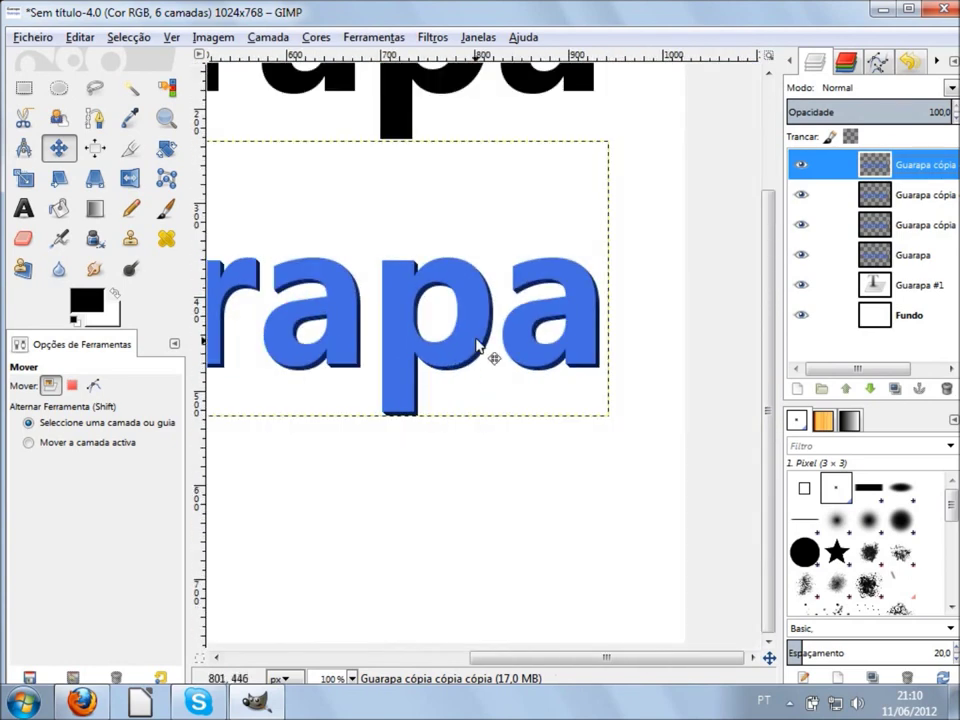
scroll(495, 465, "left", 5)
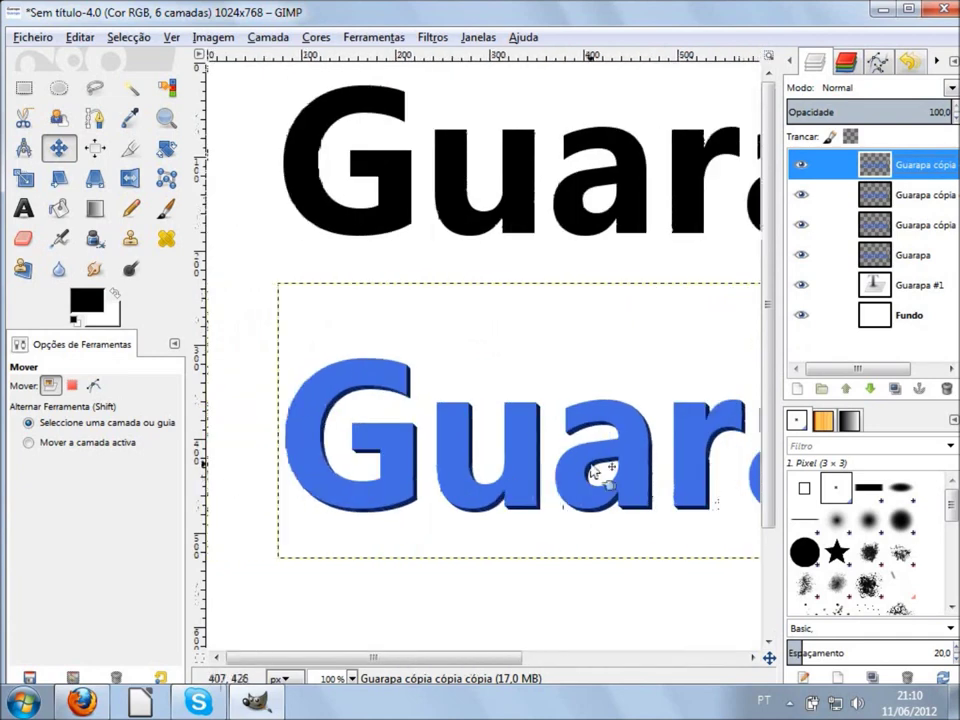
scroll(590, 480, "right", 2)
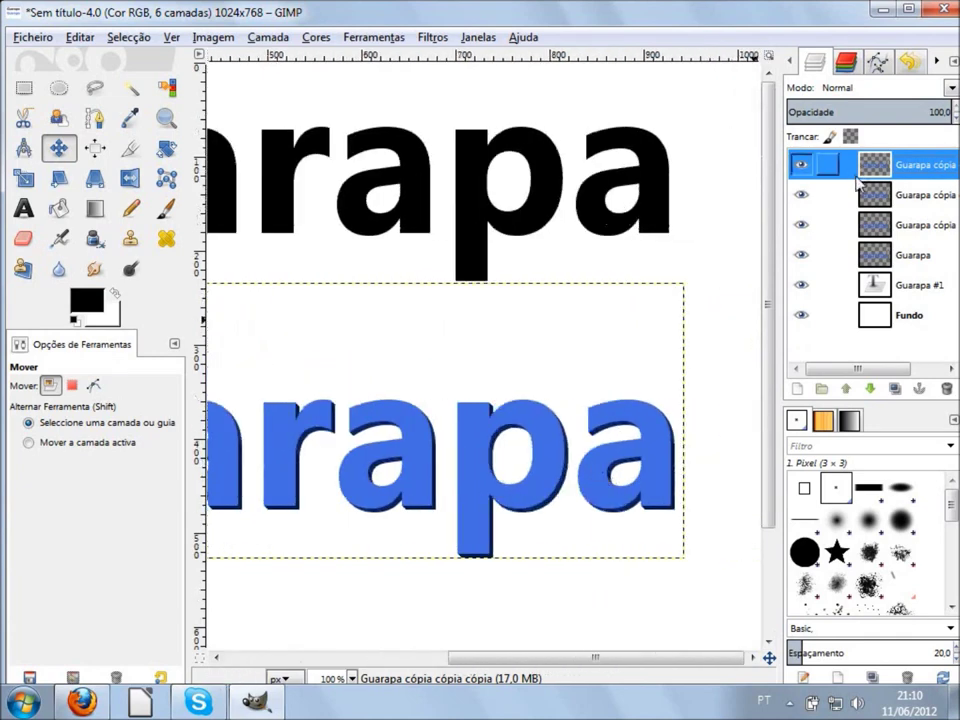
right_click(876, 172)
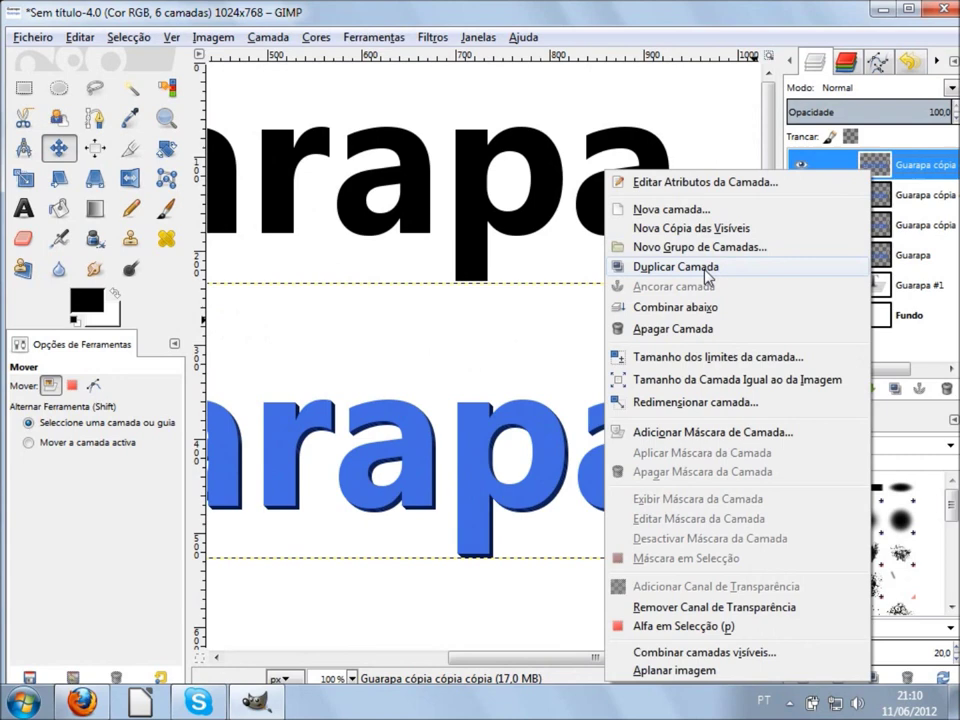
Duplicate the top Guarapa layer three times, offsetting copies a few pixels to thicken the extrusion.
left_click(705, 262)
left_click_drag(480, 434, 485, 440)
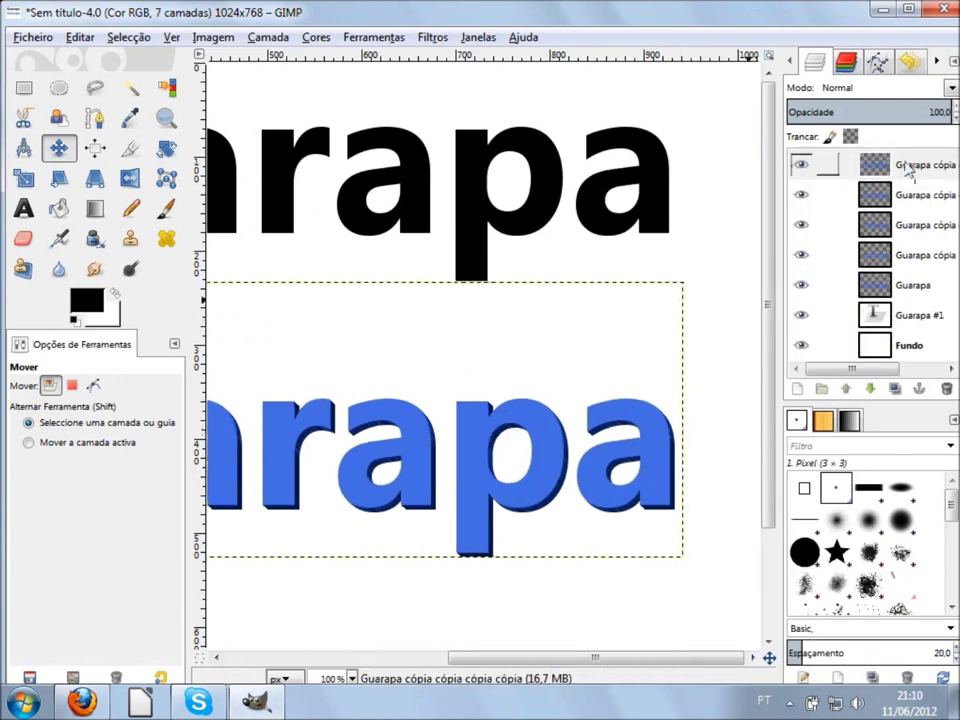
left_click(902, 165)
right_click(898, 188)
left_click(726, 277)
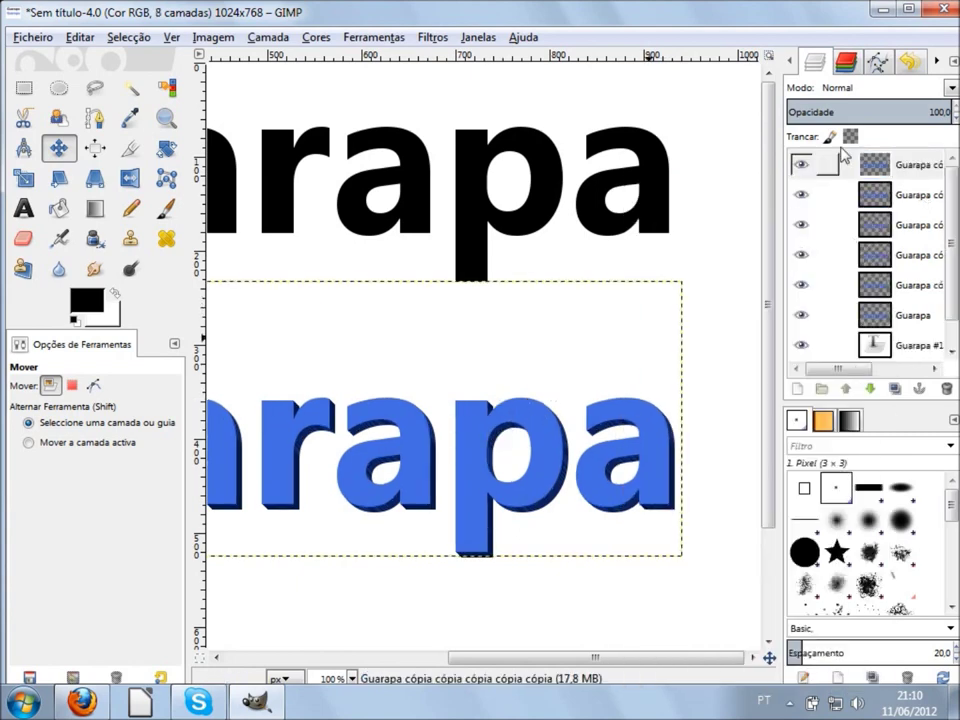
left_click(898, 167)
right_click(898, 167)
left_click(714, 259)
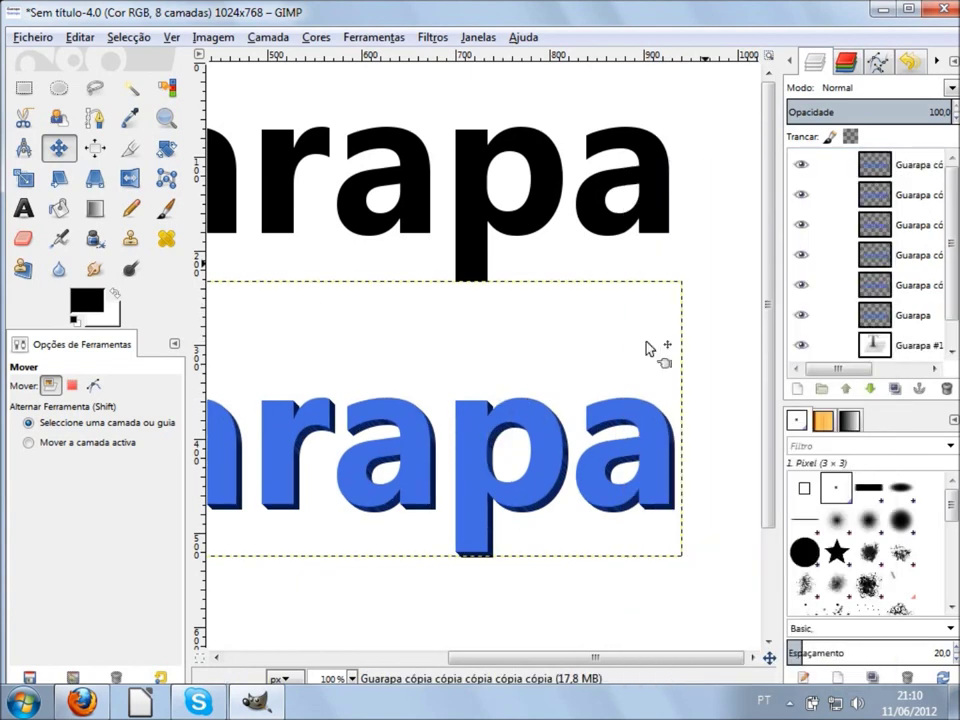
left_click_drag(484, 430, 493, 439)
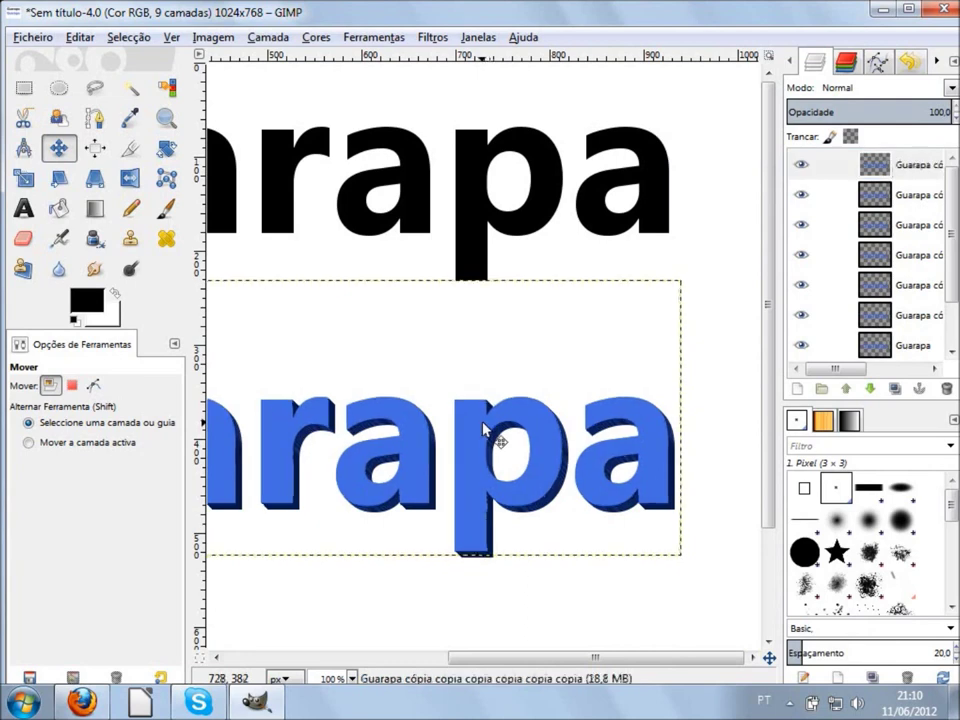
Create three more slightly shifted Guarapa copies to deepen the navy extrusion.
left_click(895, 167)
right_click(882, 168)
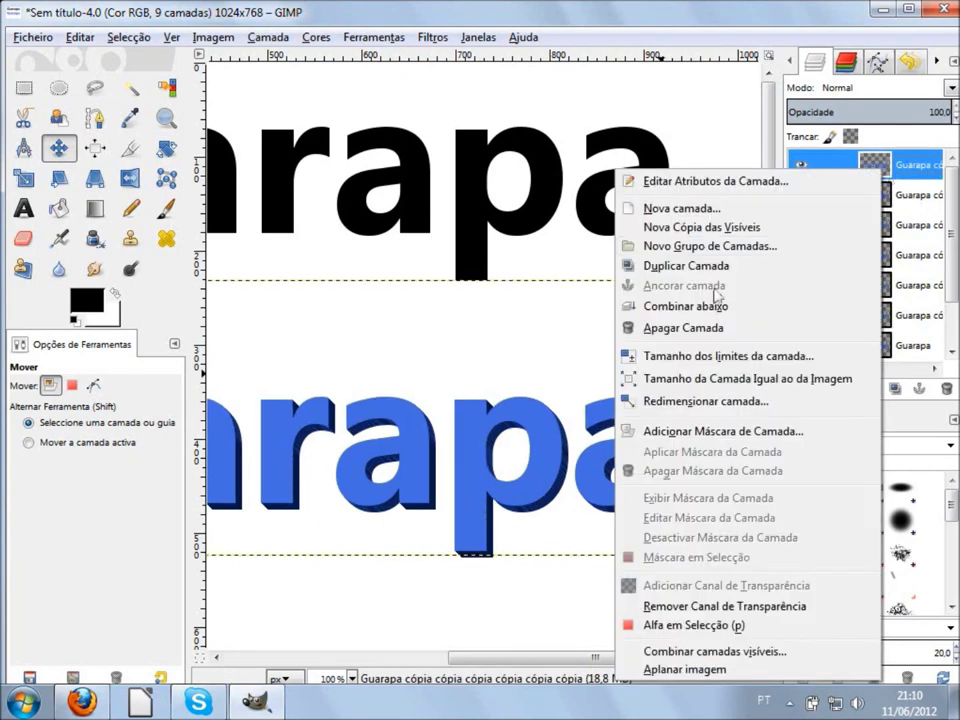
left_click(686, 266)
left_click_drag(470, 423, 482, 432)
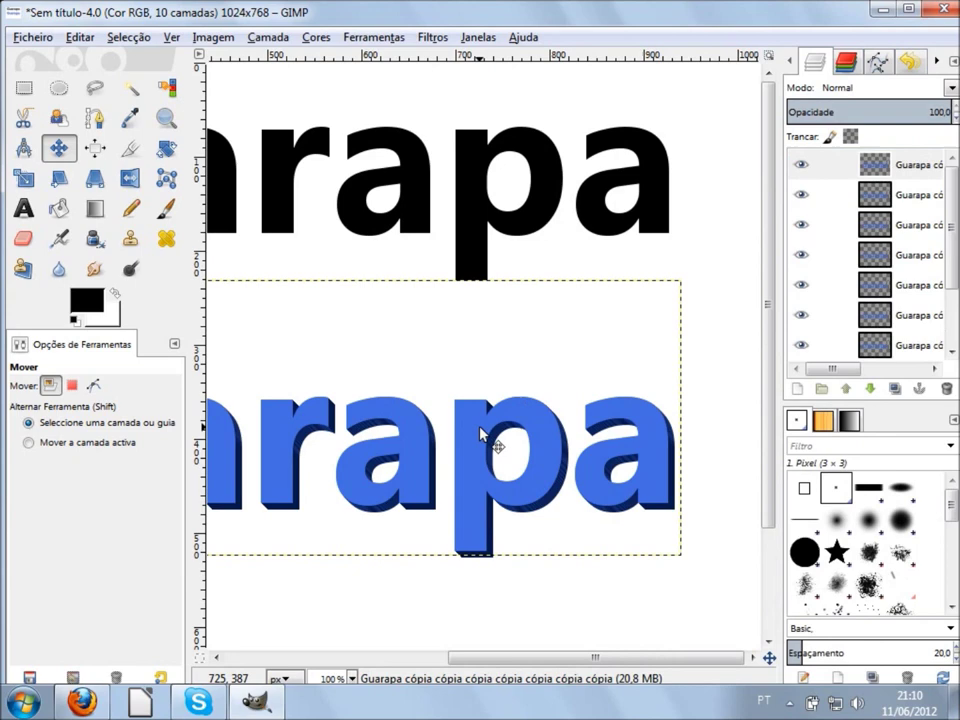
left_click(870, 166)
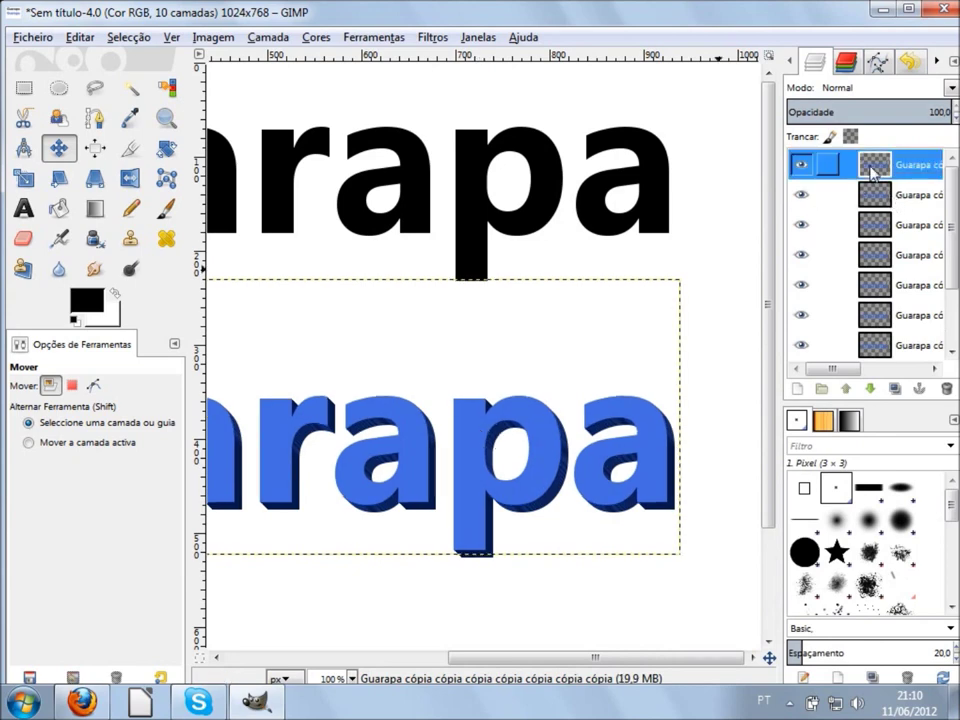
right_click(875, 170)
left_click(676, 265)
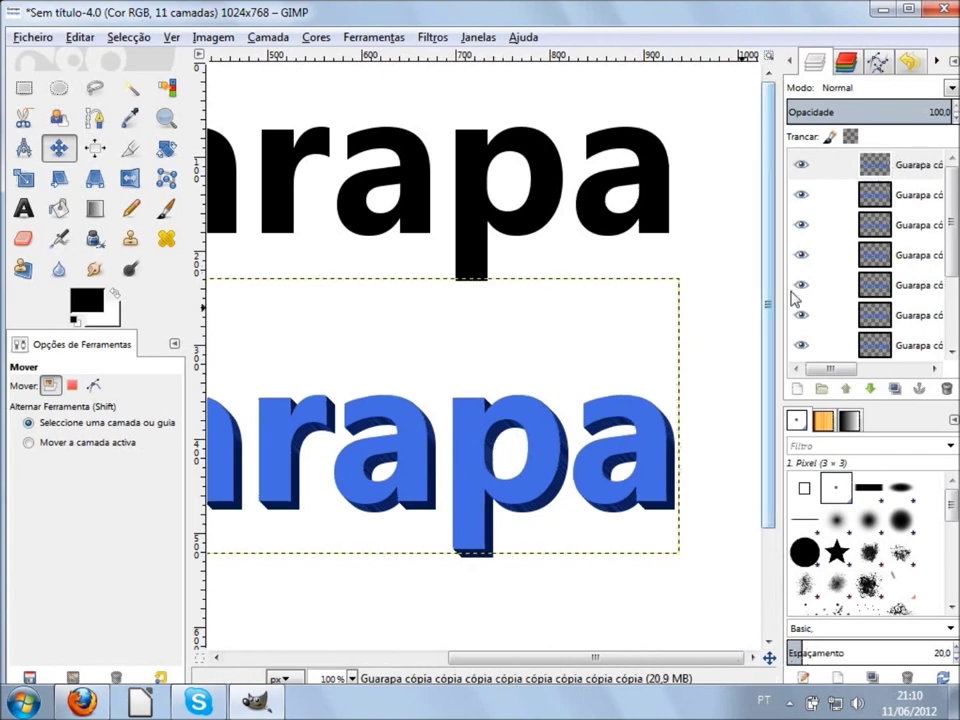
left_click(875, 165)
right_click(875, 170)
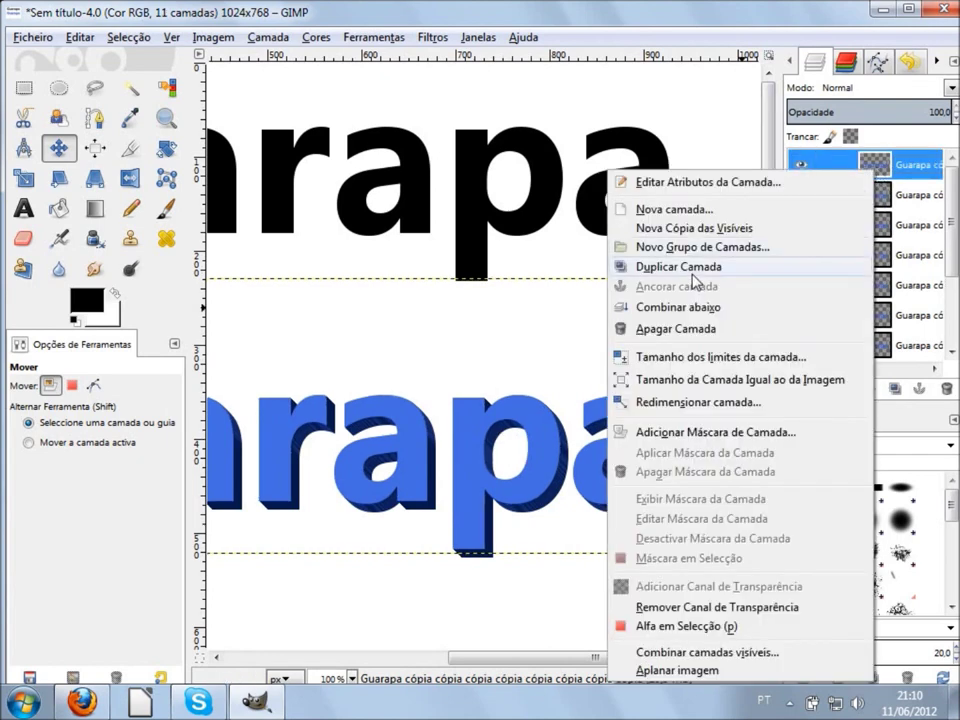
left_click(462, 463)
key("shift+ctrl+d")
left_click(474, 446)
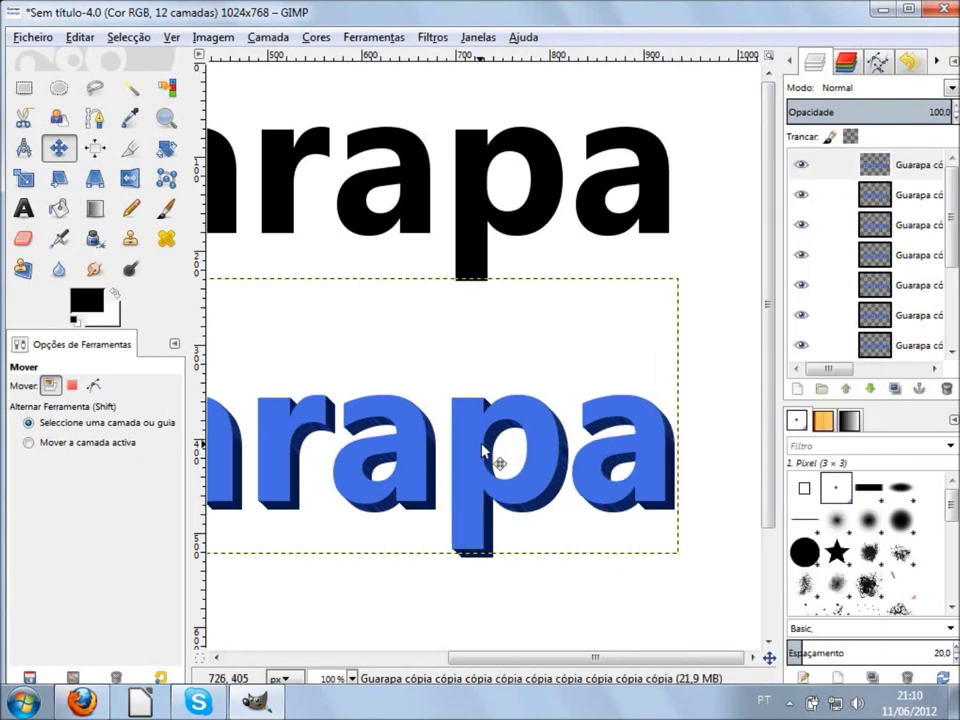
Add the final two offset Guarapa copies, bringing the image to 14 layers.
left_click(875, 165)
right_click(878, 168)
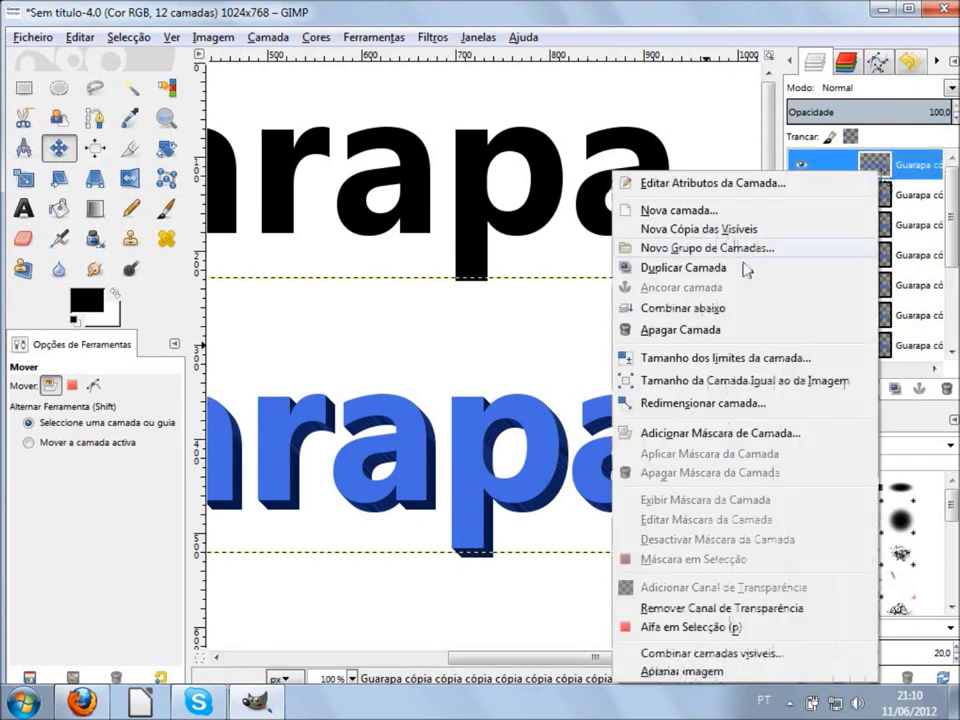
left_click(683, 268)
left_click(499, 446)
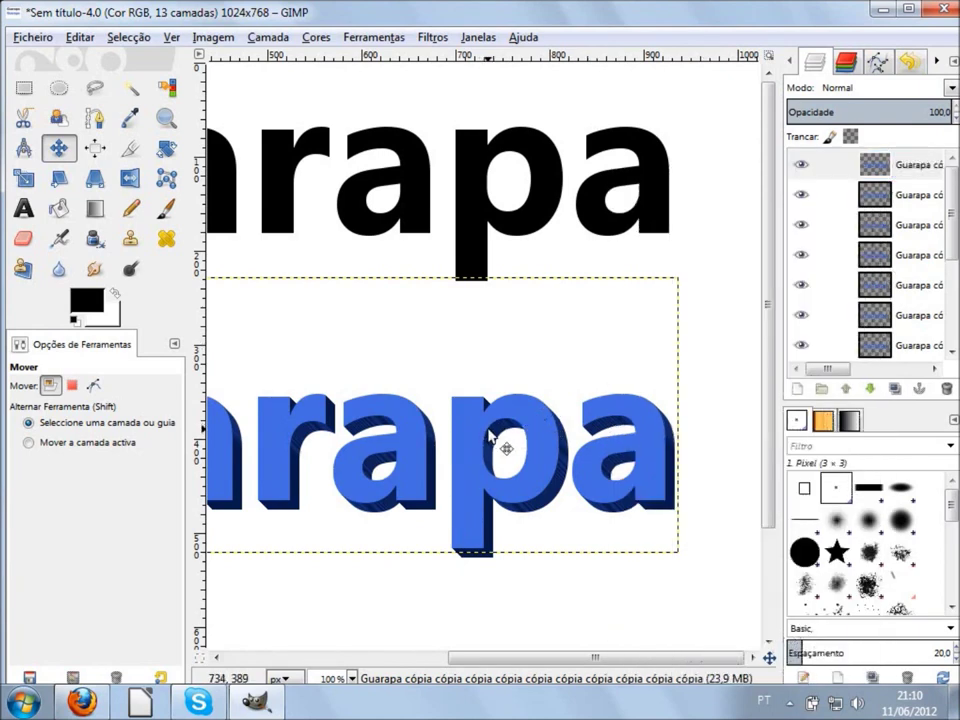
left_click(875, 165)
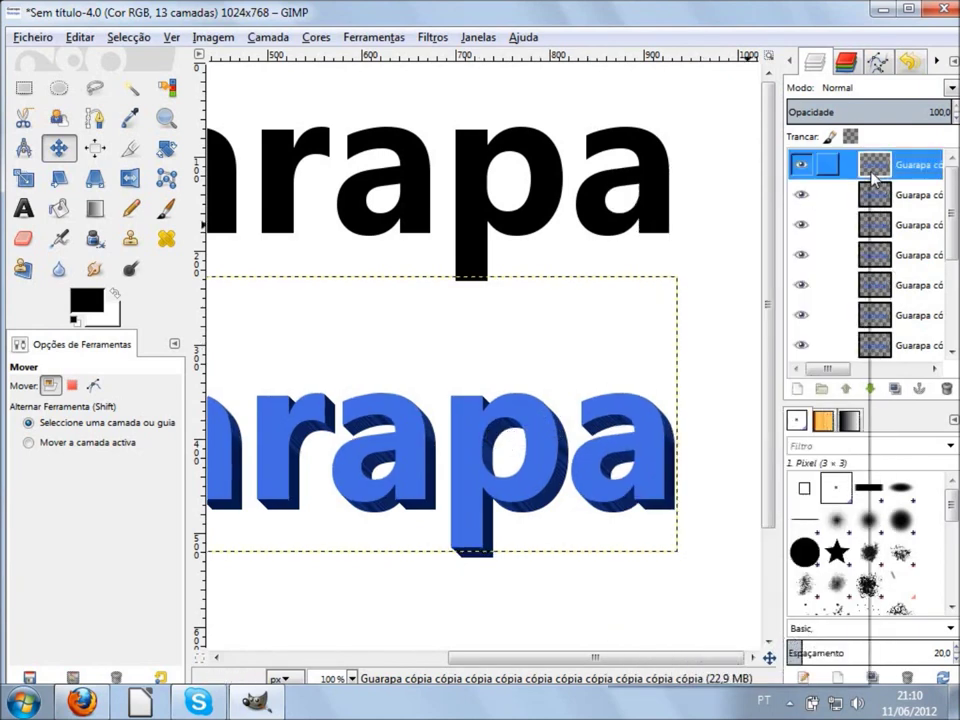
right_click(870, 168)
left_click(703, 271)
left_click(476, 436)
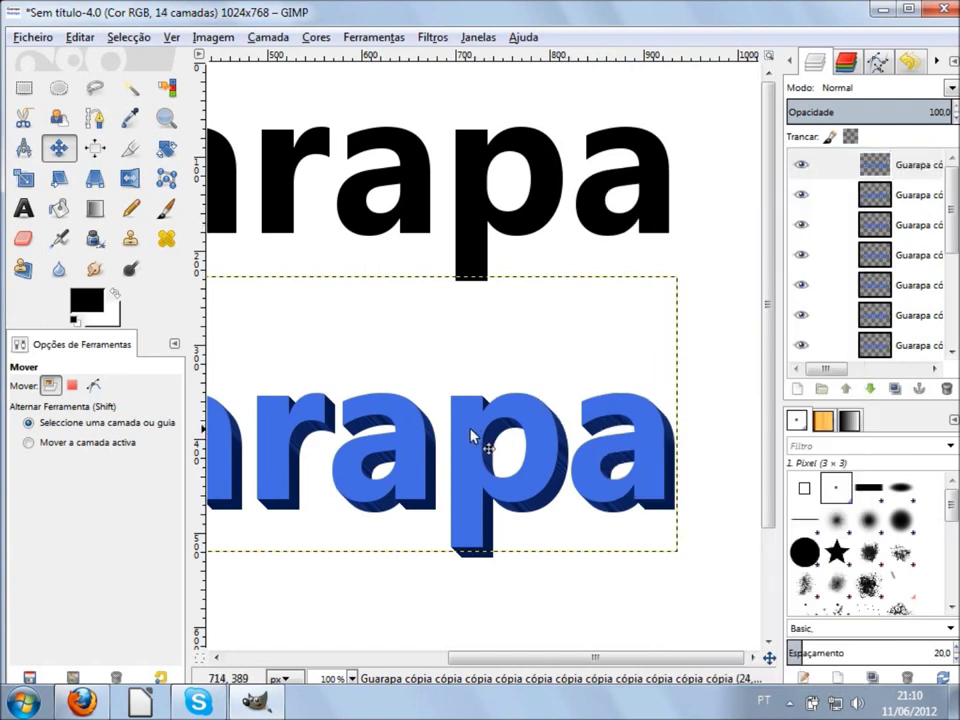
left_click(478, 436)
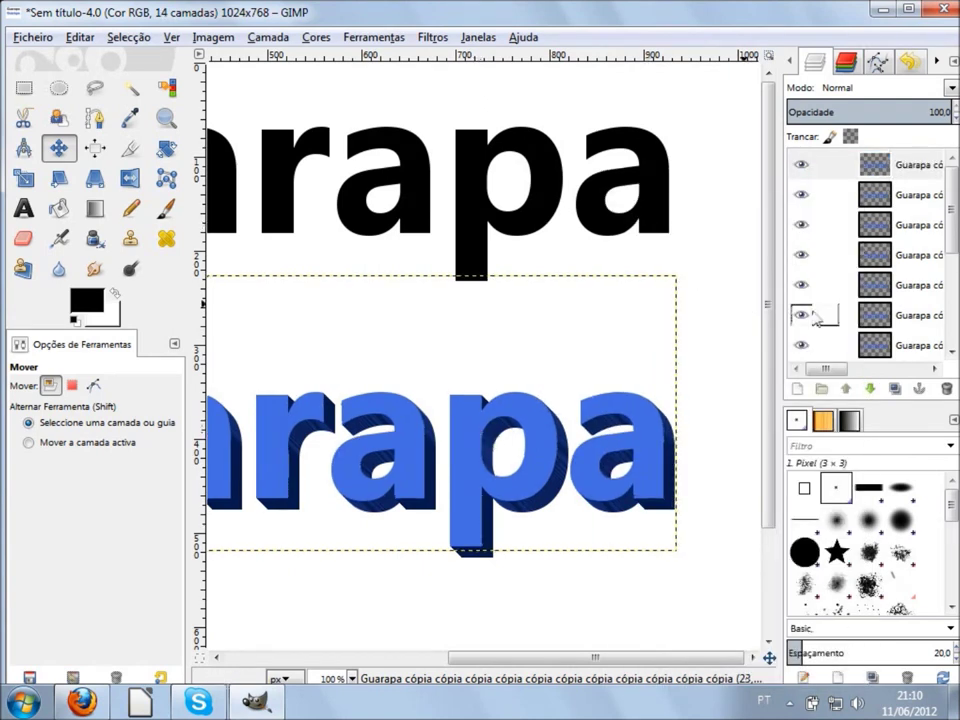
scroll(400, 545, "up", 1, "ctrl")
scroll(412, 537, "up", 1, "ctrl")
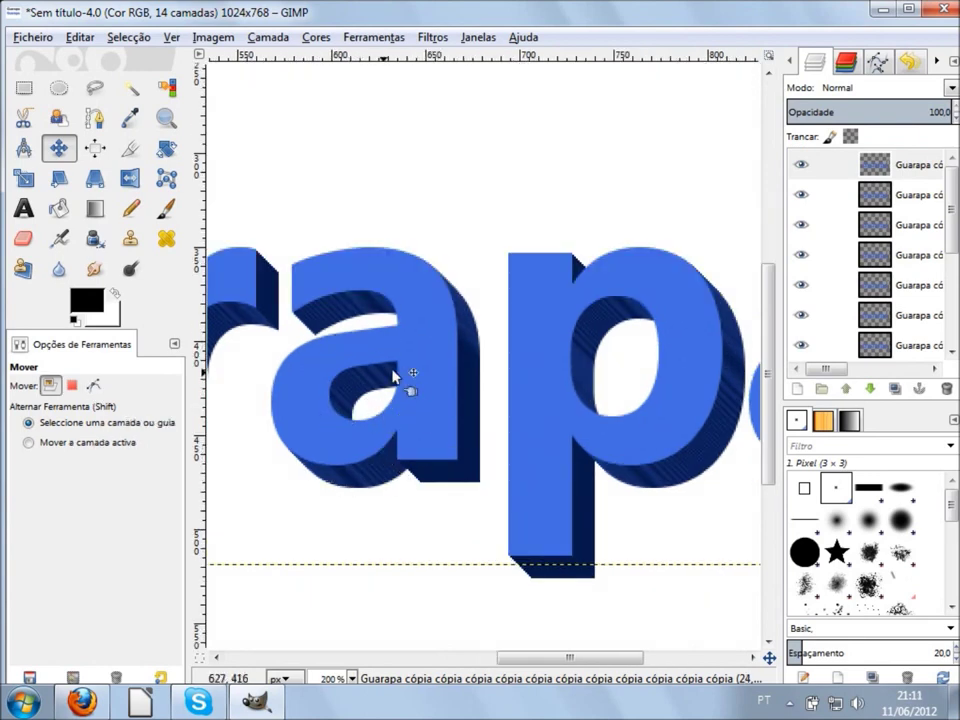
Merge the top five Guarapa copies down one by one with Combinar abaixo.
left_click(880, 167)
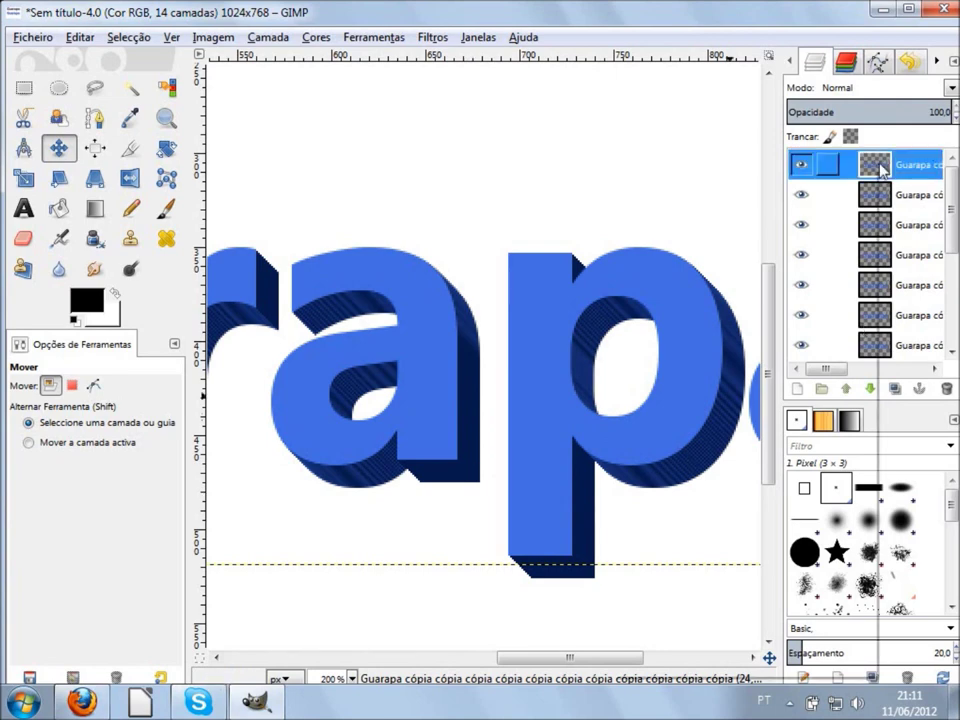
right_click(878, 167)
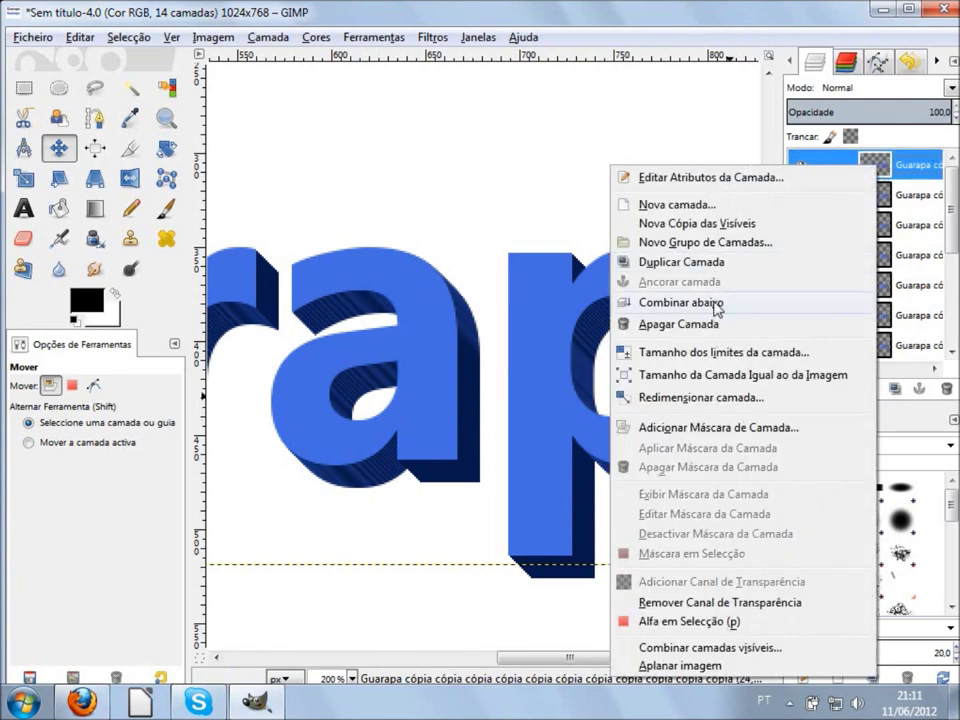
left_click(718, 303)
right_click(870, 167)
left_click(668, 313)
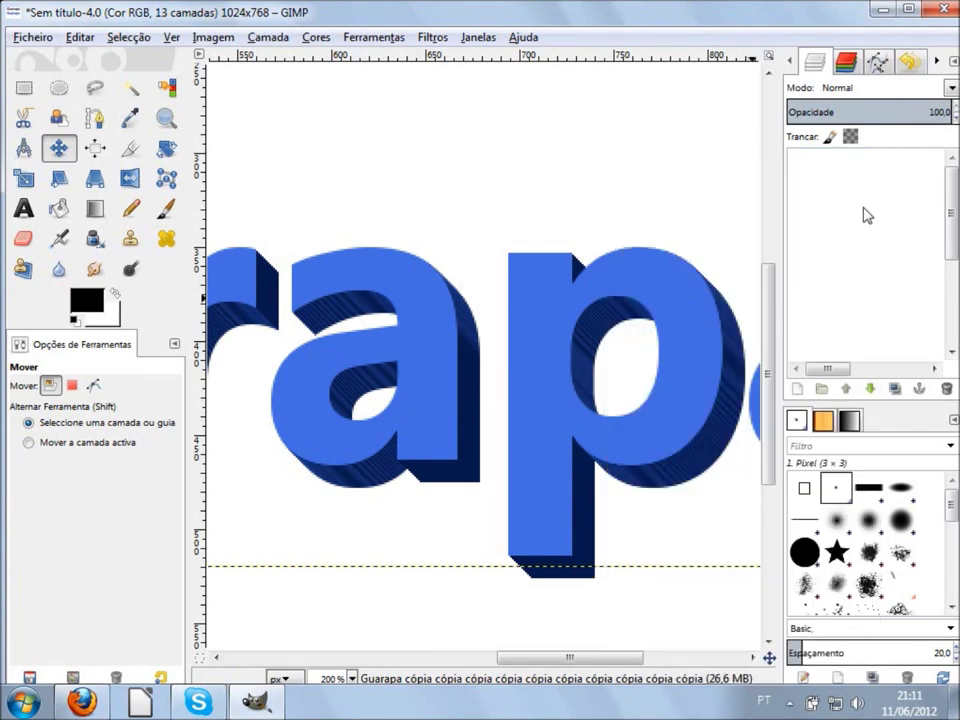
right_click(870, 167)
left_click(675, 304)
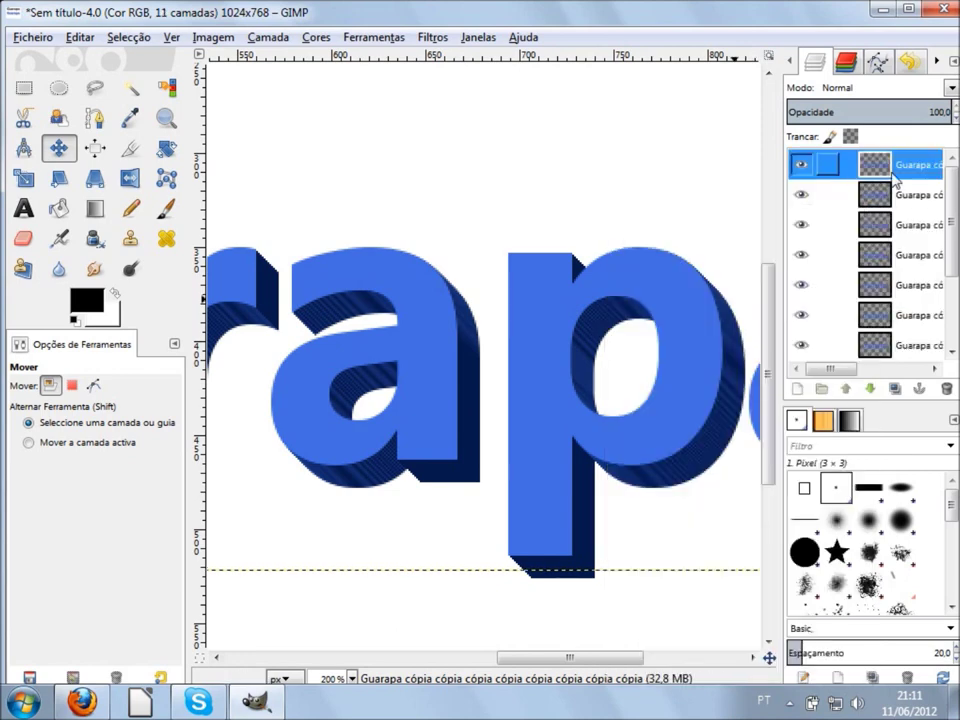
right_click(886, 172)
left_click(738, 313)
right_click(886, 172)
left_click(740, 312)
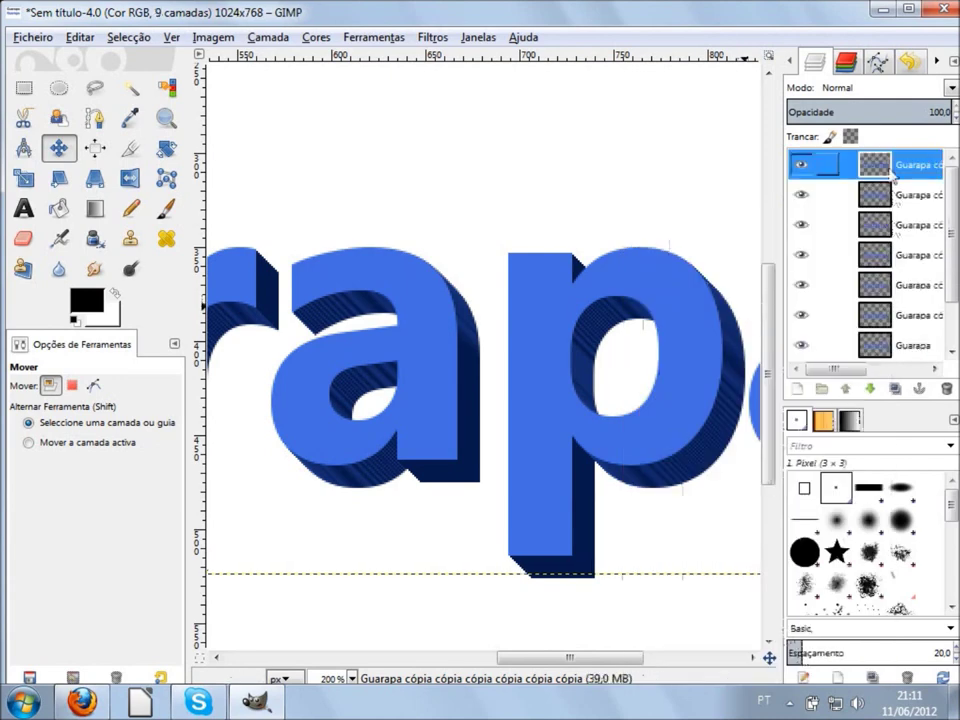
Merge the remaining six copies into Guarapa, leaving three layers, and zoom out.
right_click(886, 172)
left_click(705, 309)
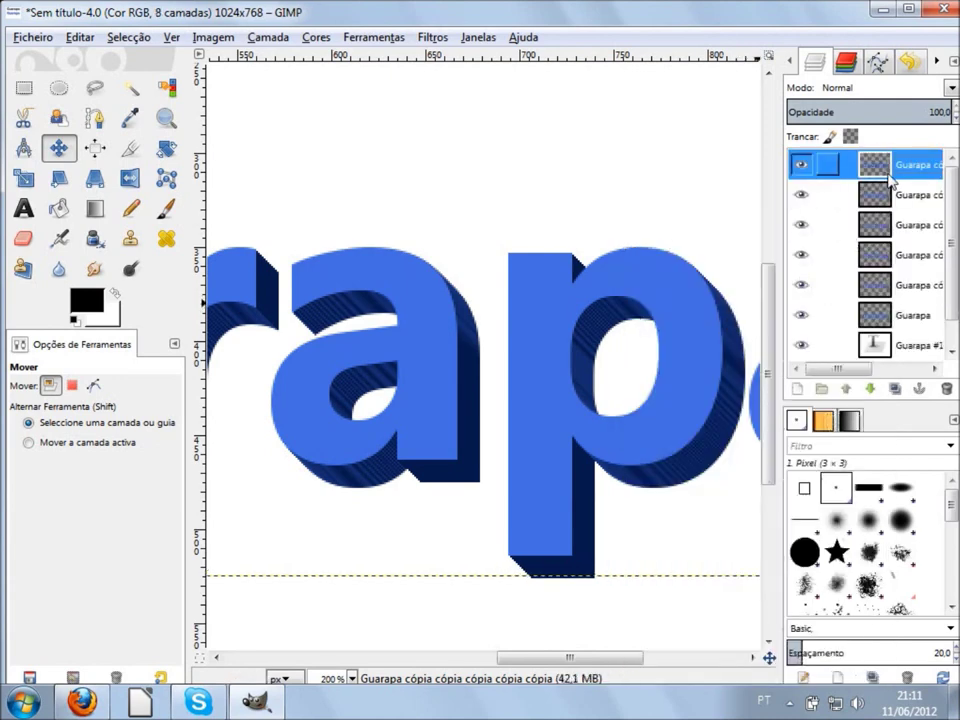
right_click(886, 172)
left_click(740, 311)
right_click(887, 170)
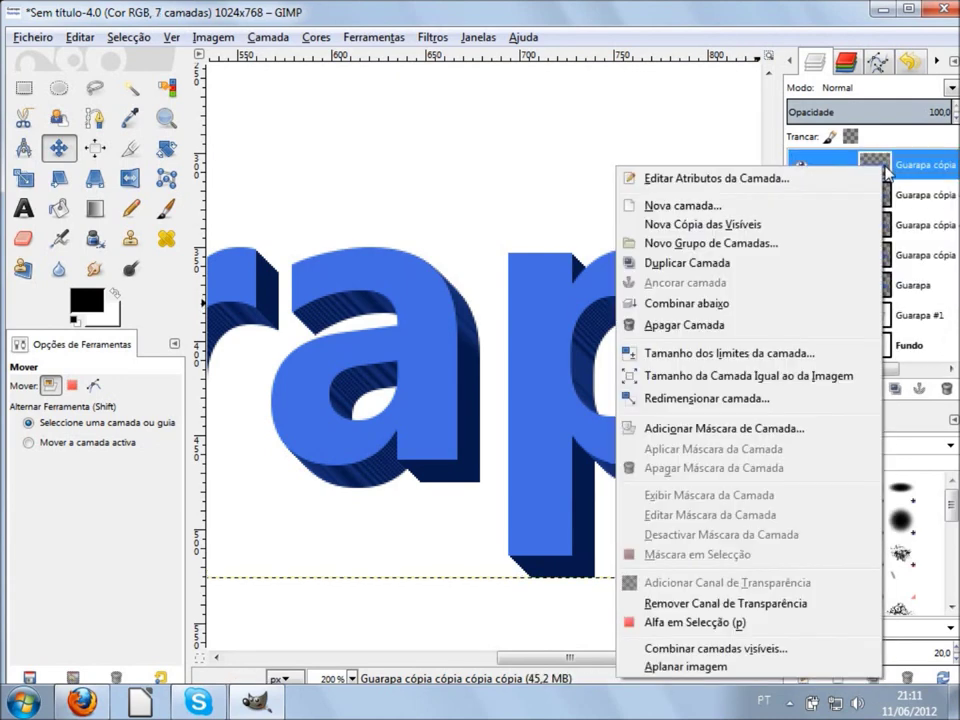
left_click(752, 305)
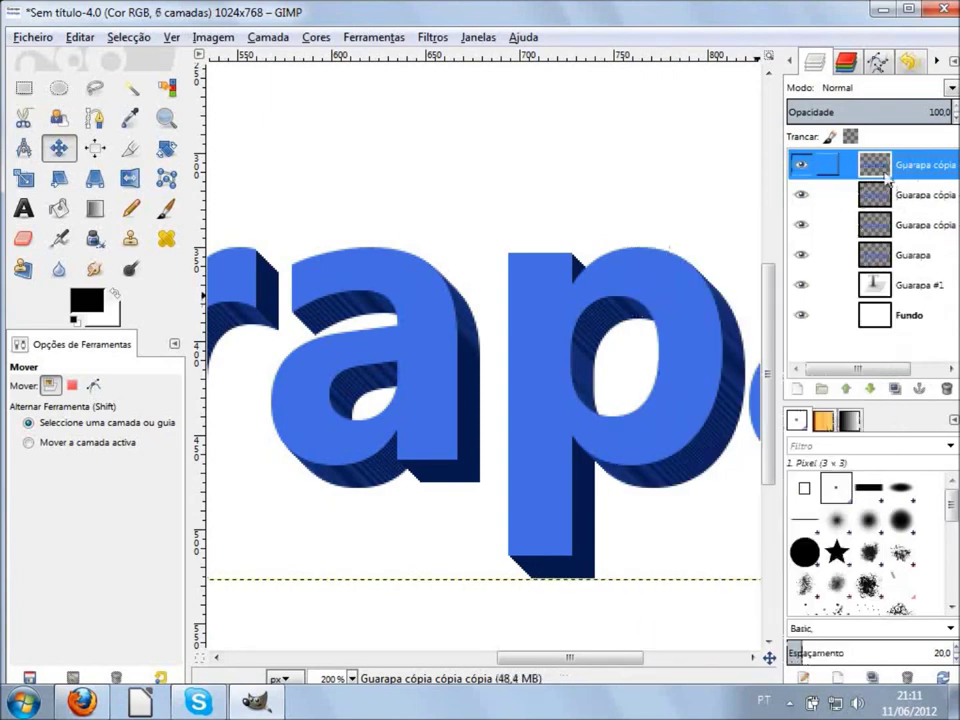
right_click(884, 171)
left_click(744, 311)
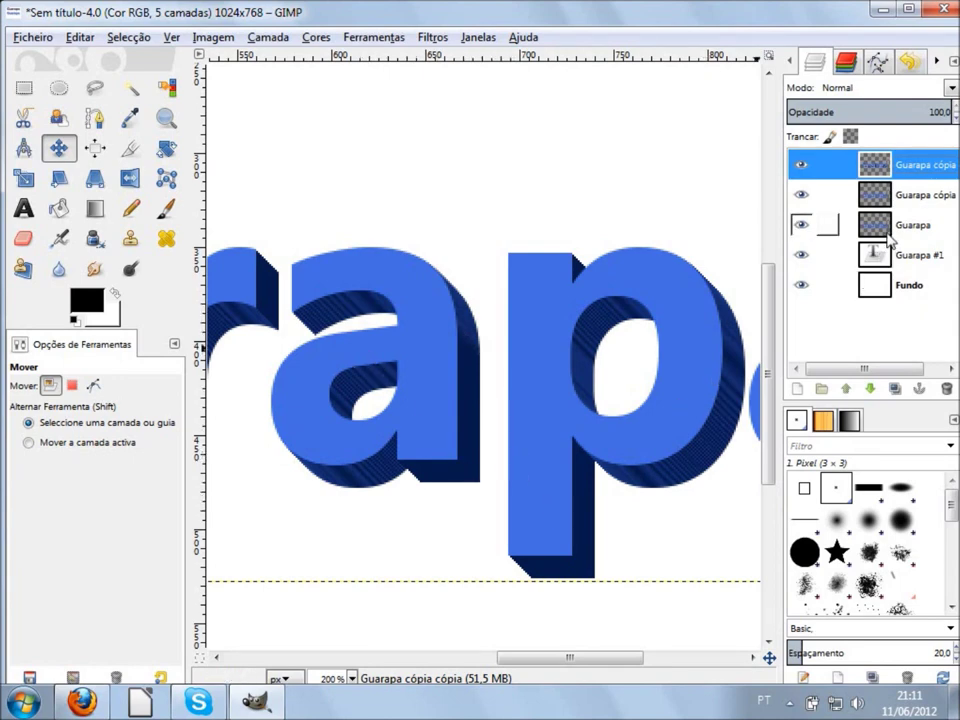
right_click(888, 168)
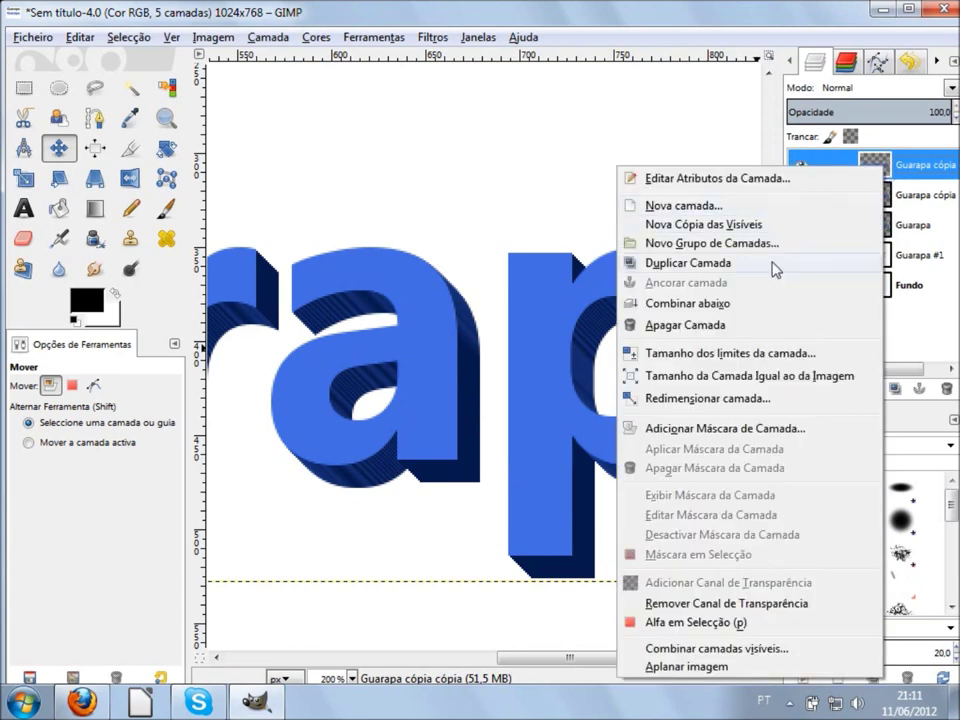
left_click(735, 313)
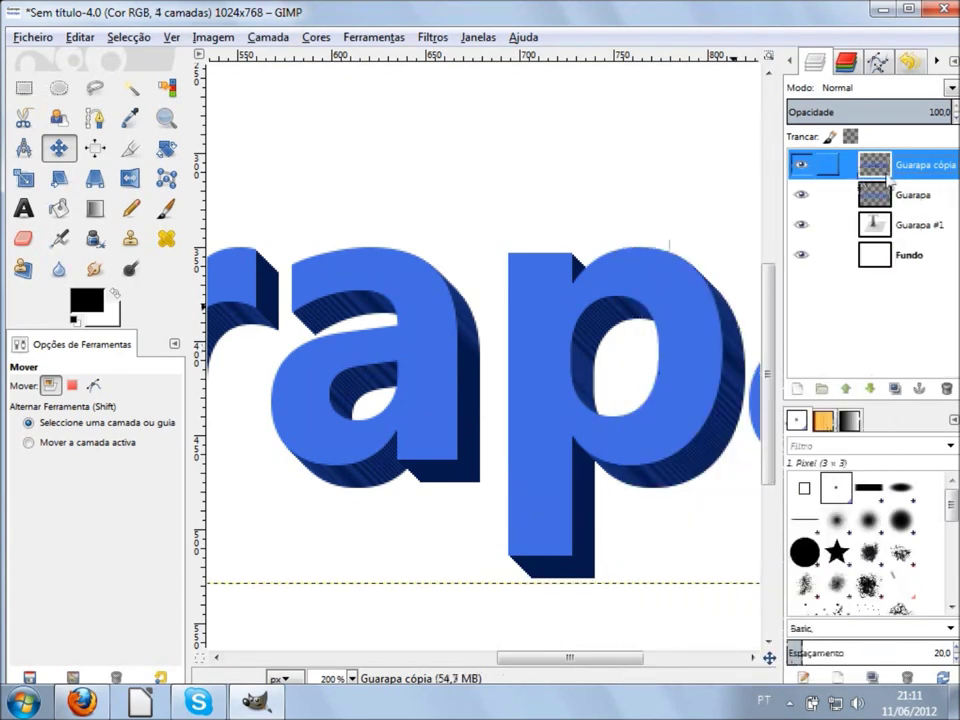
right_click(868, 165)
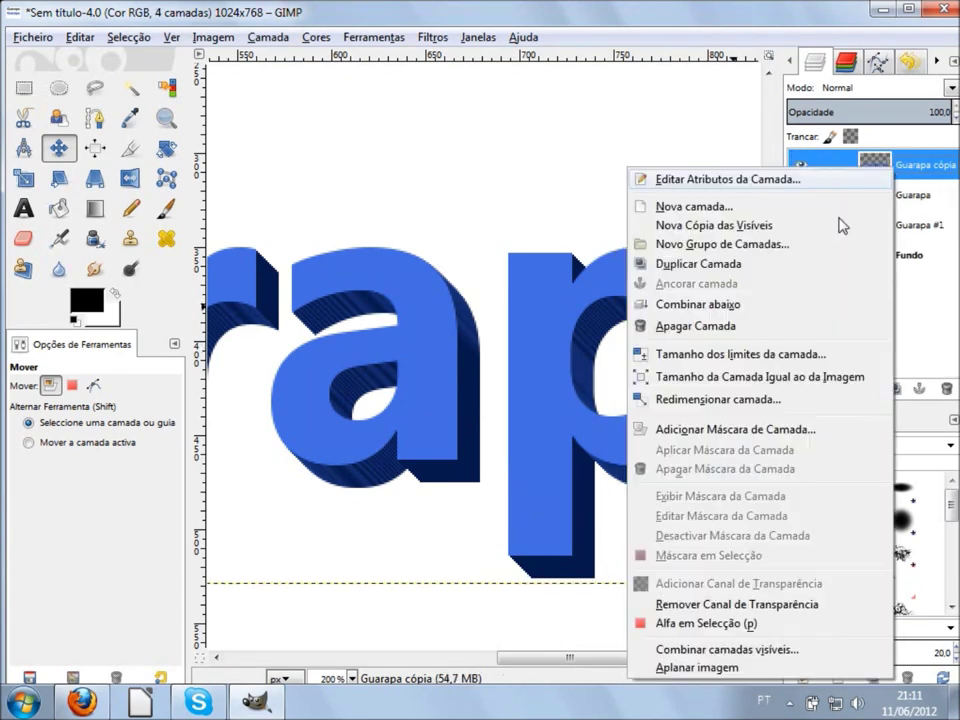
left_click(752, 305)
key("minus")
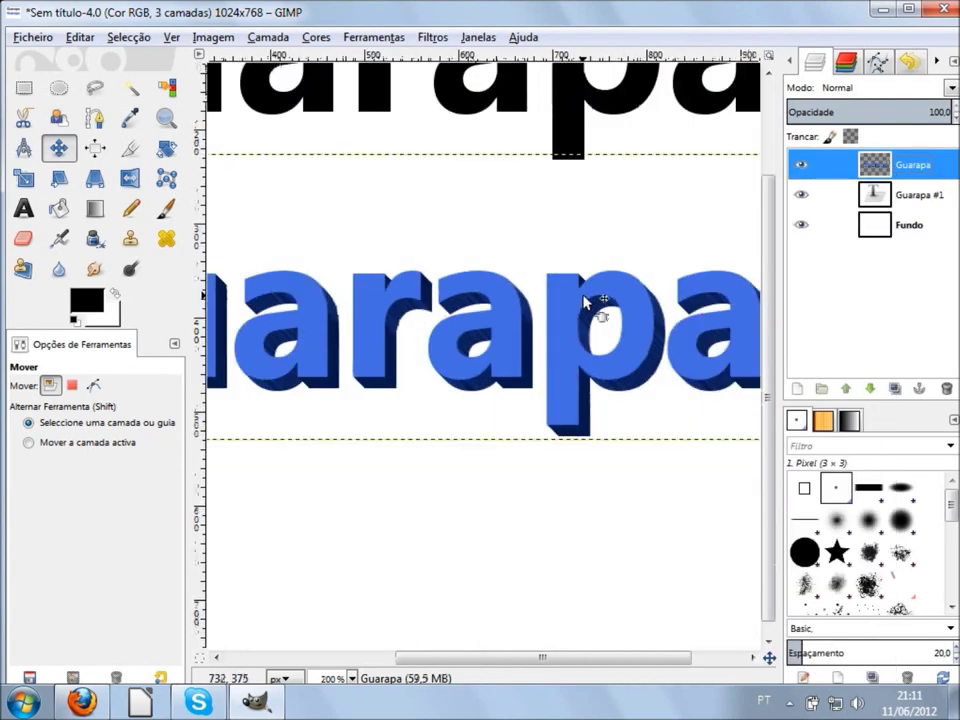
key("minus")
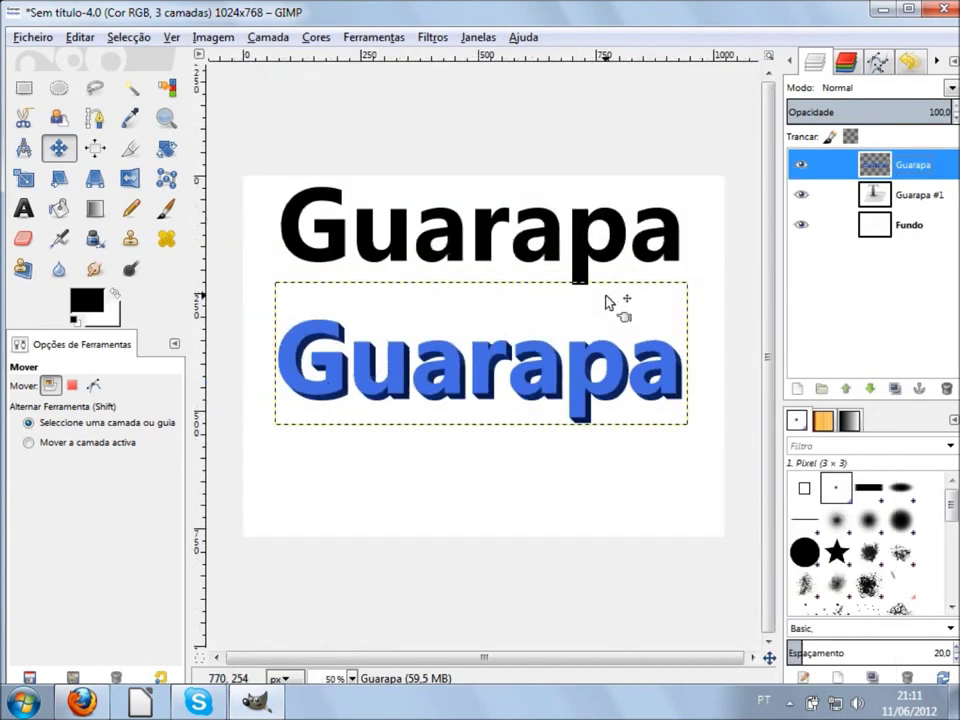
left_click_drag(606, 379, 562, 440)
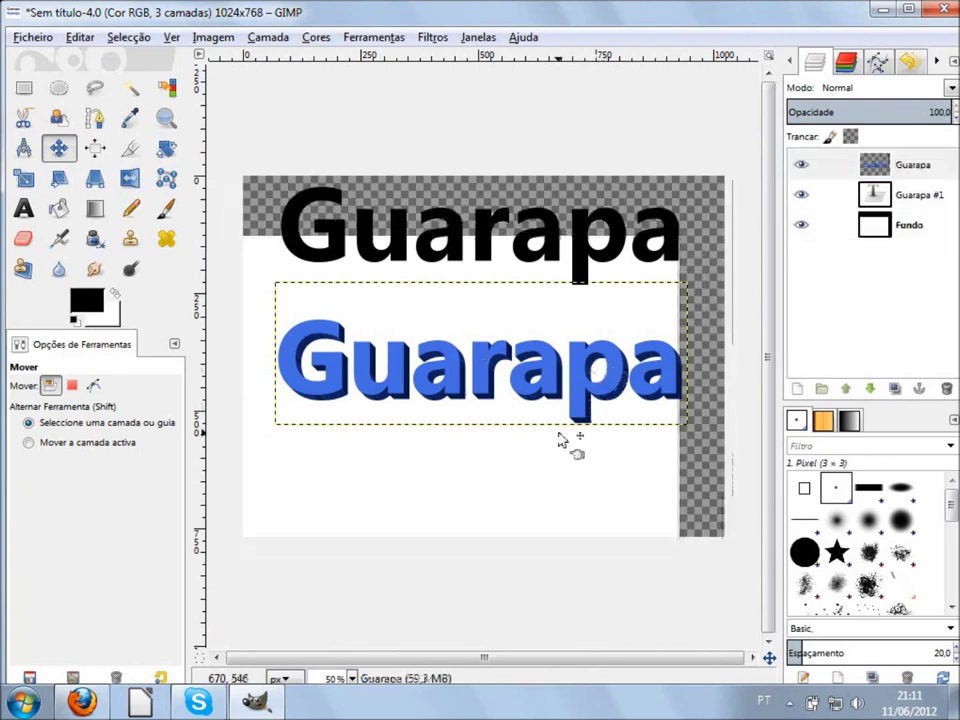
key("ctrl+z")
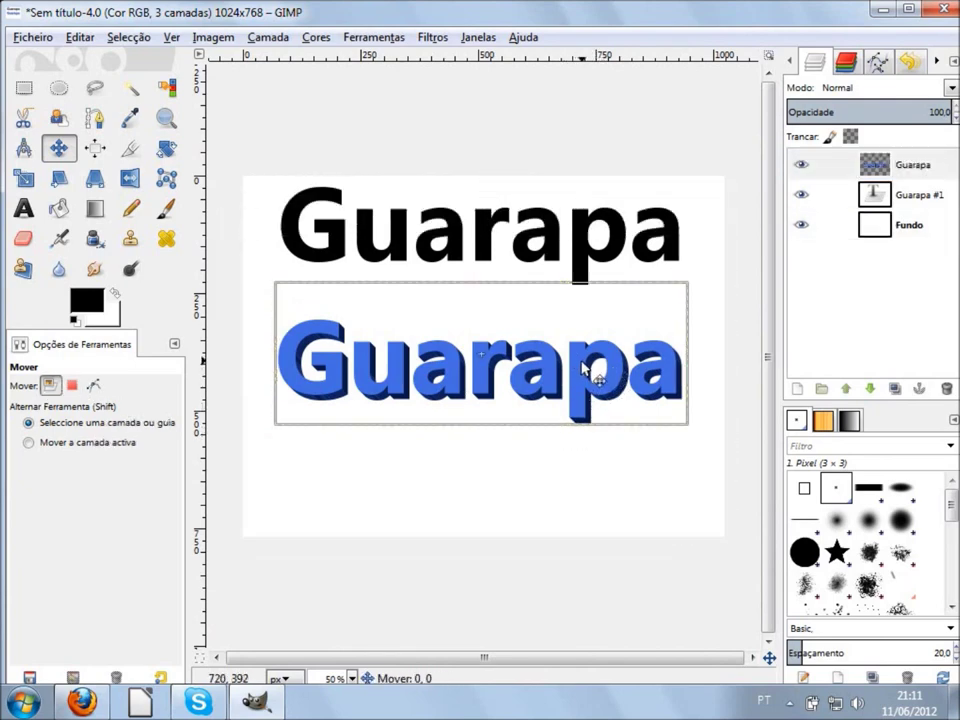
mouse_move(583, 367)
left_mouse_down()
mouse_move(597, 421)
mouse_move(543, 373)
left_mouse_up()
key("ctrl+z")
key("ctrl+y")
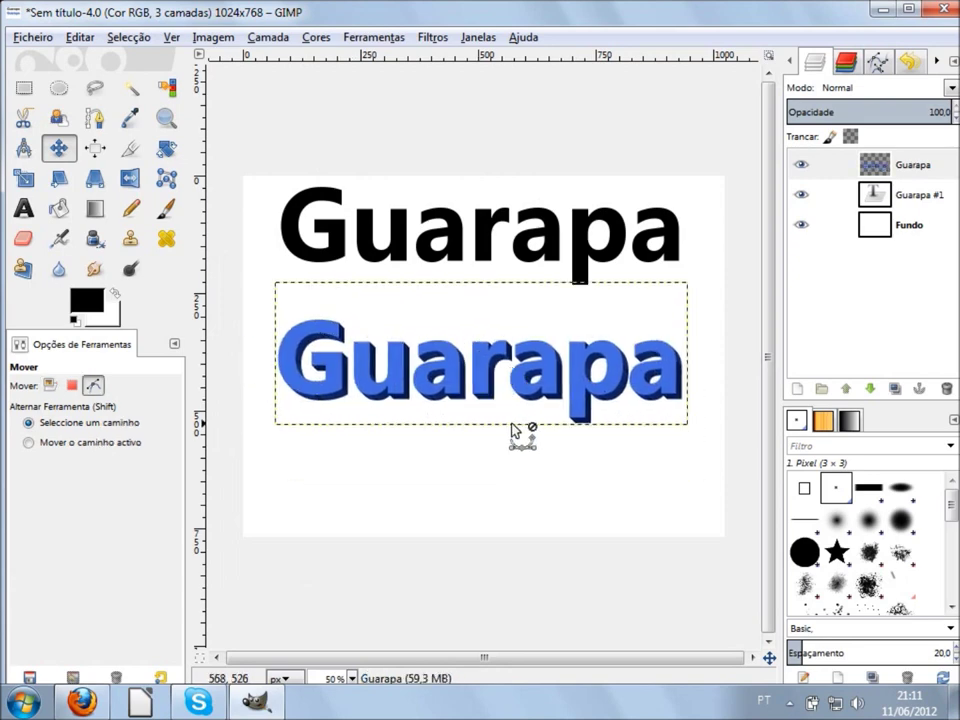
scroll(576, 370, "up", 3)
scroll(580, 385, "up", 1)
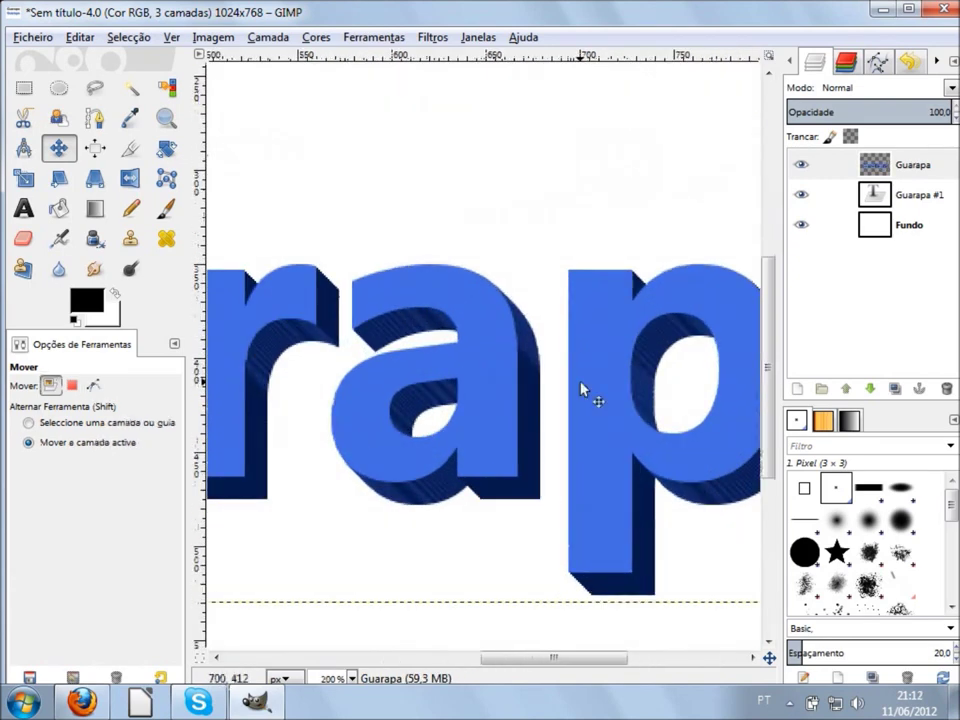
scroll(581, 389, "right", 5)
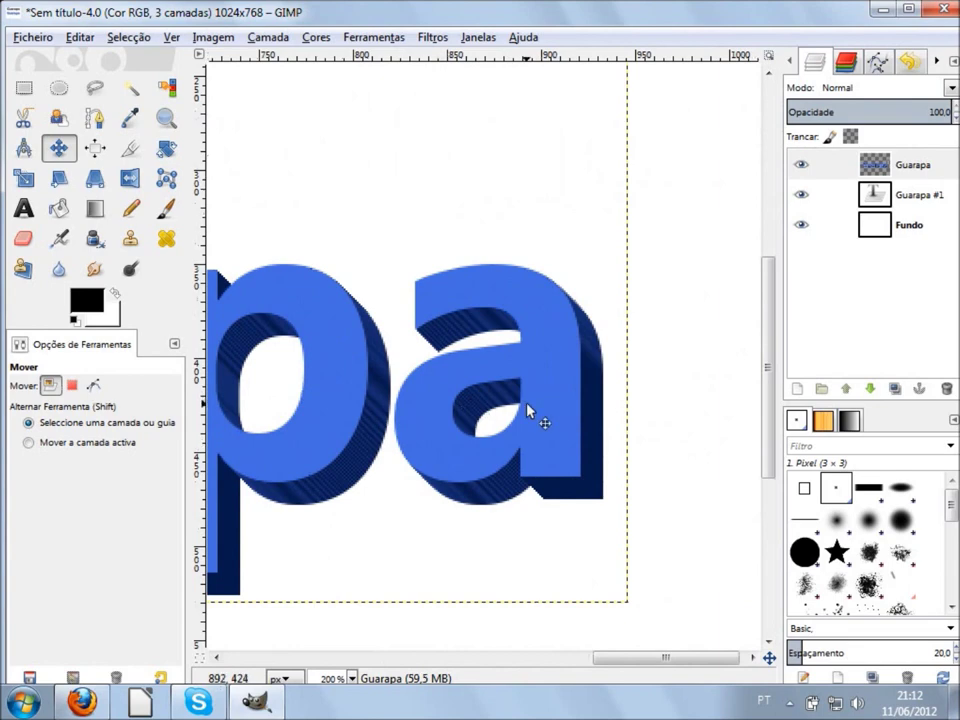
scroll(531, 417, "left", 2)
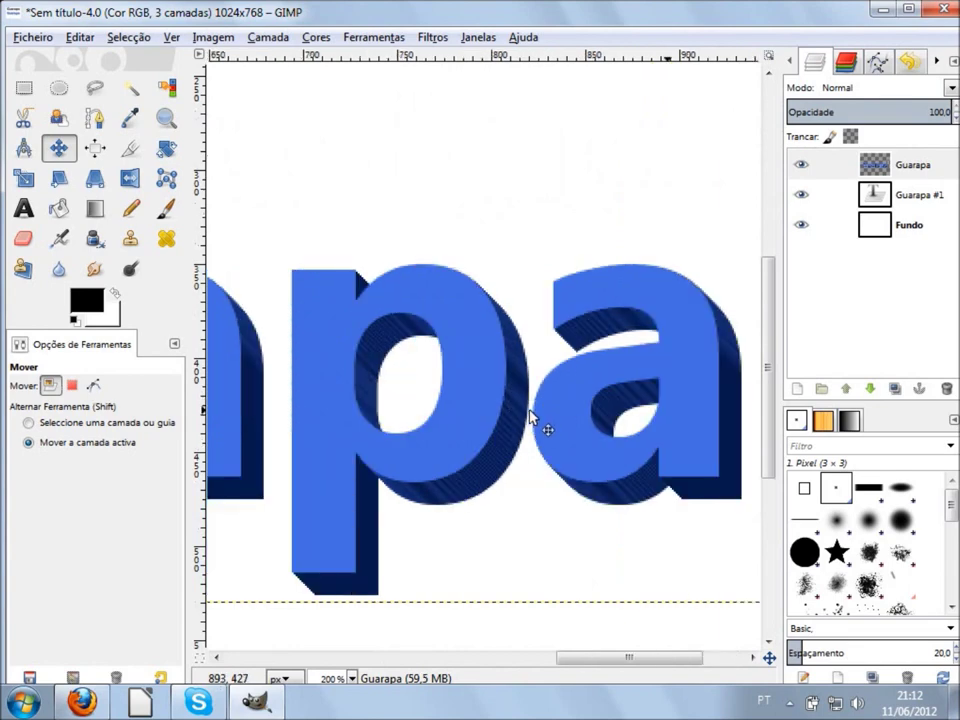
scroll(531, 417, "left", 2)
scroll(531, 417, "left", 2)
scroll(531, 417, "left", 3)
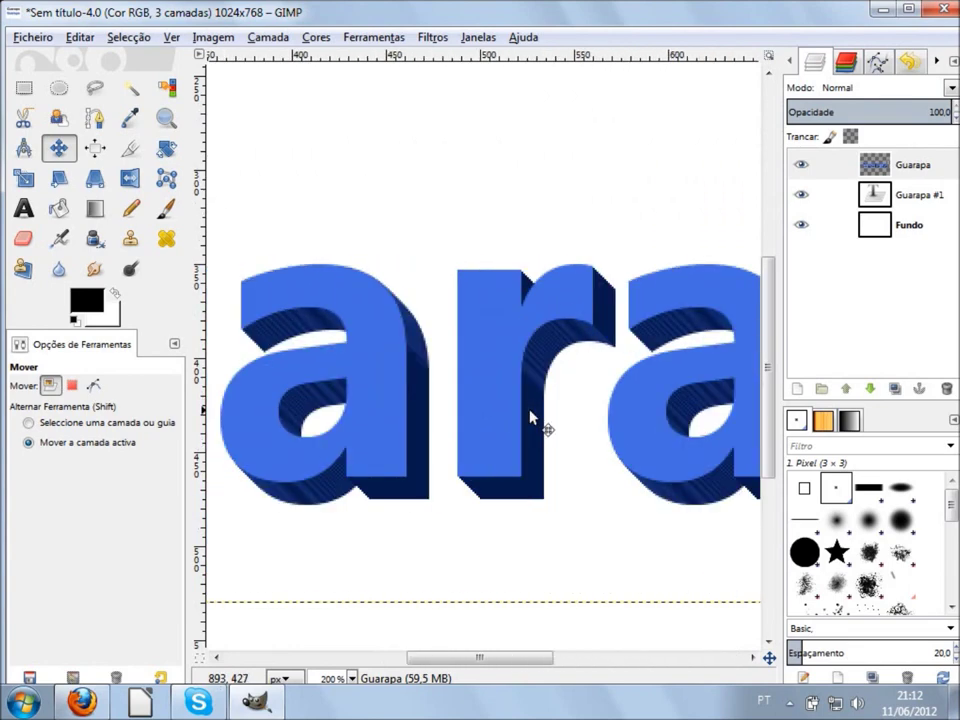
scroll(531, 417, "left", 3)
scroll(531, 417, "left", 2)
scroll(531, 417, "left", 2)
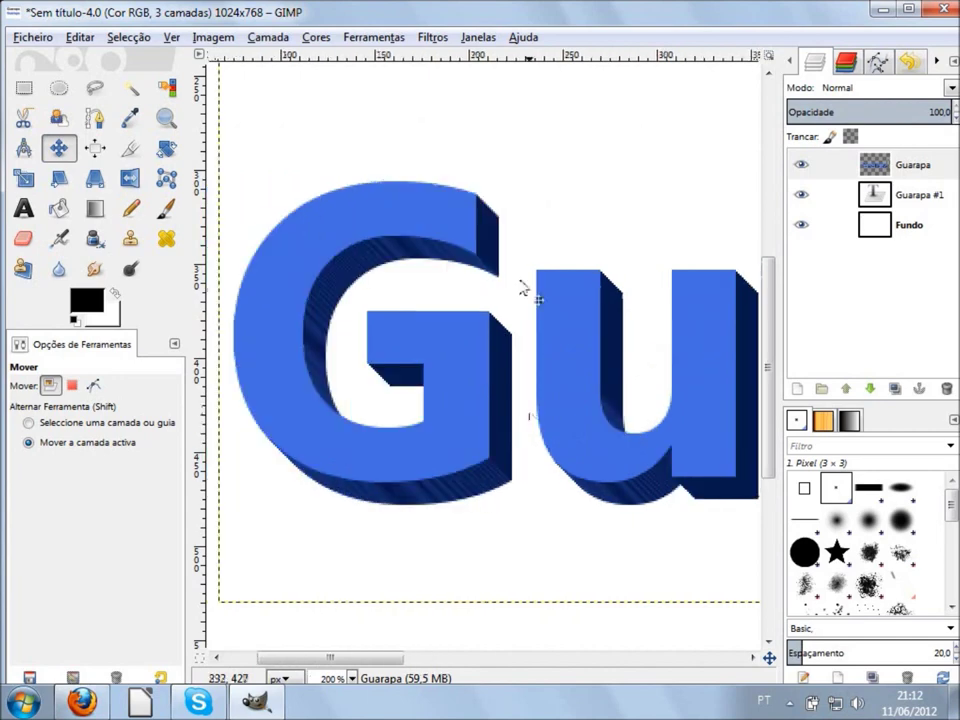
scroll(489, 229, "up", 3)
scroll(505, 300, "up", 1)
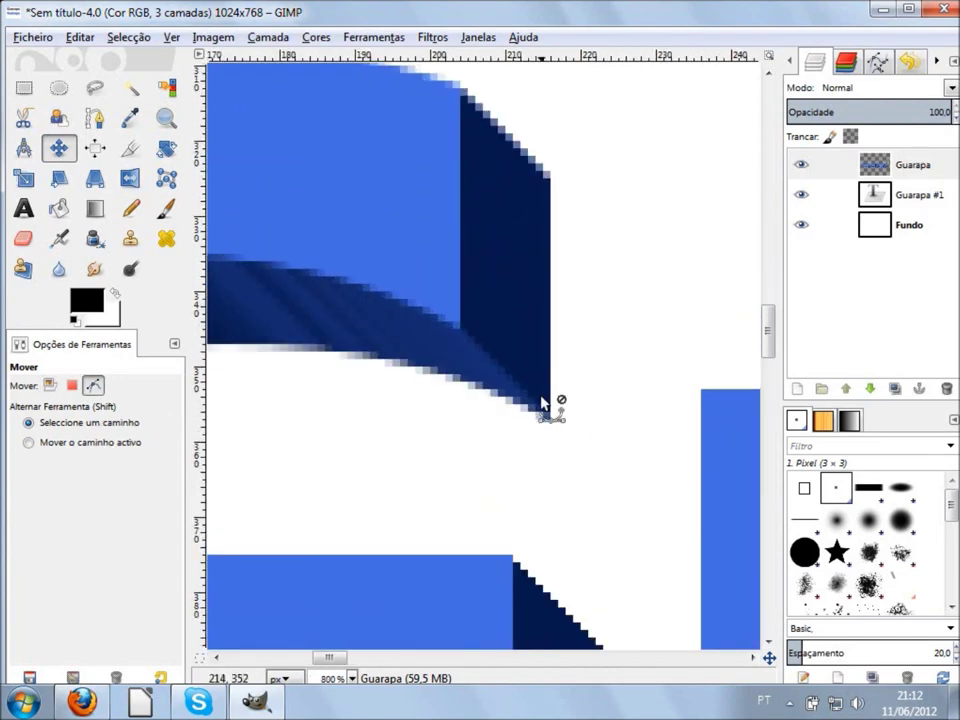
scroll(476, 333, "down", 2)
scroll(474, 333, "down", 1)
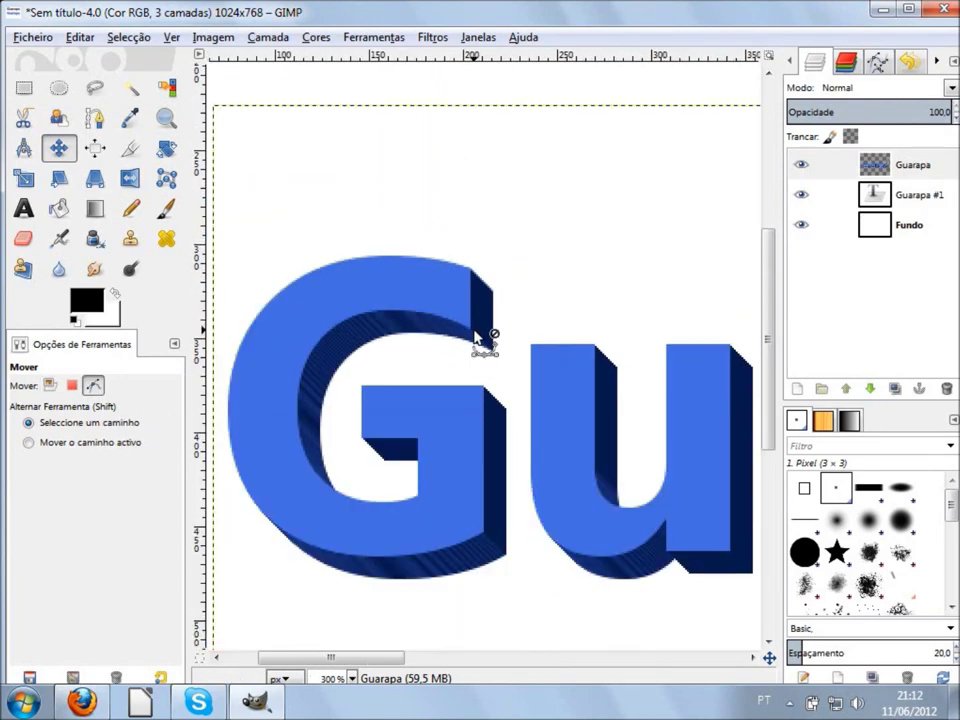
scroll(482, 332, "down", 2)
scroll(476, 336, "down", 1)
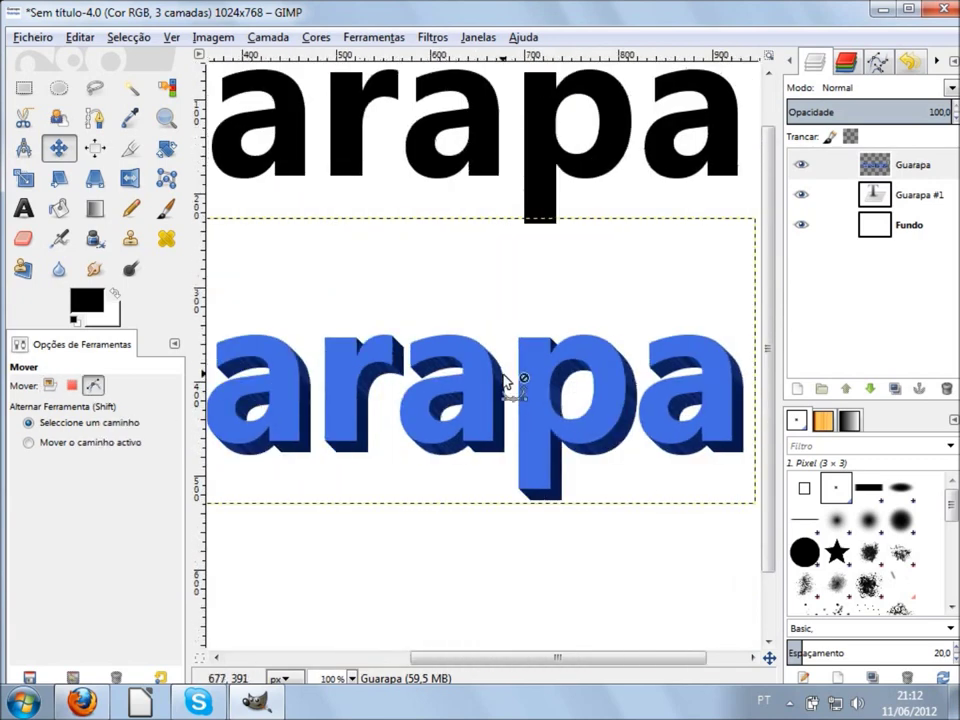
scroll(505, 382, "down", 1)
scroll(525, 398, "down", 1)
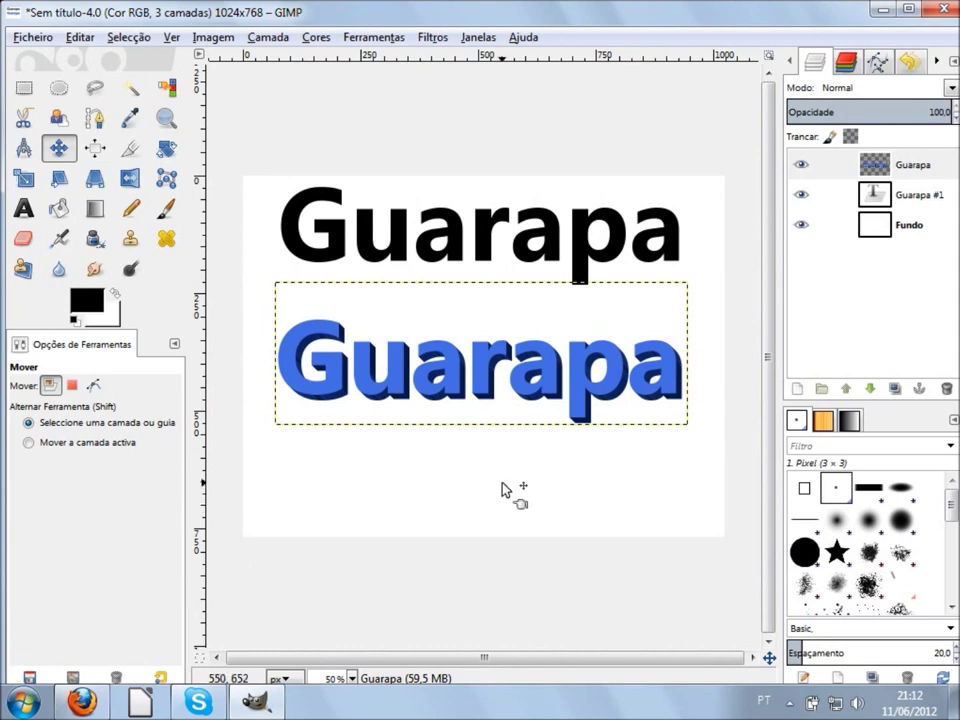
scroll(482, 399, "up", 3)
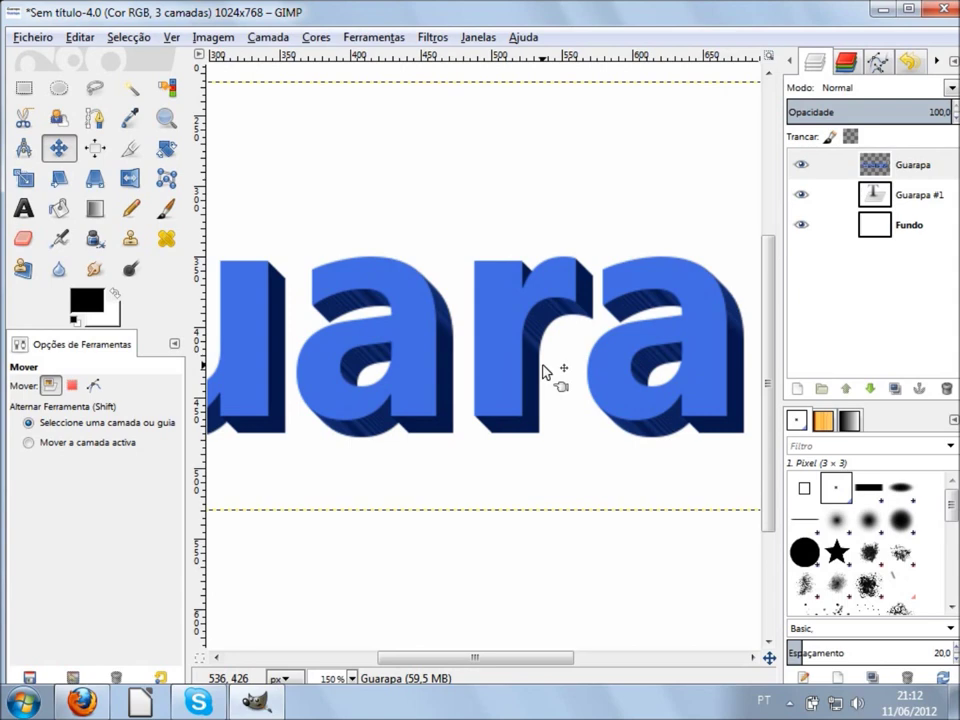
scroll(544, 372, "up", 4)
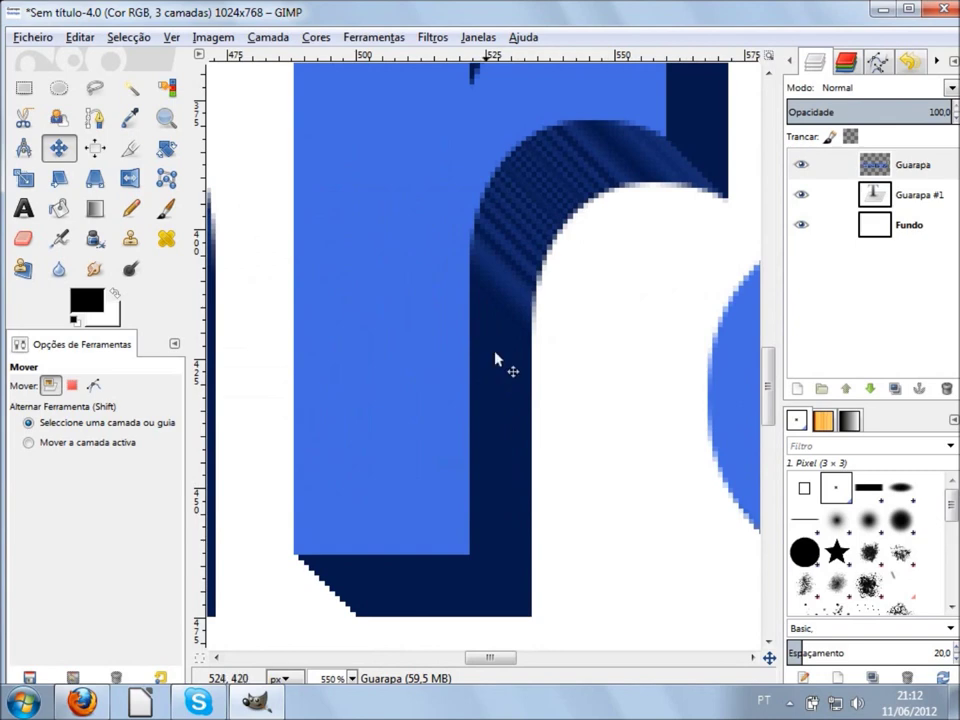
scroll(513, 385, "down", 3)
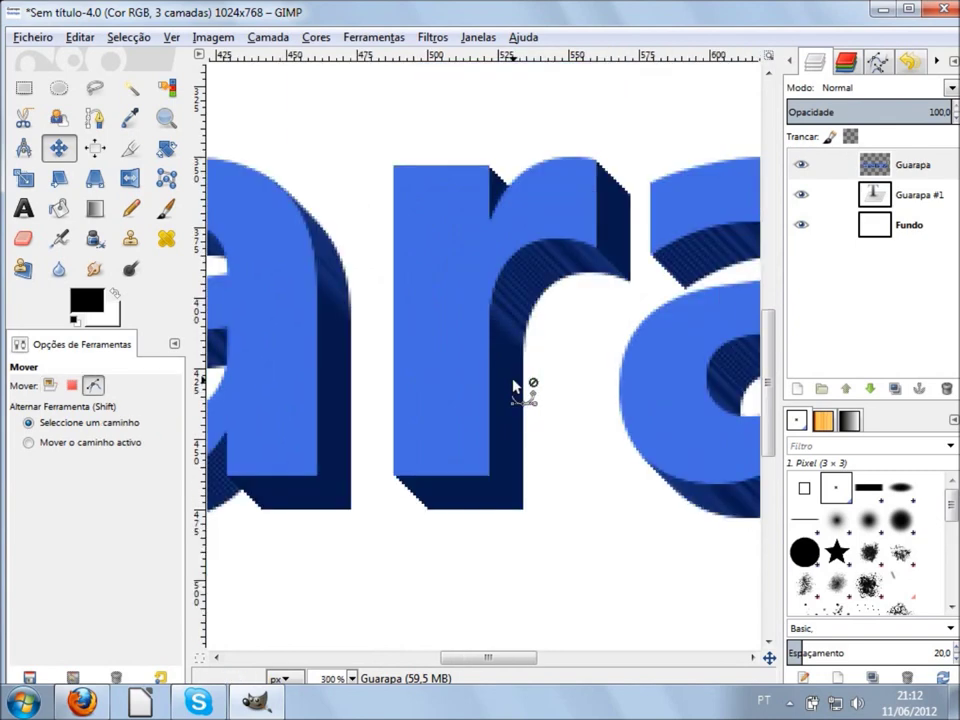
scroll(513, 385, "down", 1)
scroll(513, 385, "down", 2)
scroll(513, 385, "down", 1)
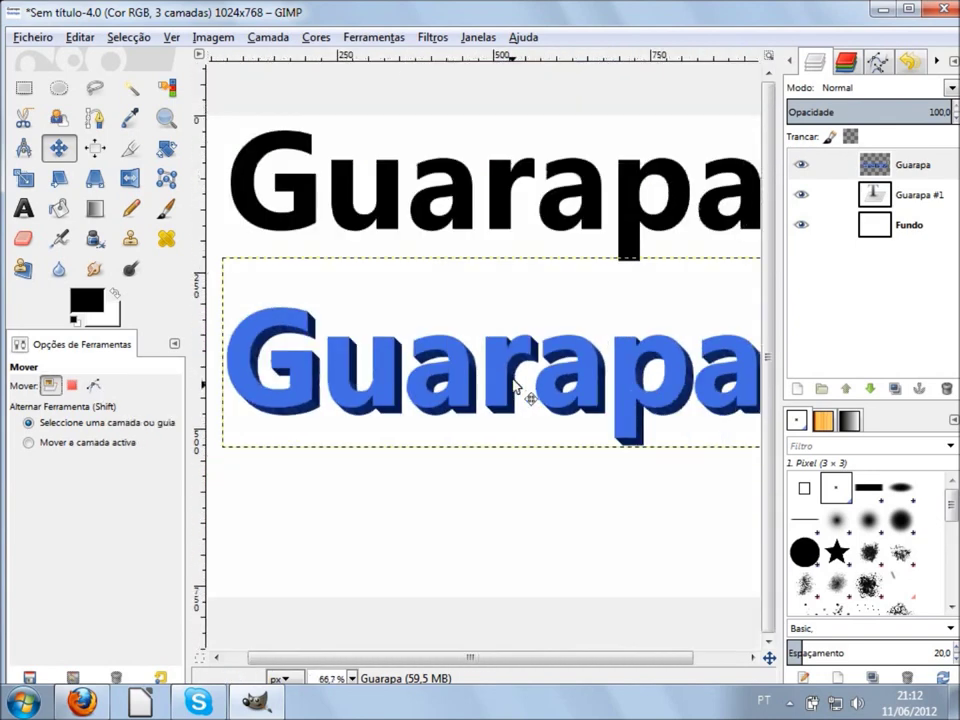
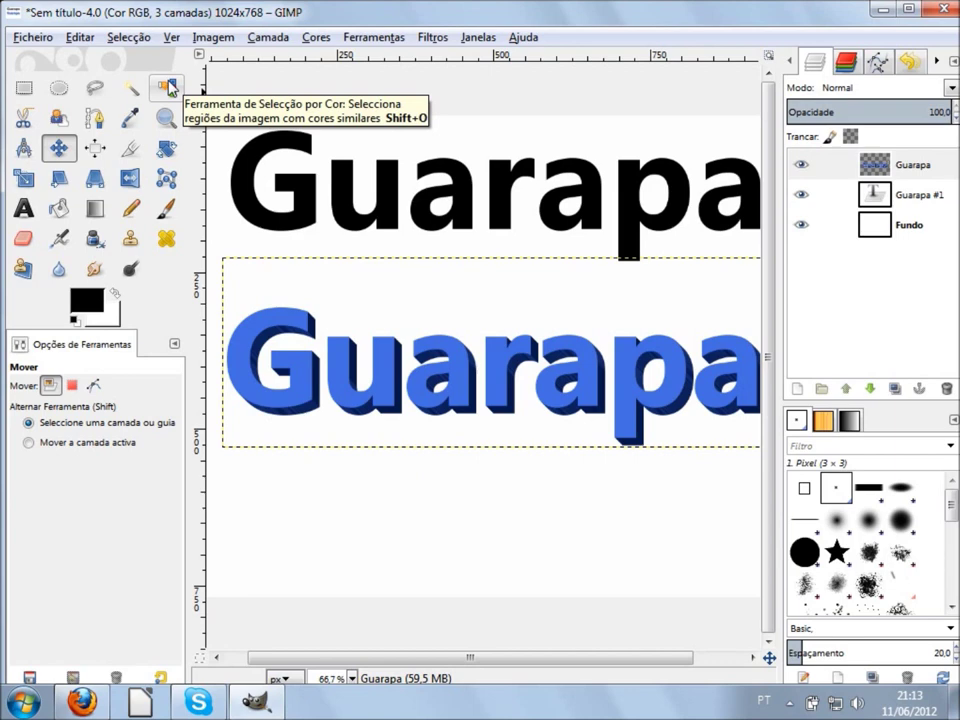
Select the blue Guarapa letter faces by colour with By Color Select.
left_click(167, 87)
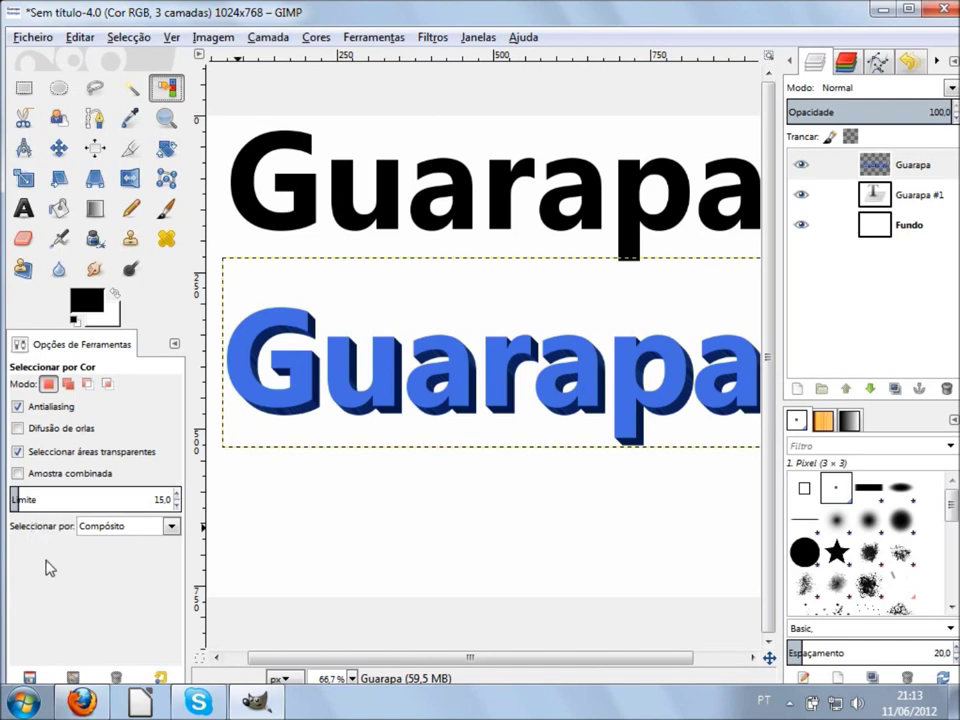
scroll(291, 386, "up", 3, "ctrl")
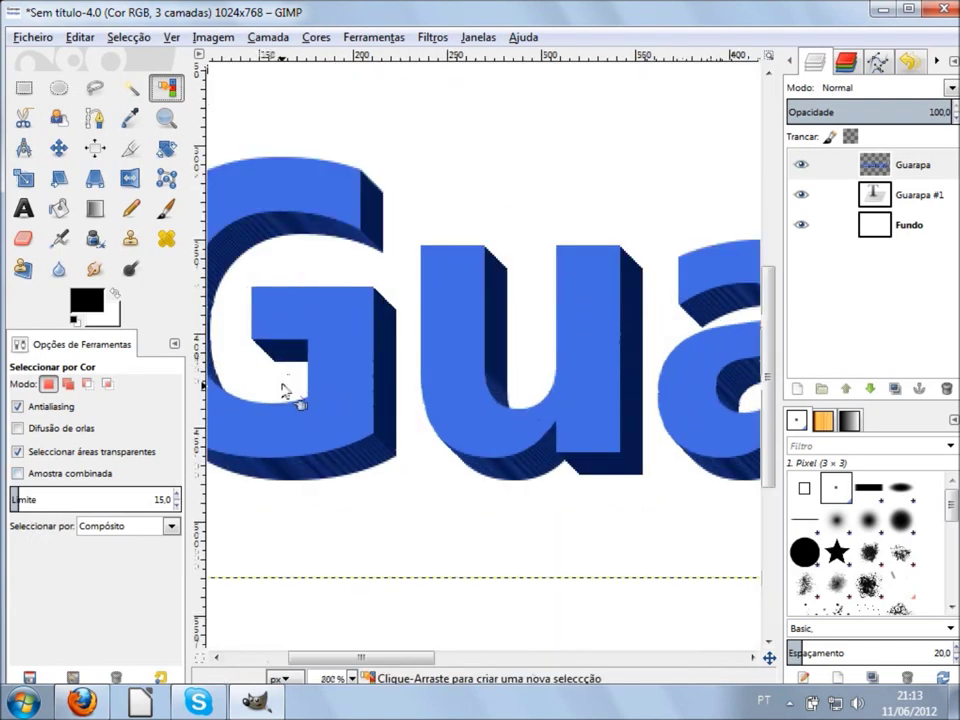
scroll(291, 388, "up", 1, "ctrl")
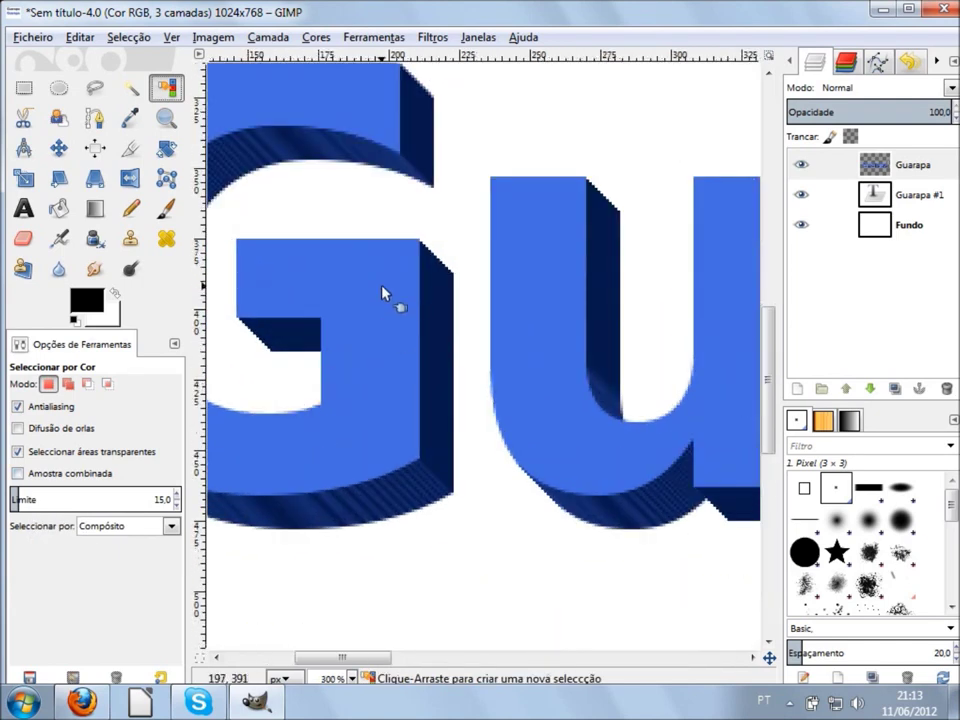
scroll(386, 293, "down", 3, "ctrl")
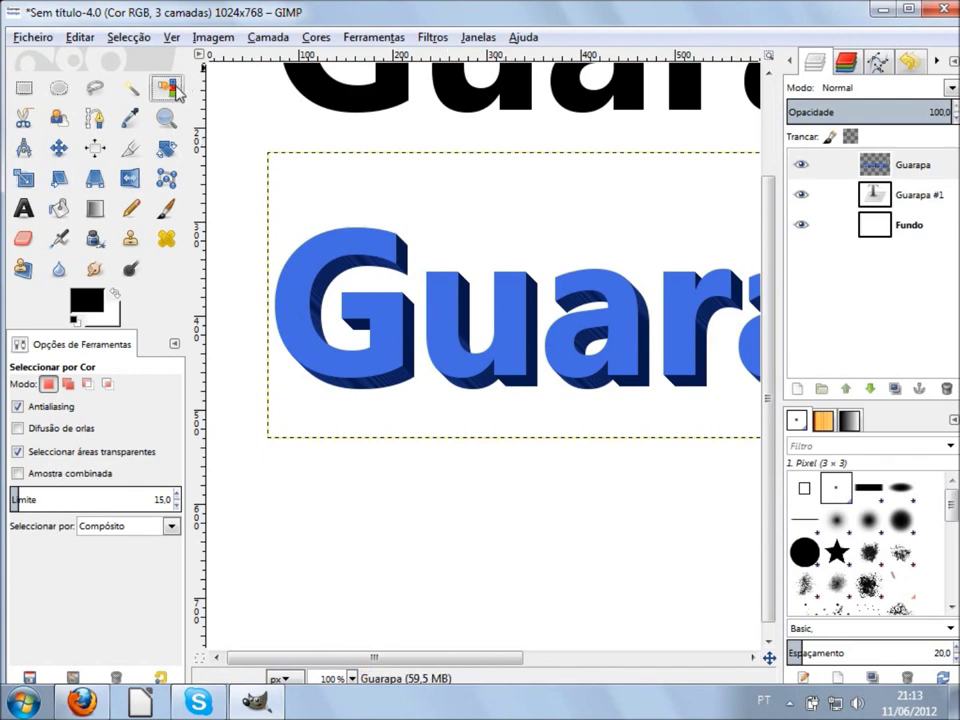
left_click(386, 340)
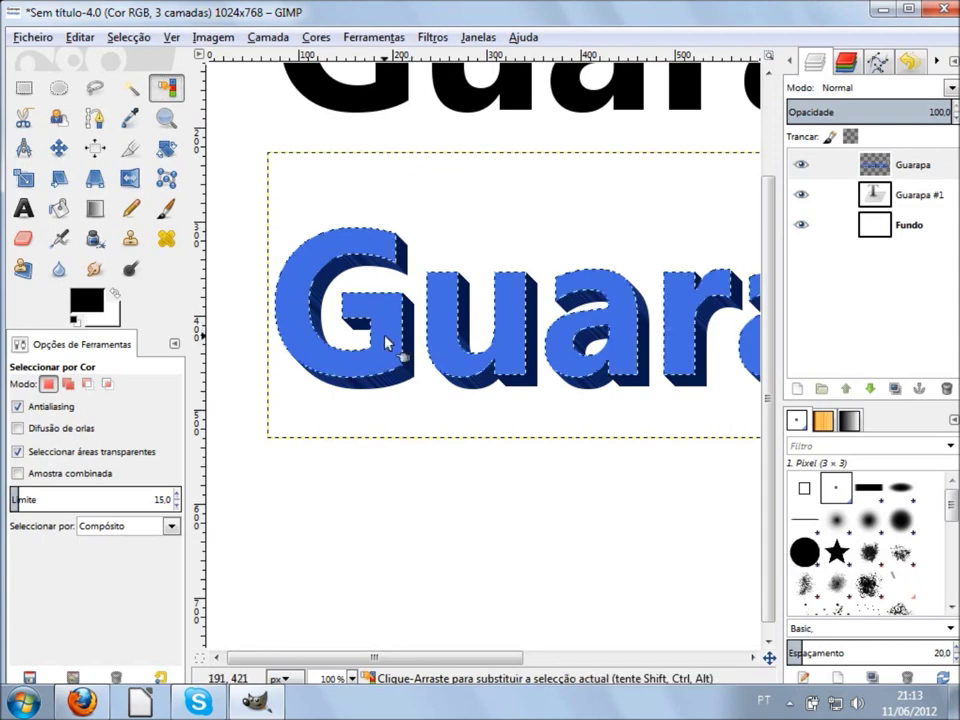
Add the unselected inside of the p to the colour selection.
scroll(480, 413, "right", 5)
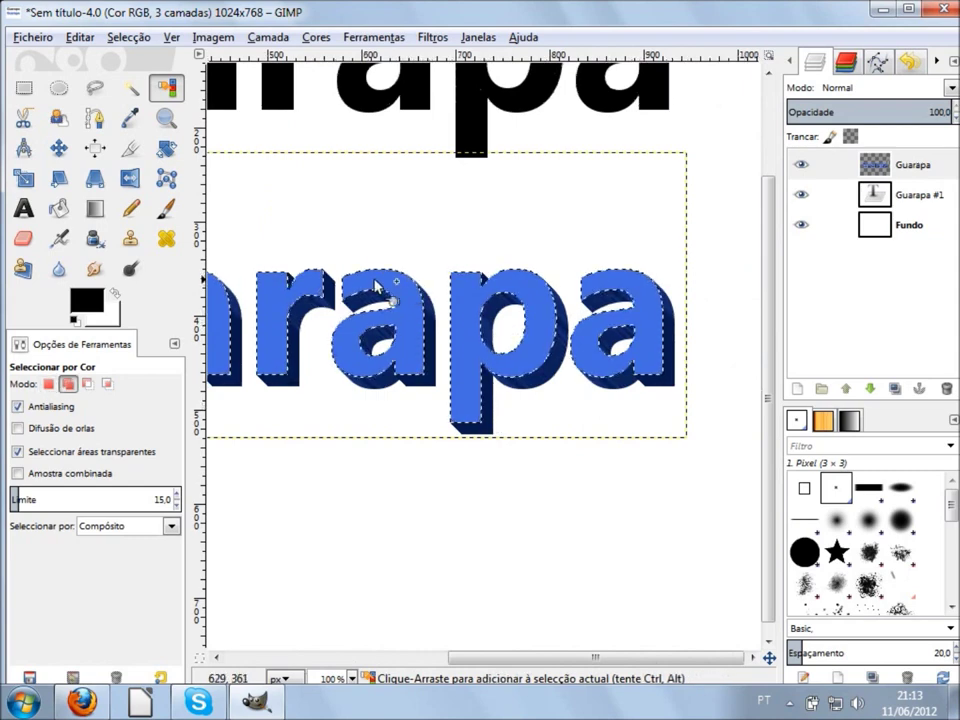
left_click(503, 321, "shift")
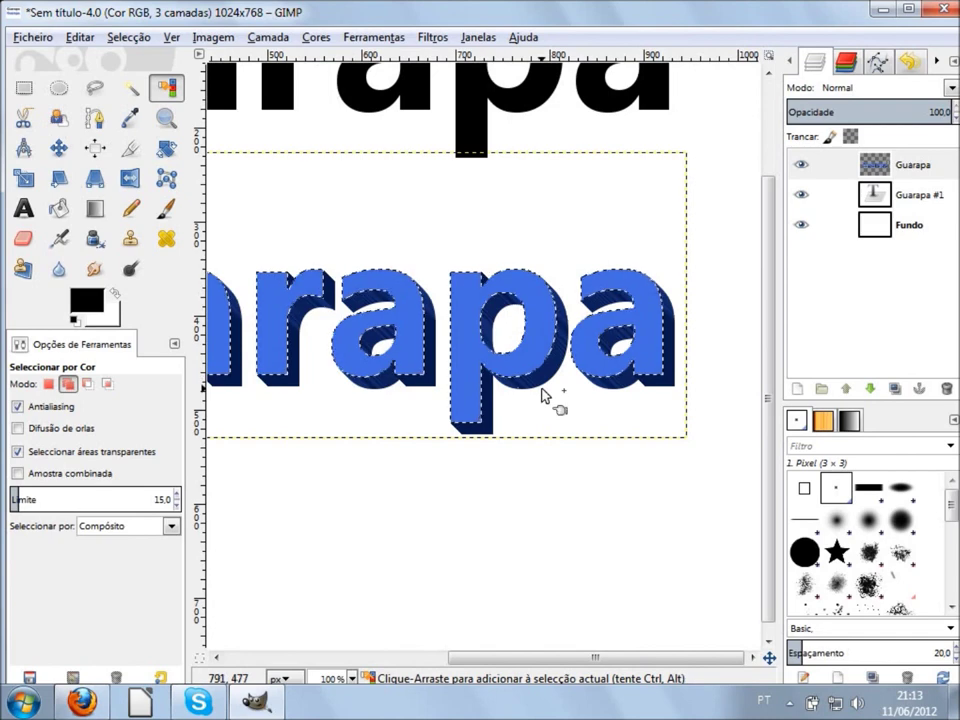
scroll(542, 394, "left", 5)
scroll(542, 394, "left", 3)
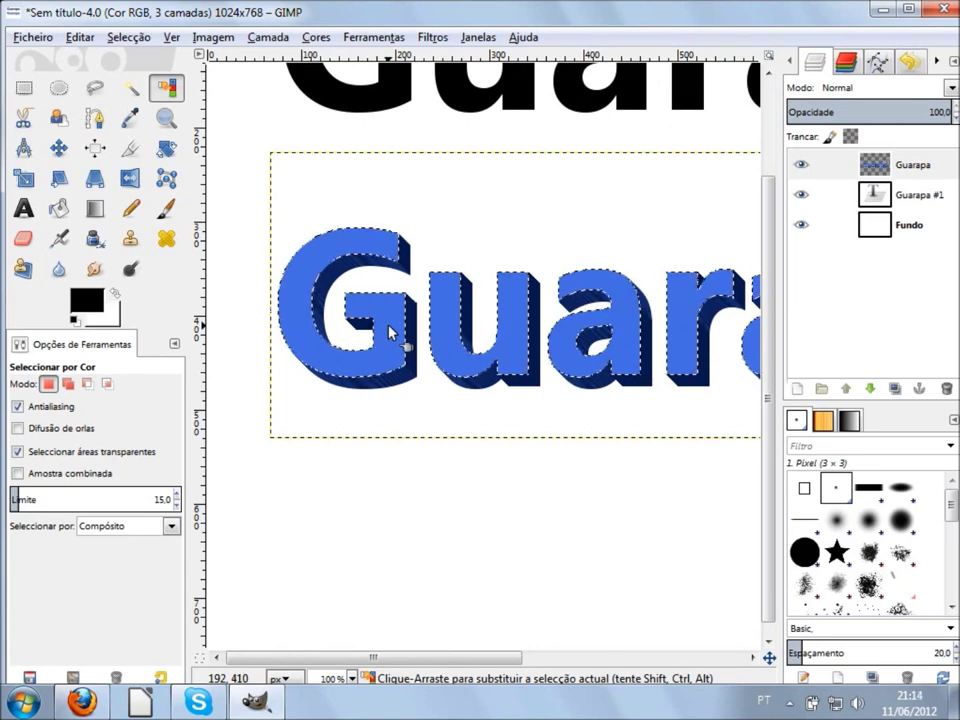
scroll(388, 333, "up", 1, "ctrl")
scroll(388, 333, "up", 1, "ctrl")
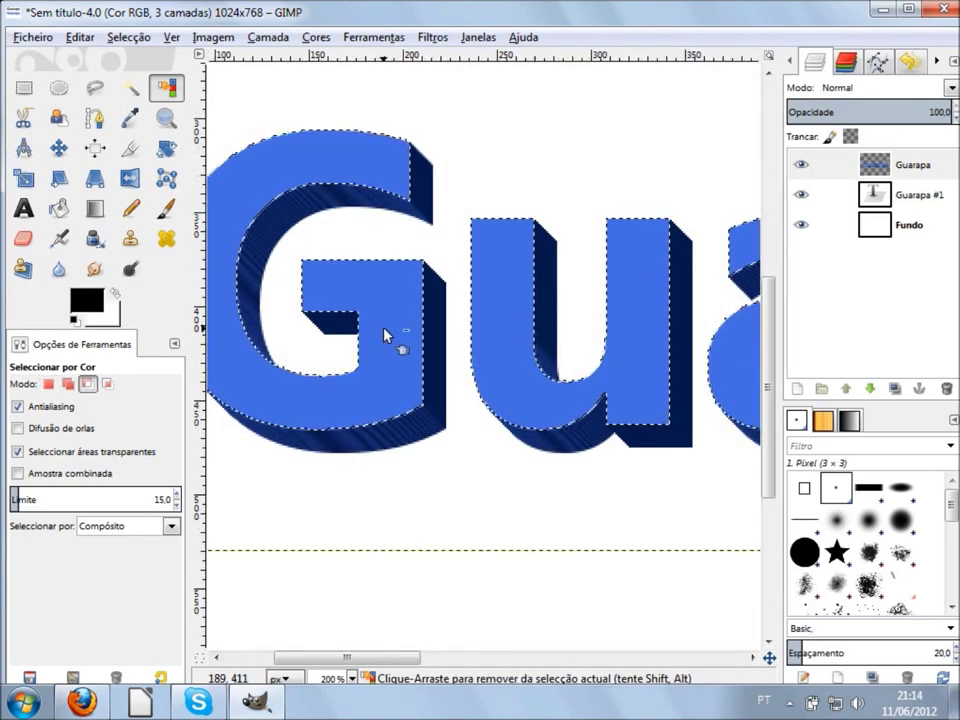
scroll(388, 333, "down", 2, "ctrl")
scroll(388, 333, "down", 1, "ctrl")
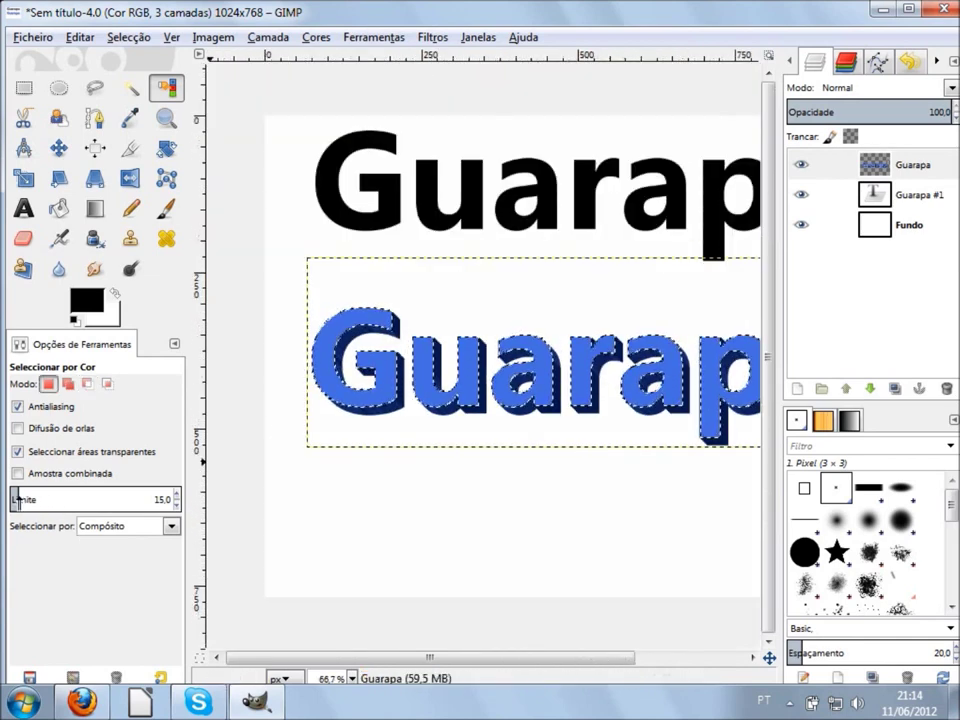
Raise the colour-select Threshold and inspect the resulting selection.
left_click_drag(22, 499, 150, 499)
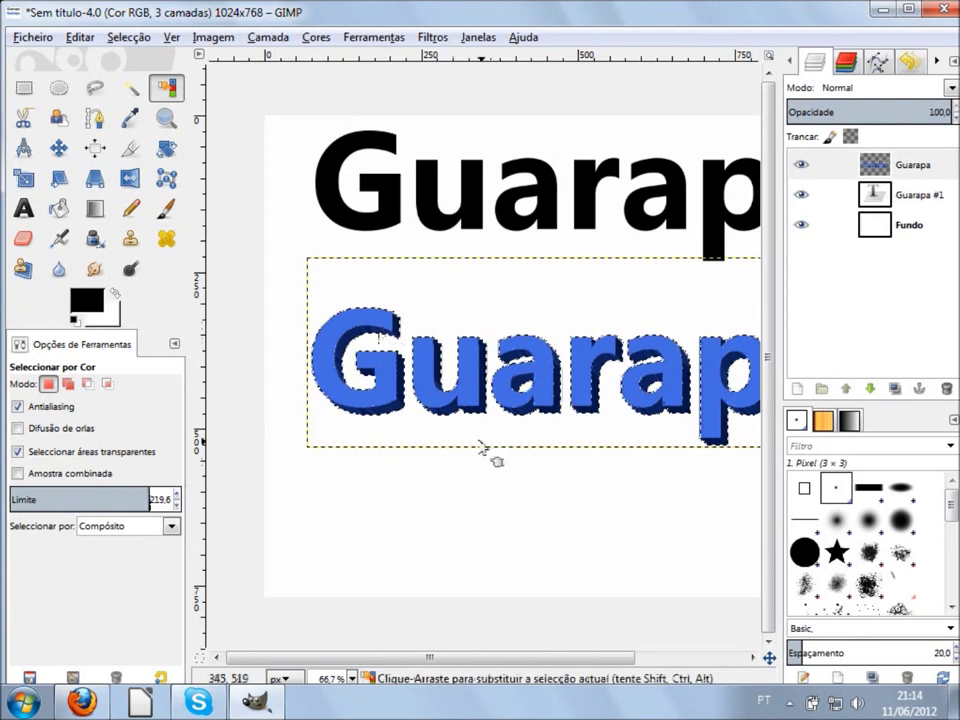
scroll(470, 436, "up", 1, "ctrl")
scroll(470, 436, "up", 2, "ctrl")
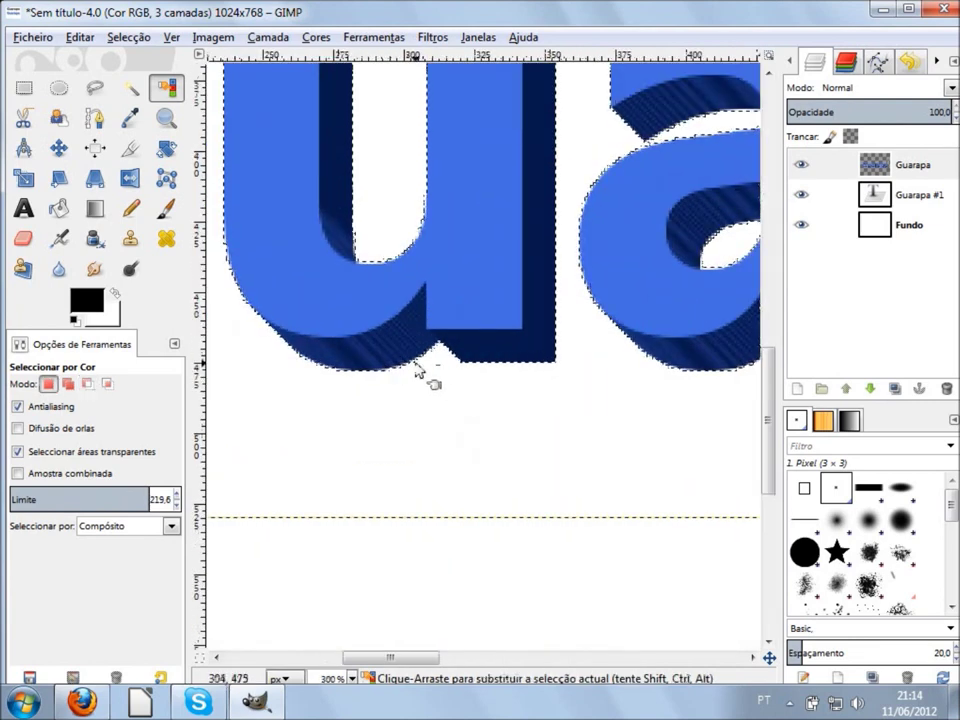
scroll(418, 370, "down", 2, "ctrl")
scroll(418, 370, "down", 2, "ctrl")
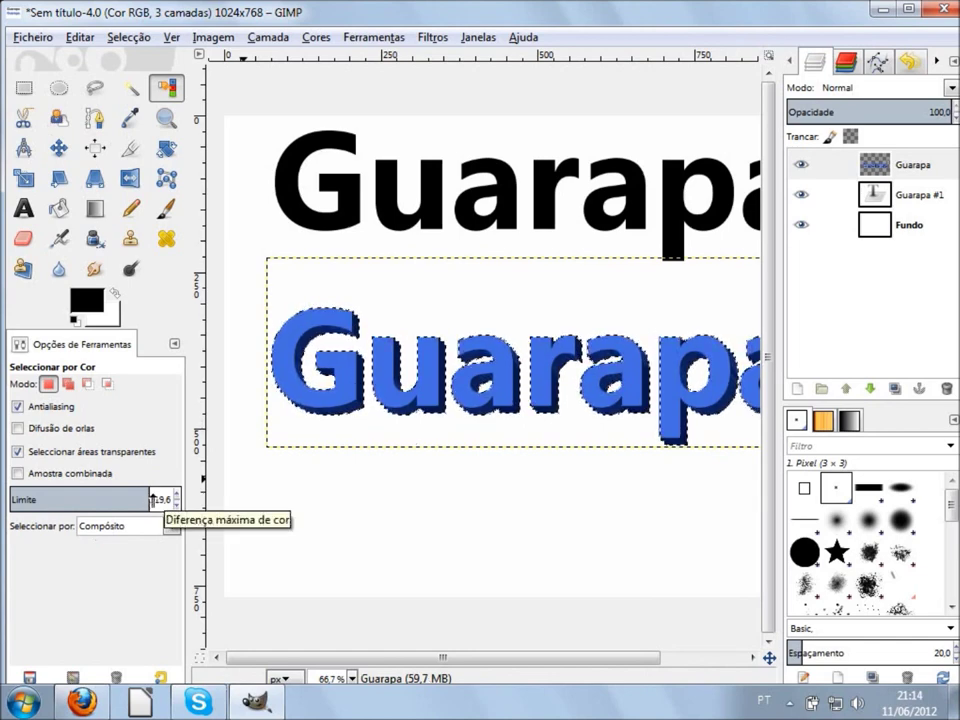
Lower the Threshold to about 11.8 and reselect only the blue letter faces.
left_click_drag(150, 497, 17, 507)
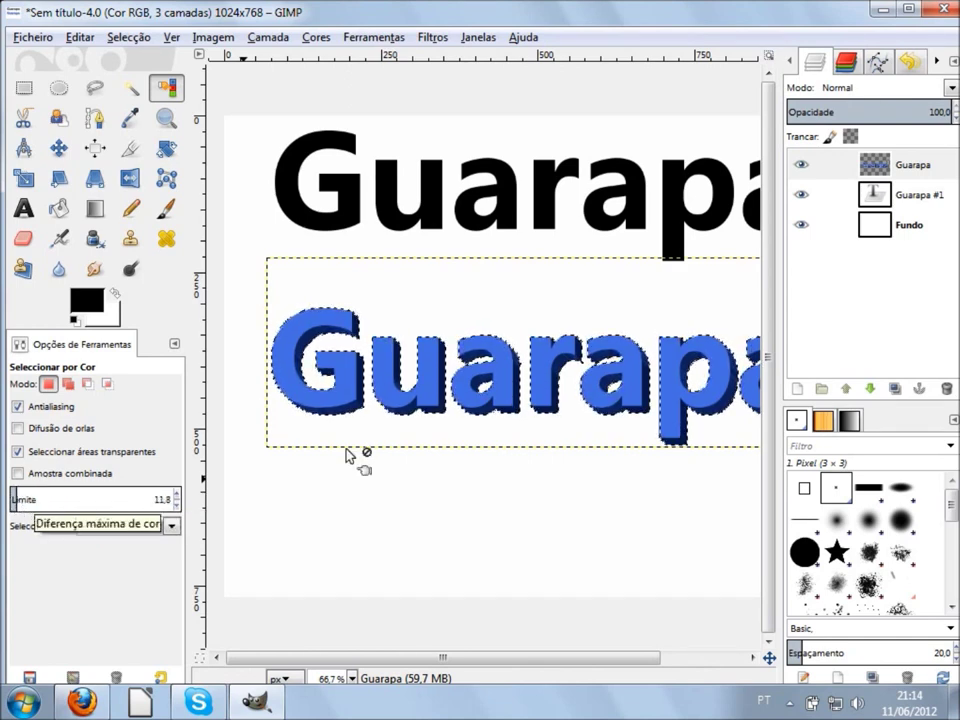
left_click(348, 378)
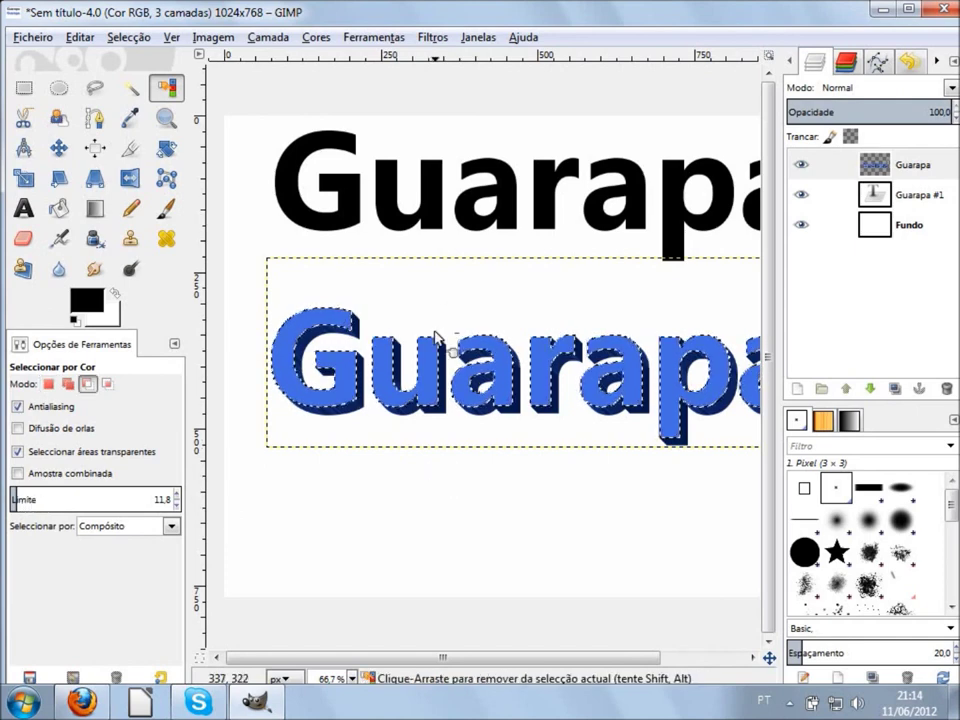
scroll(437, 340, "up", 2, "ctrl")
scroll(441, 360, "up", 2, "ctrl")
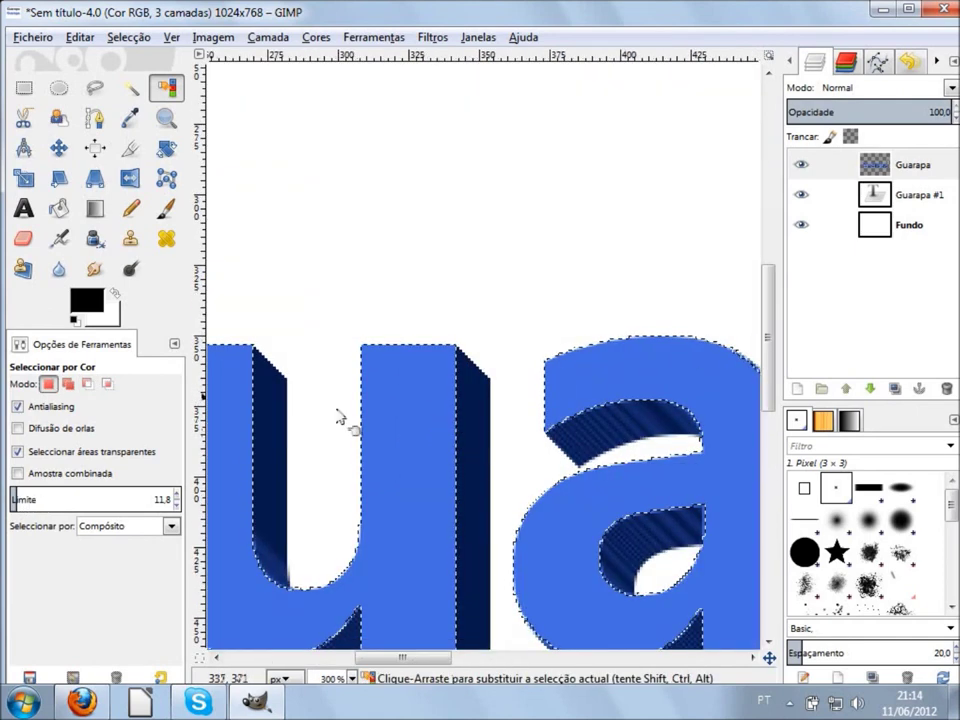
scroll(430, 440, "down", 3)
scroll(429, 443, "down", 2)
scroll(455, 343, "down", 1, "ctrl")
scroll(455, 343, "down", 1, "ctrl")
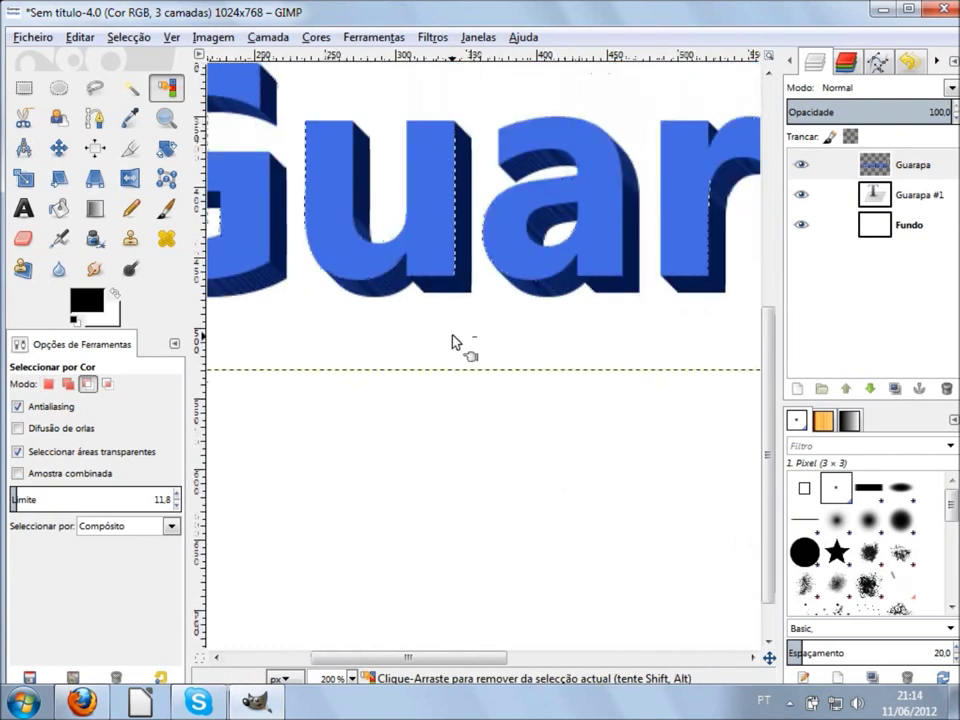
scroll(456, 339, "down", 2, "ctrl")
scroll(480, 365, "down", 2, "ctrl")
scroll(503, 386, "up", 2, "ctrl")
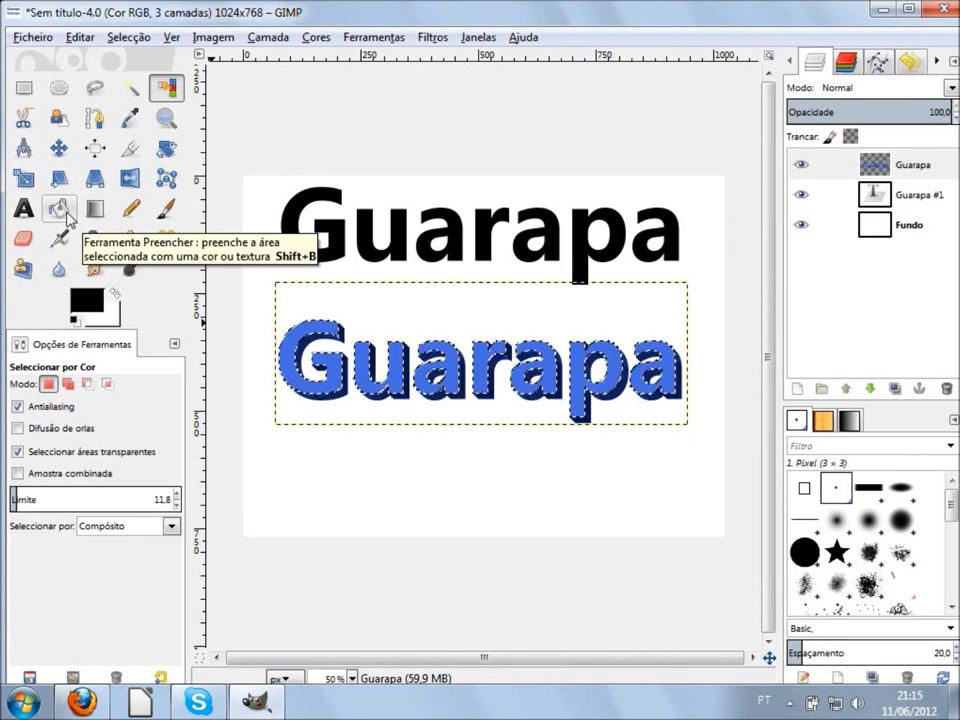
Switch to Bucket Fill and resize the toolbox dock to show its options.
left_click(65, 208)
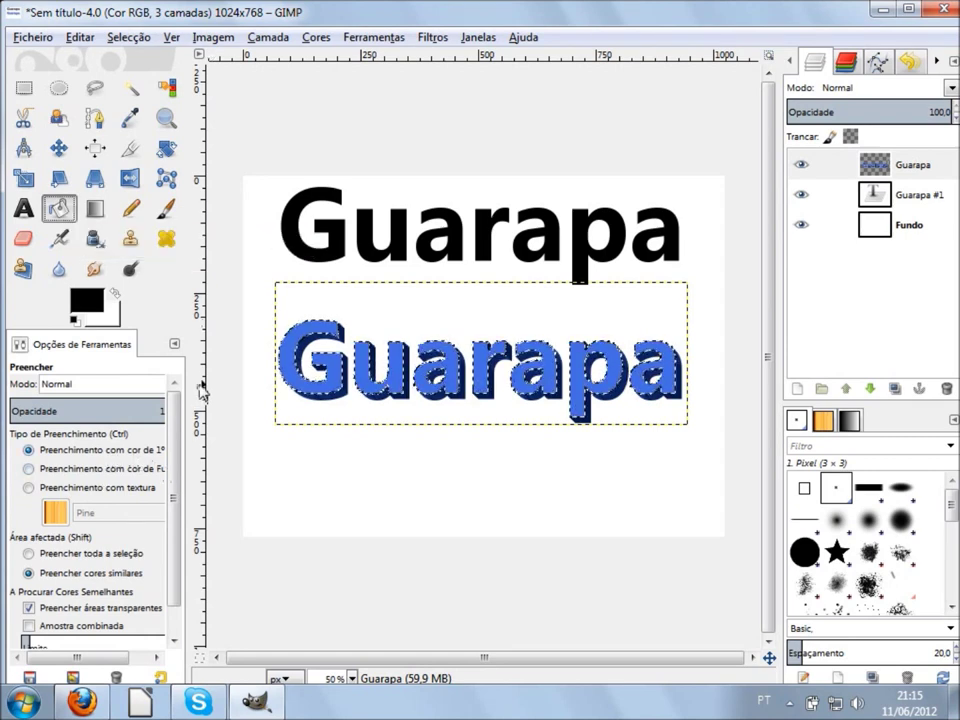
left_click_drag(190, 384, 208, 382)
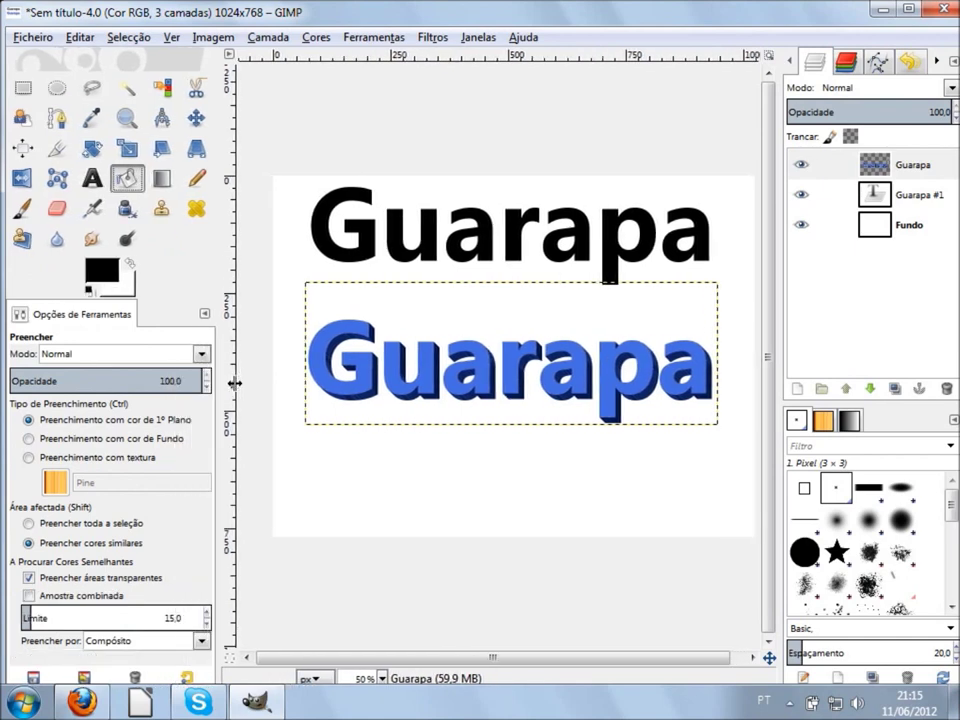
left_click_drag(208, 382, 240, 383)
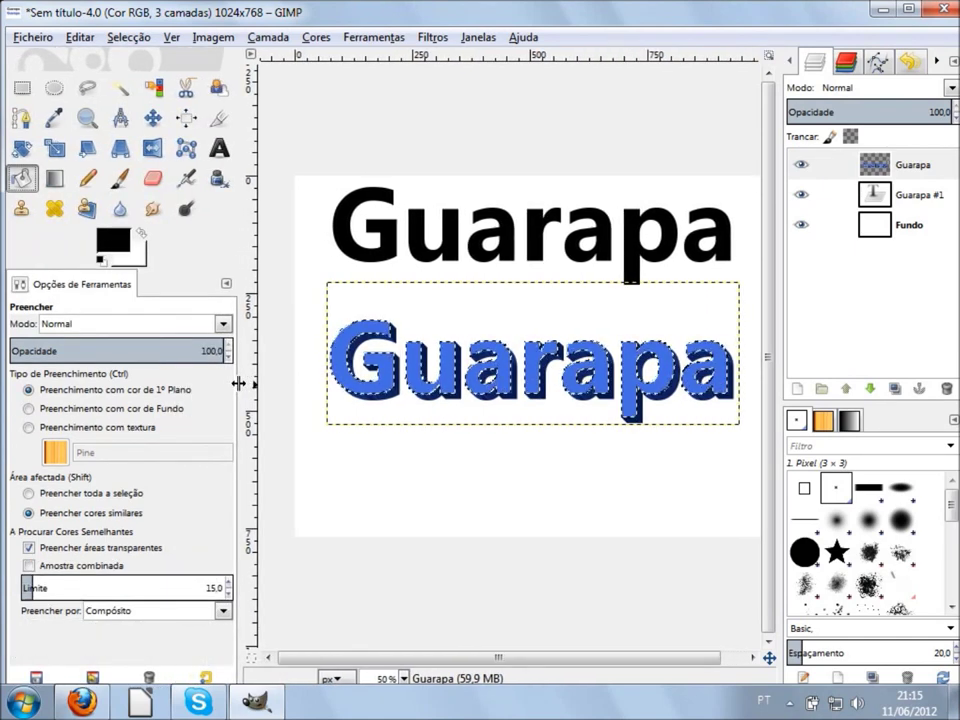
left_click_drag(240, 383, 190, 385)
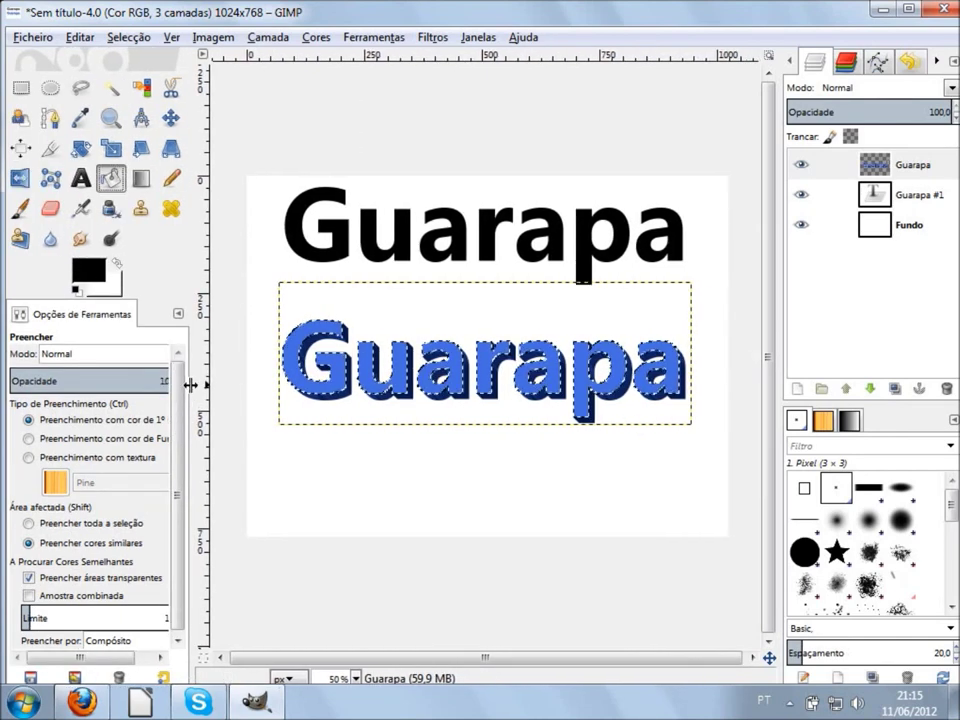
left_click_drag(186, 384, 163, 385)
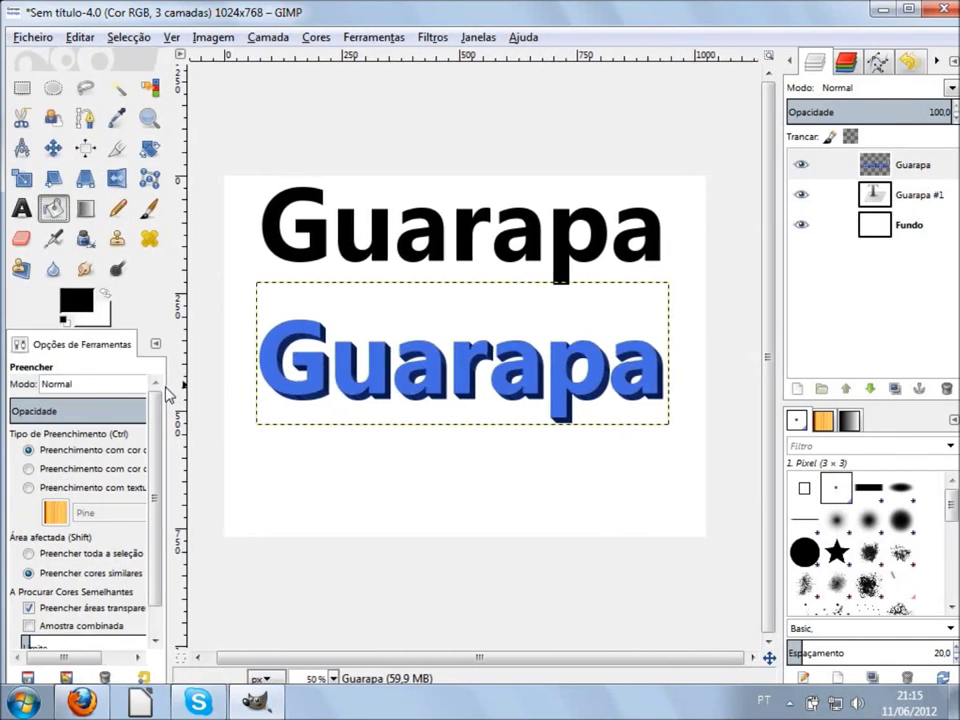
left_click_drag(163, 385, 174, 383)
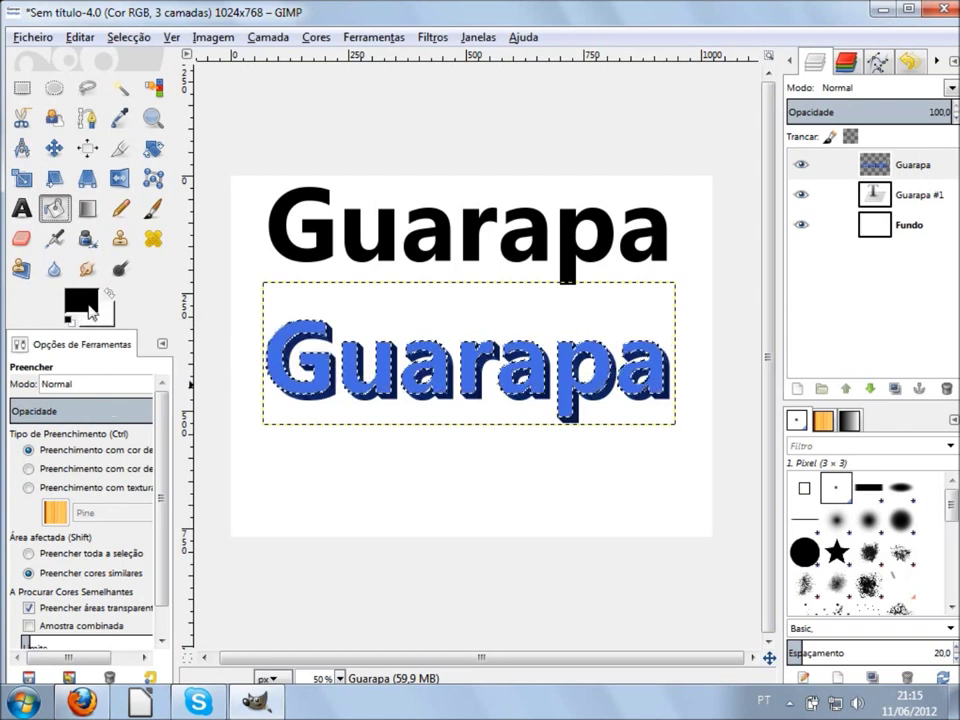
Set the foreground colour to red.
left_click(80, 299)
mouse_move(161, 250)
left_mouse_down()
mouse_move(188, 245)
mouse_move(208, 272)
mouse_move(172, 251)
left_mouse_up()
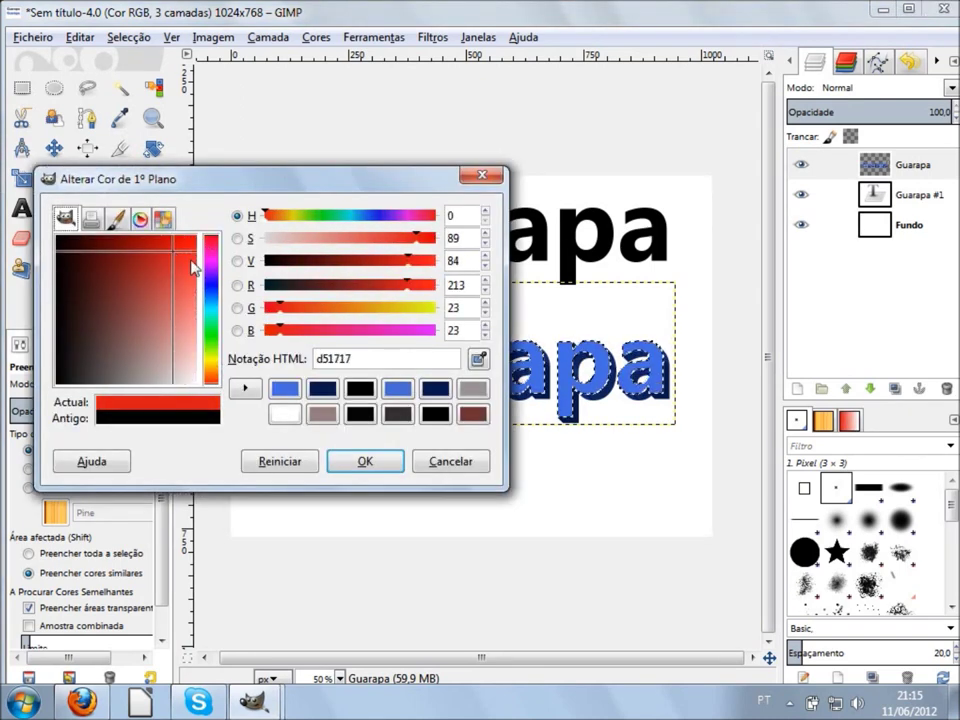
left_click(365, 461)
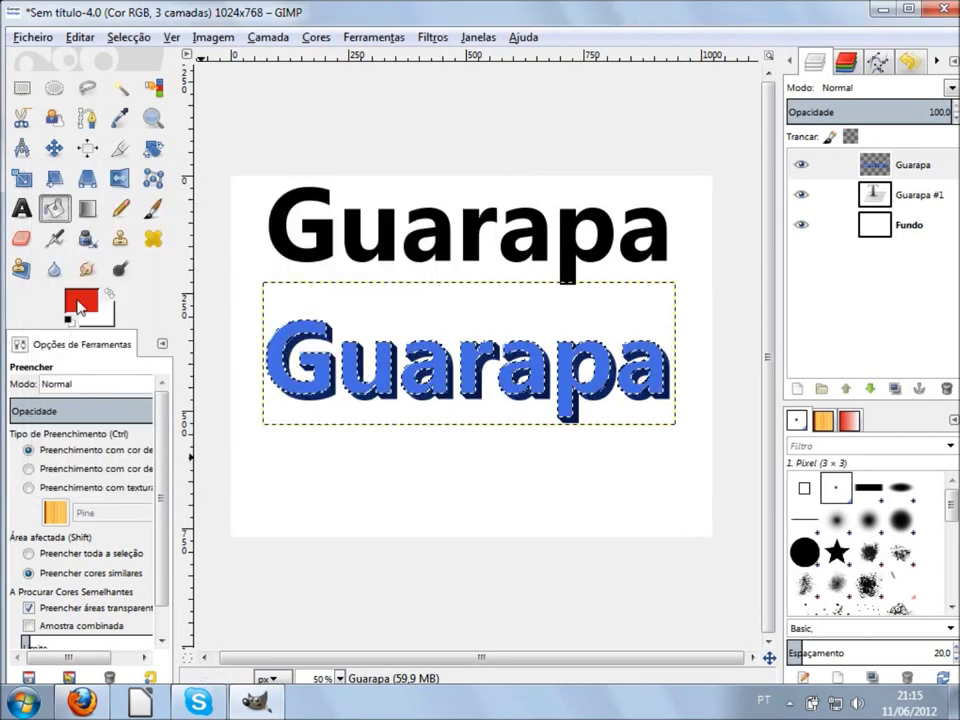
Bucket-fill the blue letter u with red.
left_click(352, 365)
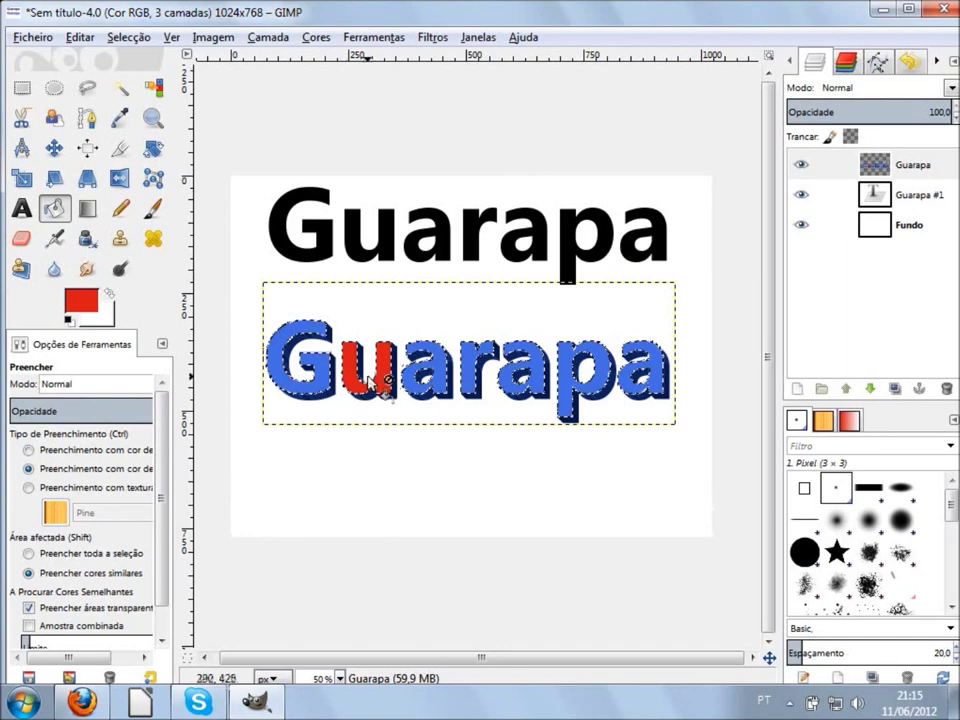
scroll(370, 382, "up", 2)
scroll(372, 384, "up", 3)
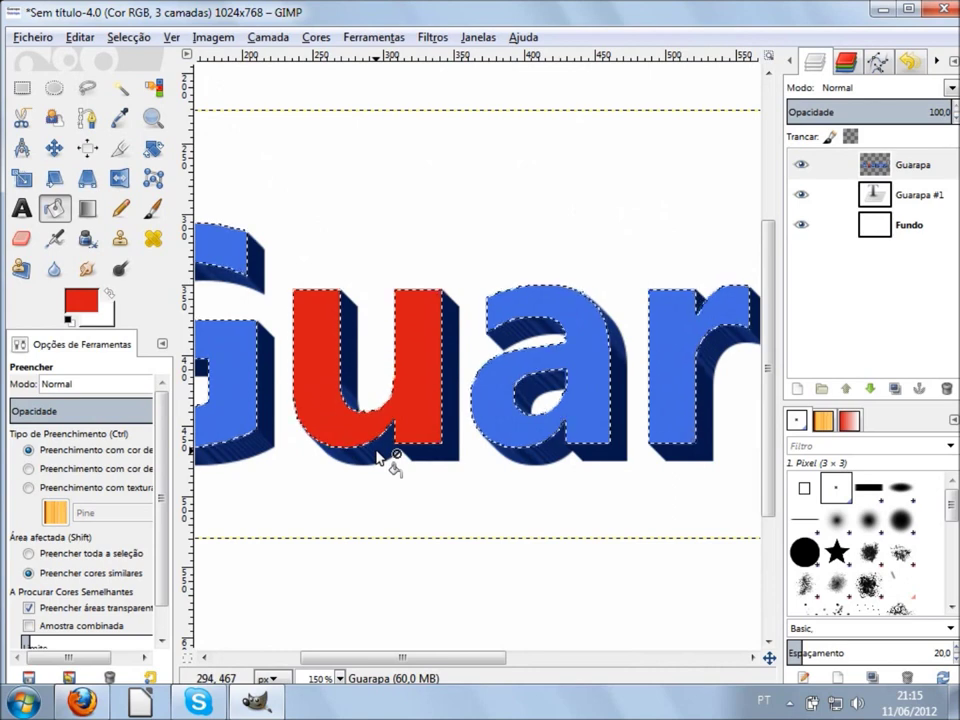
key("ctrl")
scroll(428, 440, "down", 1, "ctrl")
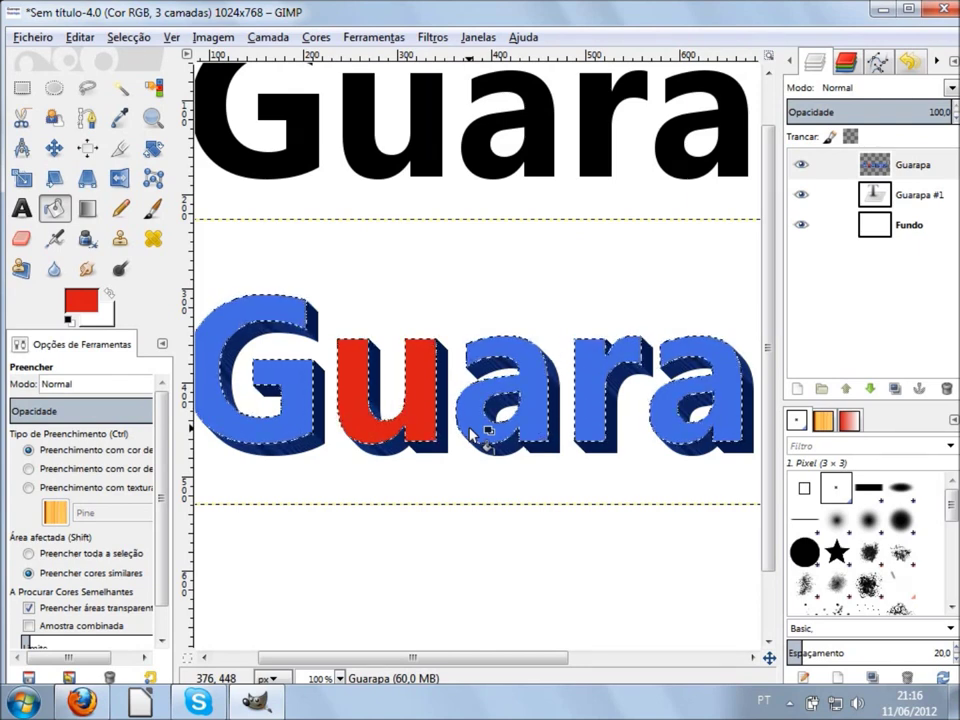
Fill all selected Guarapa letter faces red, ending with every face red.
key("shift")
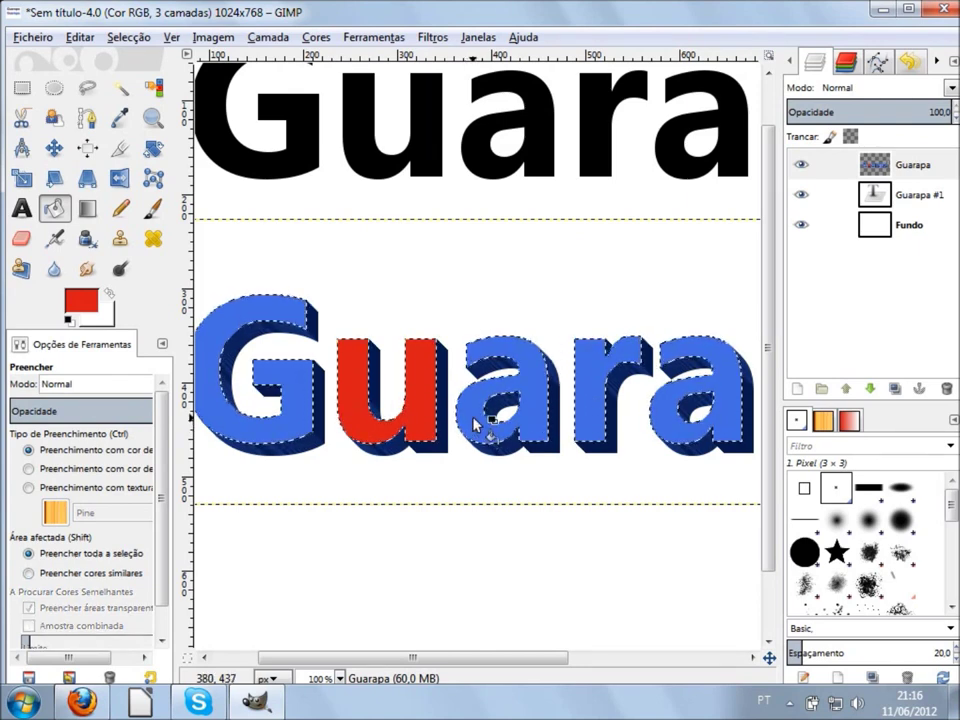
left_click(477, 425, "shift")
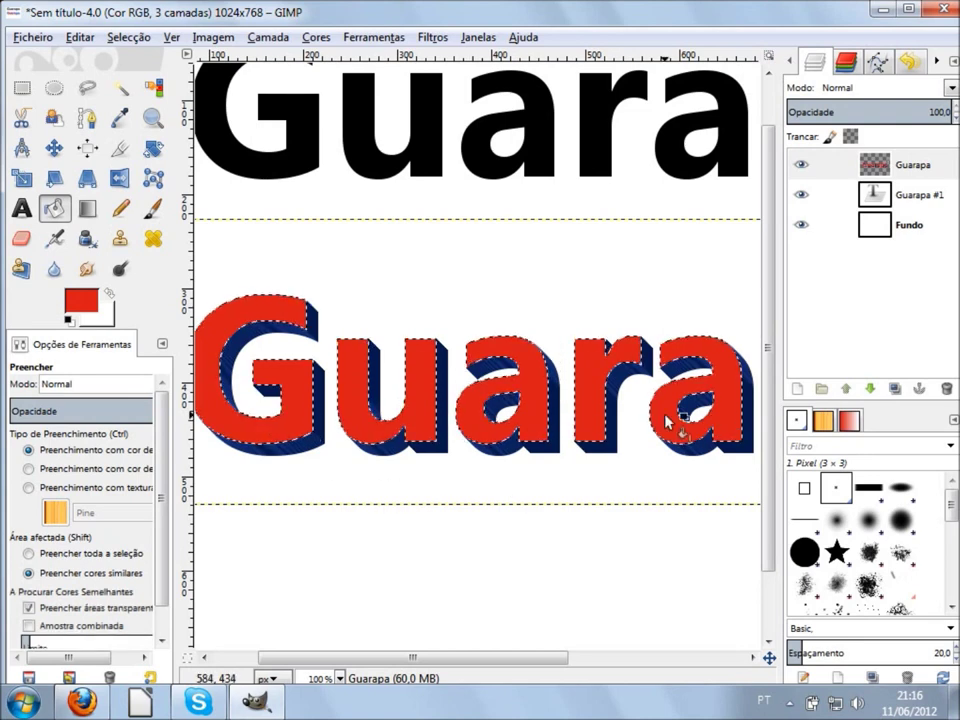
key("minus")
key("minus")
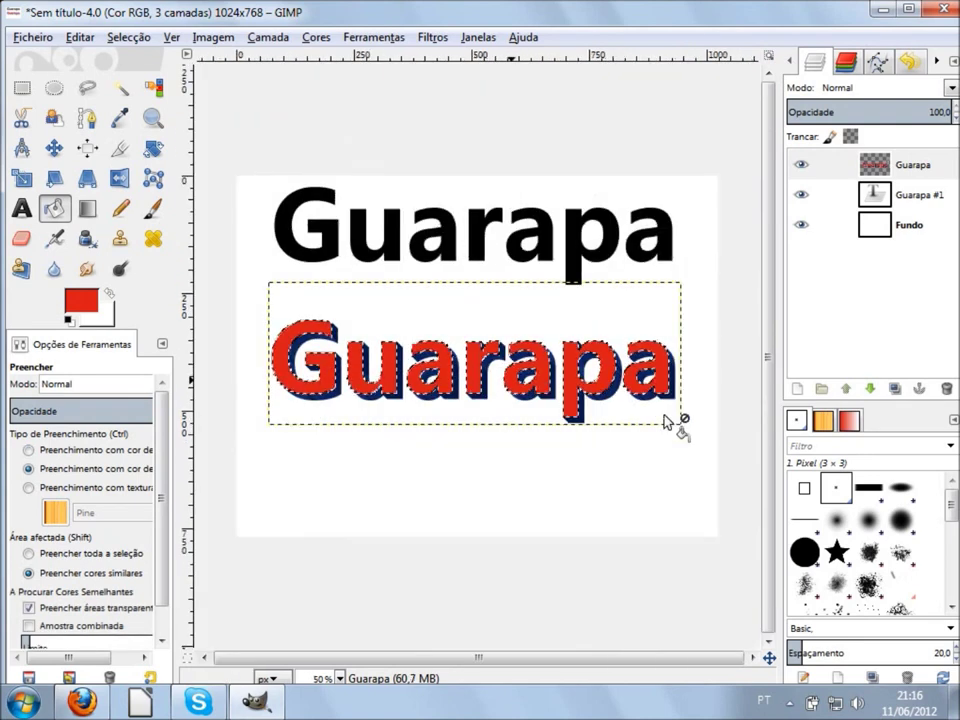
left_click(663, 421, "ctrl")
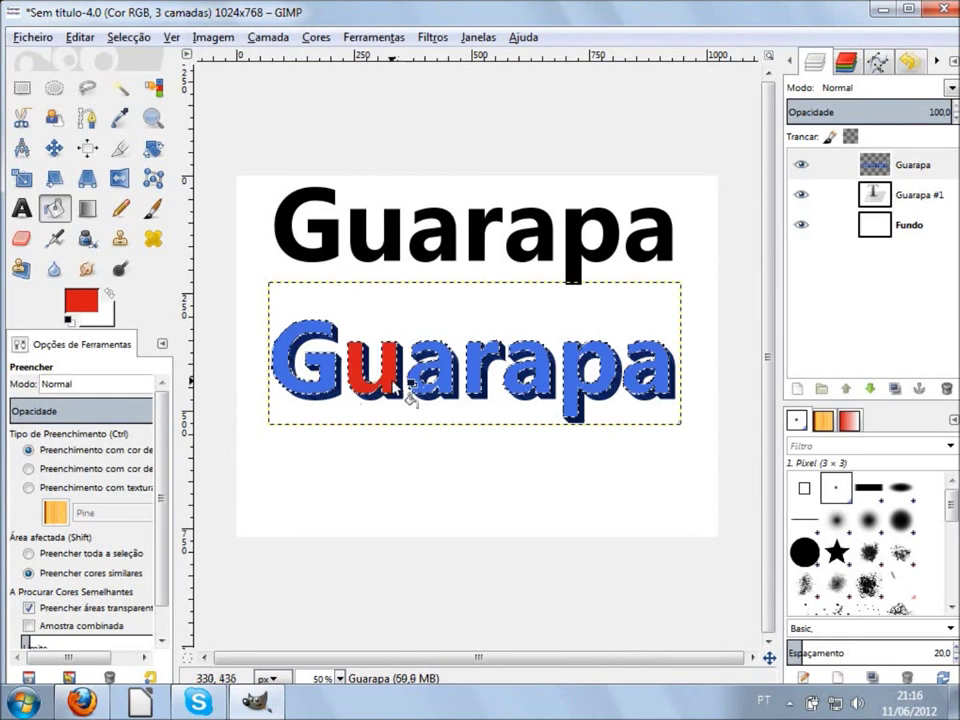
key("plus")
key("plus")
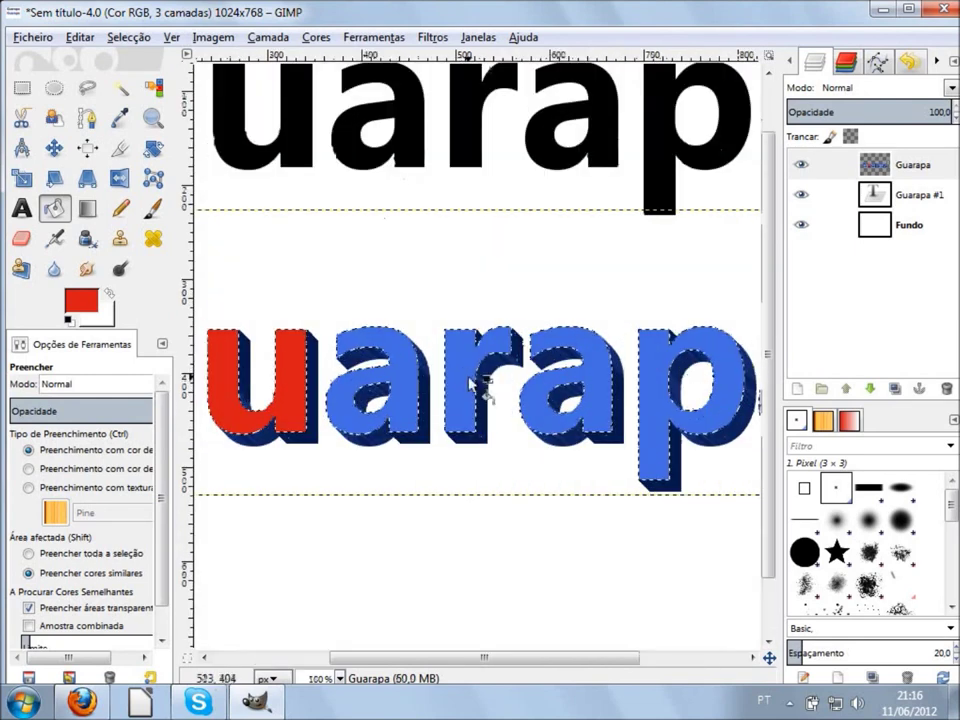
left_click(482, 396)
left_click(671, 392)
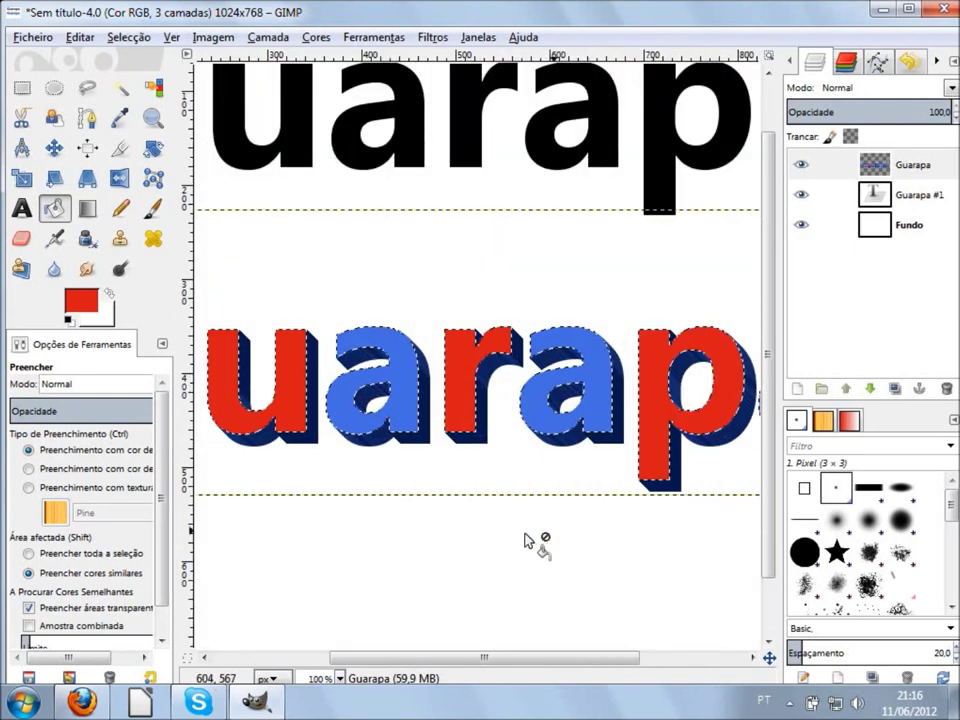
key("minus")
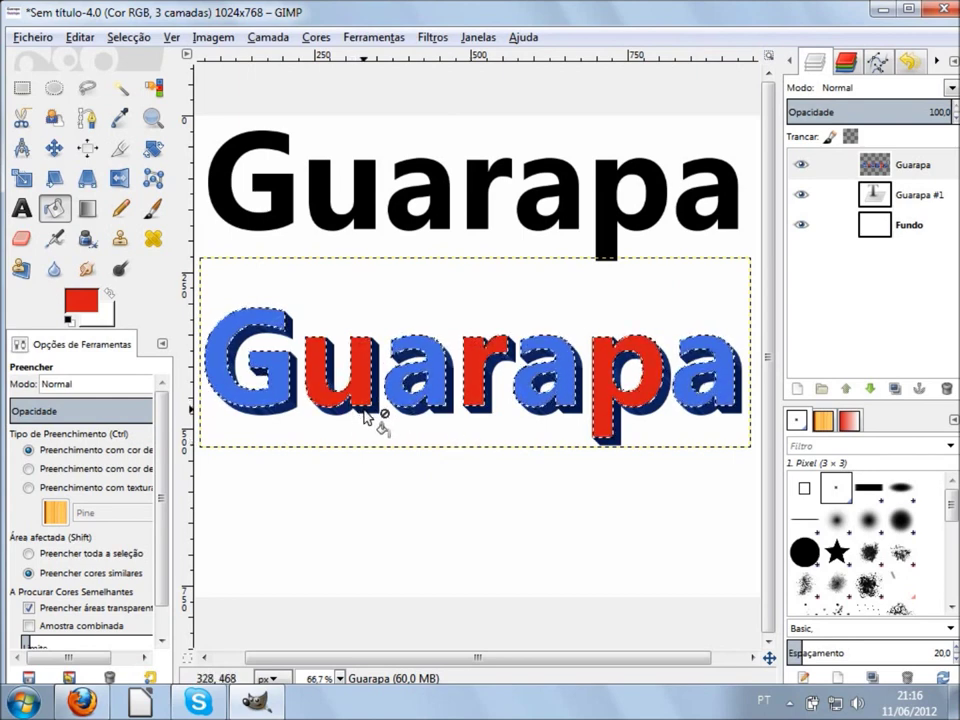
left_click(468, 405)
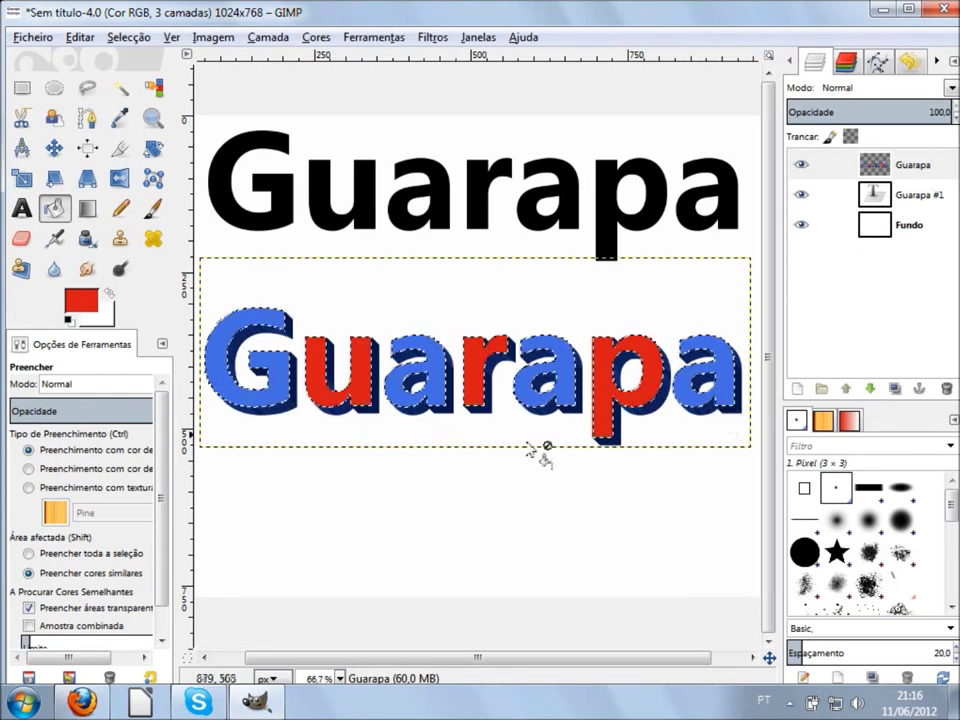
key("ctrl+z")
key("ctrl+z")
key("ctrl+z")
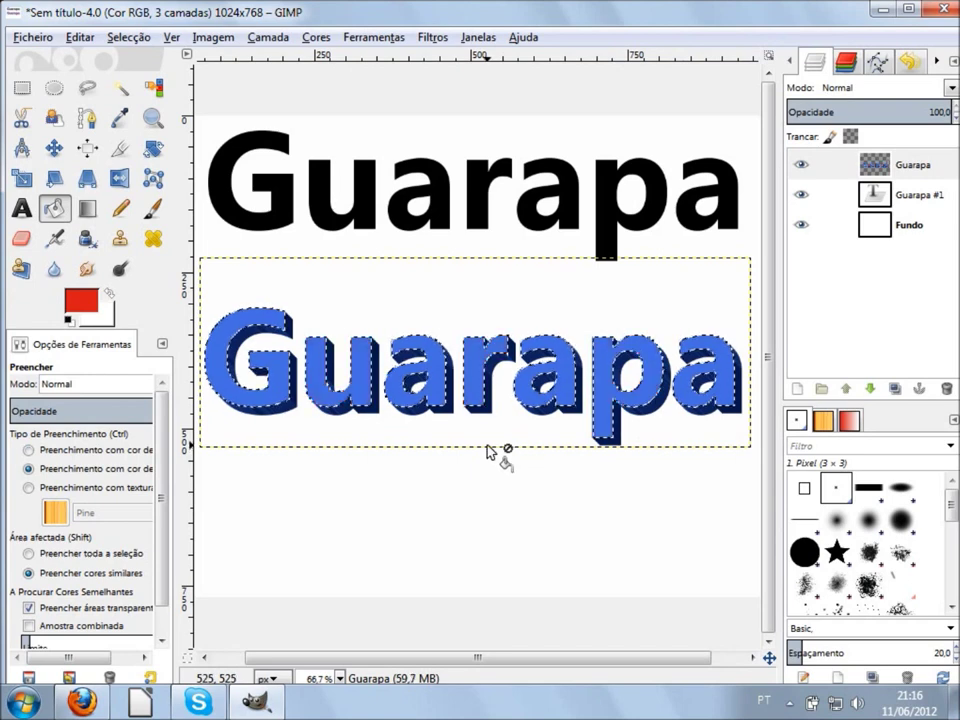
key("ctrl+y")
key("ctrl+y")
key("ctrl+y")
key("ctrl+y")
key("ctrl+y")
key("ctrl+y")
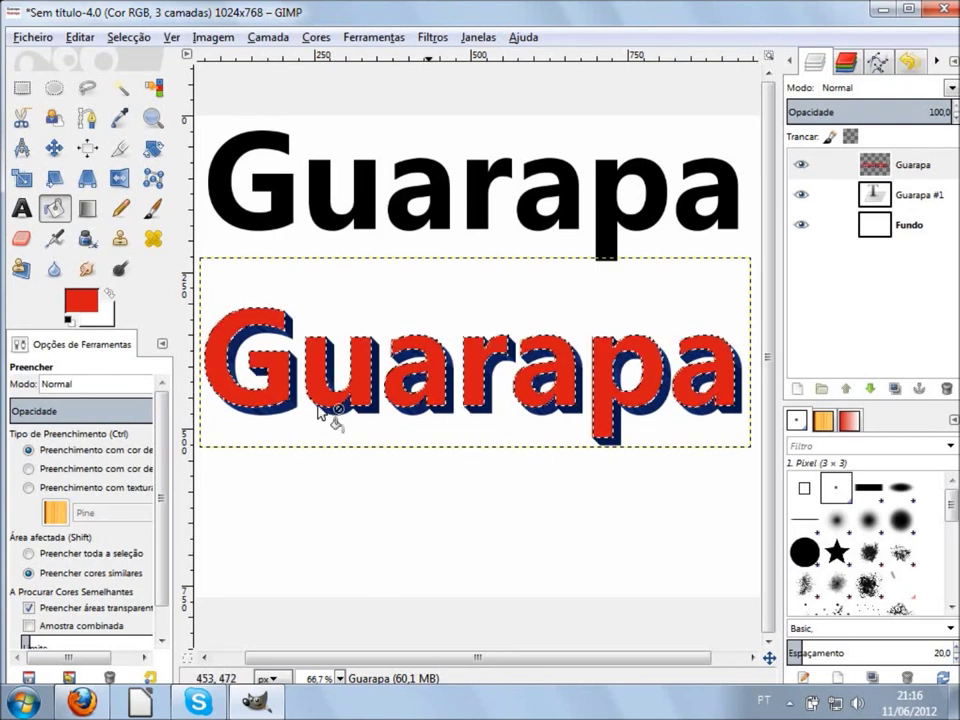
Set the foreground colour to dark red 570e0e.
left_click(87, 310)
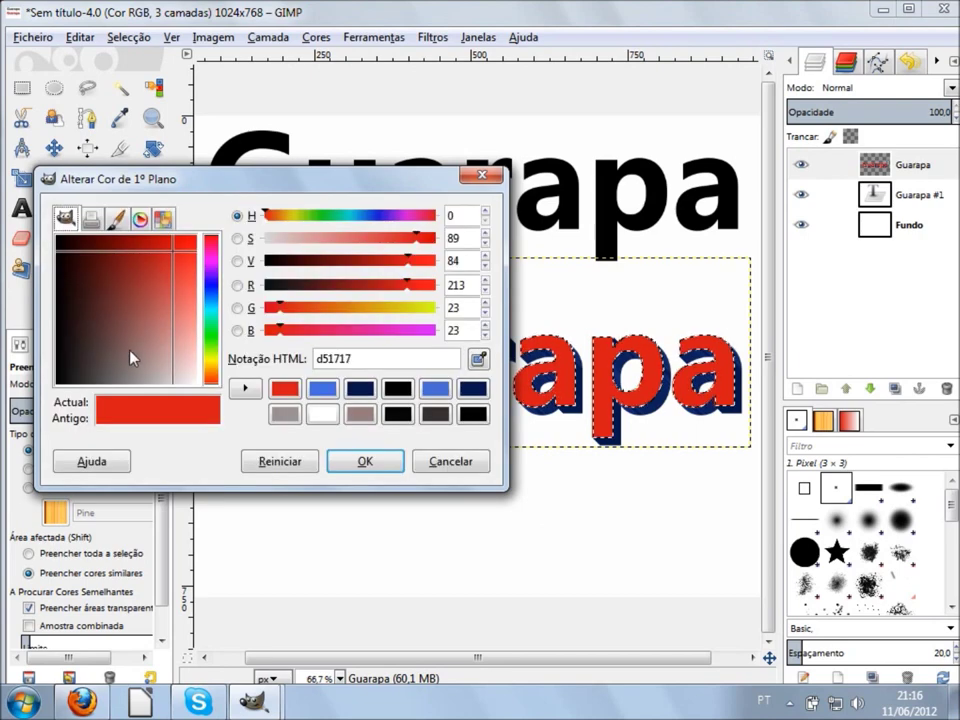
left_click_drag(140, 263, 107, 266)
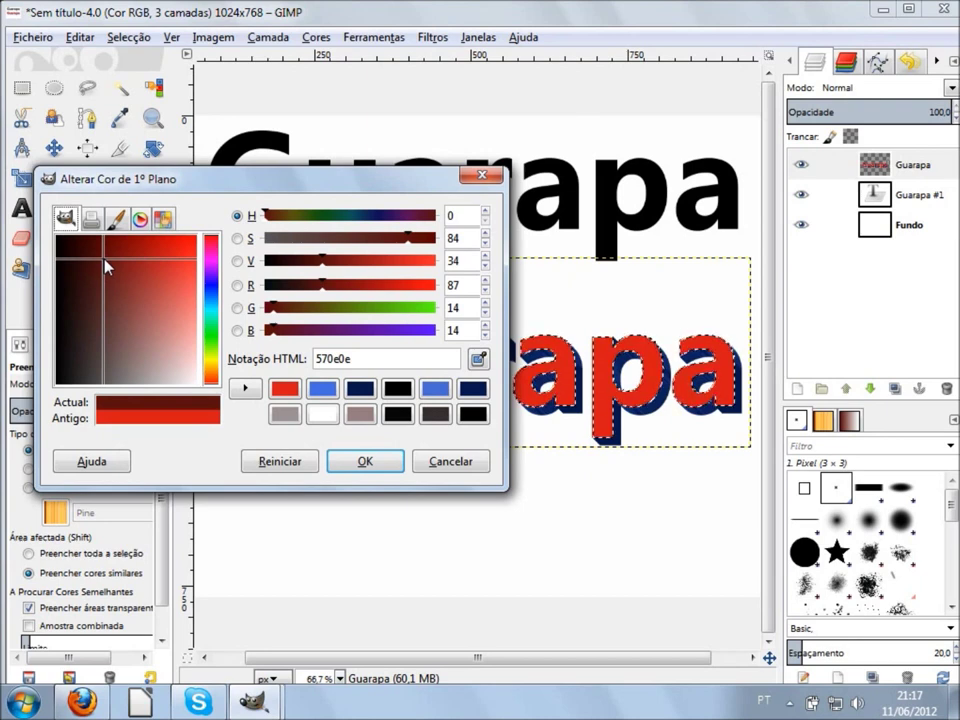
left_click(328, 467)
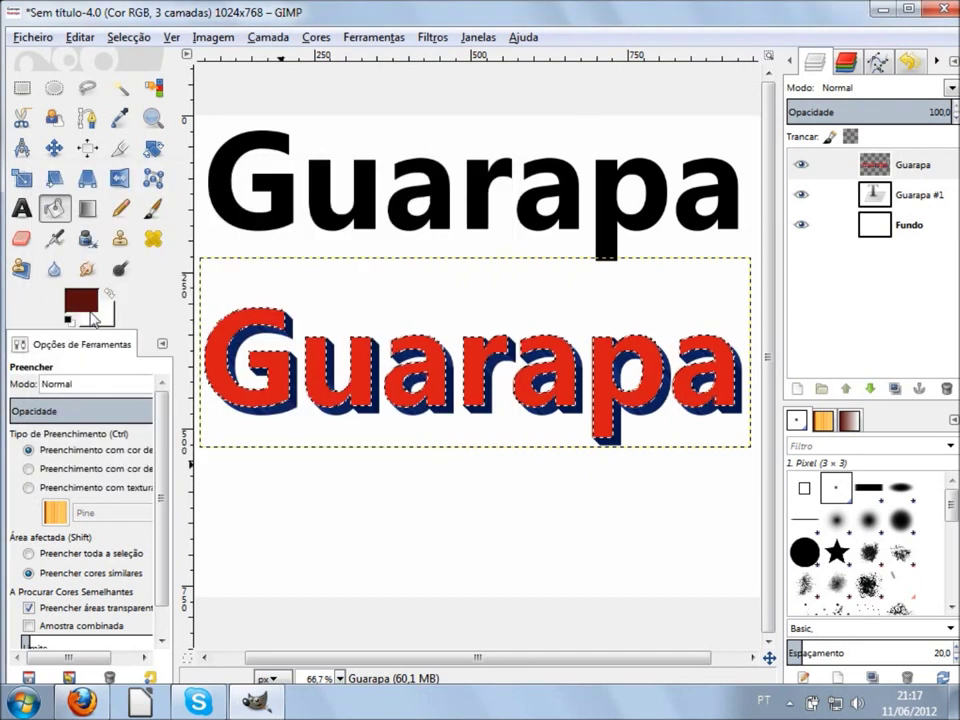
Select the navy extruded sides of the lower Guarapa letters by colour.
left_click(154, 90)
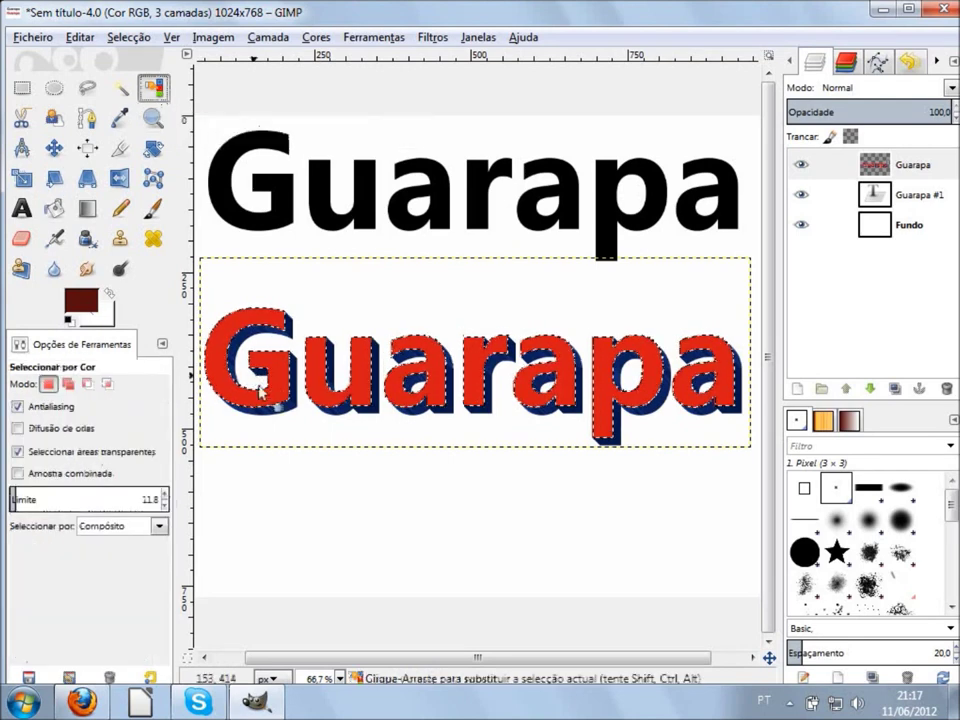
scroll(269, 432, "up", 1)
scroll(275, 433, "up", 2)
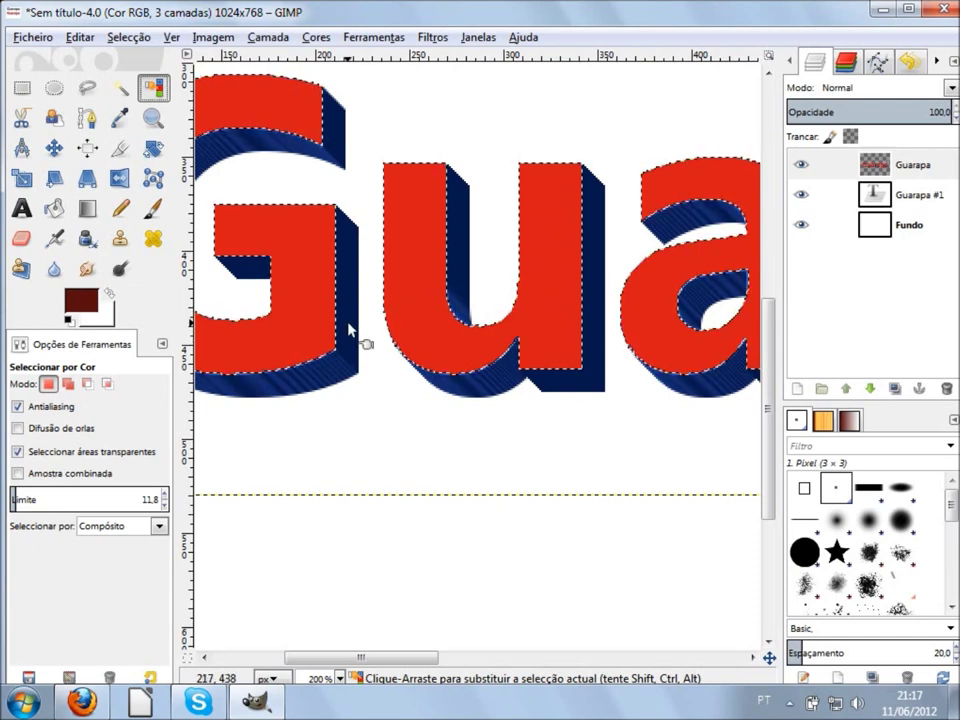
left_click(349, 328)
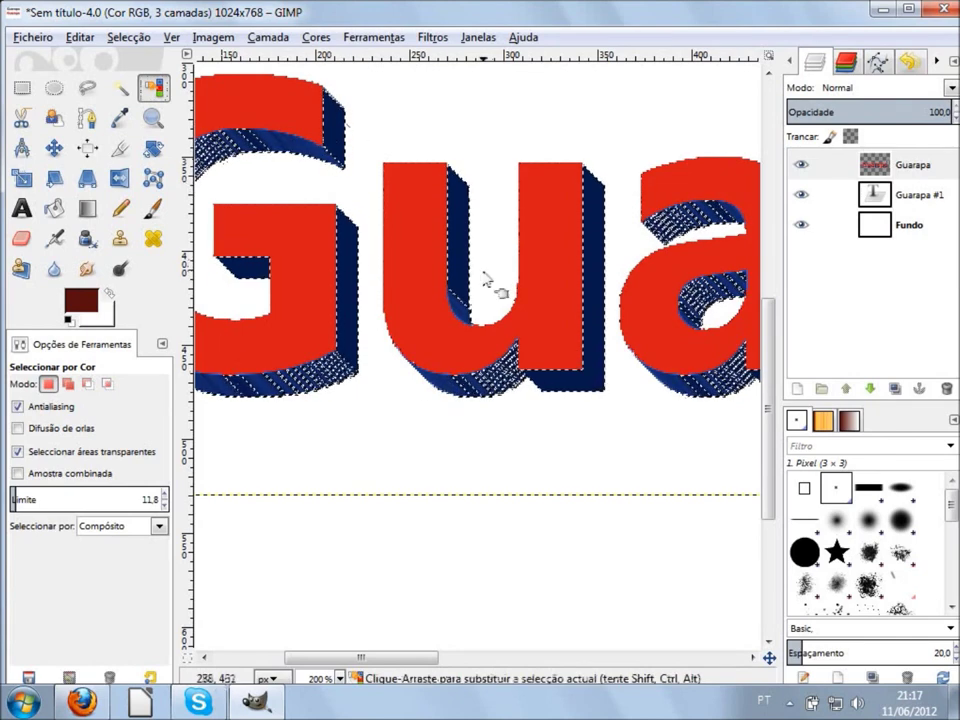
key("ctrl")
scroll(648, 400, "down", 2, "ctrl")
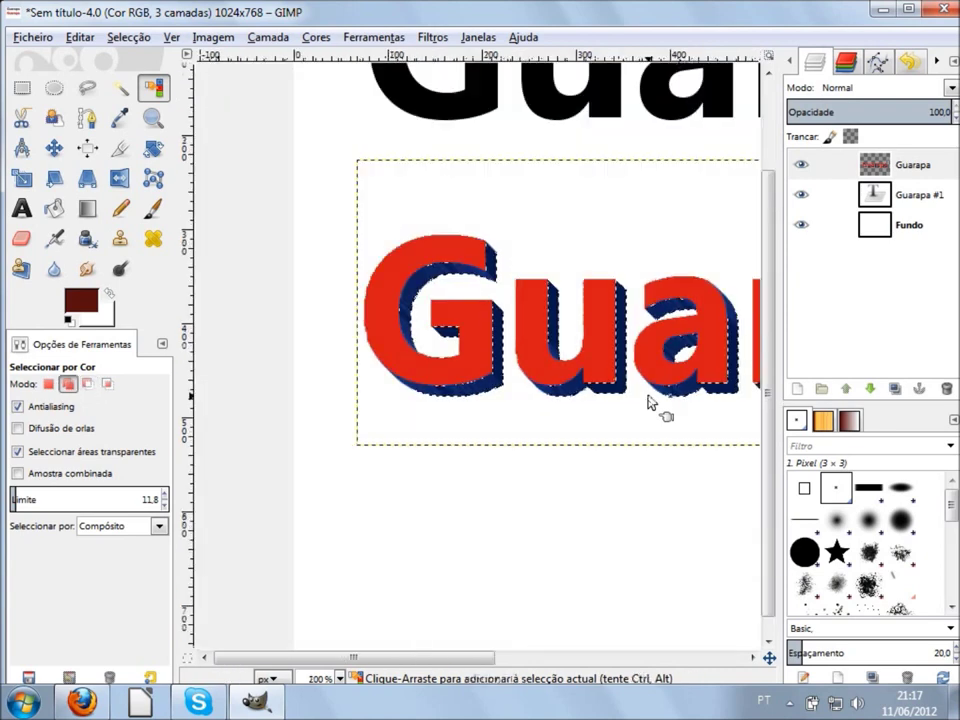
scroll(636, 403, "right", 5)
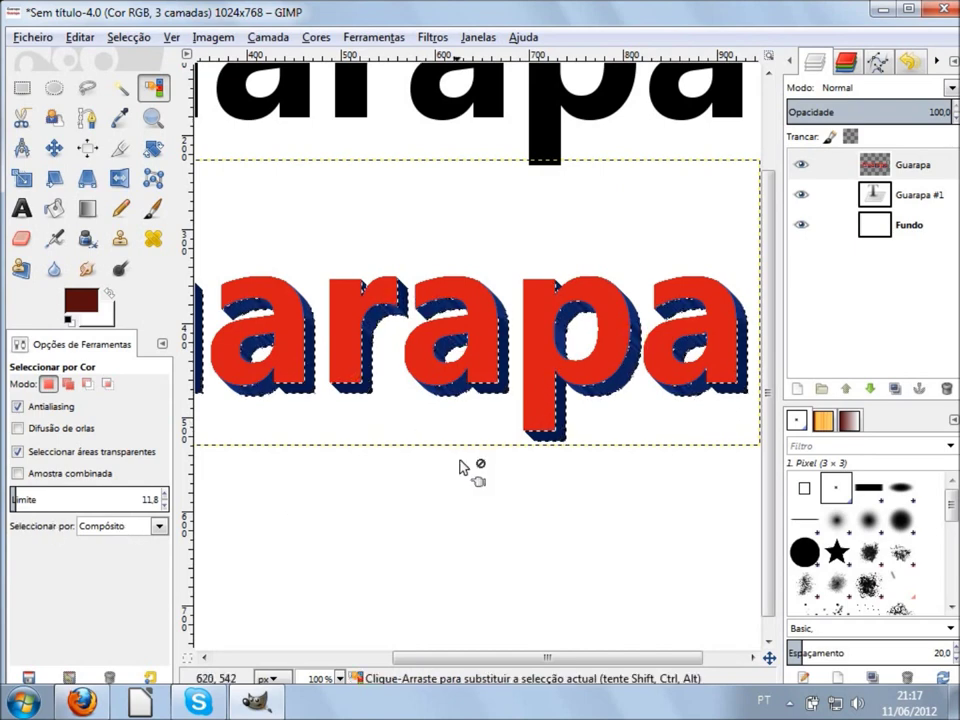
scroll(461, 466, "down", 2)
scroll(461, 466, "up", 2)
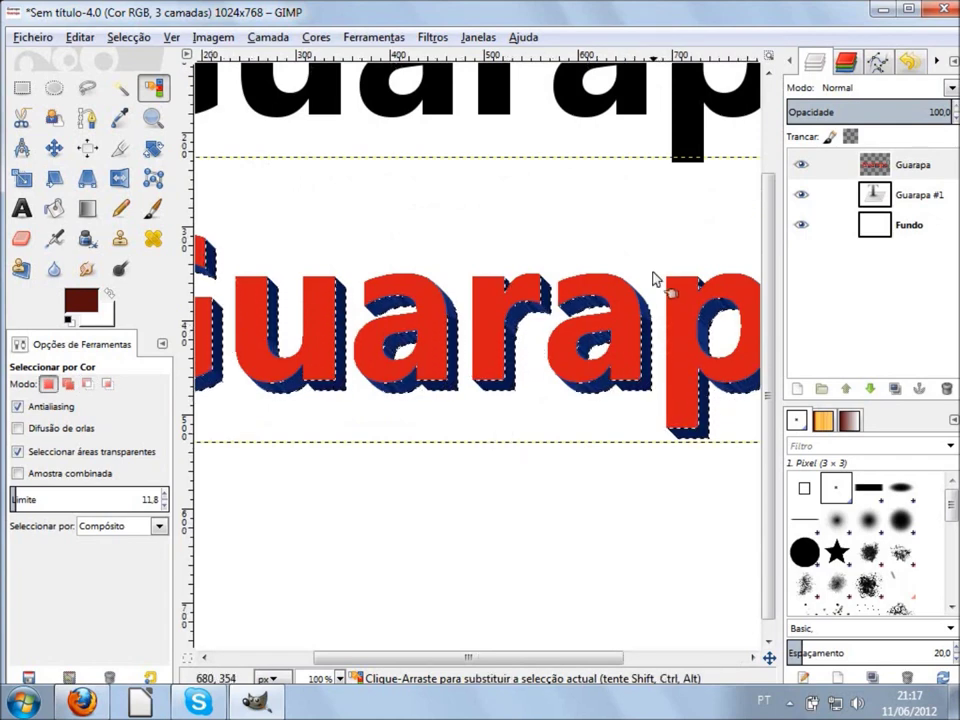
scroll(655, 292, "up", 2)
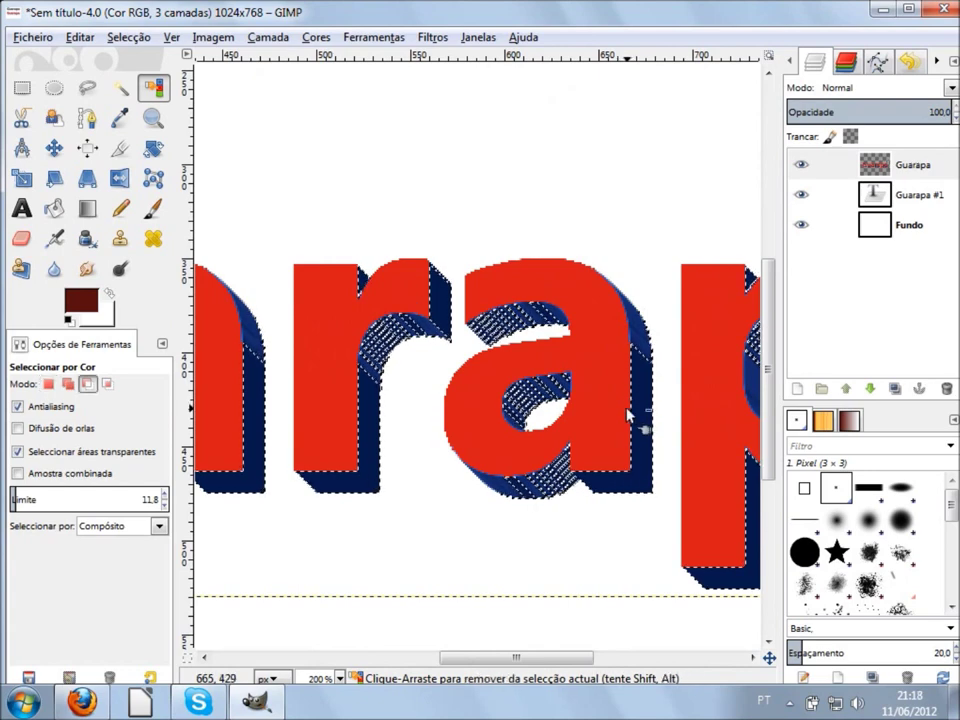
scroll(628, 413, "down", 3)
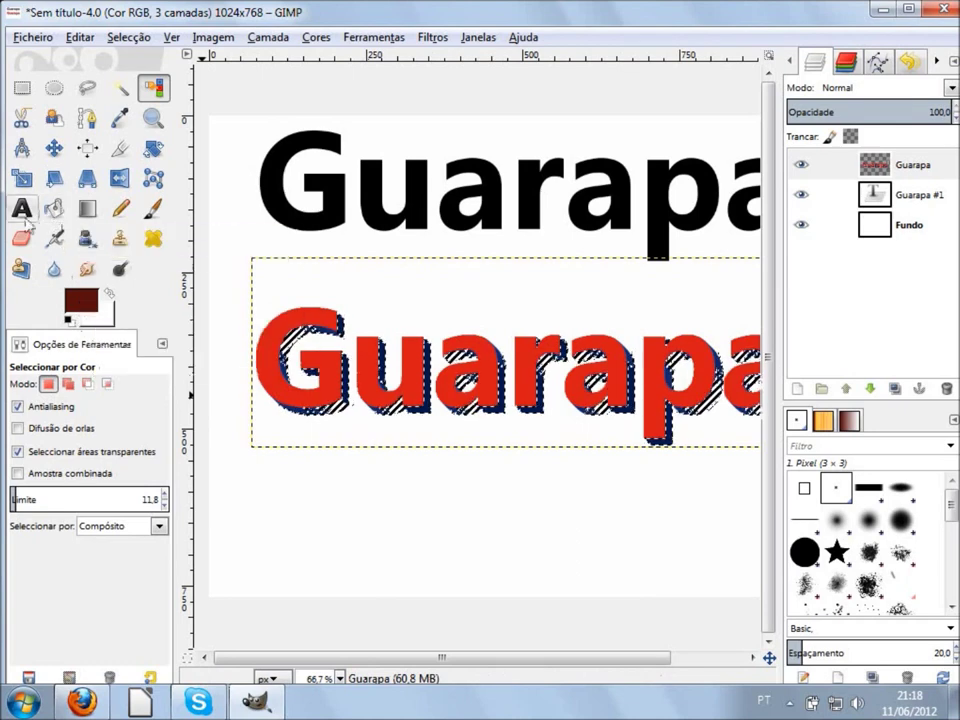
left_click(54, 208)
scroll(330, 380, "up", 3)
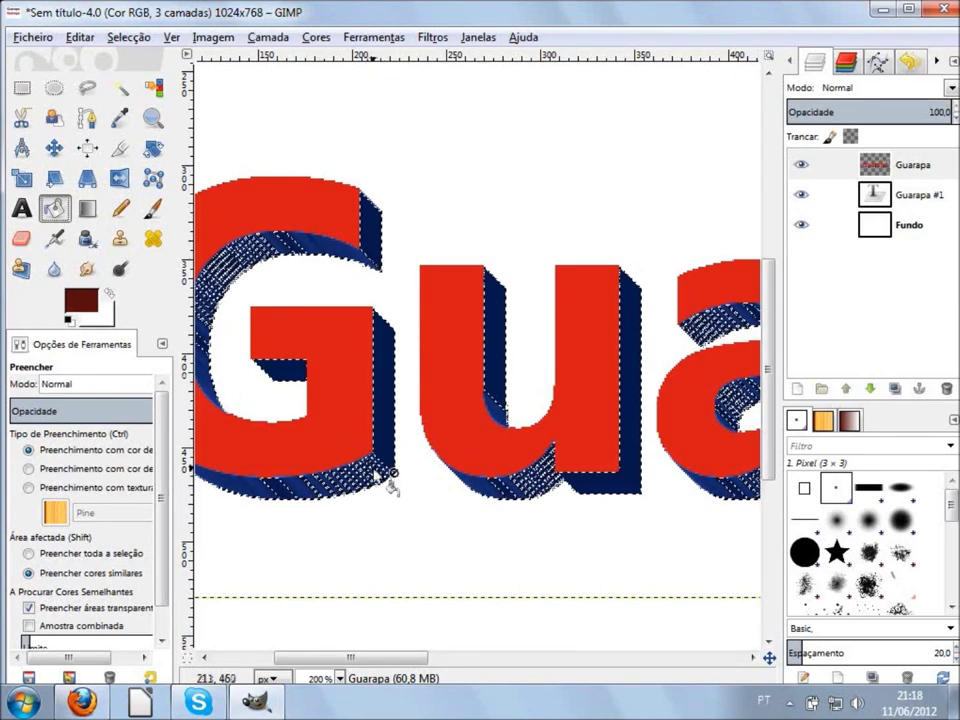
left_click(385, 405)
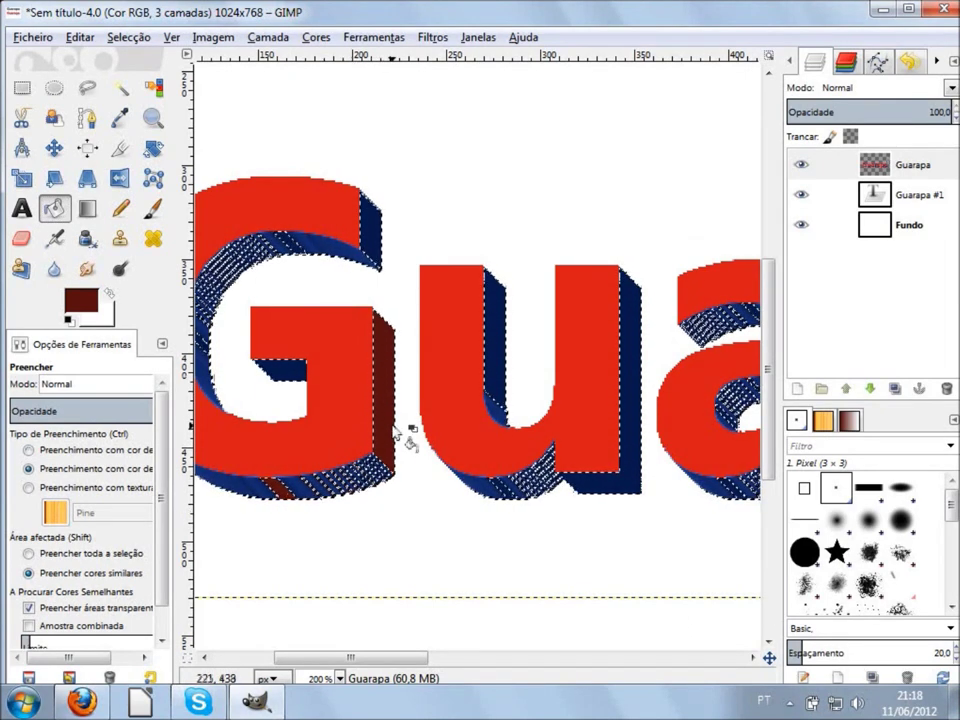
key("ctrl+z")
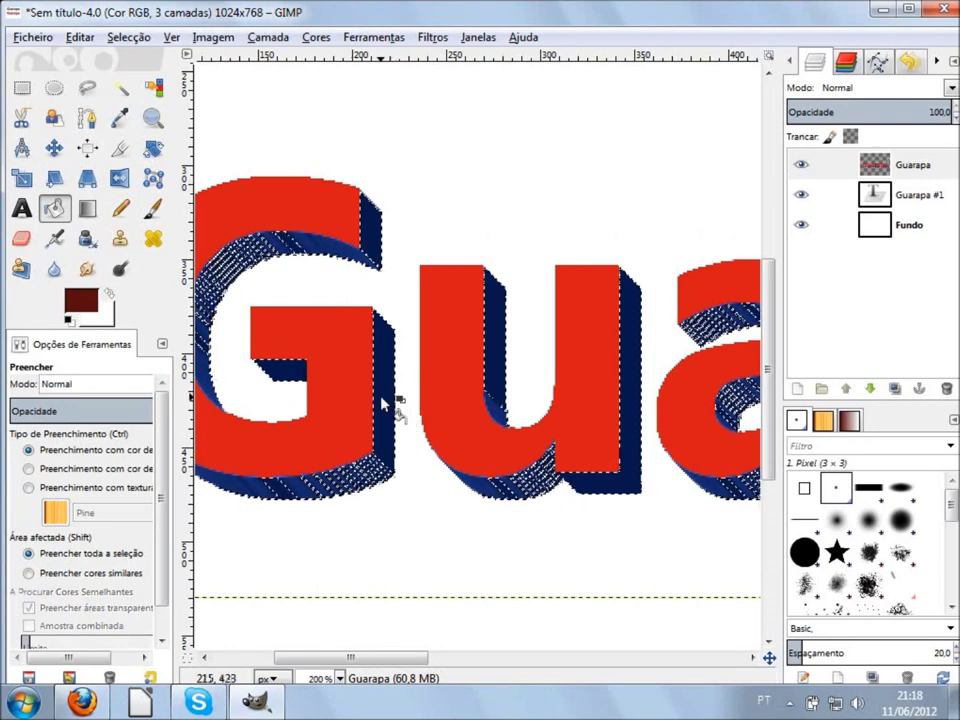
left_click(381, 392, "shift")
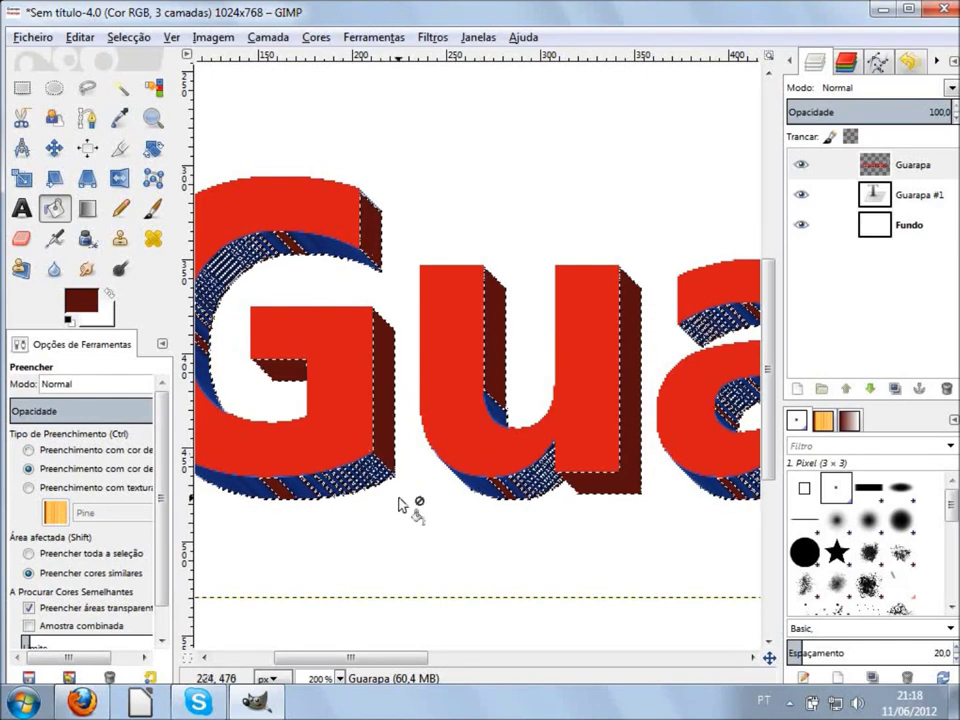
key("1")
scroll(548, 525, "right", 1)
scroll(620, 515, "right", 4)
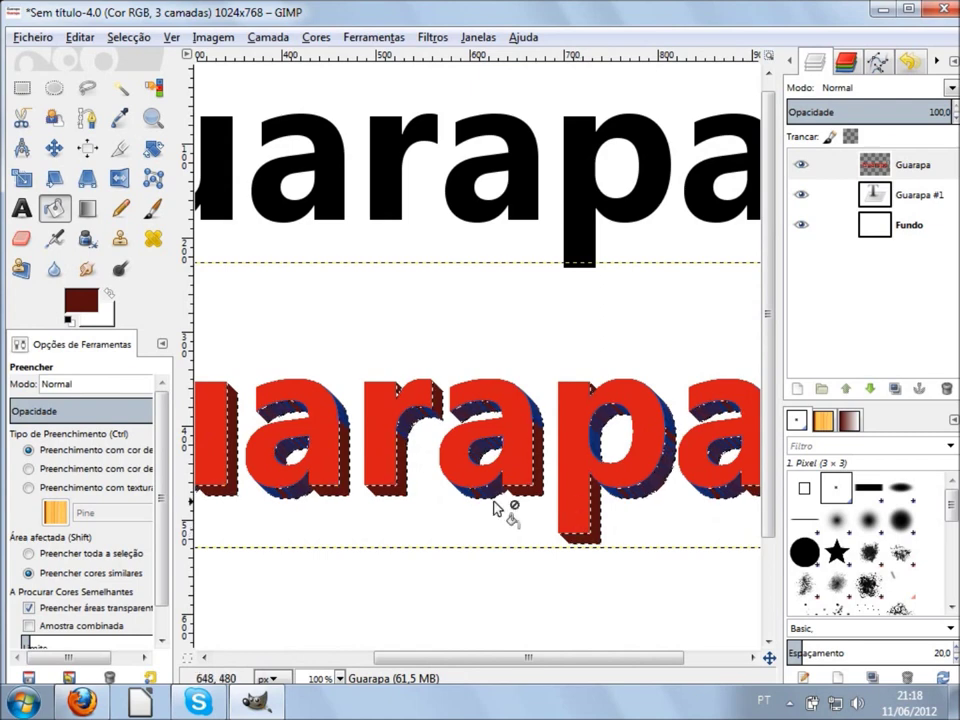
scroll(493, 507, "left", 2)
scroll(493, 507, "left", 2)
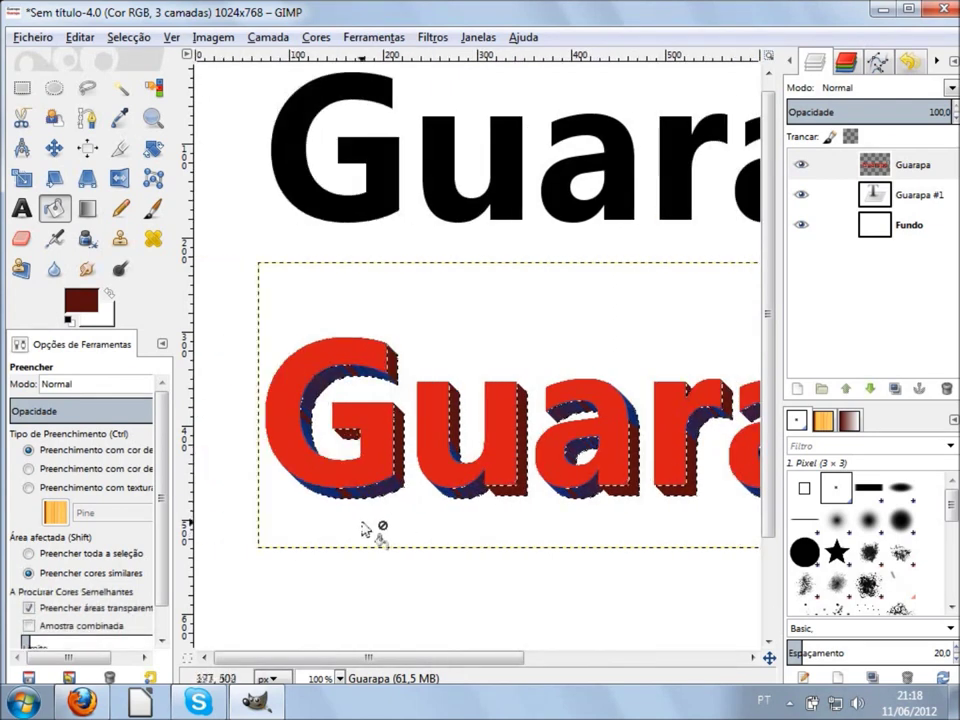
key("ctrl+z")
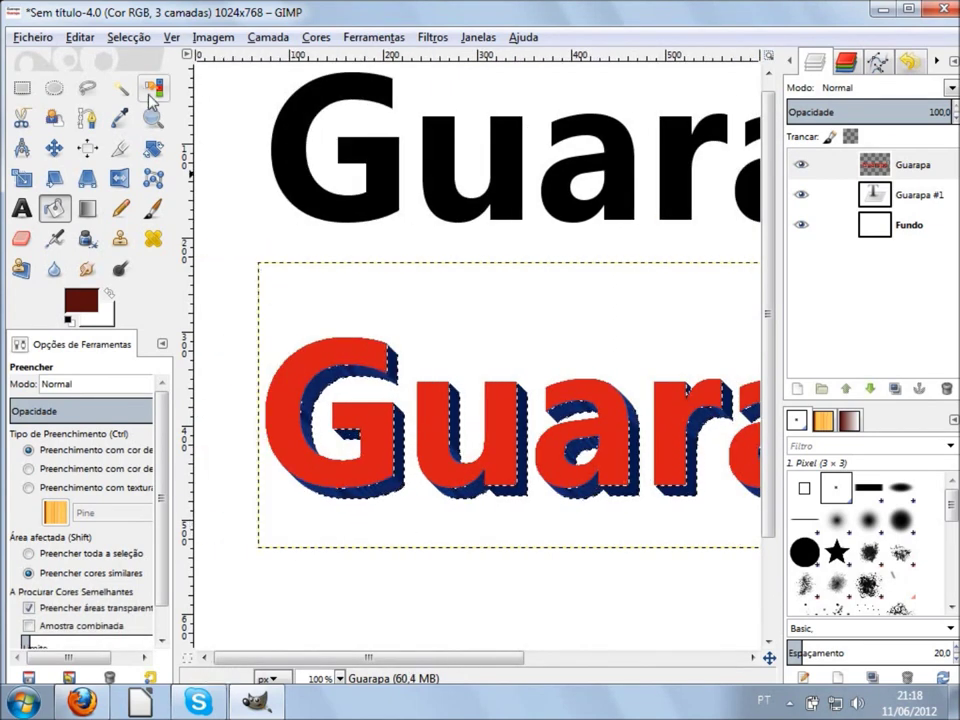
left_click(152, 88)
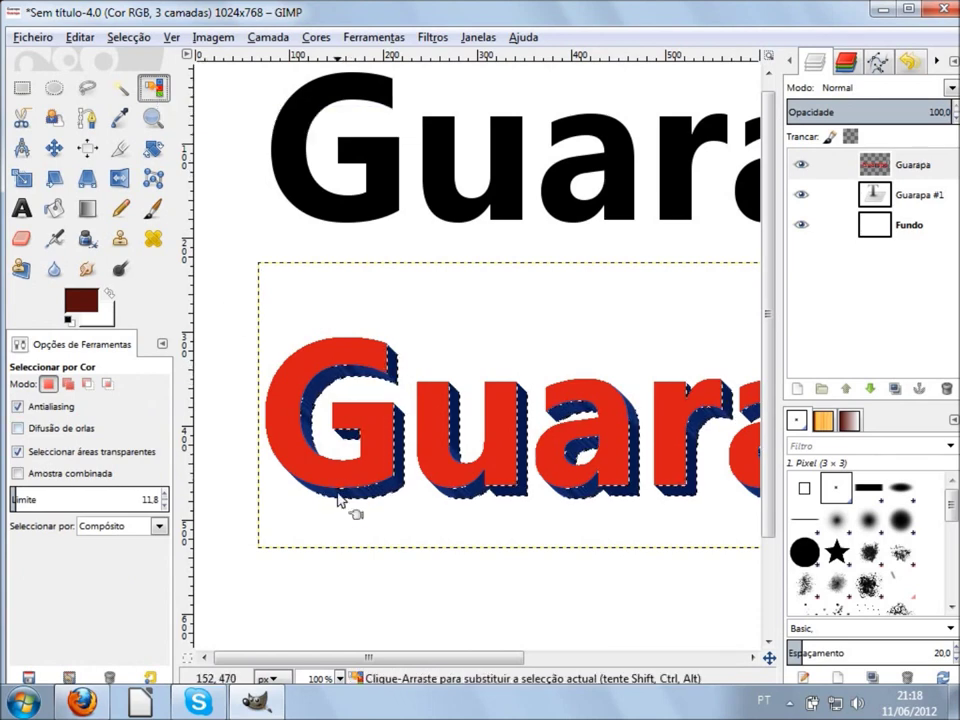
scroll(330, 521, "up", 2)
scroll(350, 512, "up", 2)
scroll(440, 470, "up", 2)
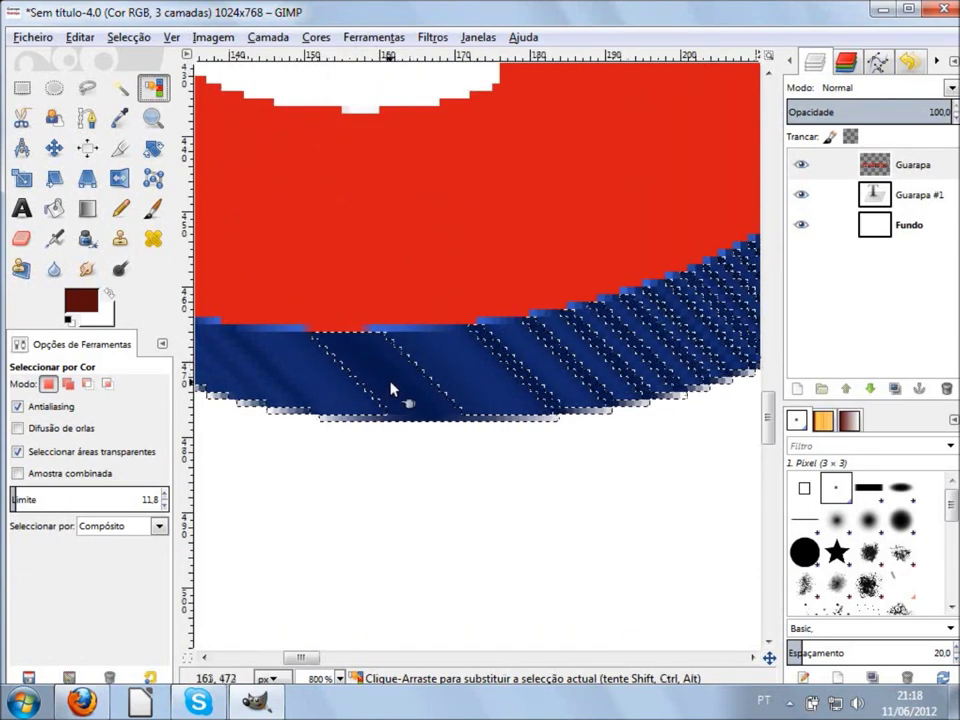
scroll(470, 370, "up", 2)
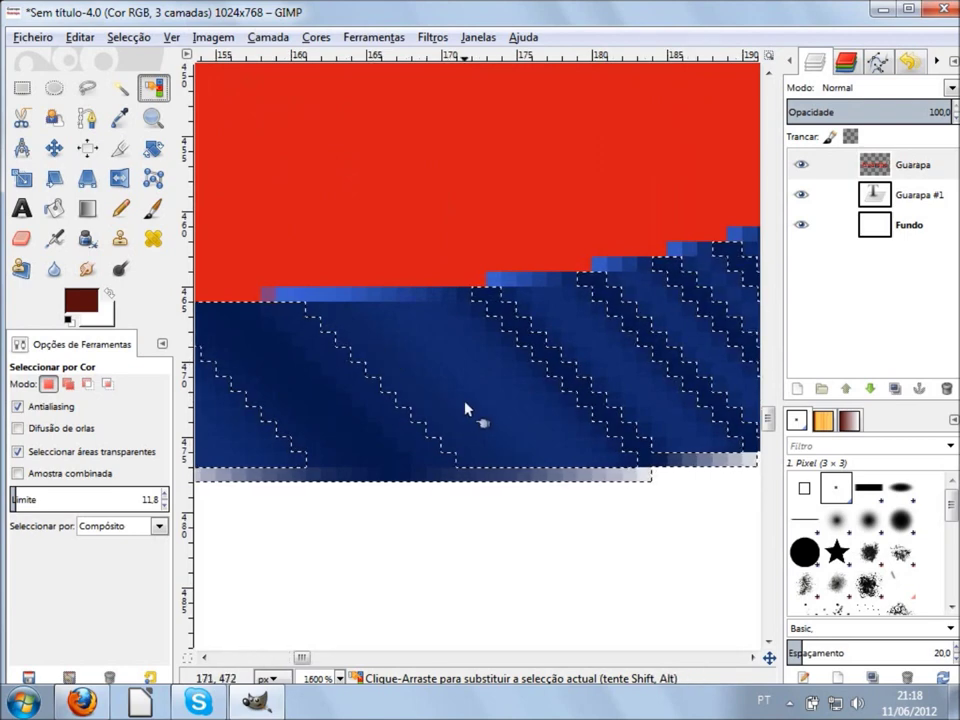
scroll(466, 408, "down", 2)
scroll(468, 410, "down", 1)
scroll(467, 407, "down", 2)
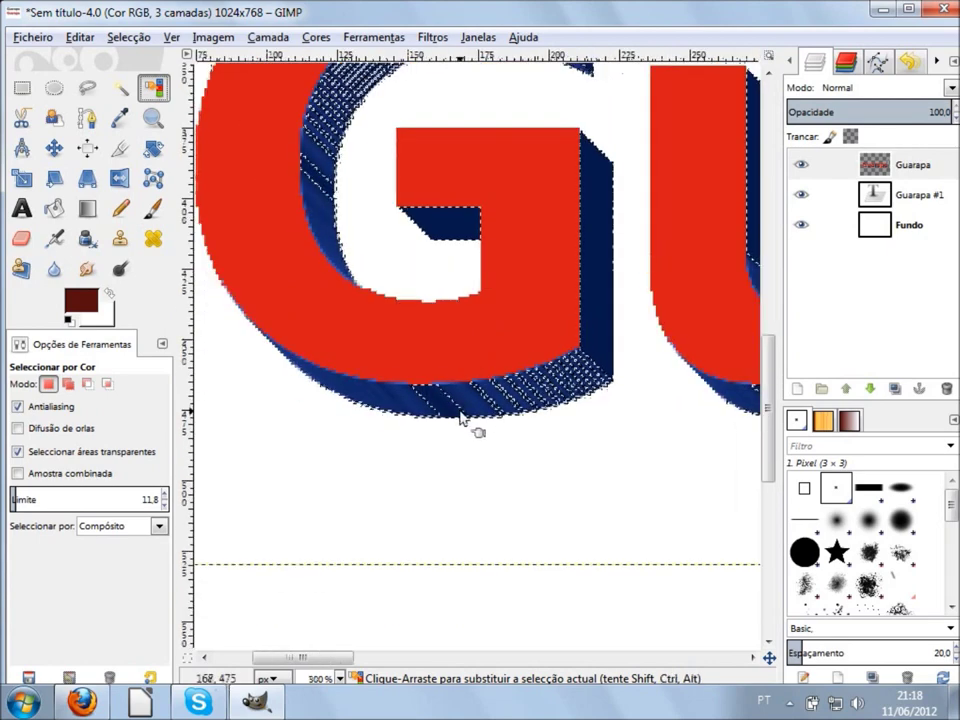
mouse_move(30, 499)
left_mouse_down()
mouse_move(46, 499)
mouse_move(36, 499)
left_mouse_up()
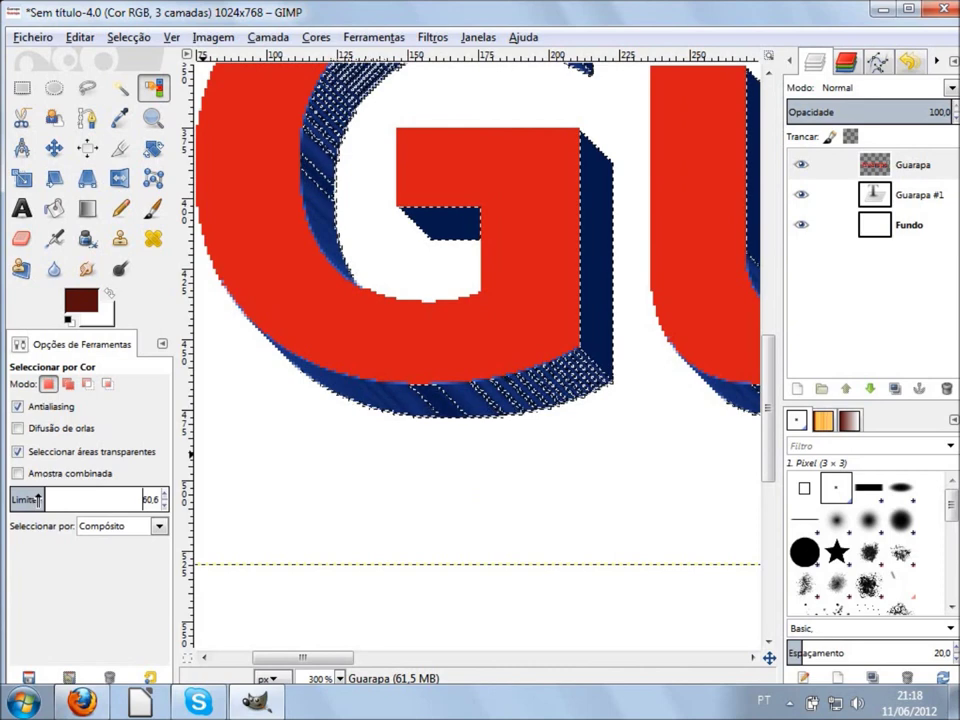
Lower the Threshold to about 31 and select the navy letter shadow by colour.
left_click_drag(36, 499, 29, 499)
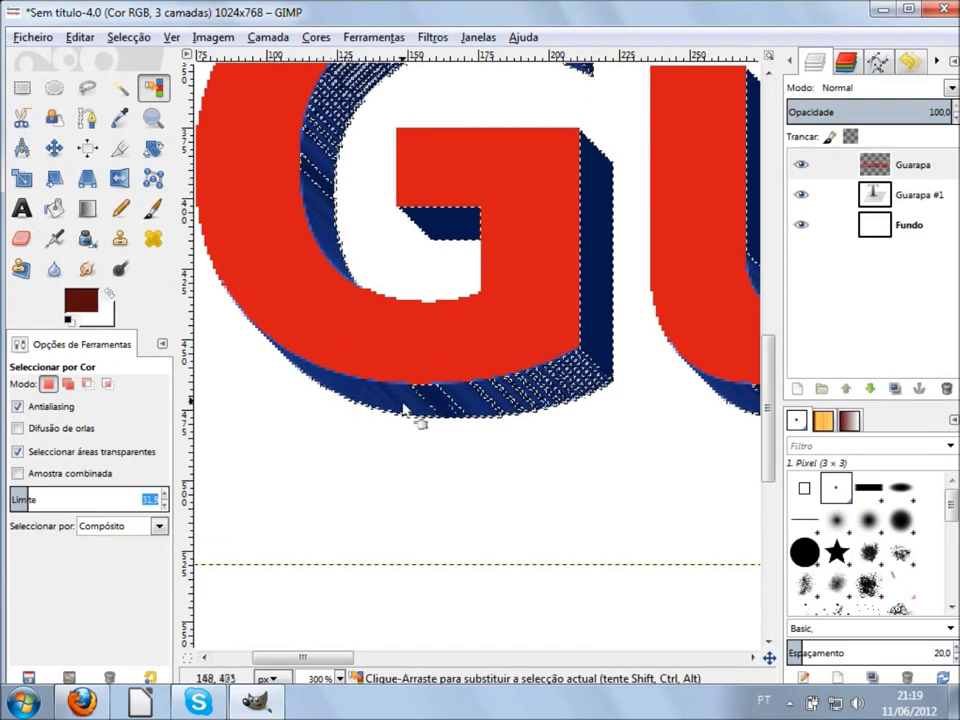
left_click(405, 412)
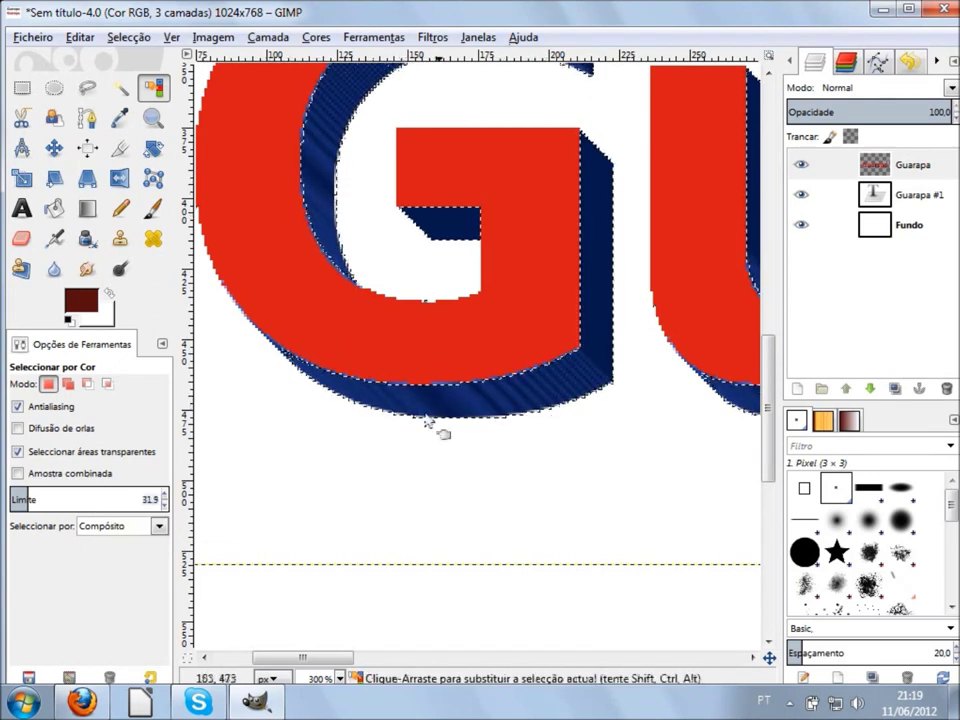
scroll(428, 424, "up", 2)
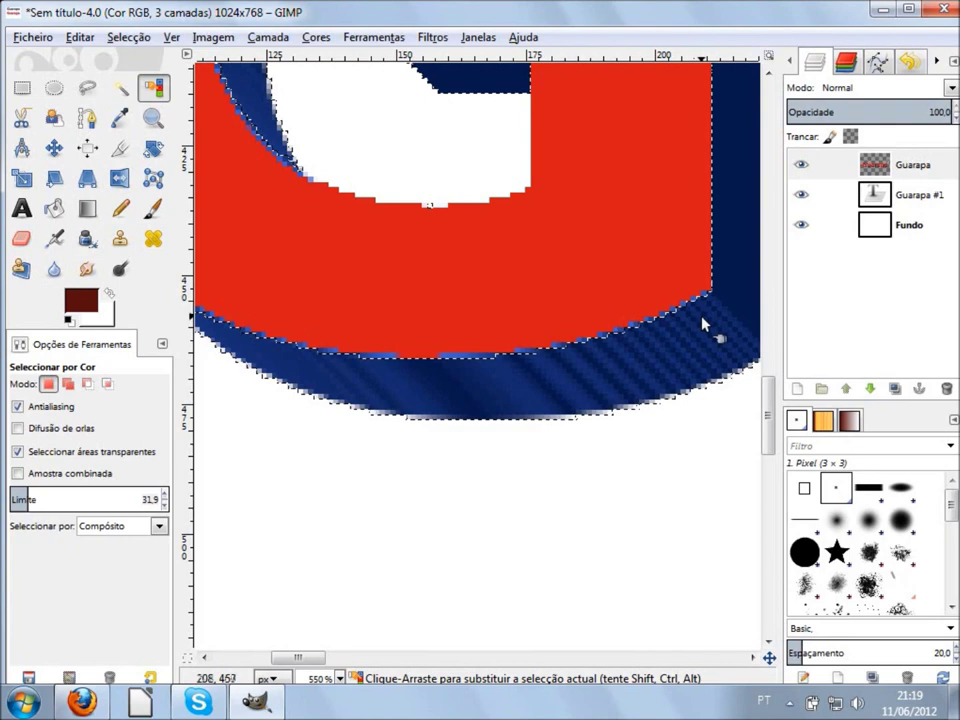
scroll(482, 366, "up", 2)
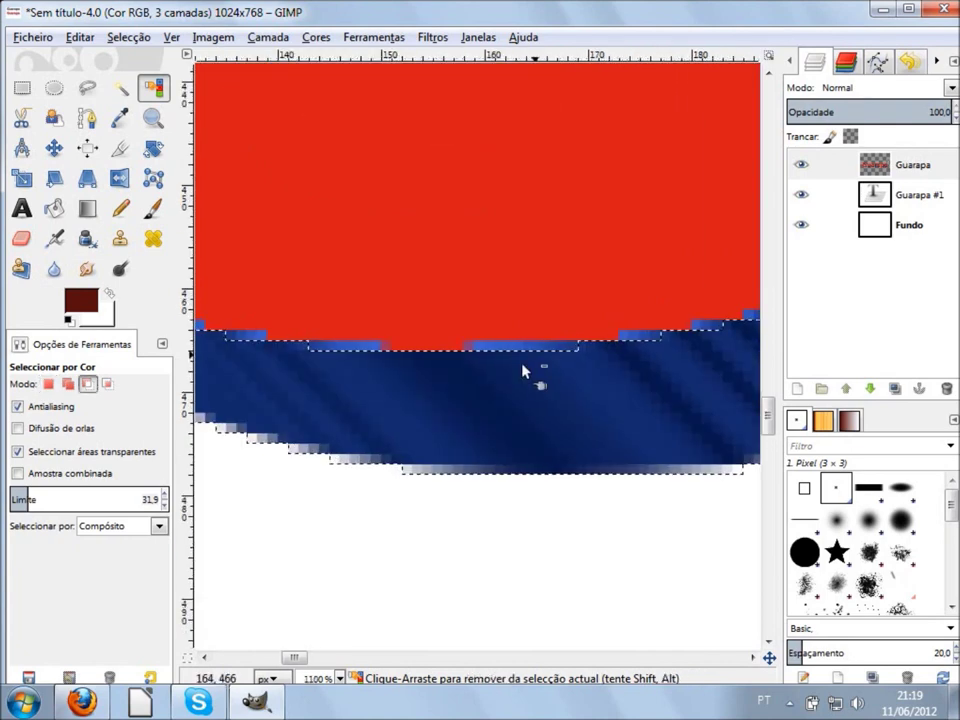
scroll(505, 383, "down", 2)
scroll(472, 395, "up", 2)
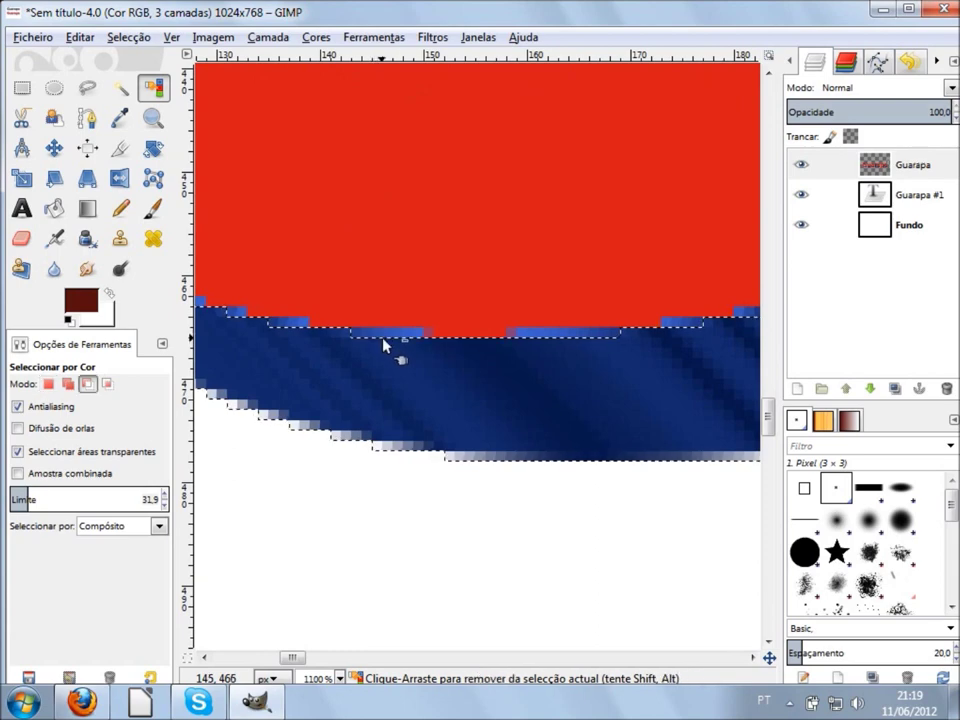
scroll(386, 342, "up", 2)
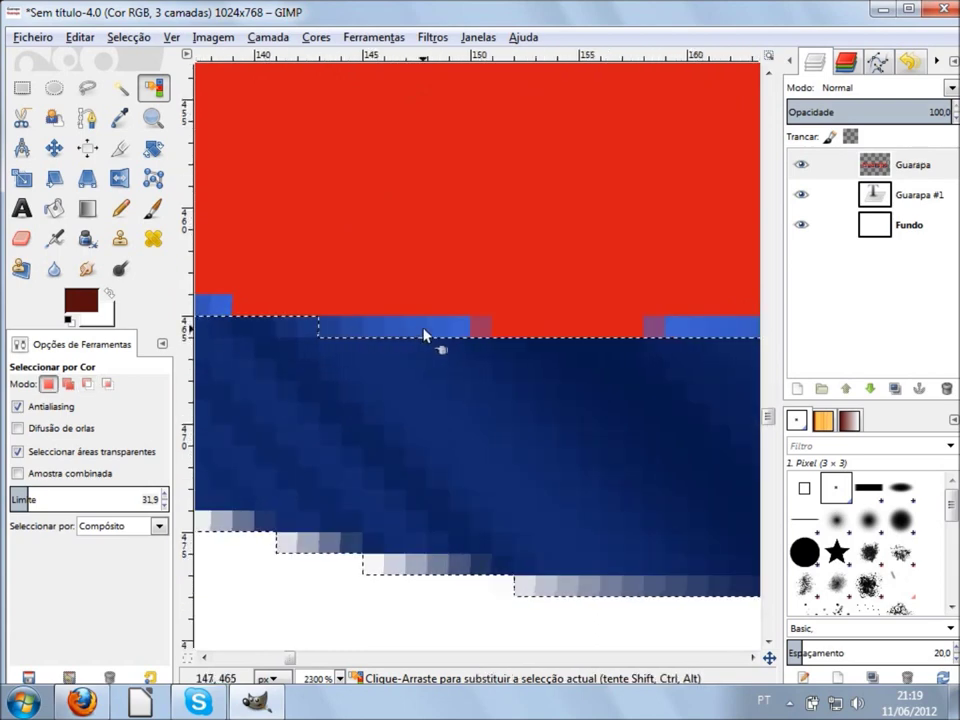
scroll(338, 440, "down", 1)
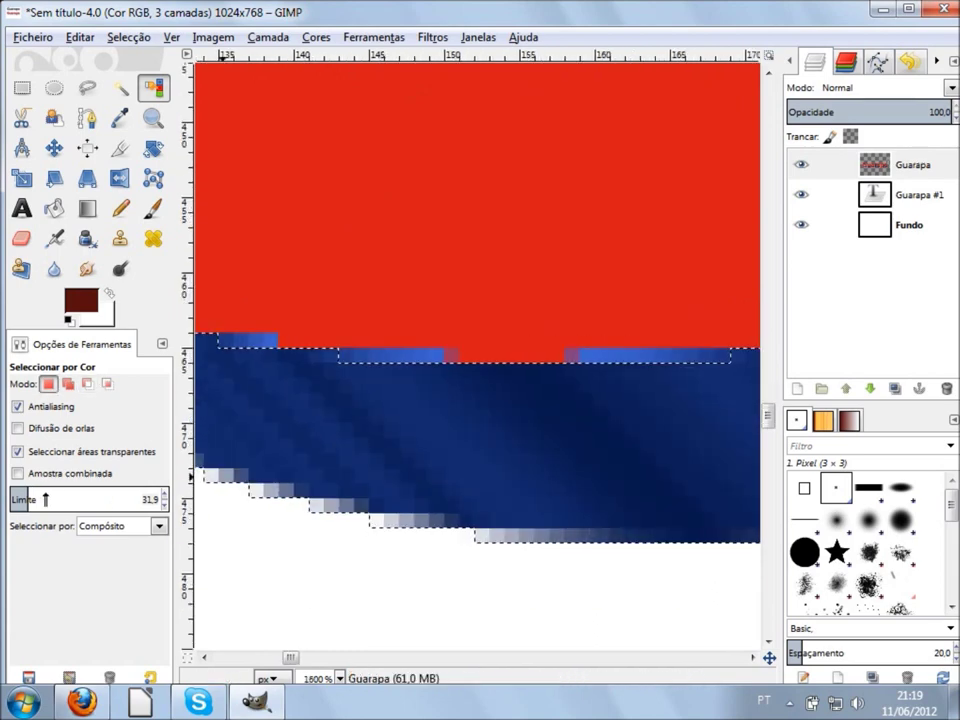
left_click(440, 445)
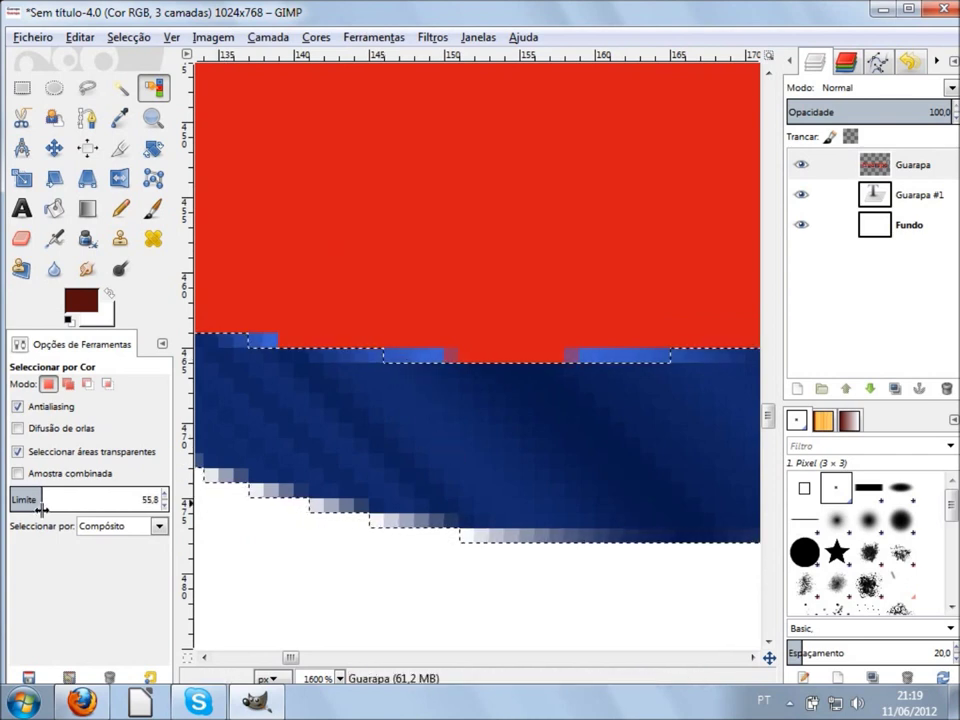
Raise the Threshold to 84.5 and reselect the shadow, including its light-blue edge pixels.
left_click_drag(48, 500, 426, 388)
left_click_drag(48, 500, 62, 500)
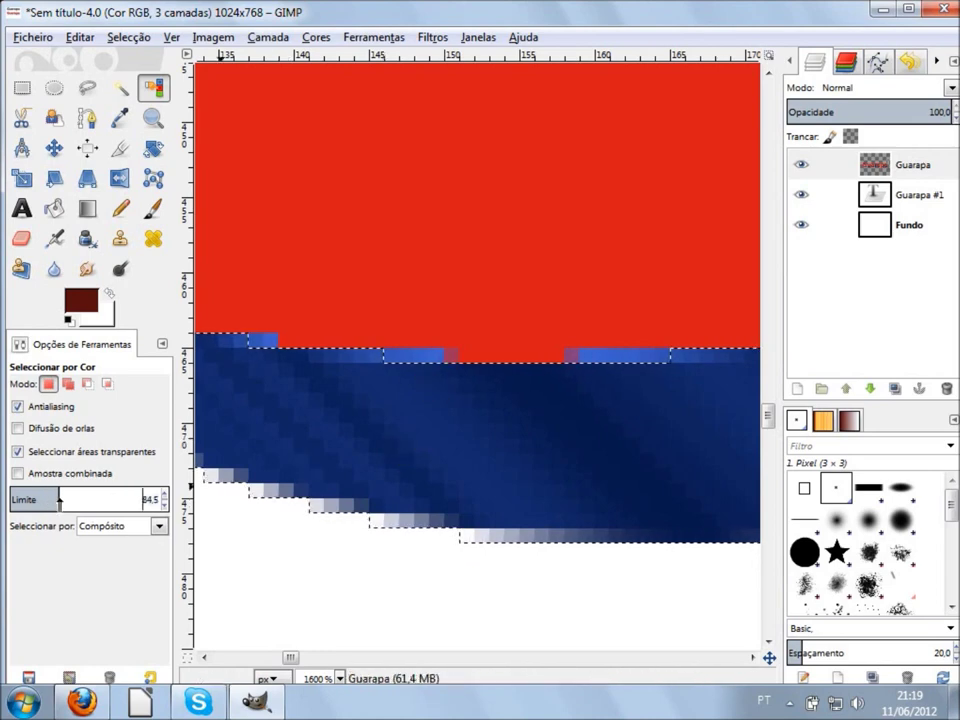
left_click(435, 470)
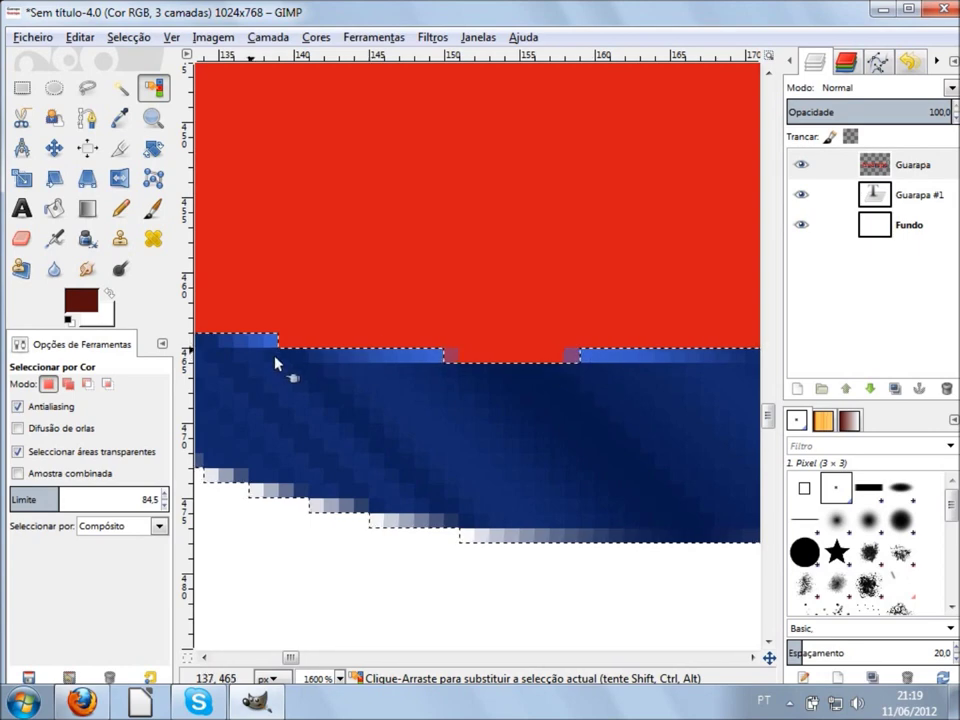
scroll(568, 424, "down", 2)
scroll(568, 424, "down", 3)
scroll(693, 400, "up", 3)
scroll(690, 407, "down", 4)
scroll(664, 450, "down", 1, "ctrl")
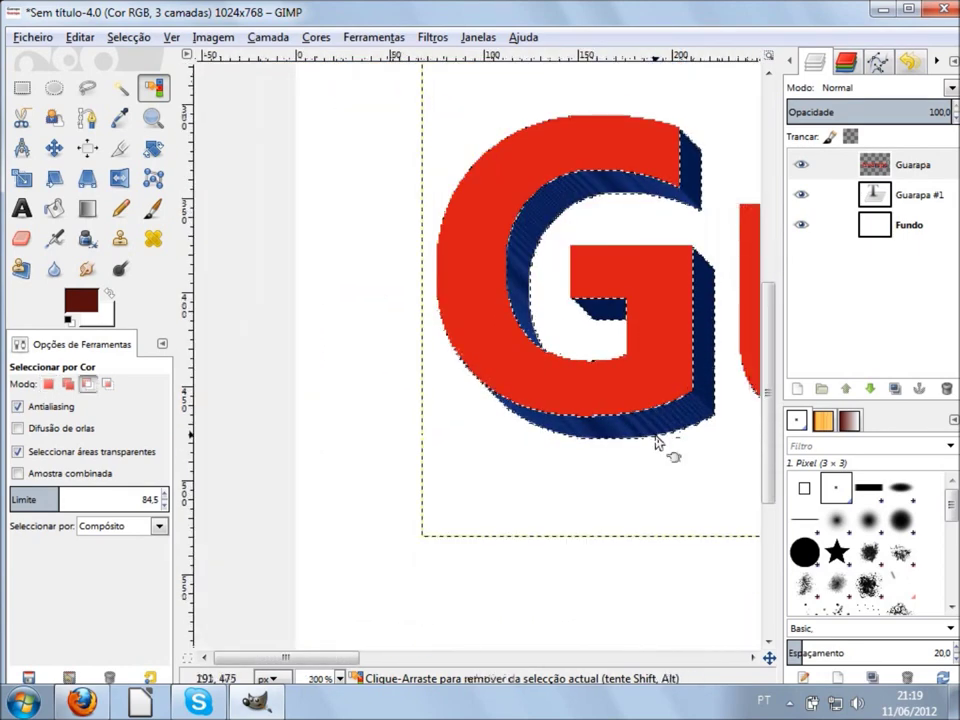
scroll(657, 443, "down", 1, "ctrl")
scroll(664, 454, "down", 2, "ctrl")
scroll(634, 480, "right", 5)
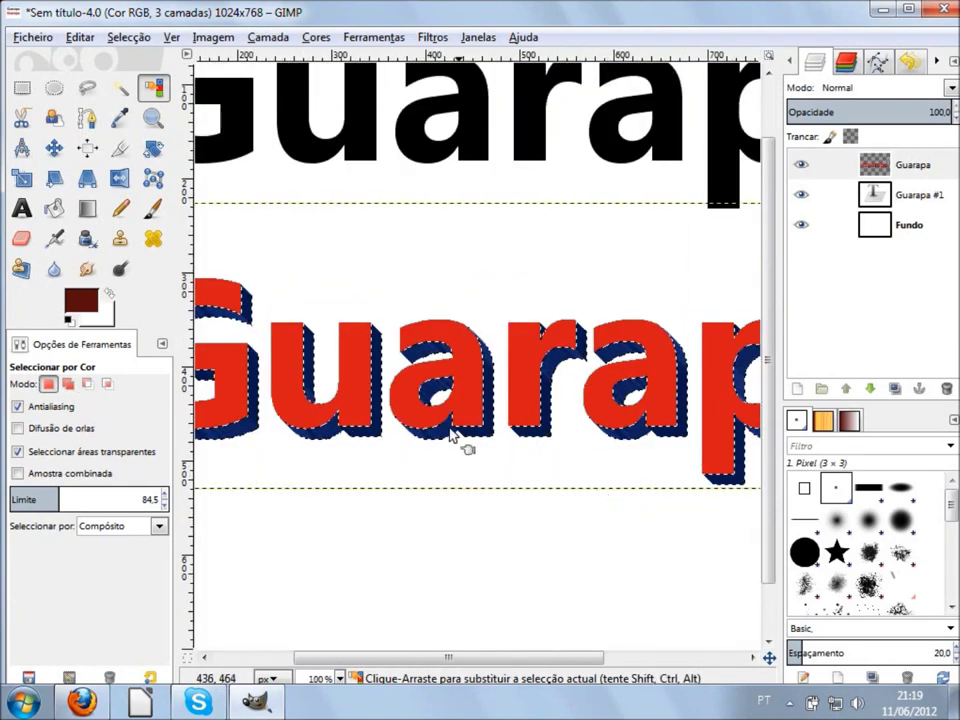
scroll(504, 461, "left", 3)
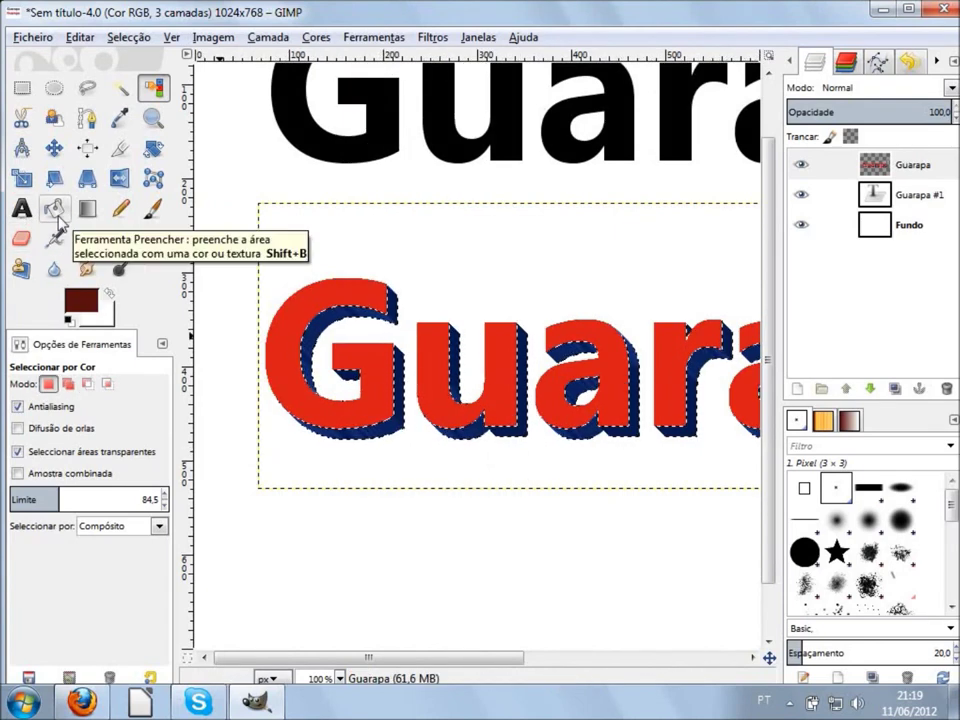
Bucket-fill the selected navy extrusion with dark red and inspect it for leftover specks.
left_click(56, 212)
scroll(405, 410, "up", 1)
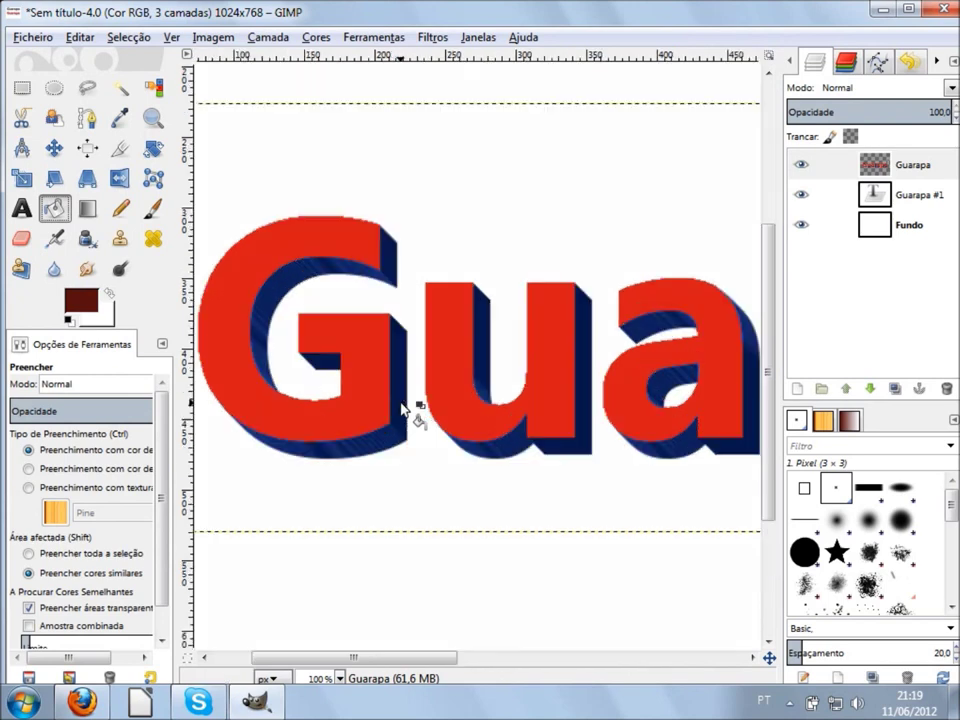
scroll(405, 410, "up", 2)
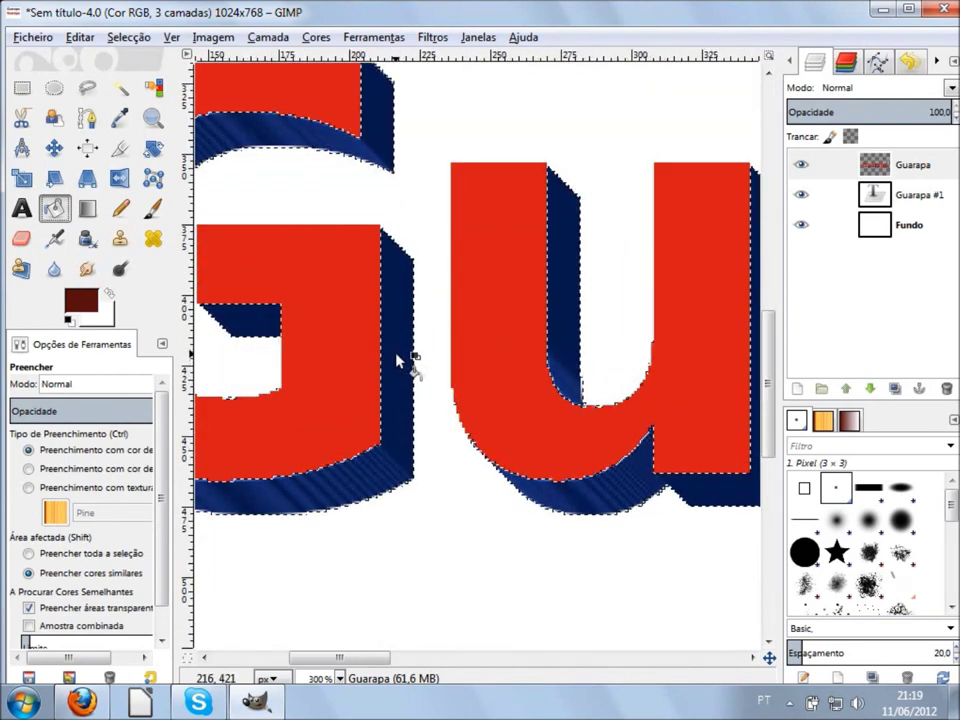
left_click(398, 362, "shift")
scroll(398, 360, "down", 1)
scroll(400, 358, "down", 1)
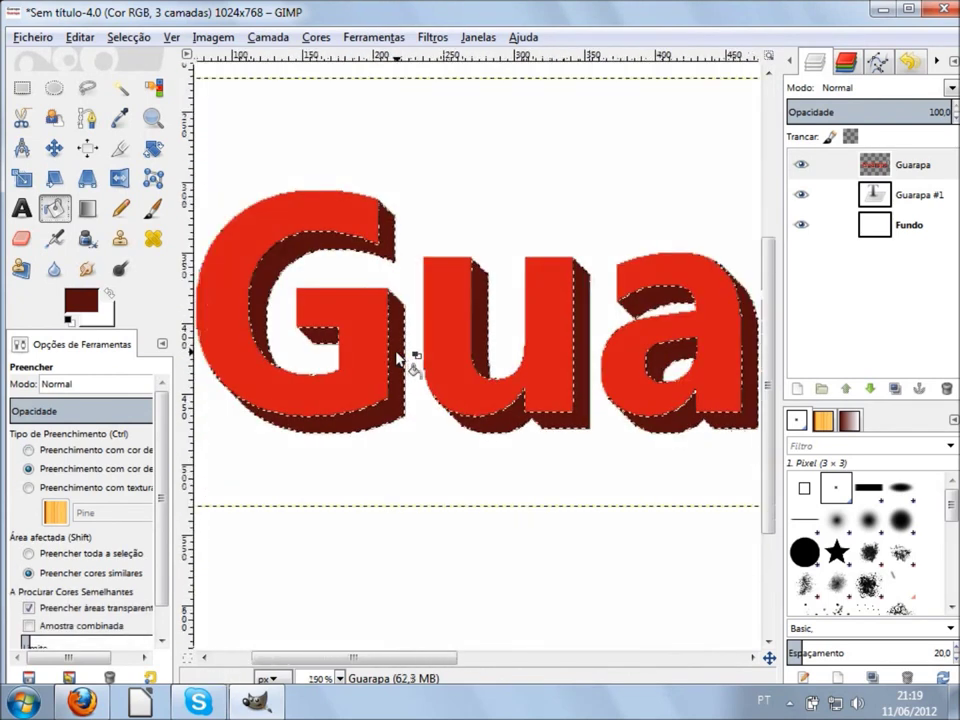
scroll(493, 402, "down", 2)
scroll(500, 400, "right", 3)
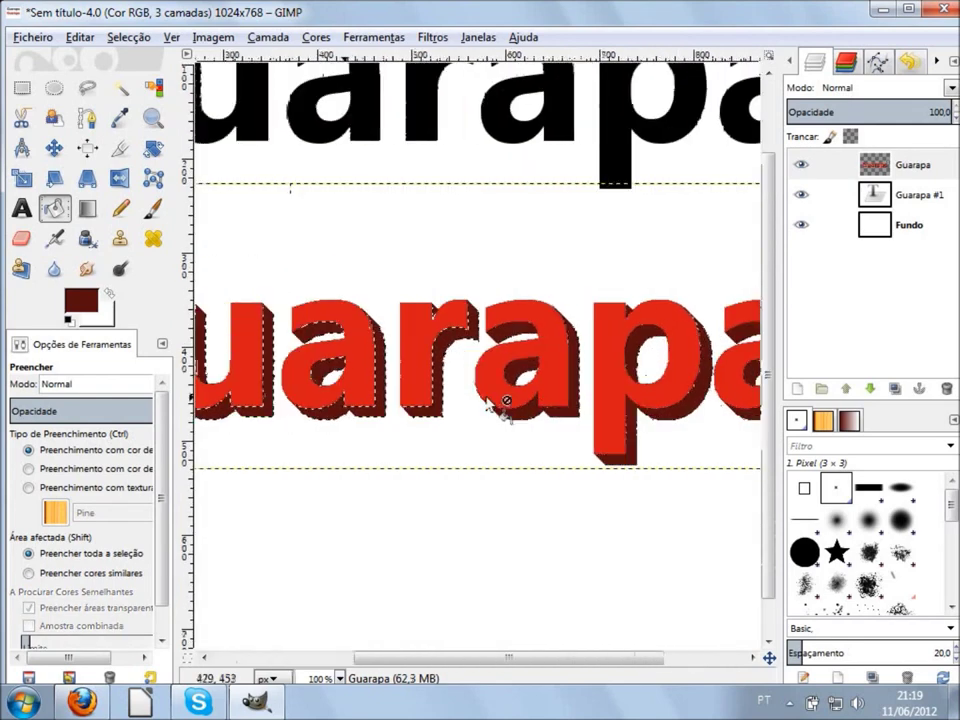
scroll(500, 400, "right", 2)
scroll(493, 310, "up", 2)
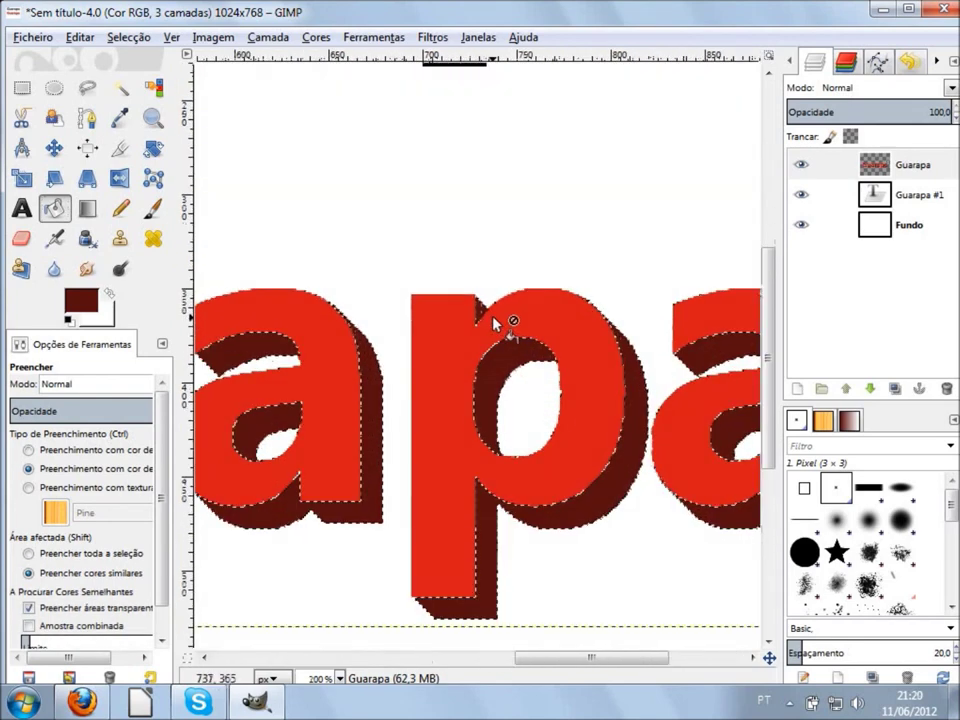
scroll(493, 312, "up", 1)
scroll(492, 318, "up", 2)
scroll(492, 322, "down", 3)
scroll(440, 330, "down", 3)
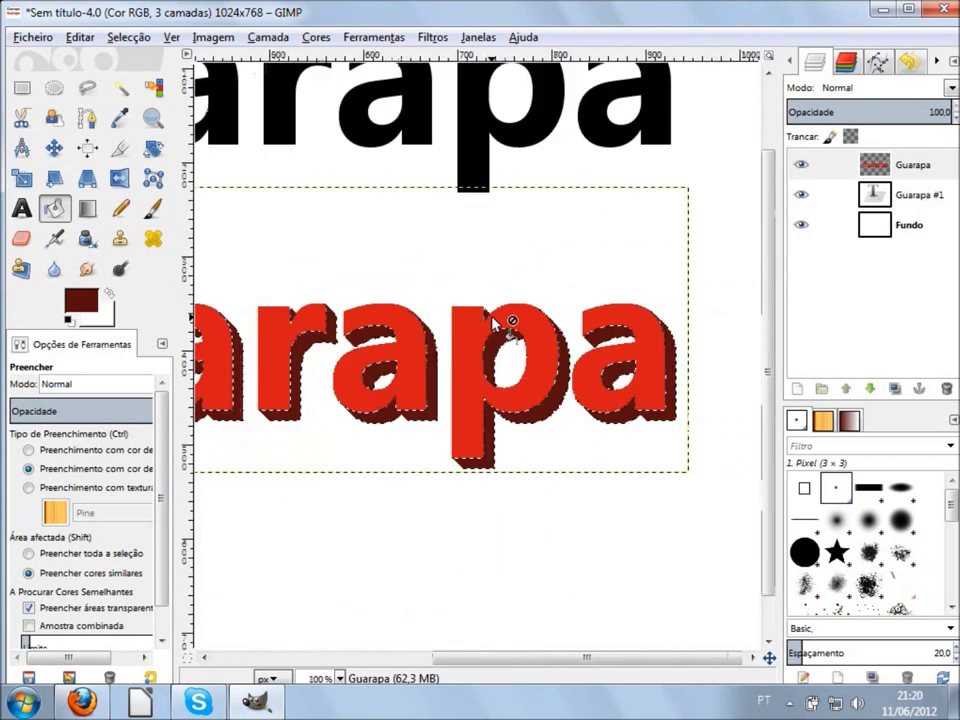
scroll(281, 325, "up", 2)
scroll(282, 325, "up", 1)
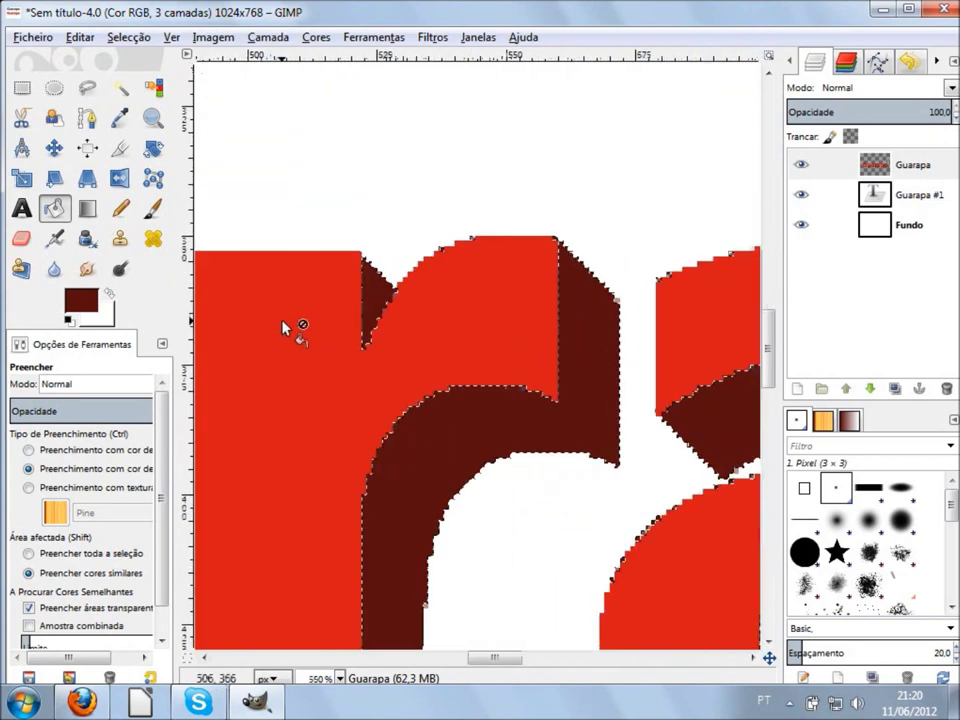
scroll(290, 327, "up", 1)
scroll(320, 330, "up", 1)
scroll(340, 333, "up", 2)
scroll(340, 333, "down", 1)
scroll(340, 333, "down", 3)
scroll(340, 333, "down", 1)
scroll(340, 332, "down", 2)
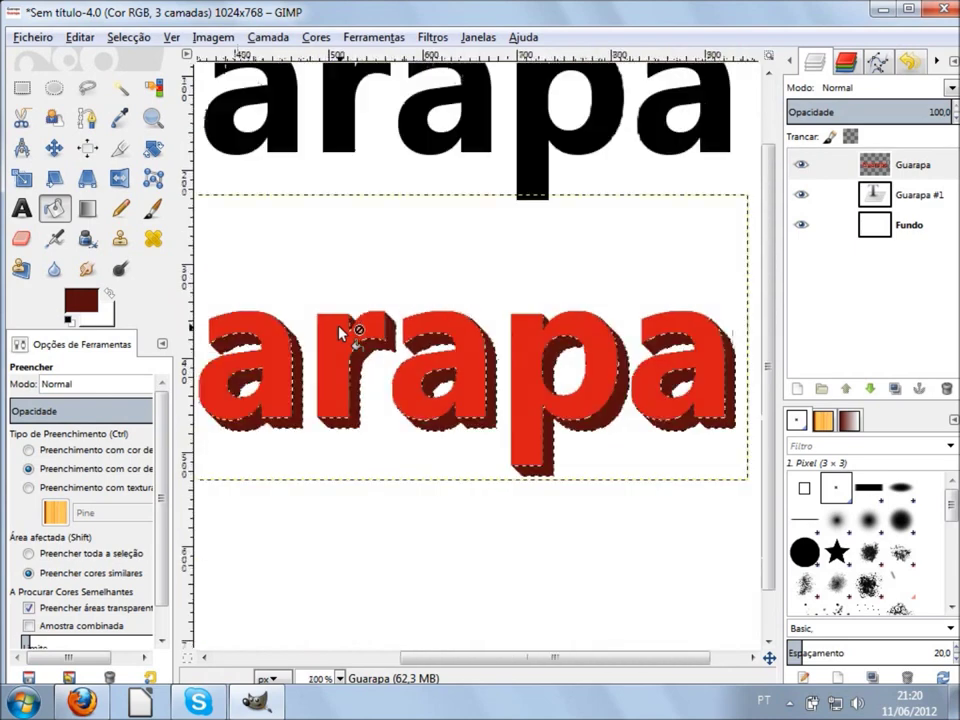
scroll(345, 332, "down", 2)
scroll(480, 338, "up", 1)
scroll(483, 350, "up", 4)
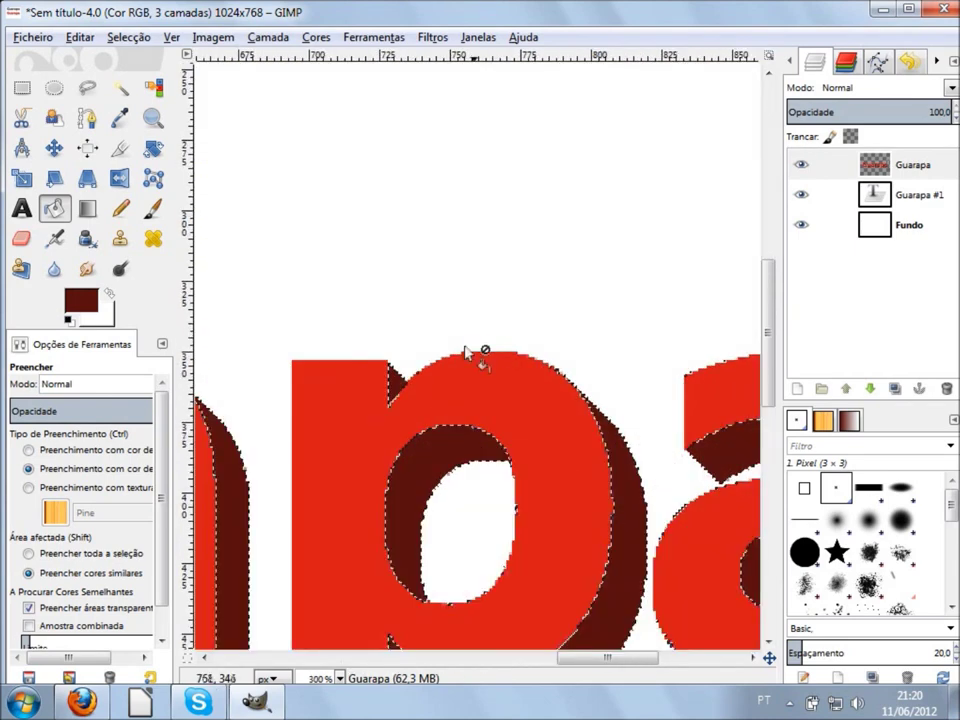
scroll(450, 372, "up", 3)
scroll(418, 390, "up", 2)
scroll(395, 412, "up", 1)
scroll(380, 428, "up", 1)
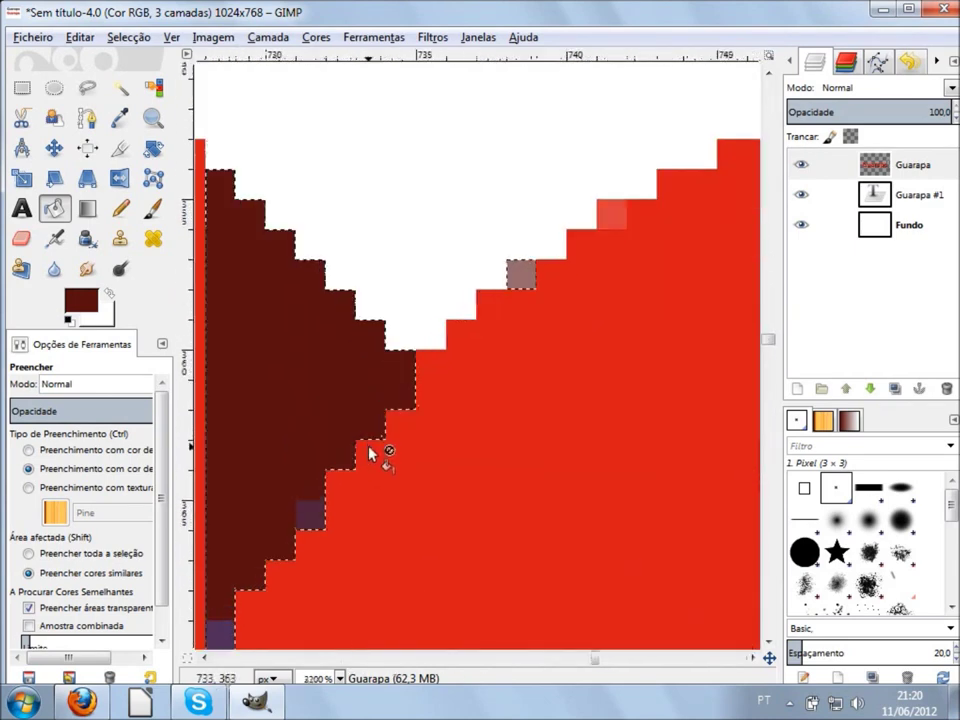
scroll(279, 546, "down", 2)
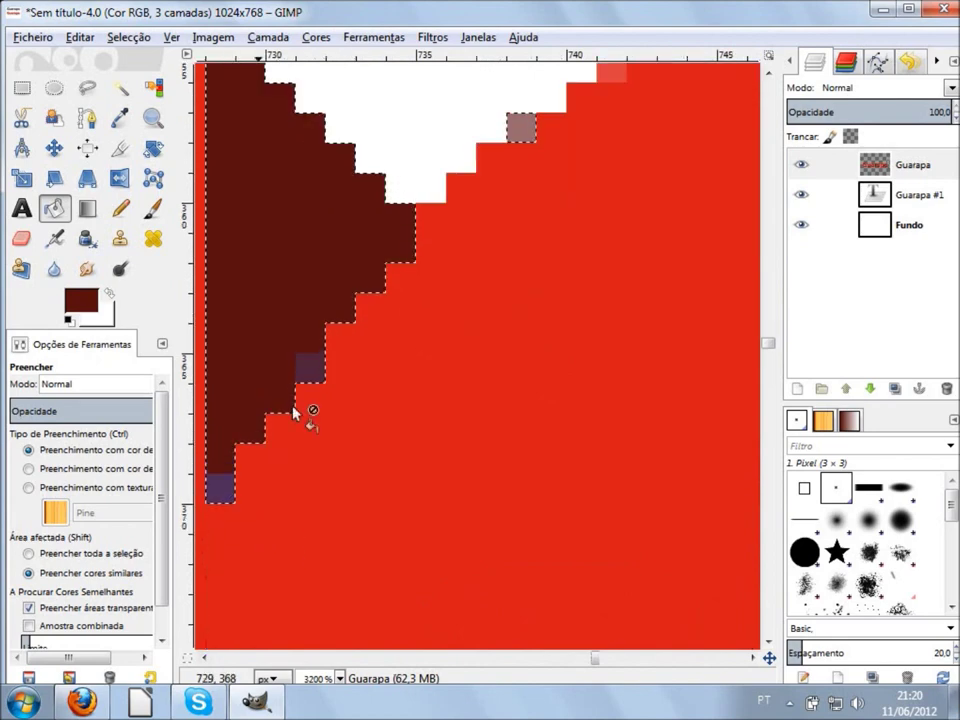
Recolour a stray purplish edge pixel dark red and recheck the extrusion edges.
left_click(313, 368)
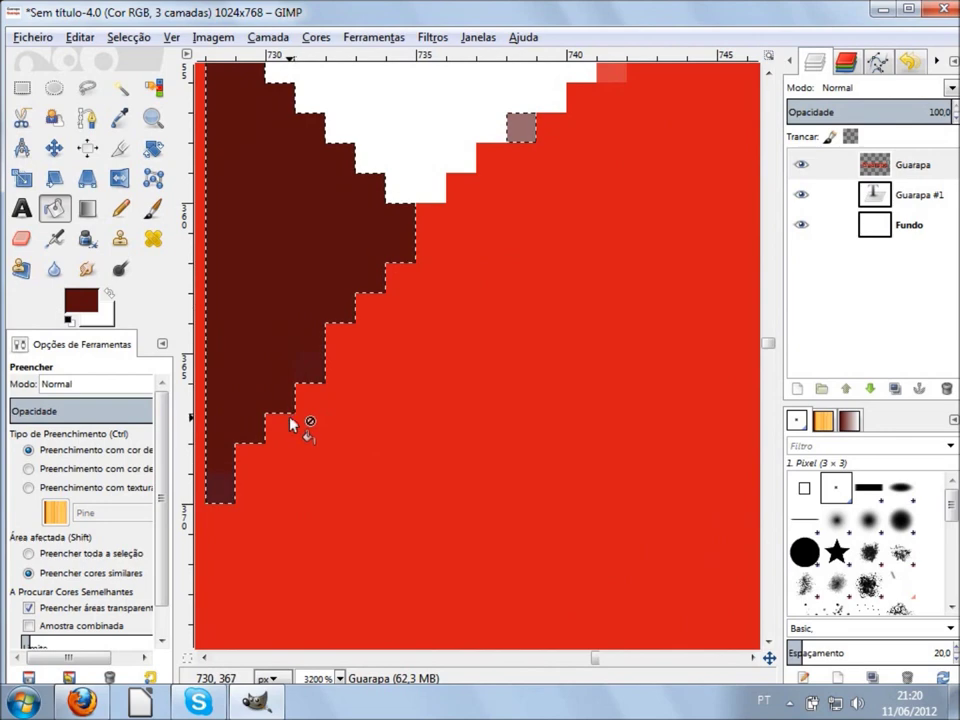
scroll(305, 400, "down", 2, "ctrl")
scroll(315, 460, "down", 2, "ctrl")
scroll(323, 503, "down", 1, "ctrl")
scroll(323, 503, "up", 2, "ctrl")
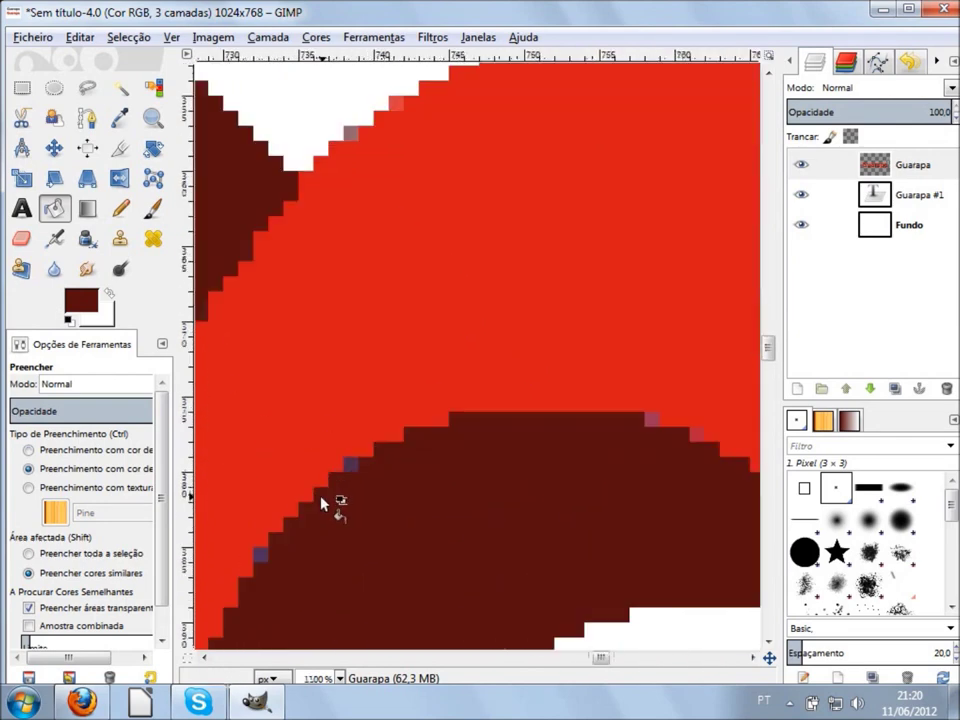
scroll(321, 503, "up", 1, "ctrl")
scroll(381, 439, "up", 2, "ctrl")
scroll(316, 360, "down", 1, "ctrl")
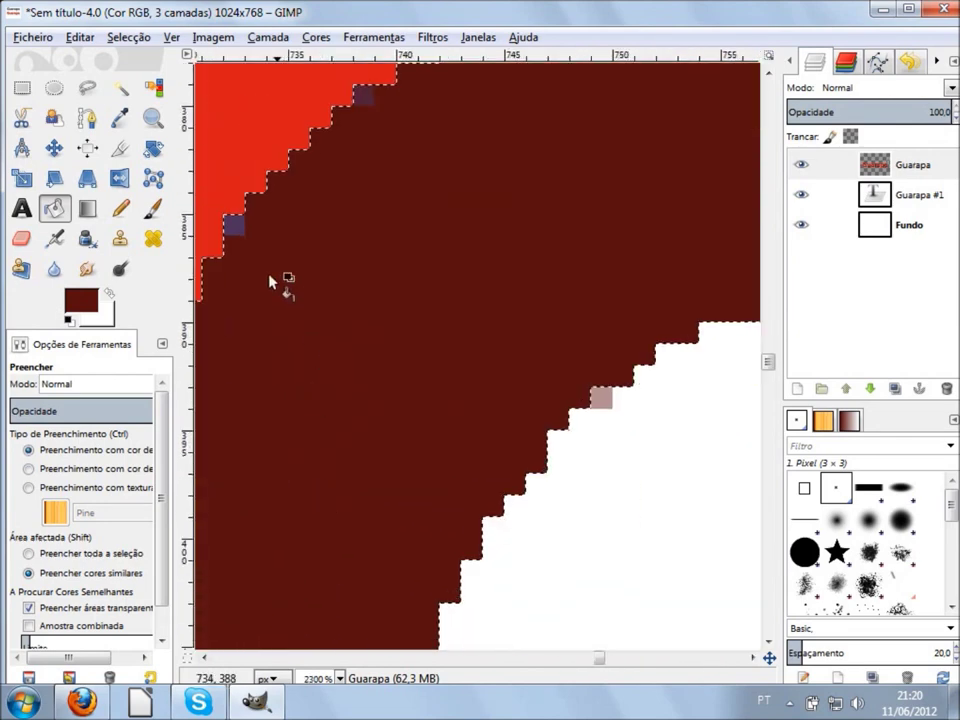
scroll(418, 306, "down", 2, "ctrl")
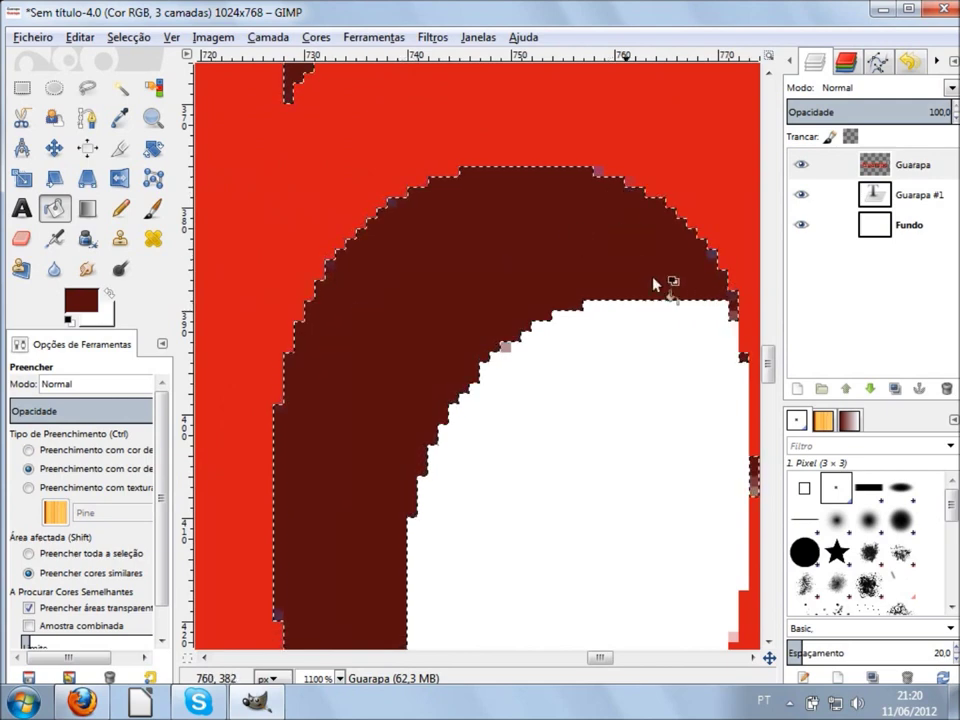
scroll(660, 300, "down", 2, "ctrl")
scroll(675, 335, "down", 2, "ctrl")
scroll(560, 380, "down", 1, "ctrl")
scroll(447, 430, "down", 2, "ctrl")
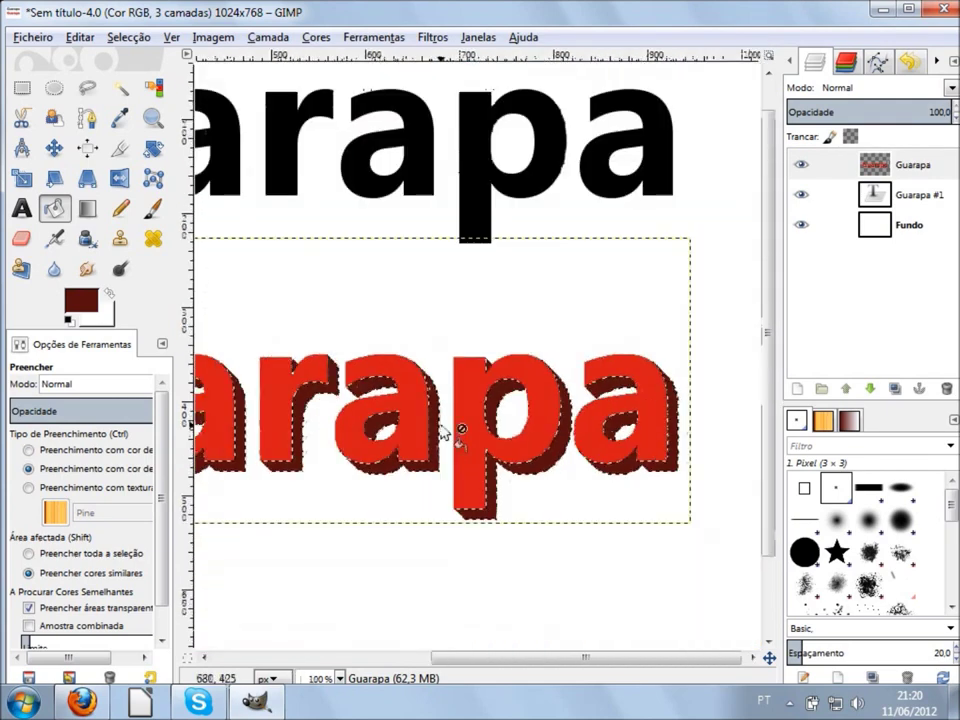
scroll(268, 381, "down", 2)
scroll(268, 332, "down", 1, "ctrl")
scroll(320, 330, "down", 2, "ctrl")
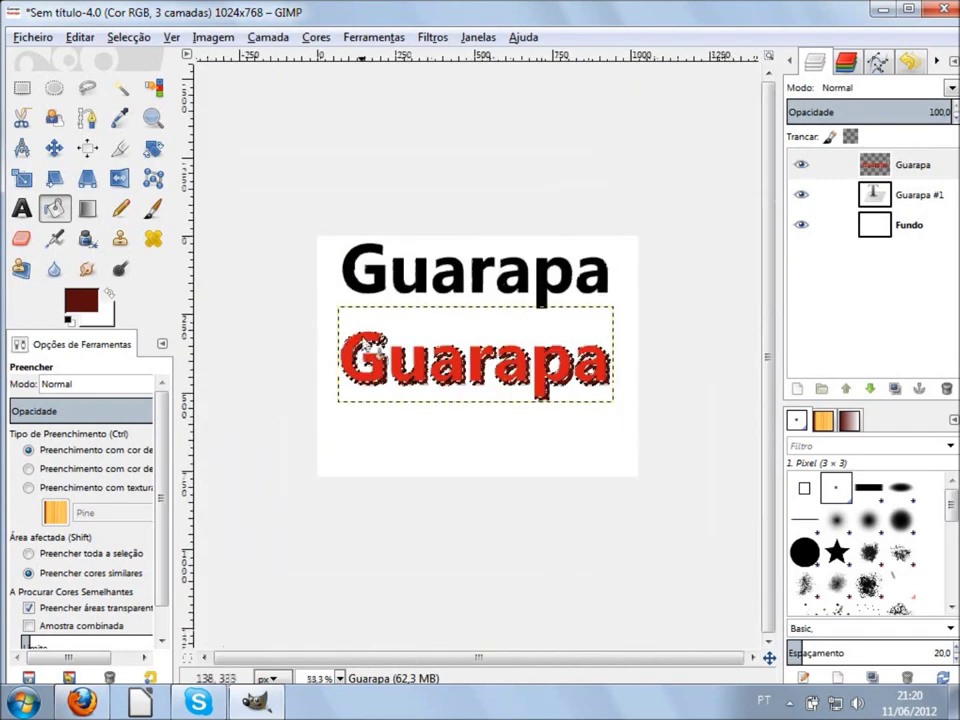
scroll(251, 396, "up", 2, "ctrl")
scroll(251, 396, "up", 4, "ctrl")
scroll(251, 396, "up", 3, "ctrl")
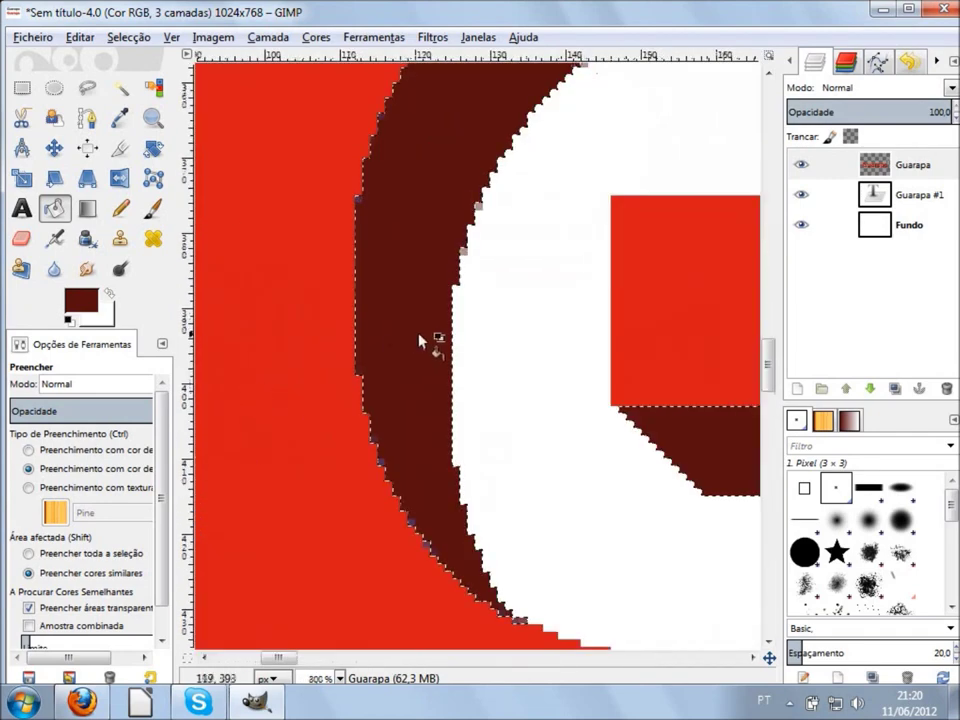
scroll(390, 455, "up", 2, "ctrl")
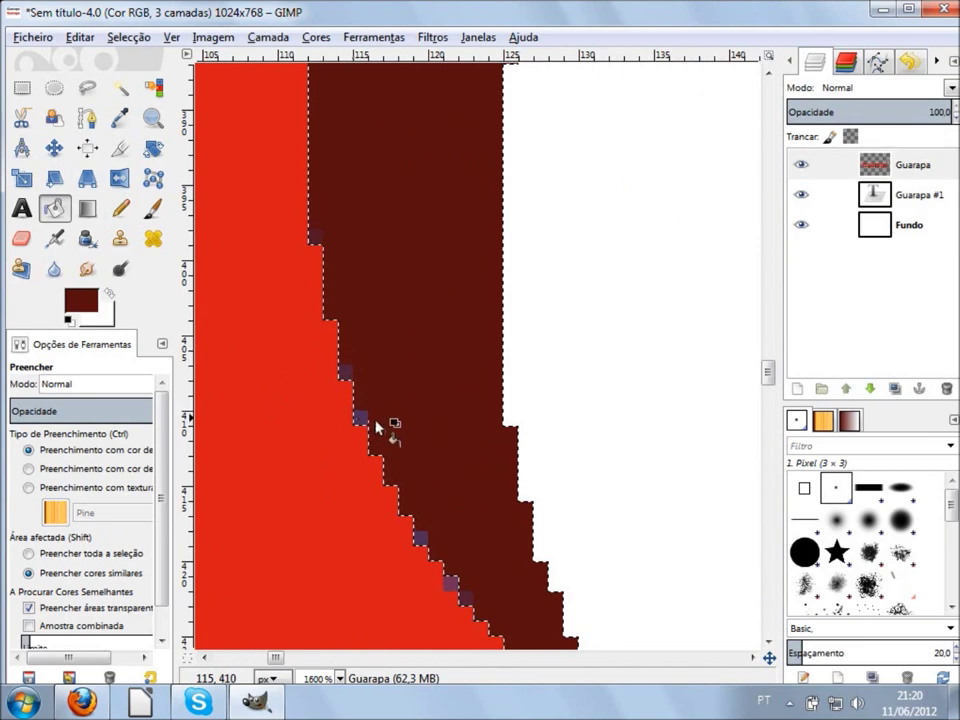
scroll(400, 432, "down", 1, "ctrl")
scroll(435, 441, "down", 3, "ctrl")
scroll(521, 424, "down", 1, "ctrl")
scroll(534, 421, "down", 1, "ctrl")
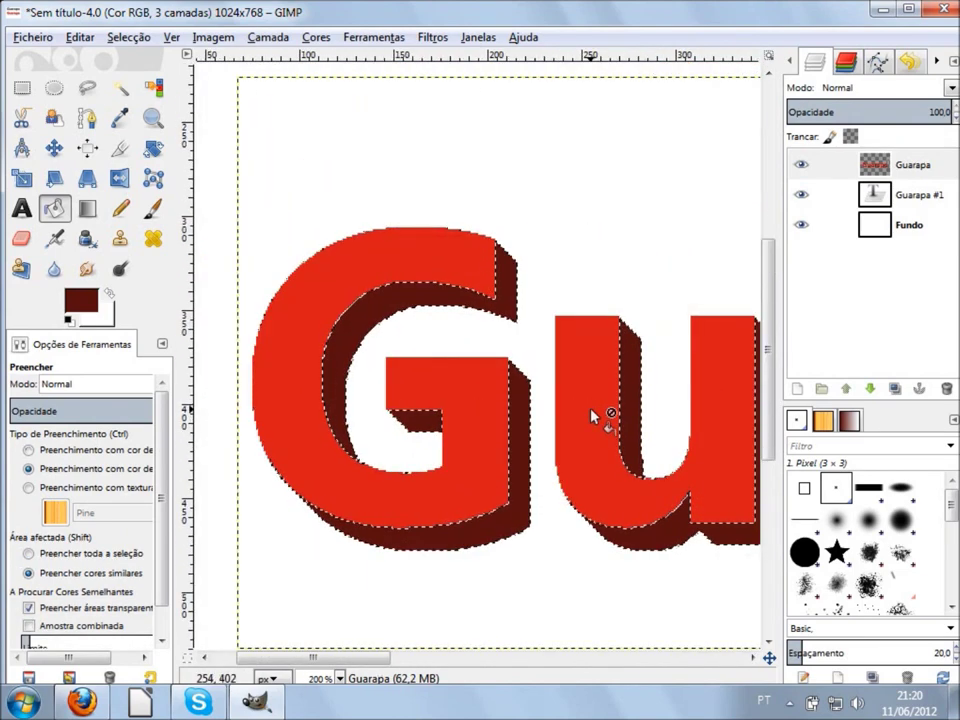
scroll(592, 412, "down", 1, "ctrl")
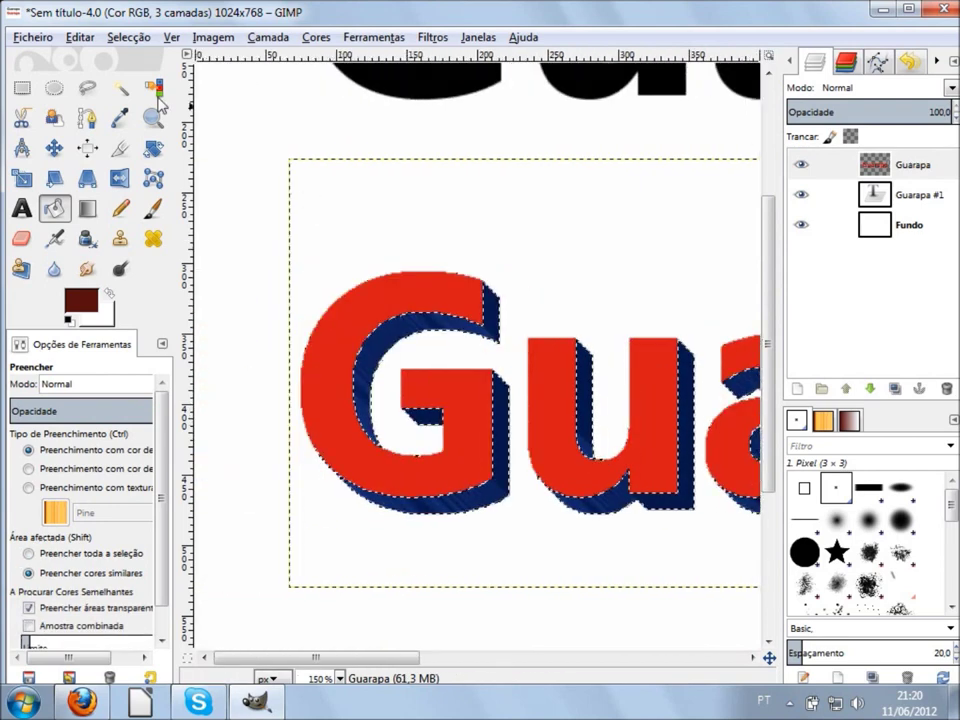
Reselect the navy extrusion by colour with the threshold raised to 132.3.
left_click(153, 90)
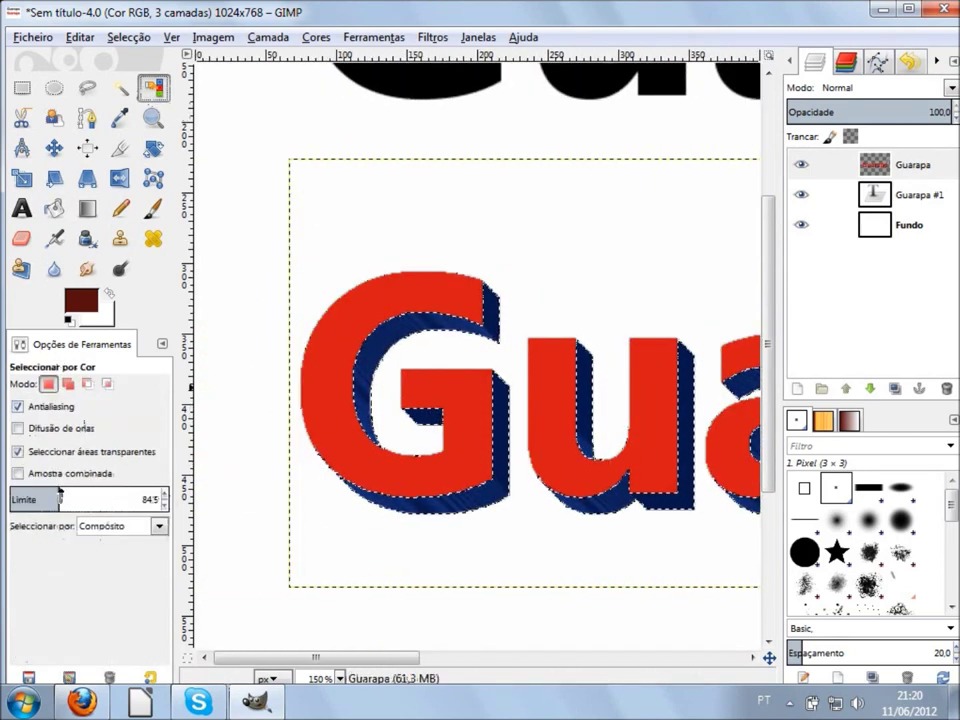
left_click_drag(68, 503, 75, 503)
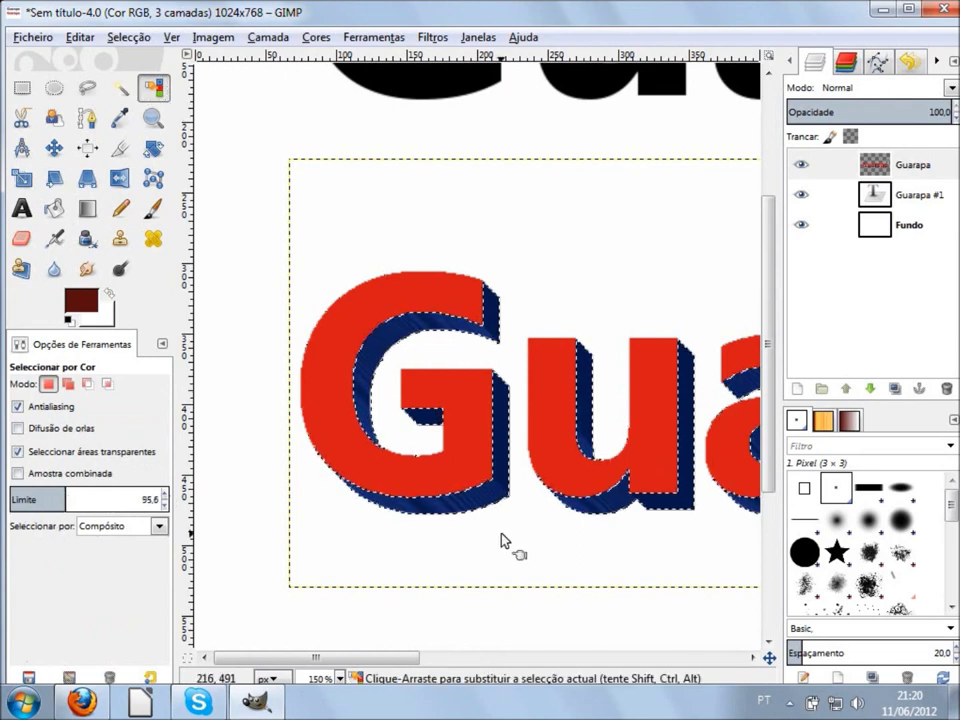
left_click_drag(493, 506, 493, 503)
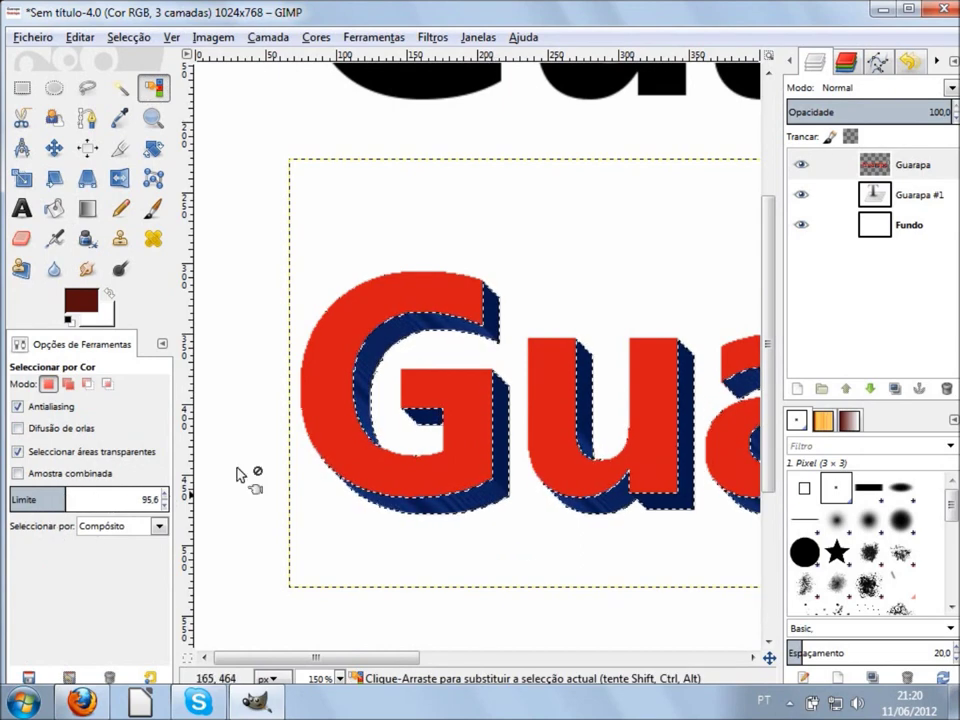
left_click_drag(82, 500, 92, 500)
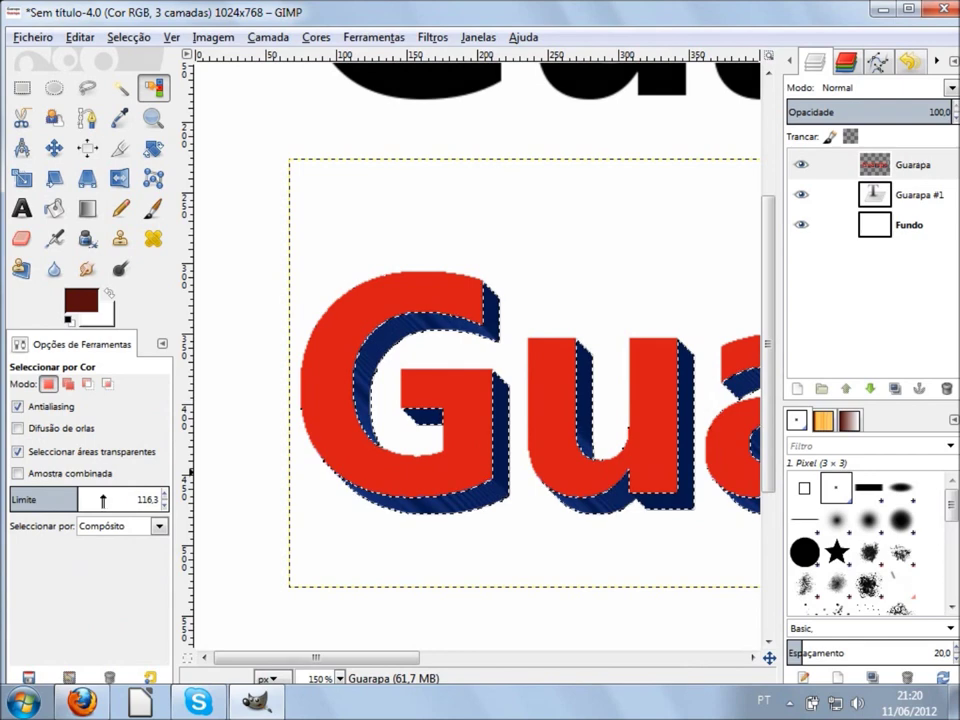
left_click_drag(489, 505, 489, 501)
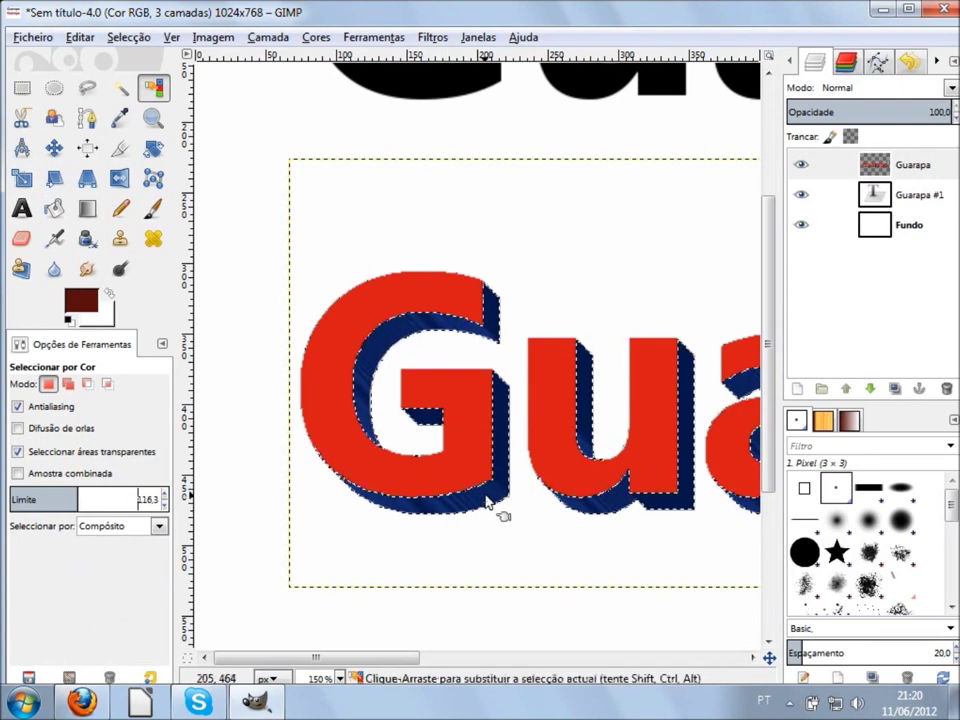
left_click_drag(82, 500, 88, 500)
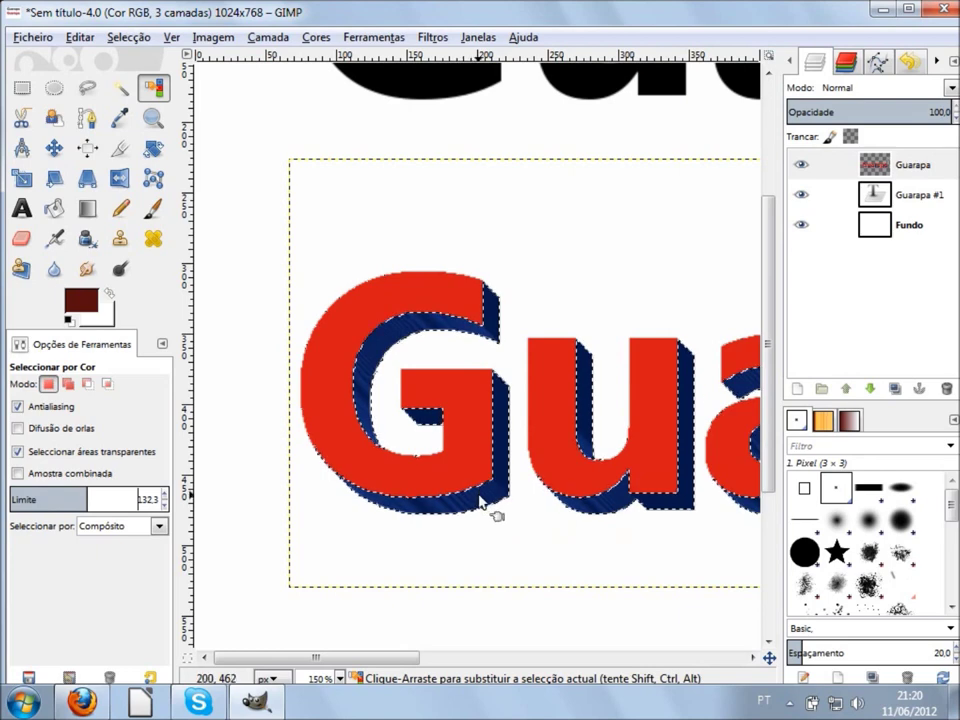
scroll(385, 378, "up", 3)
scroll(396, 343, "up", 1)
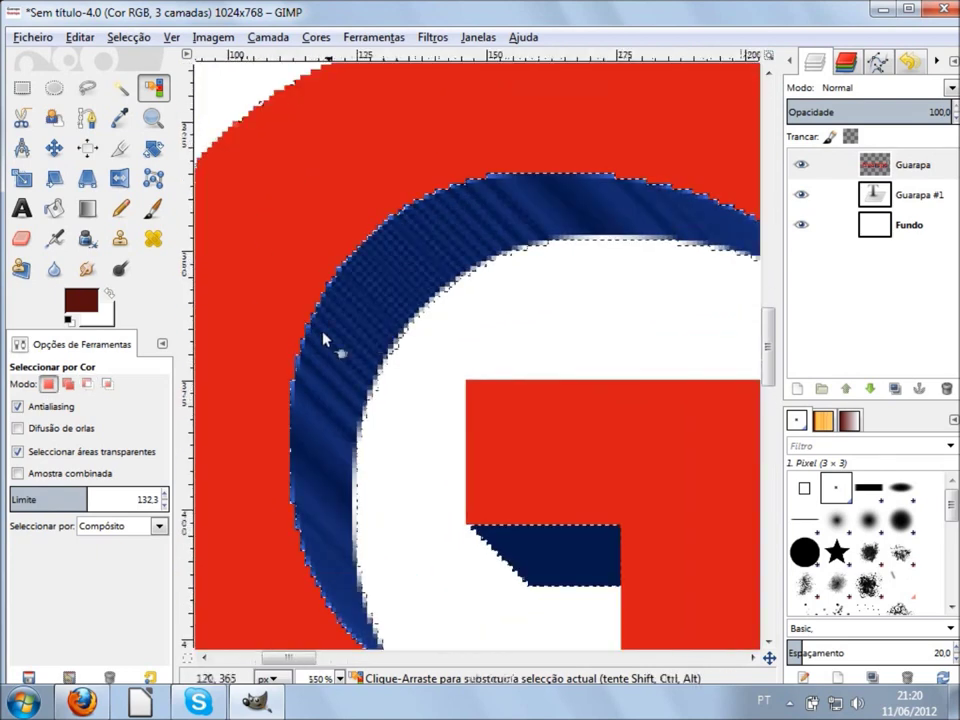
scroll(311, 369, "down", 2)
scroll(500, 420, "down", 3)
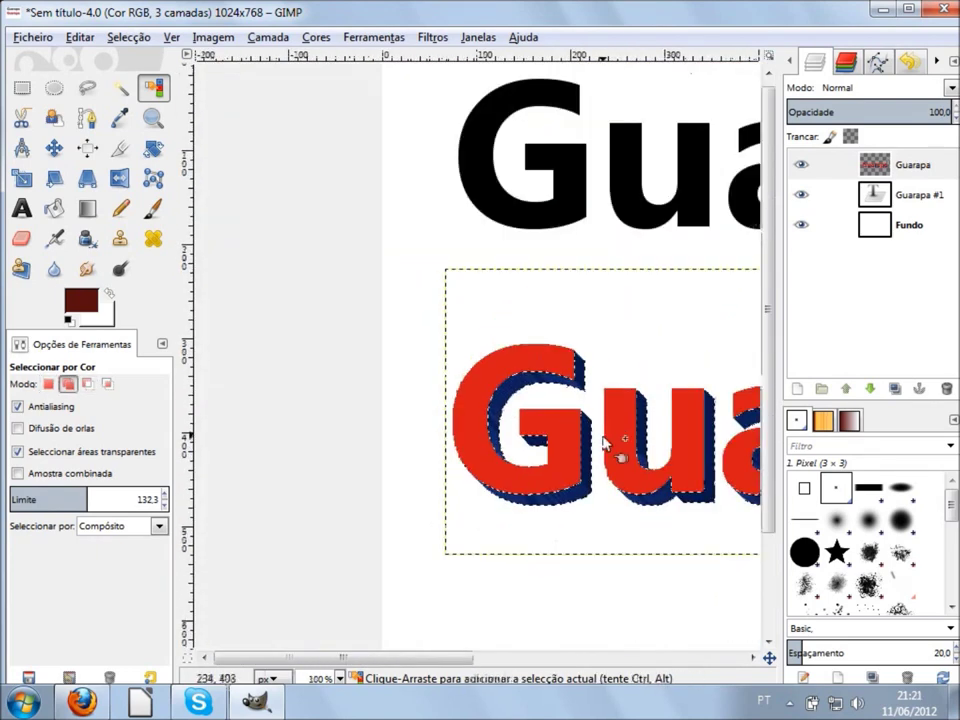
scroll(600, 440, "right", 3)
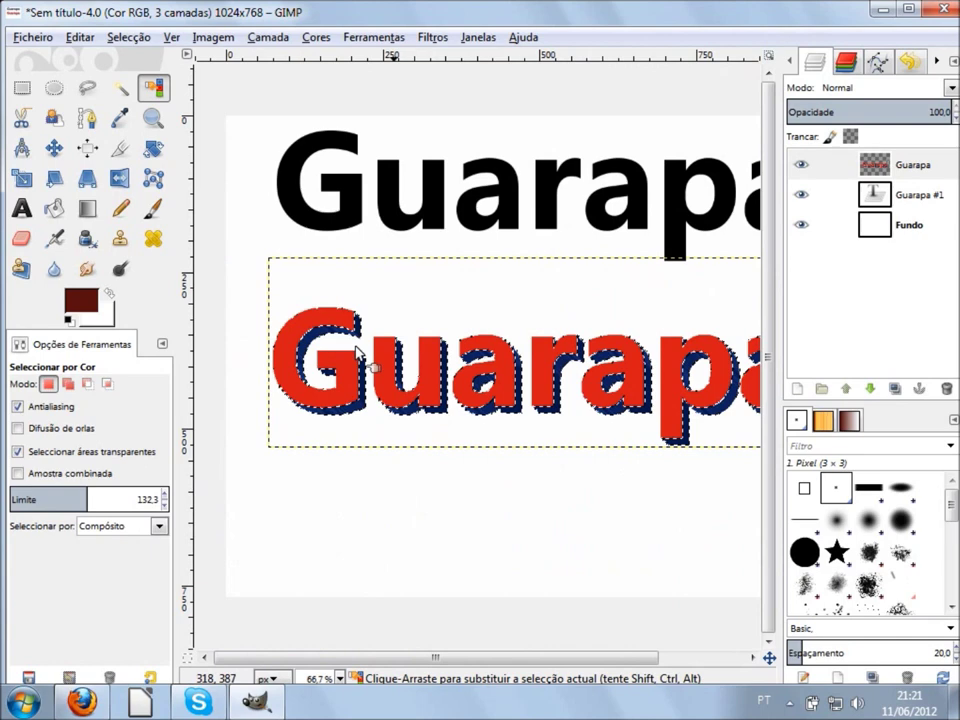
left_click(54, 208)
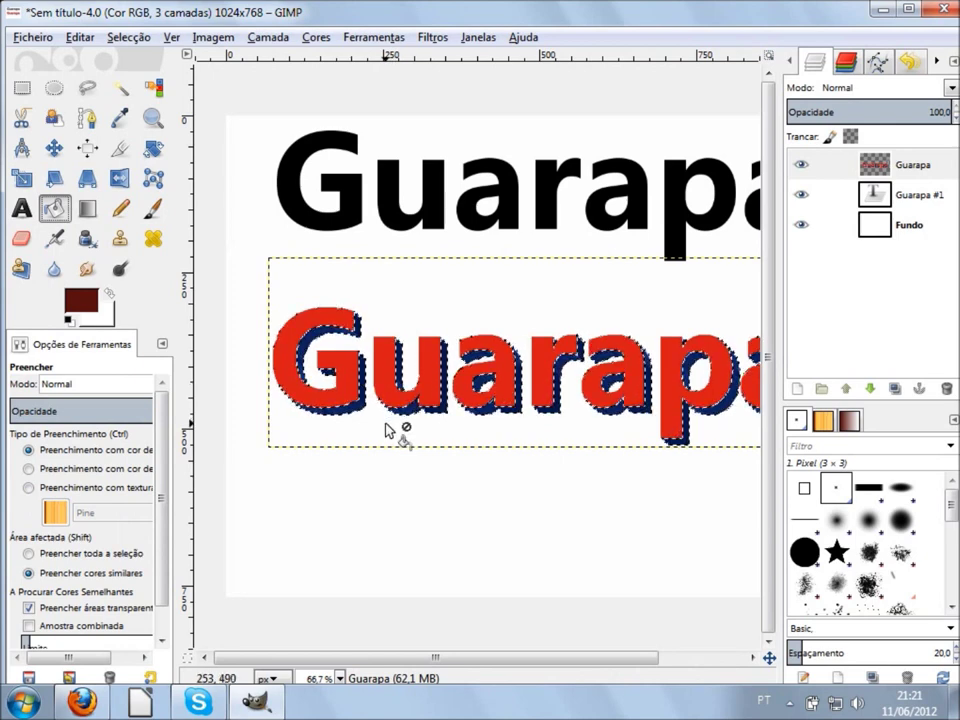
Fill the entire selected extrusion with solid dark red in whole-selection fill mode.
key("plus")
key("plus")
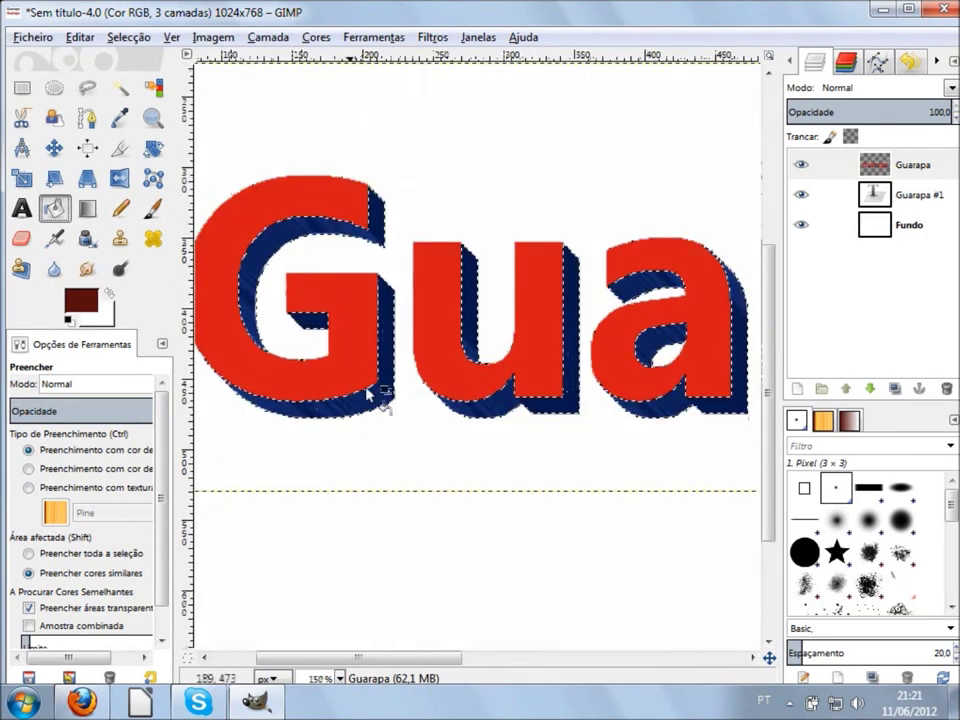
left_click(384, 350, "shift")
scroll(428, 450, "down", 2)
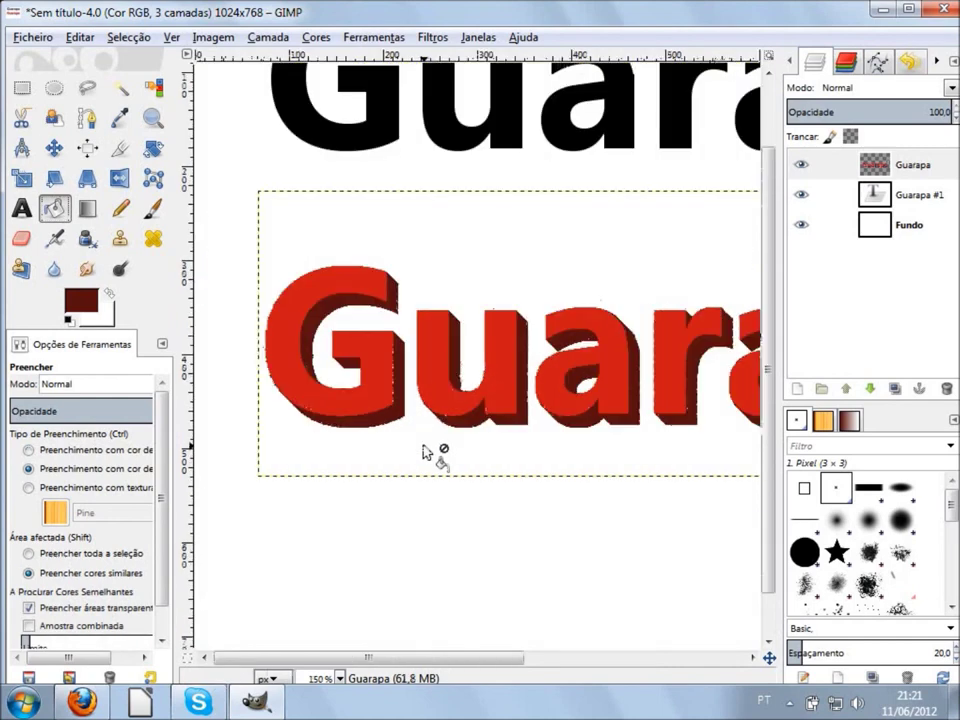
scroll(480, 345, "up", 2)
scroll(596, 354, "up", 2)
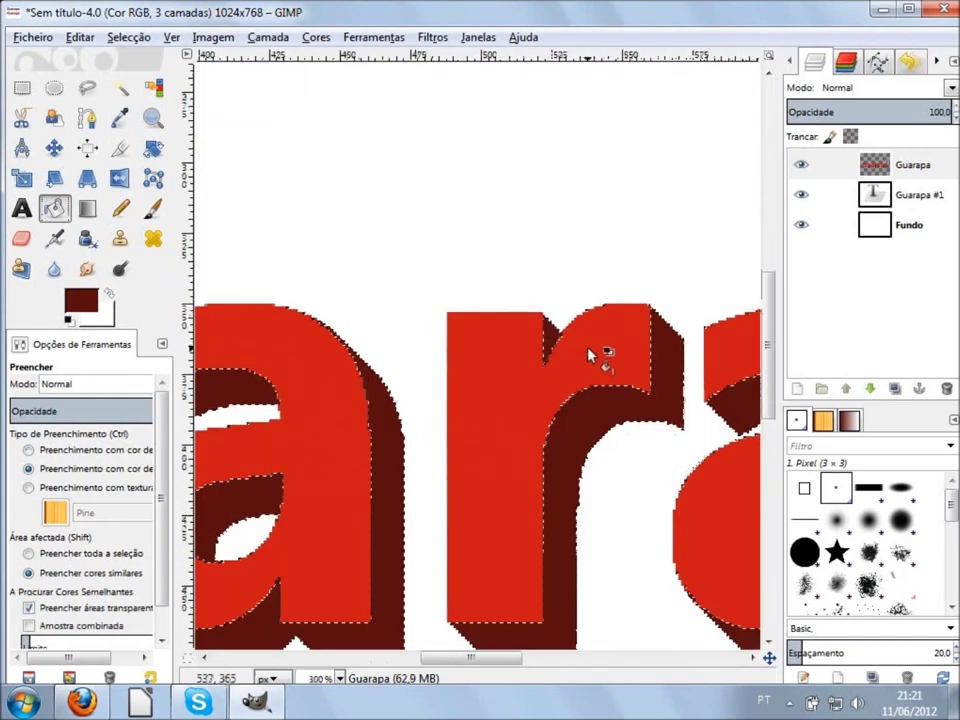
scroll(596, 354, "up", 3)
scroll(575, 330, "up", 1)
scroll(562, 315, "right", 3)
scroll(562, 315, "right", 3)
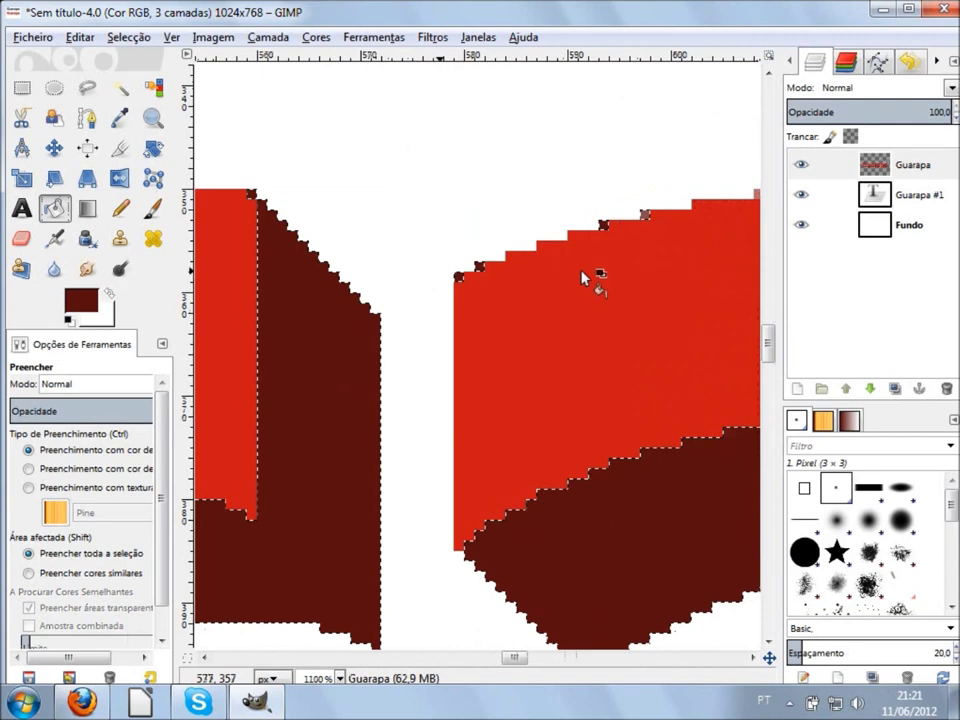
scroll(562, 315, "right", 3)
scroll(562, 315, "right", 1)
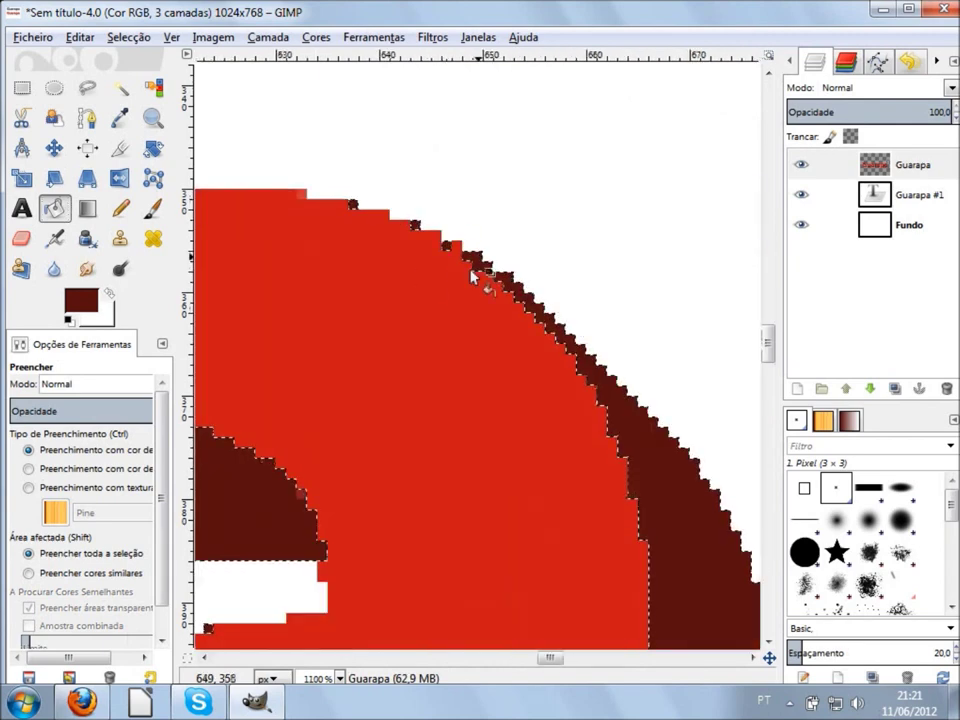
scroll(519, 334, "right", 4)
scroll(515, 340, "right", 3)
scroll(515, 340, "down", 3)
scroll(510, 346, "down", 3)
scroll(527, 364, "down", 2)
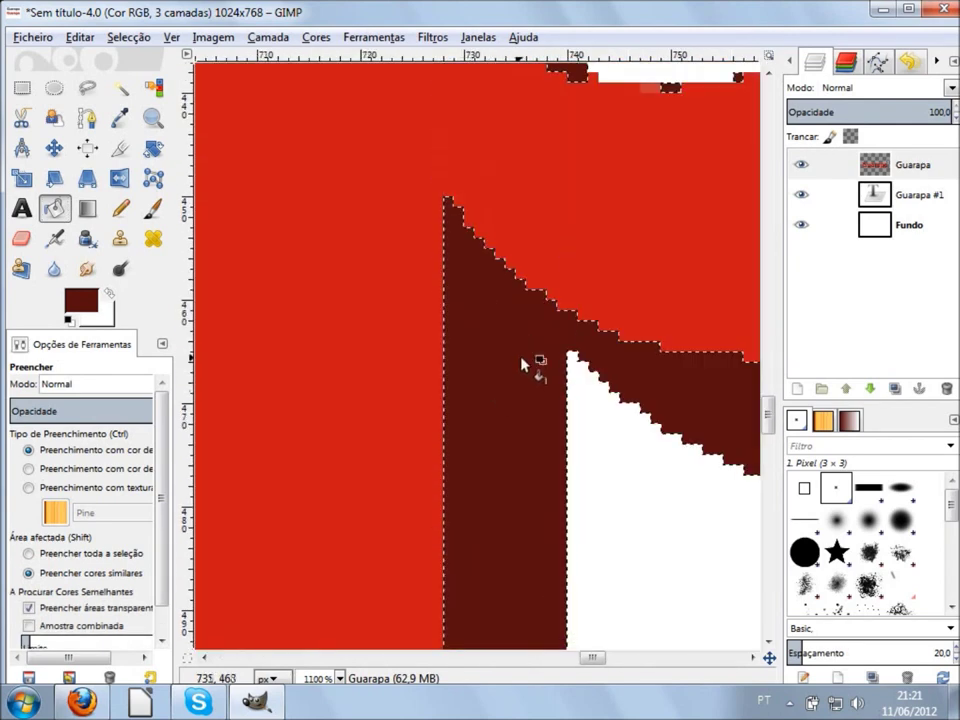
scroll(531, 360, "down", 3)
key("shift")
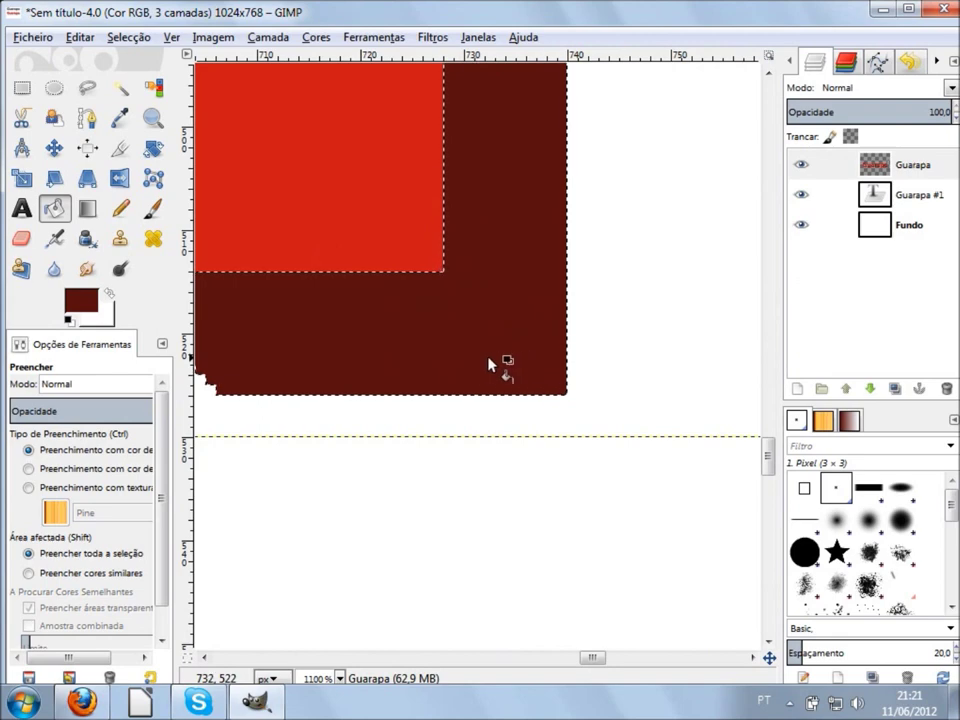
scroll(490, 365, "left", 3)
scroll(490, 365, "down", 3)
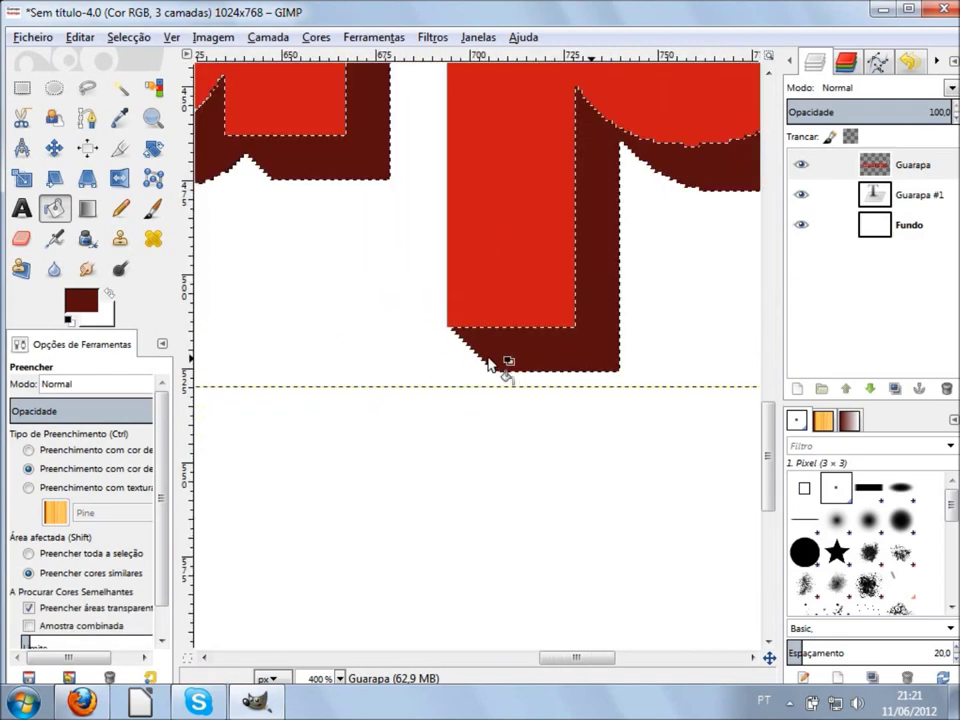
scroll(490, 365, "down", 2)
scroll(495, 366, "down", 4)
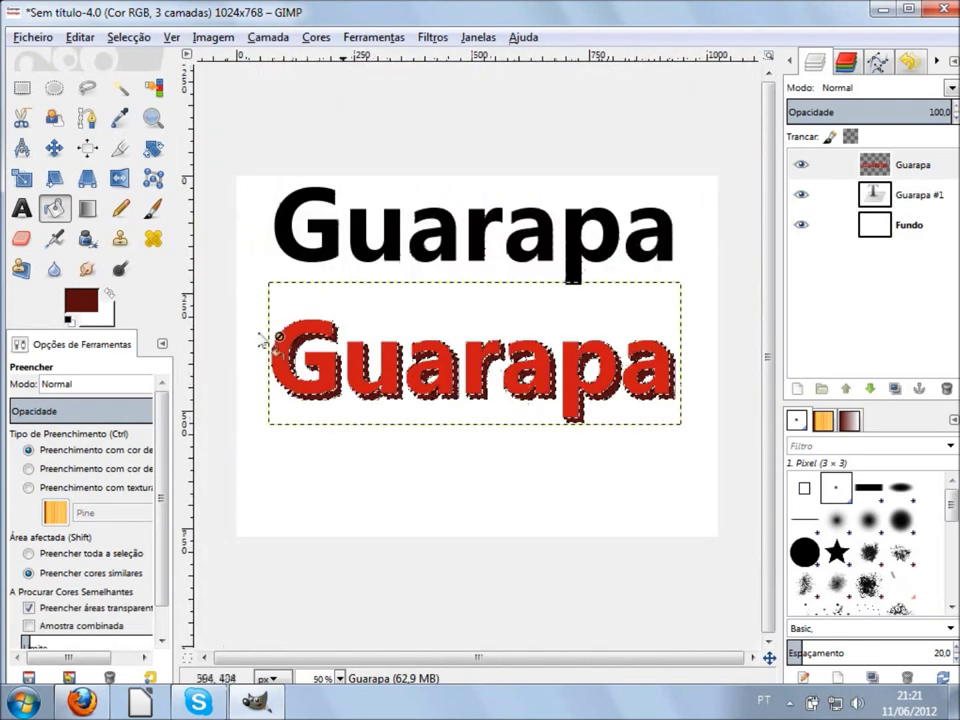
left_click(22, 88)
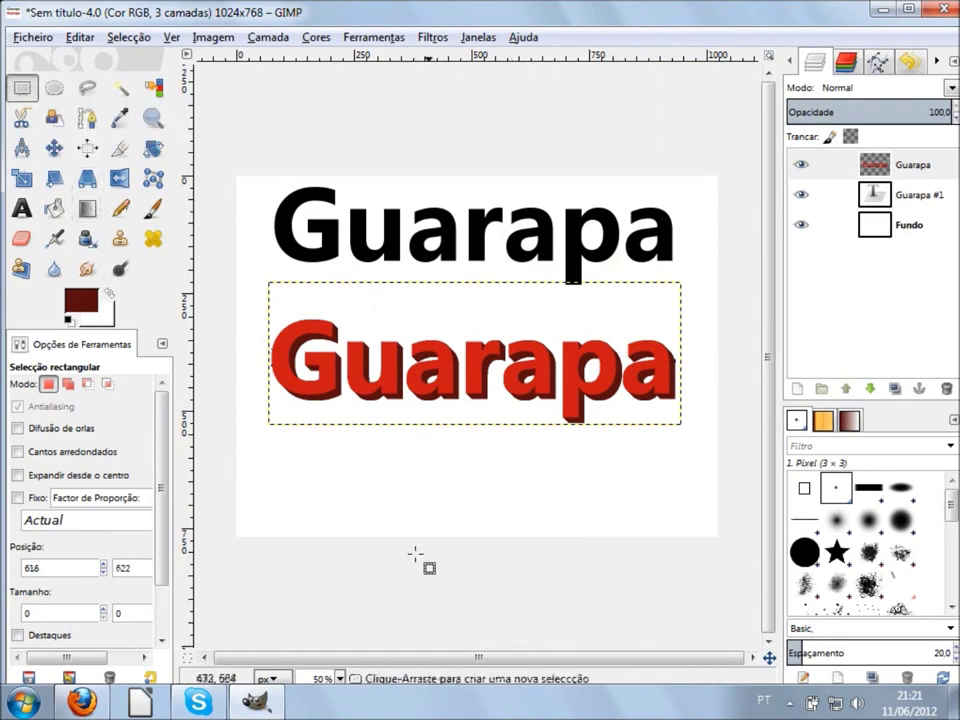
Zoom to 100% and pan around to inspect the finished red 3D Guarapa text.
key("1")
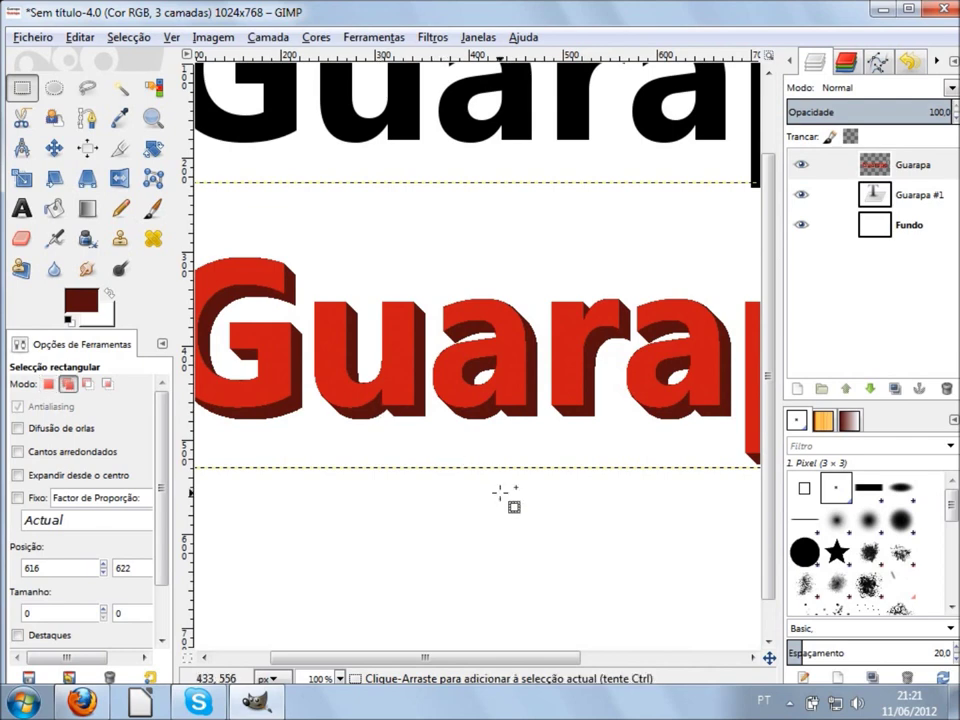
scroll(500, 493, "right", 3)
scroll(500, 493, "right", 5)
scroll(500, 493, "left", 4)
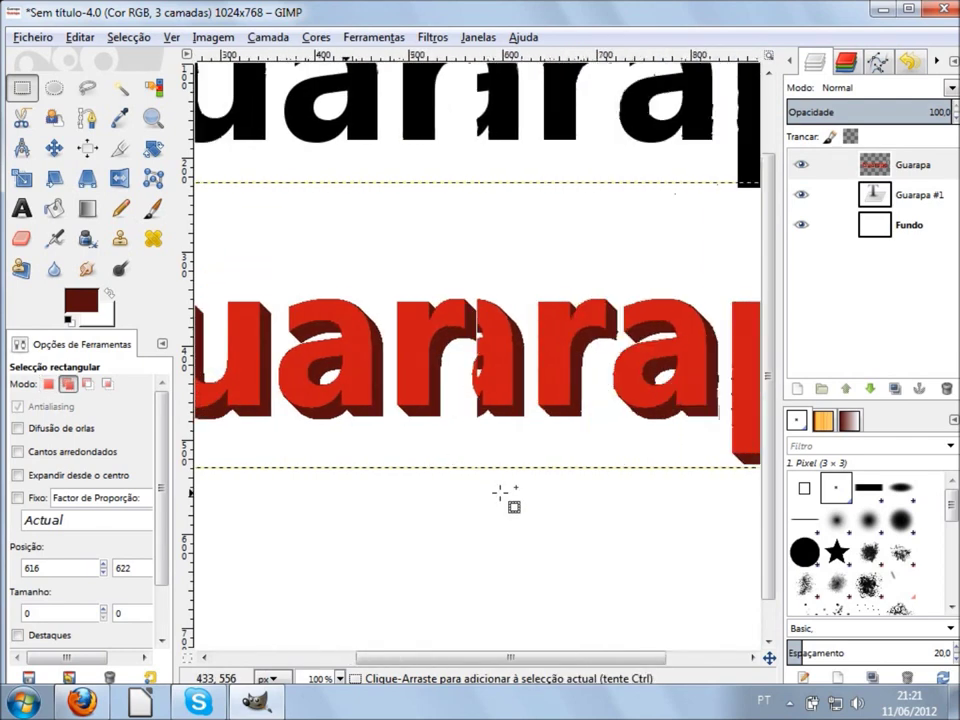
scroll(500, 493, "left", 4)
scroll(500, 493, "up", 2)
scroll(500, 493, "up", 1)
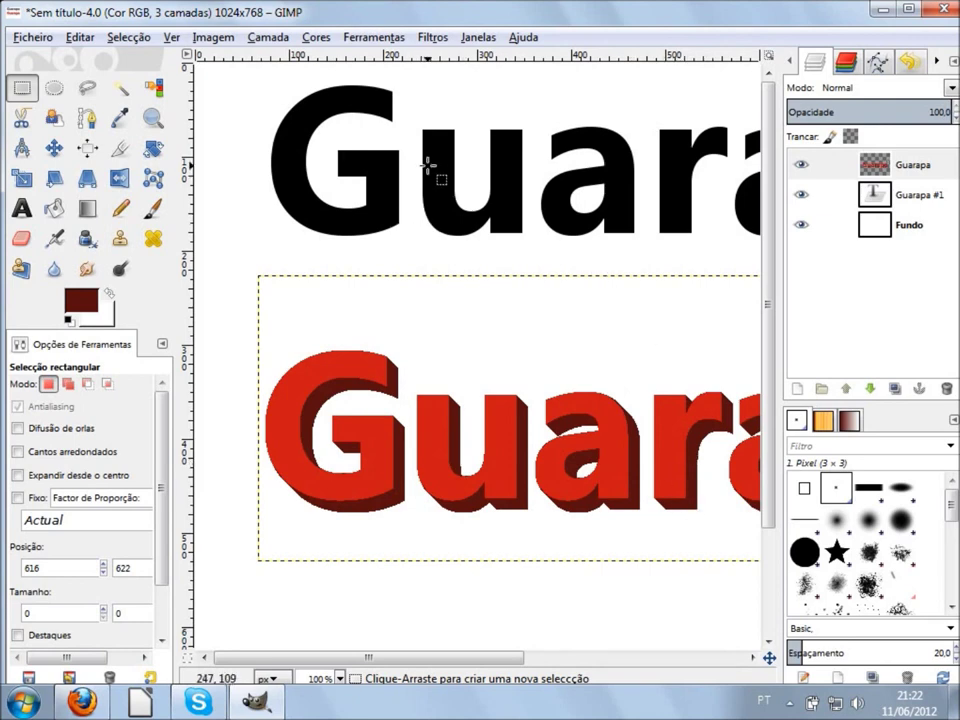
scroll(670, 386, "down", 1, "ctrl")
scroll(669, 386, "down", 1, "ctrl")
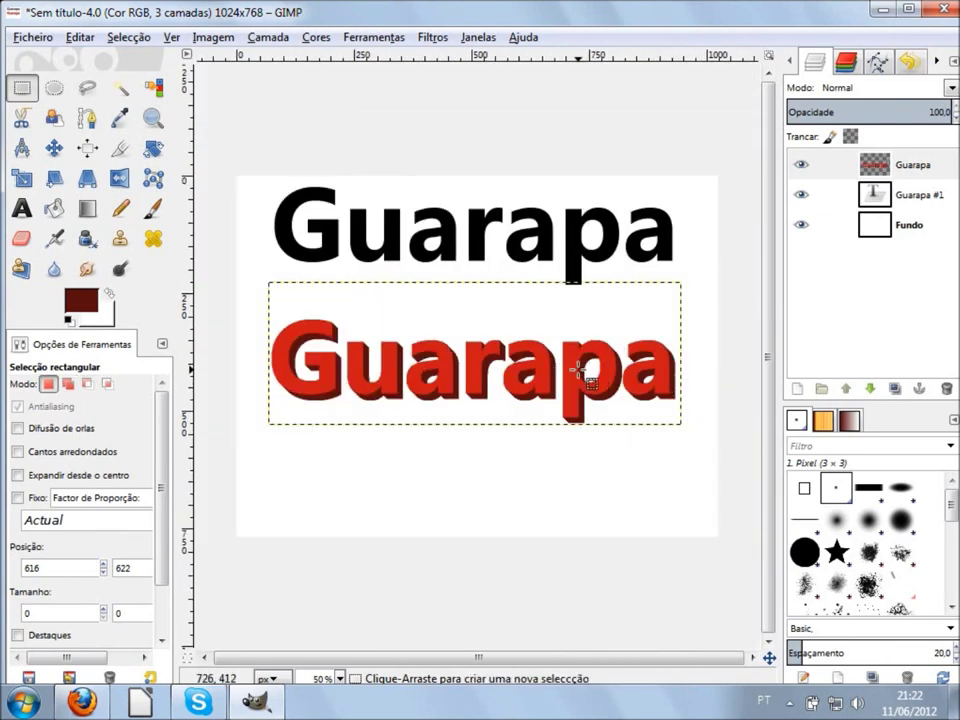